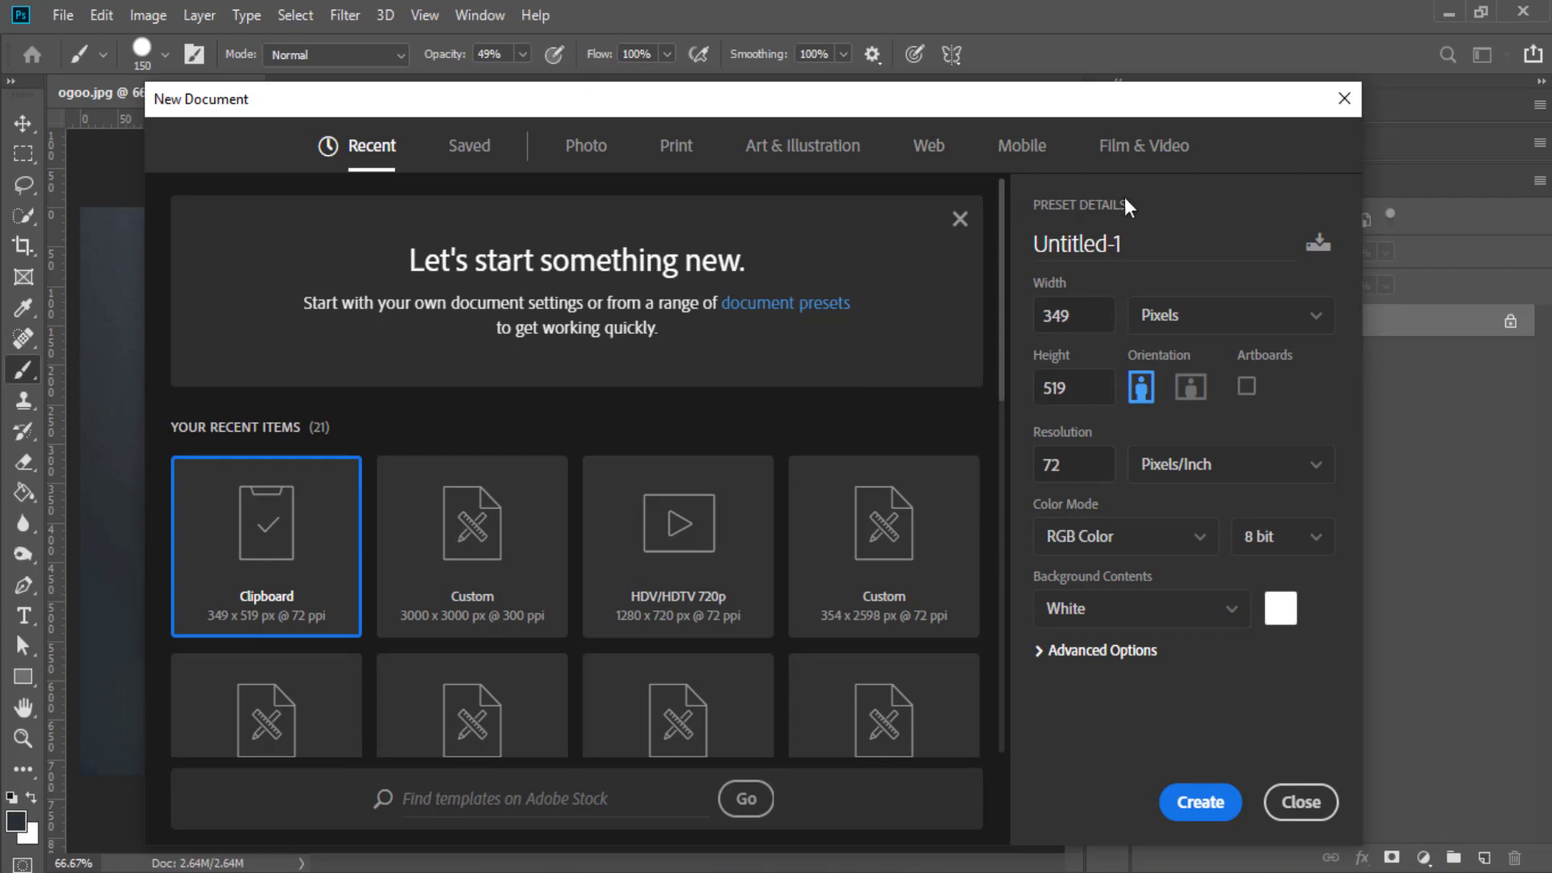
Create a new document named Logo Design, 3000 by 3000 pixels at 300 pixels/inch, in RGB Color with a white background
left_click(1138, 250)
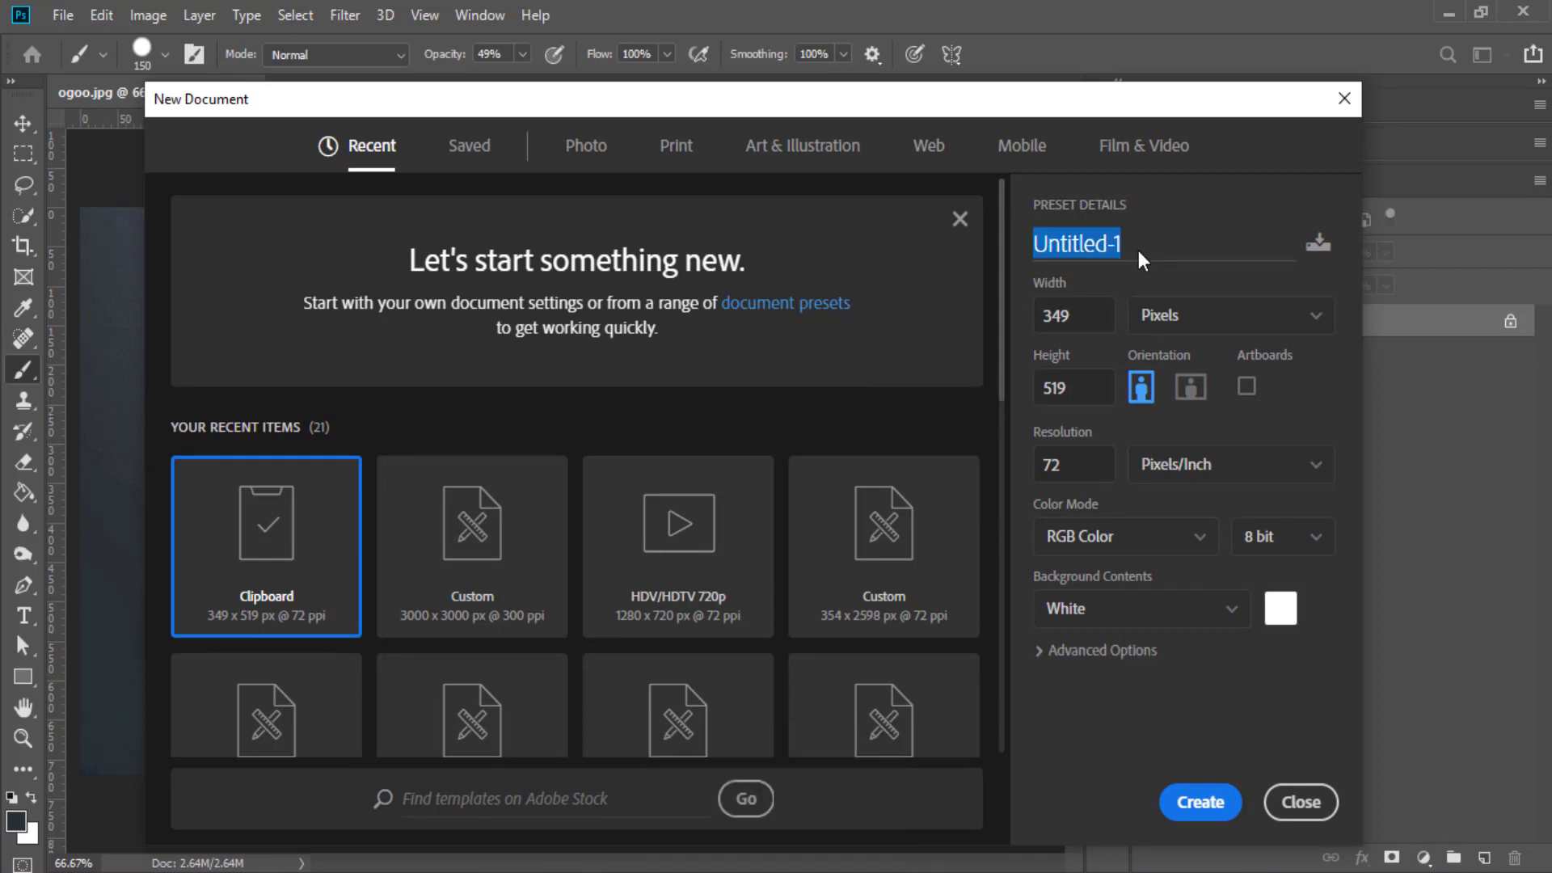
type("Lo")
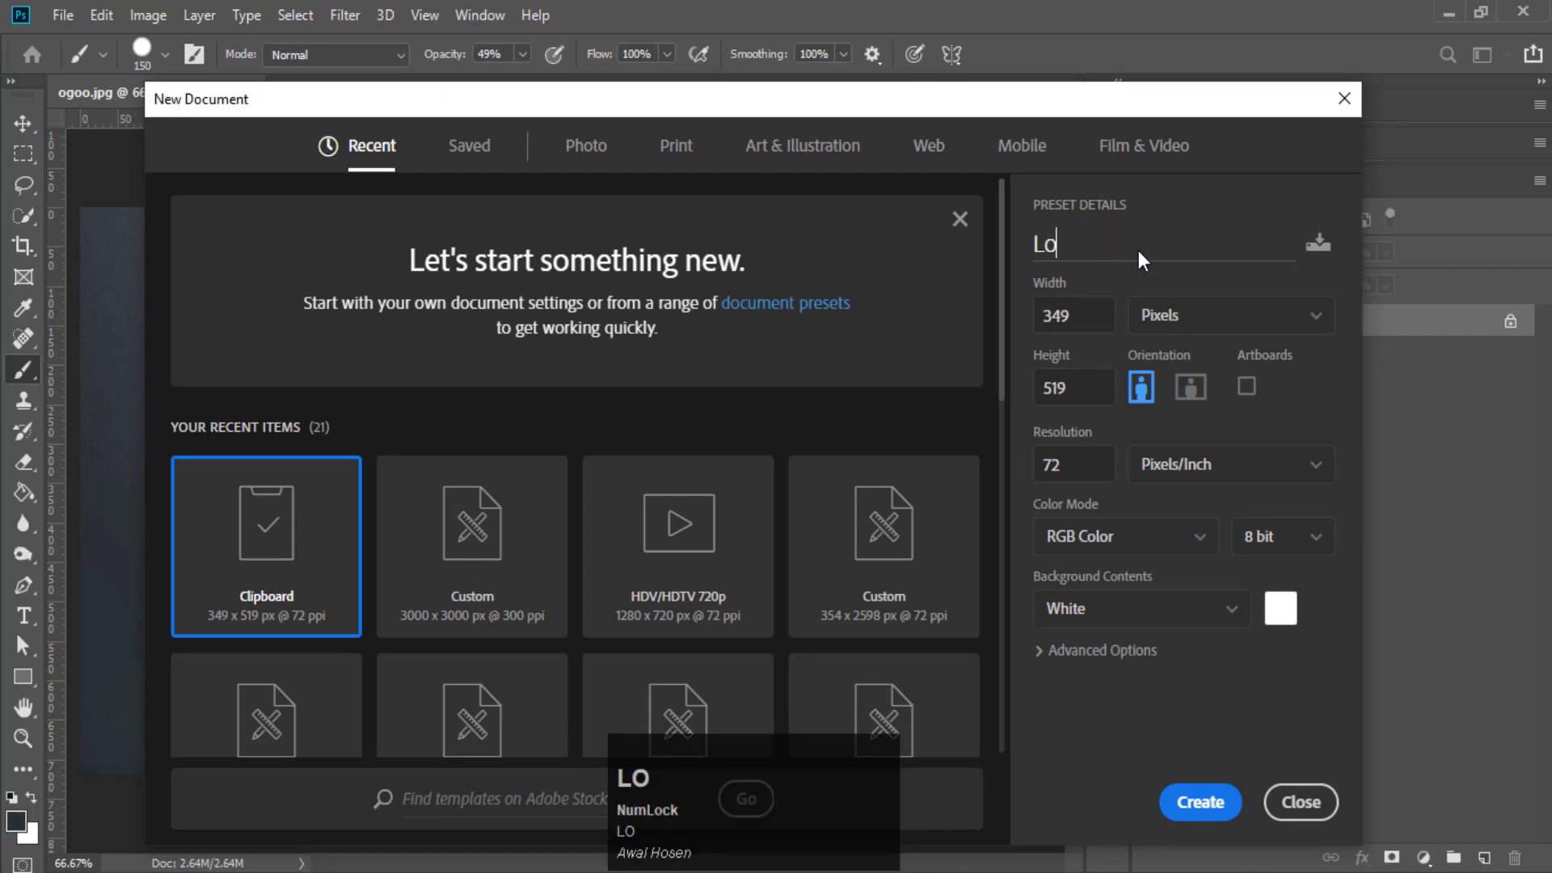
type("go Design")
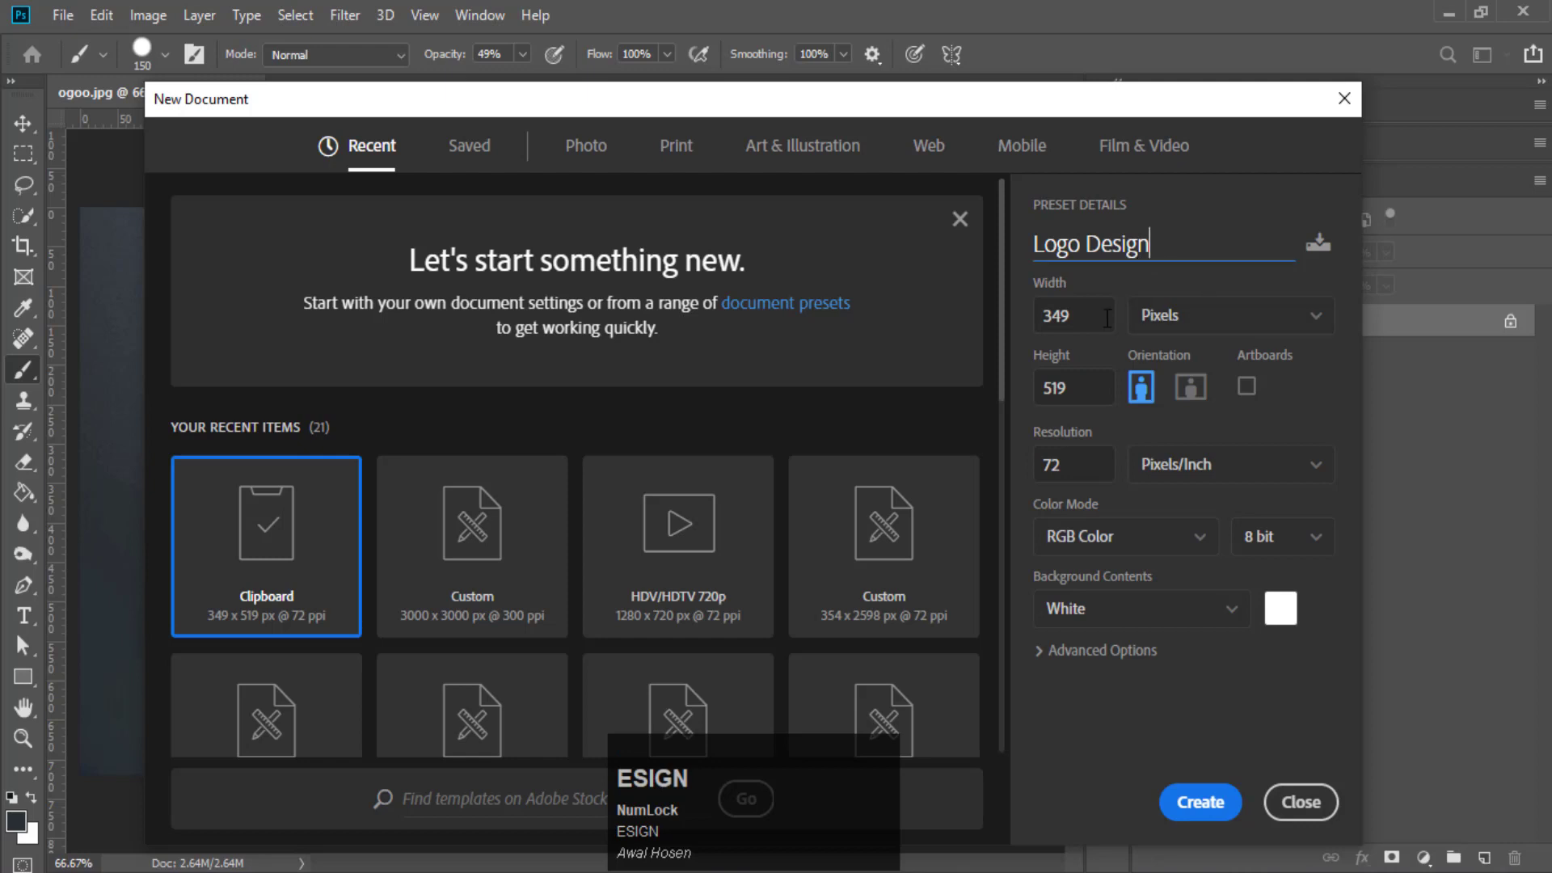
left_click_drag(1075, 315, 1002, 308)
type("3")
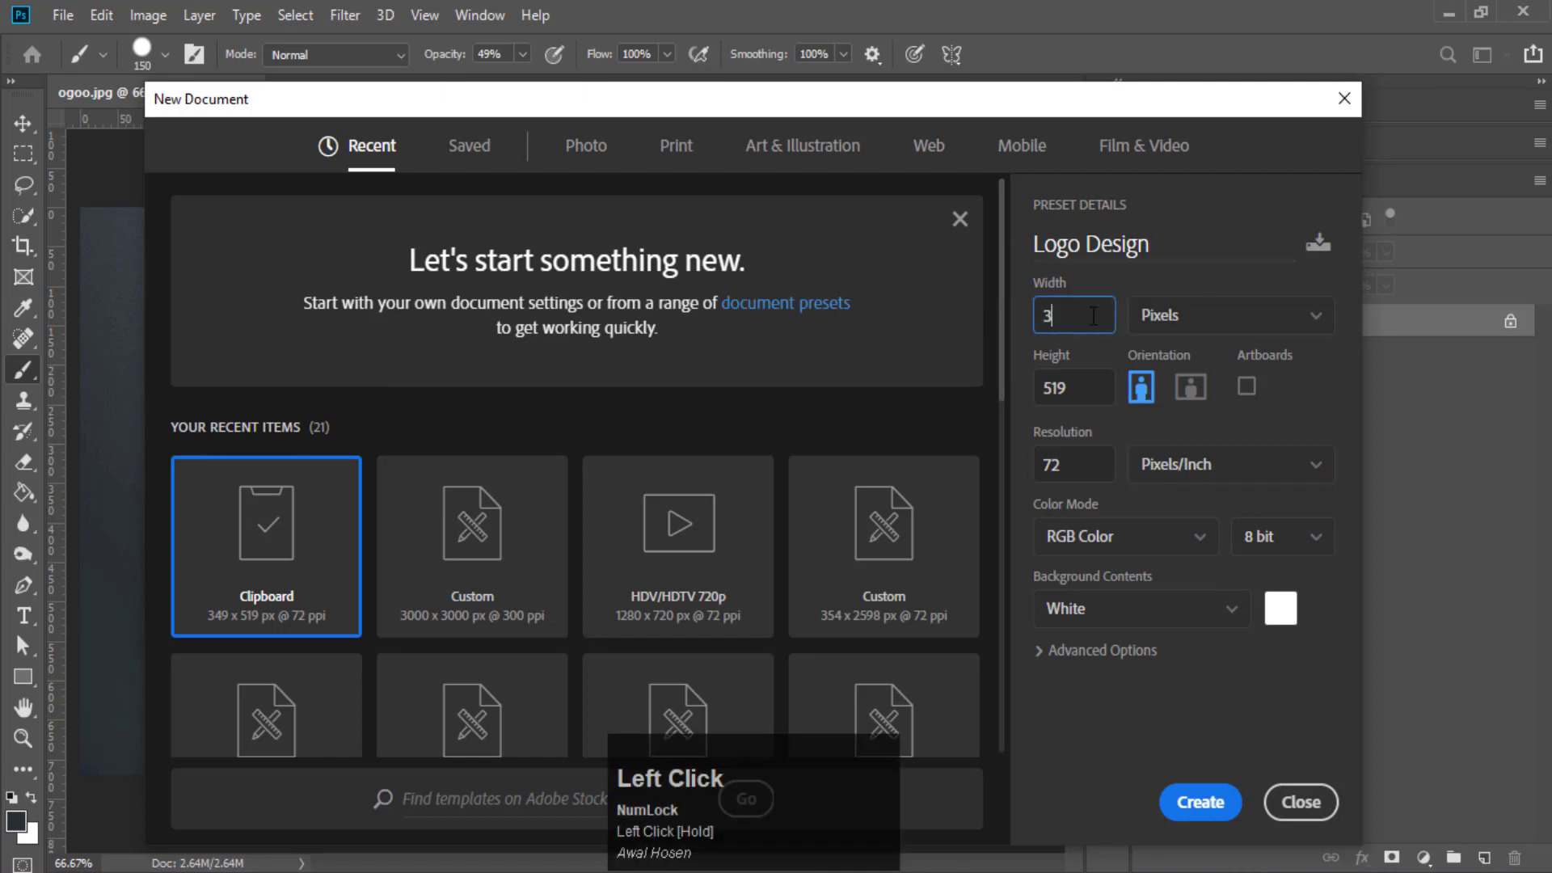
type("000")
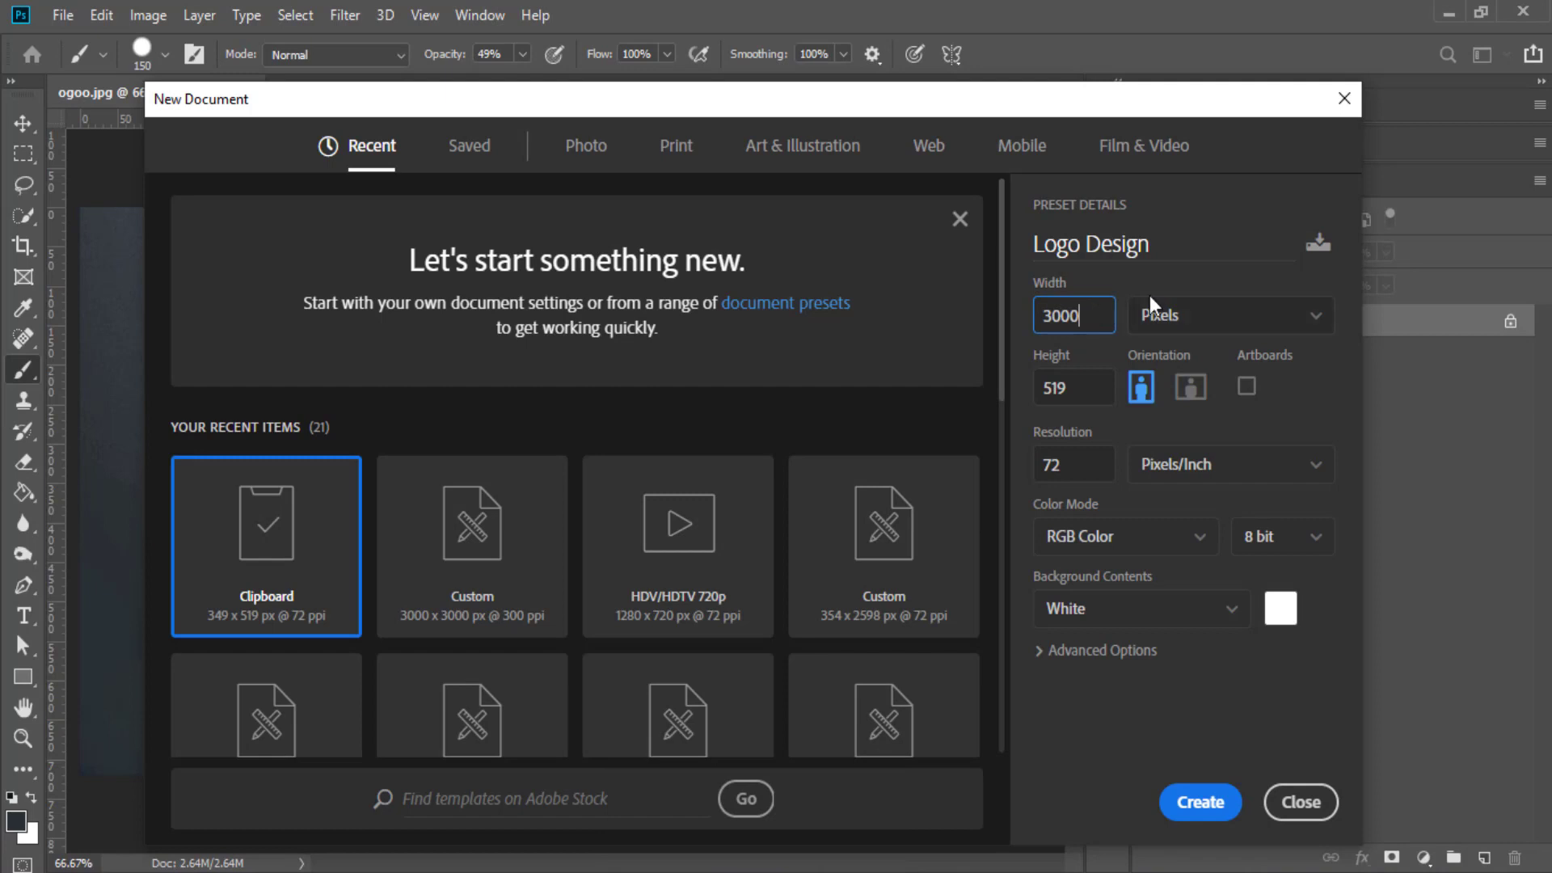
left_click(1101, 389)
type("3000")
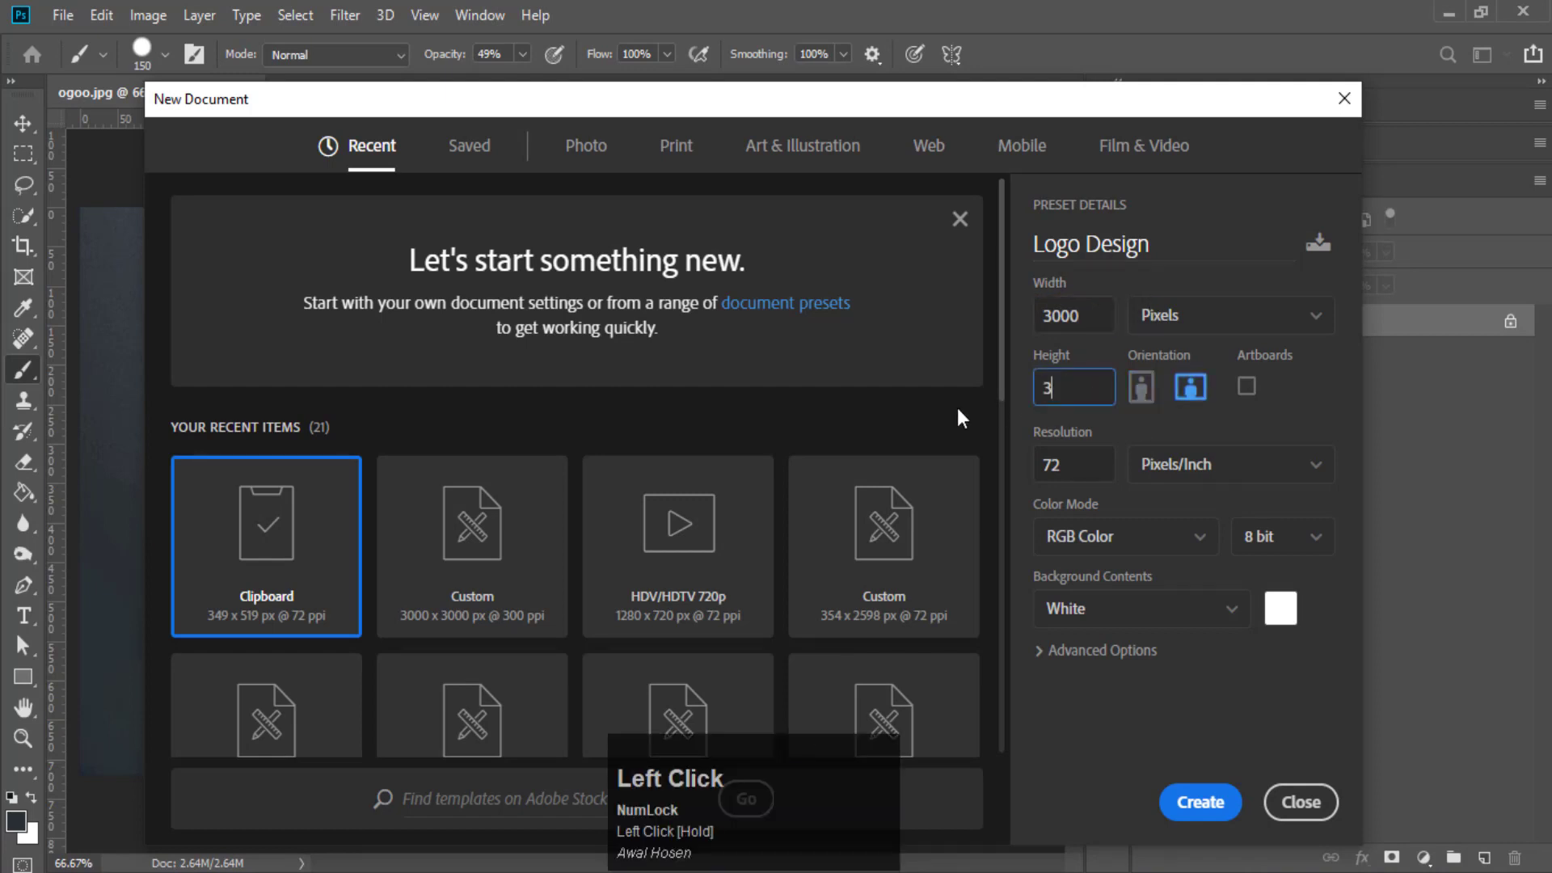
left_click(1061, 465)
type("300")
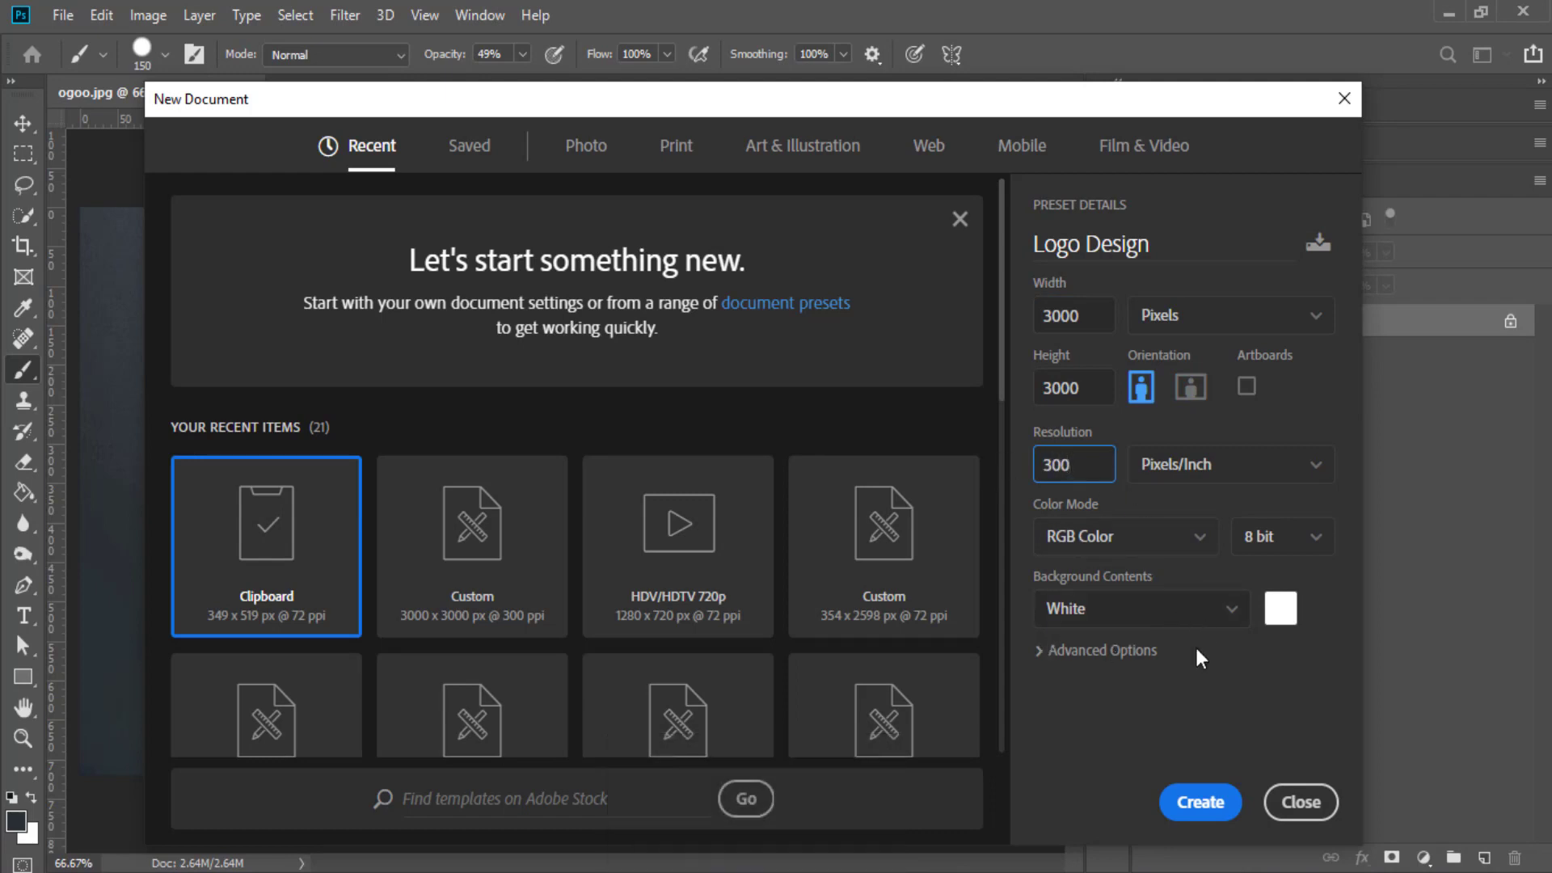
left_click(1200, 803)
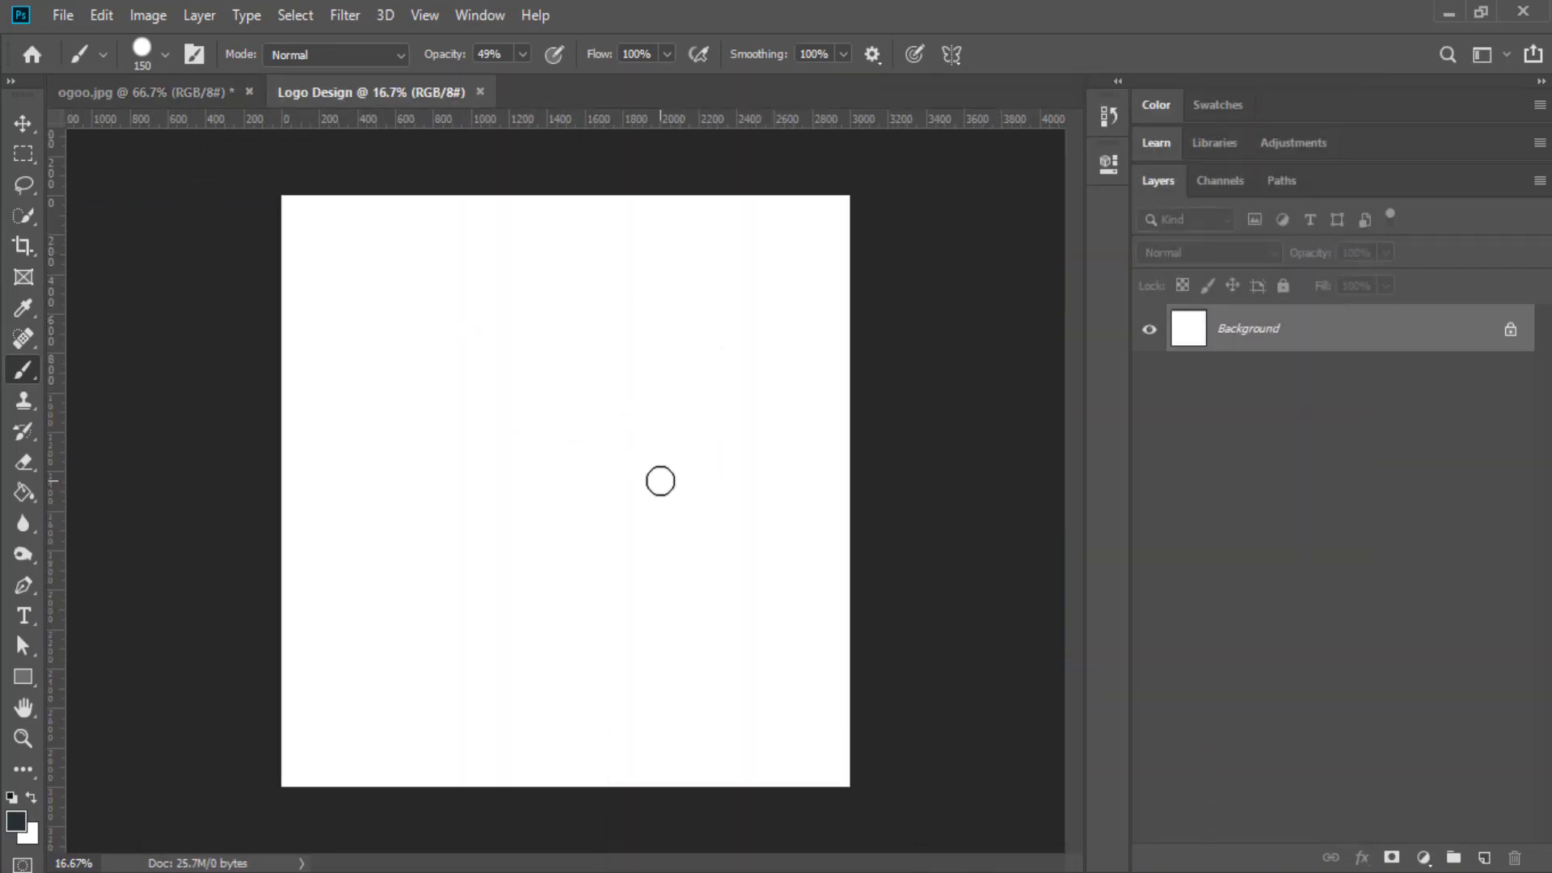
Close the ogoo.jpg document without saving its changes
left_click(194, 93)
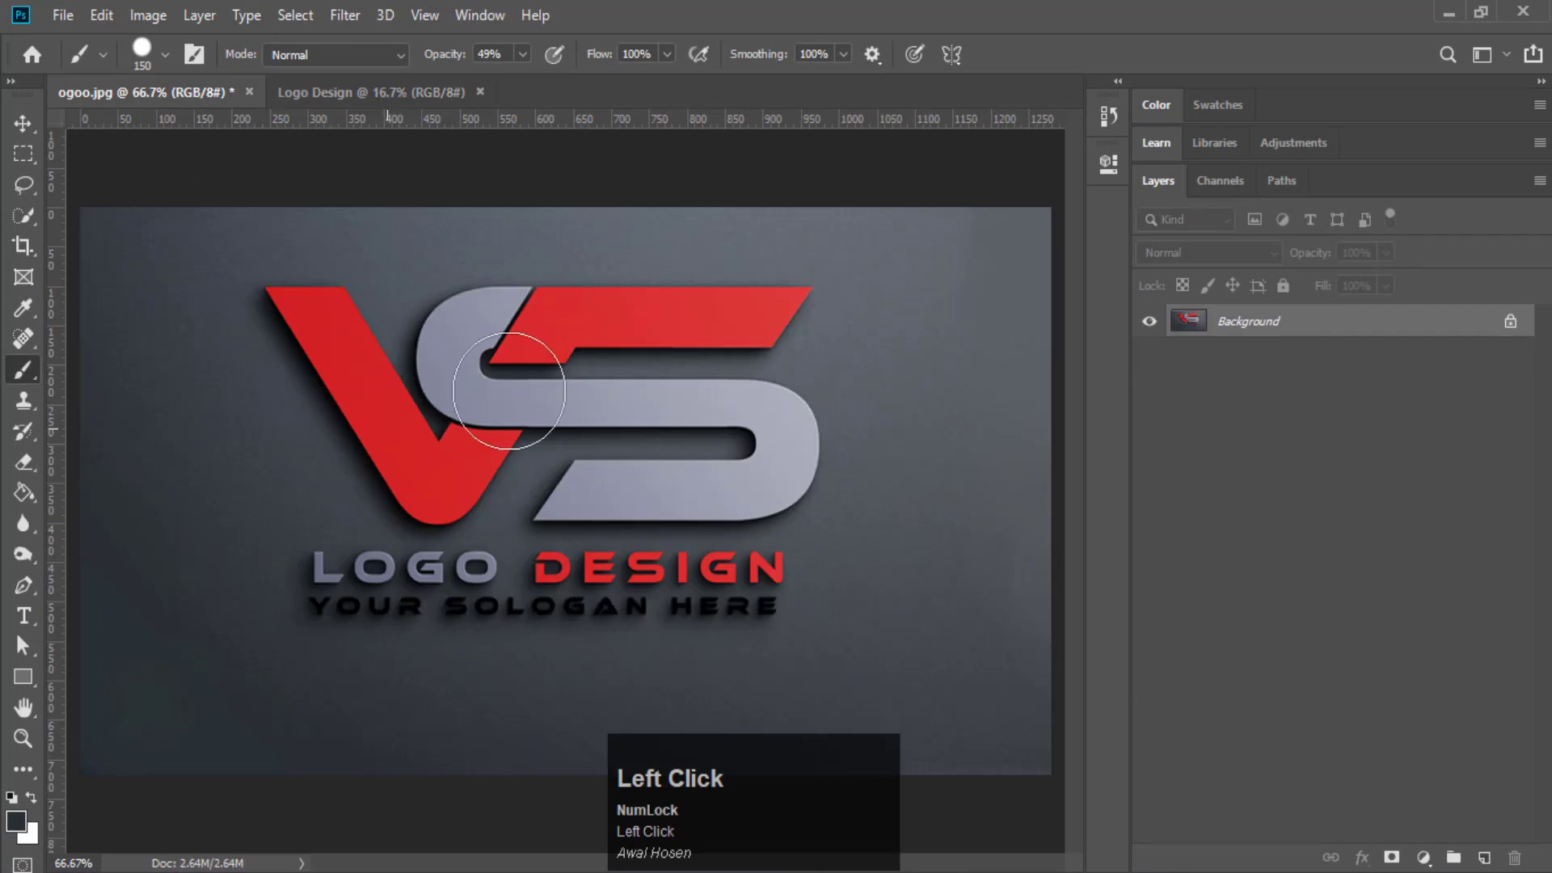
left_click(250, 91)
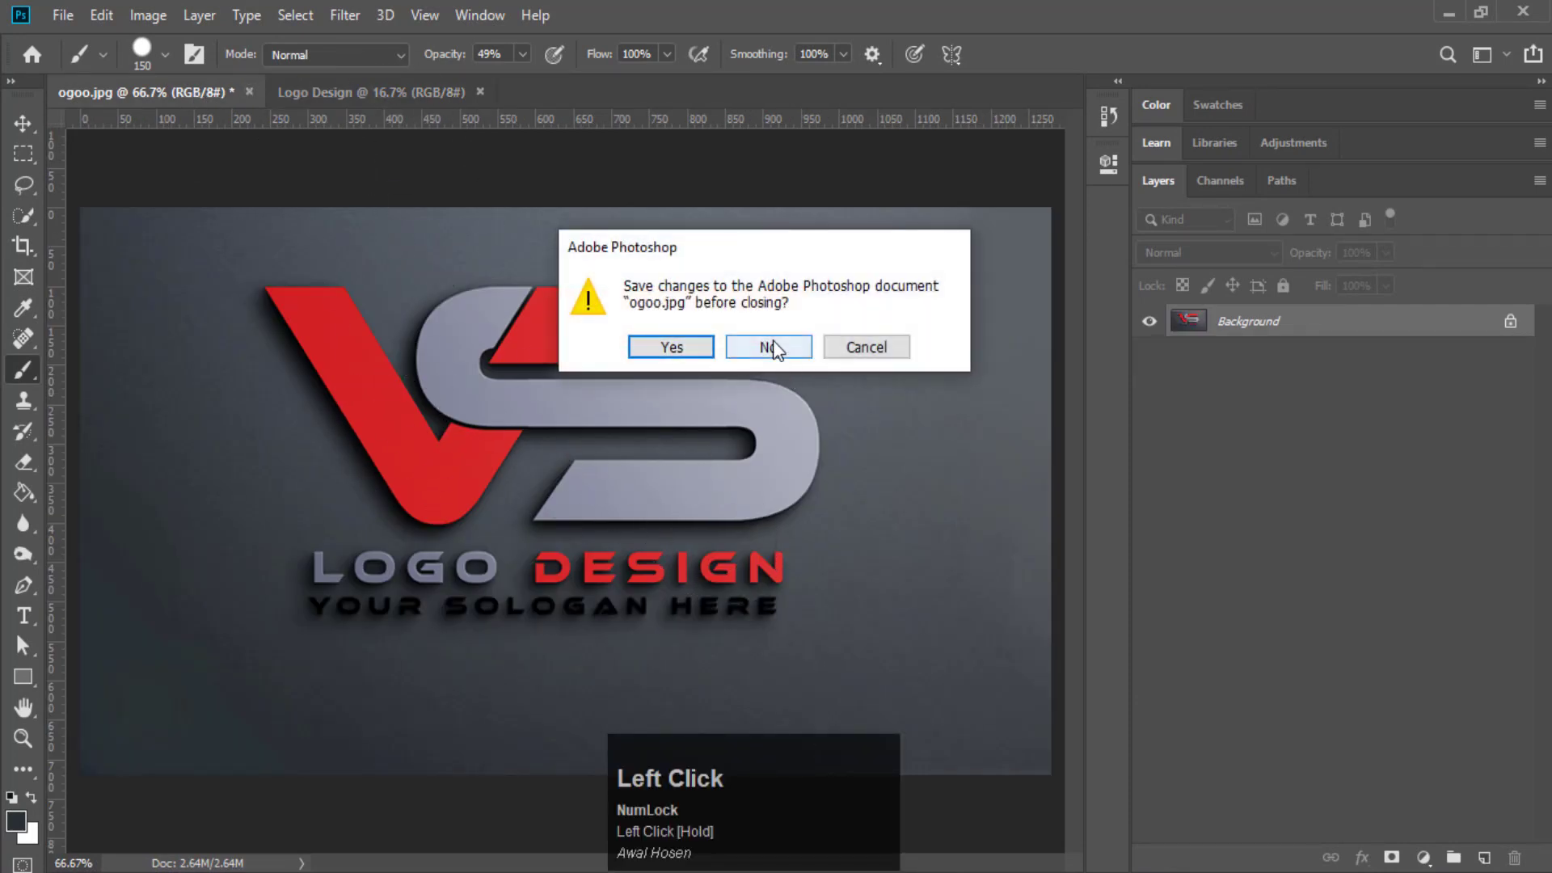
left_click(771, 345)
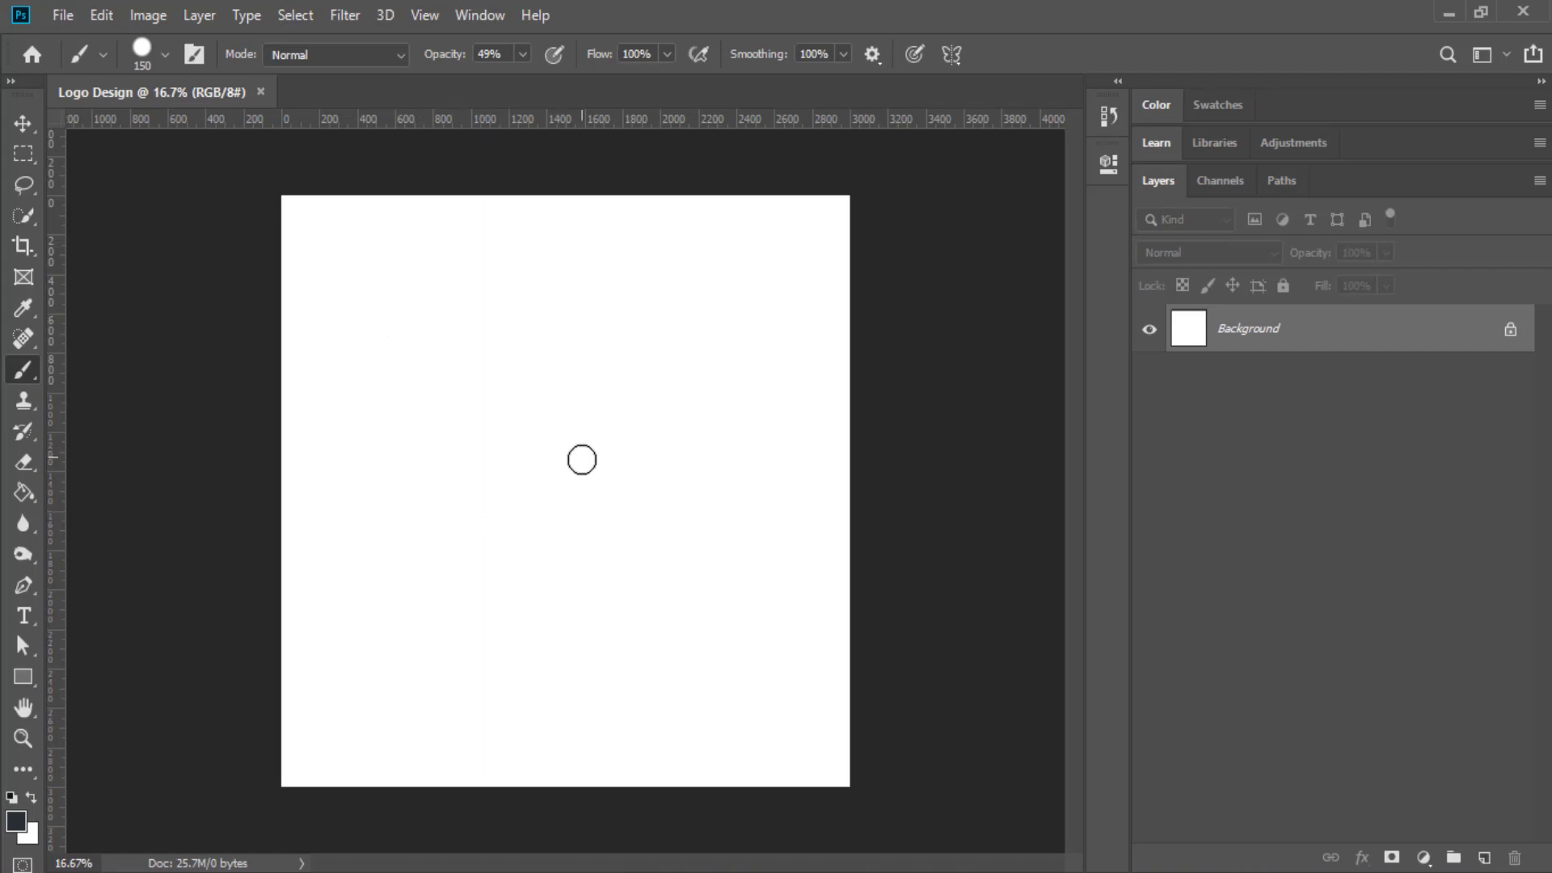
Add the text "V S" across the middle of the canvas in Ethnocentric Regular at 234 pt
left_click(23, 122)
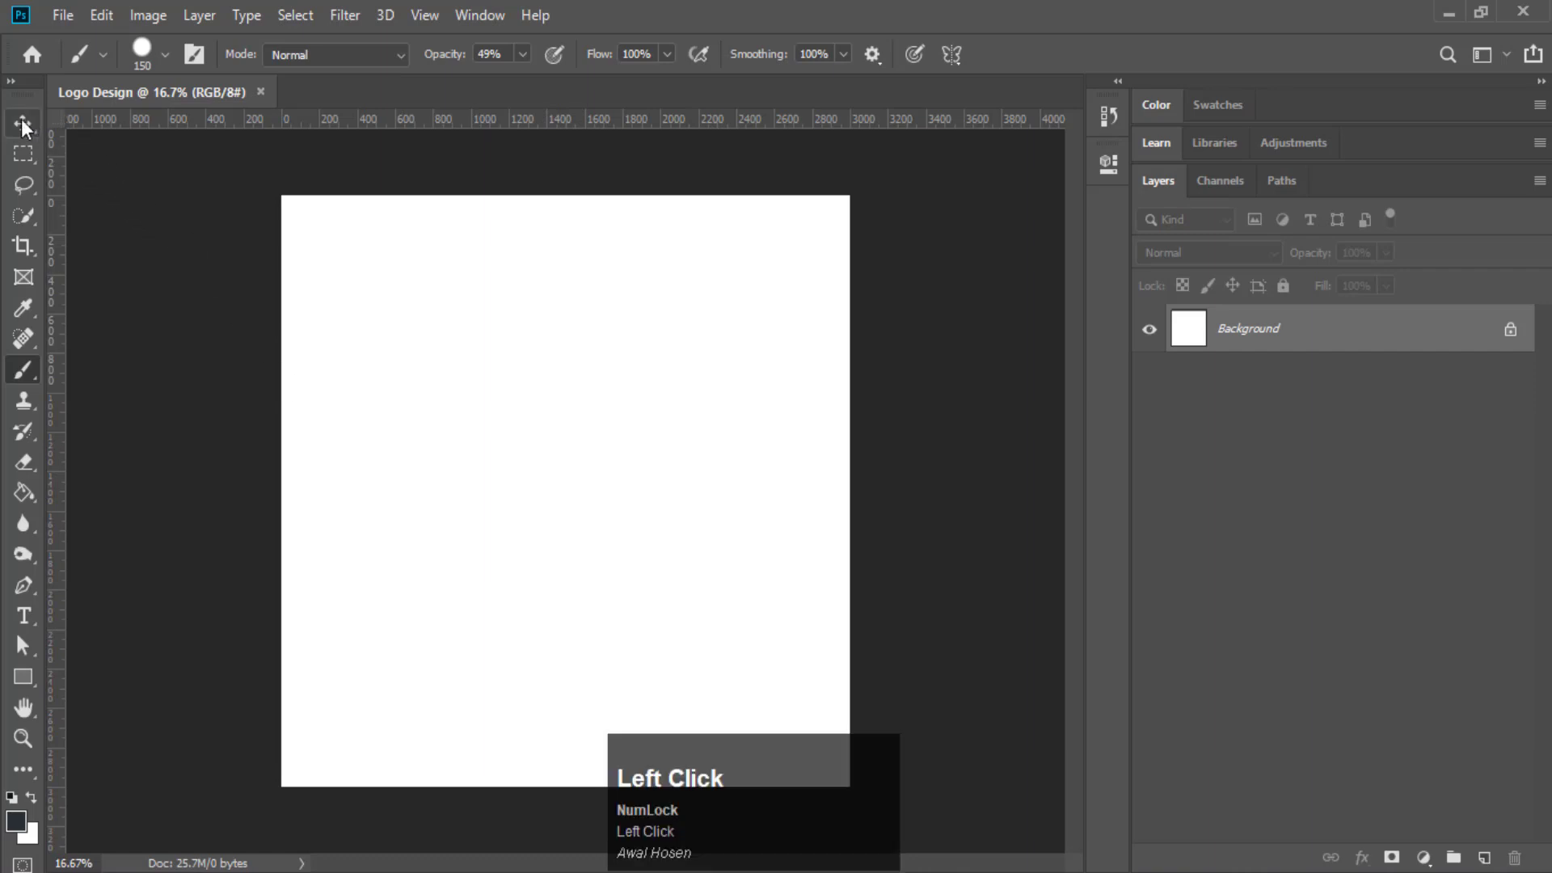
left_click(29, 612)
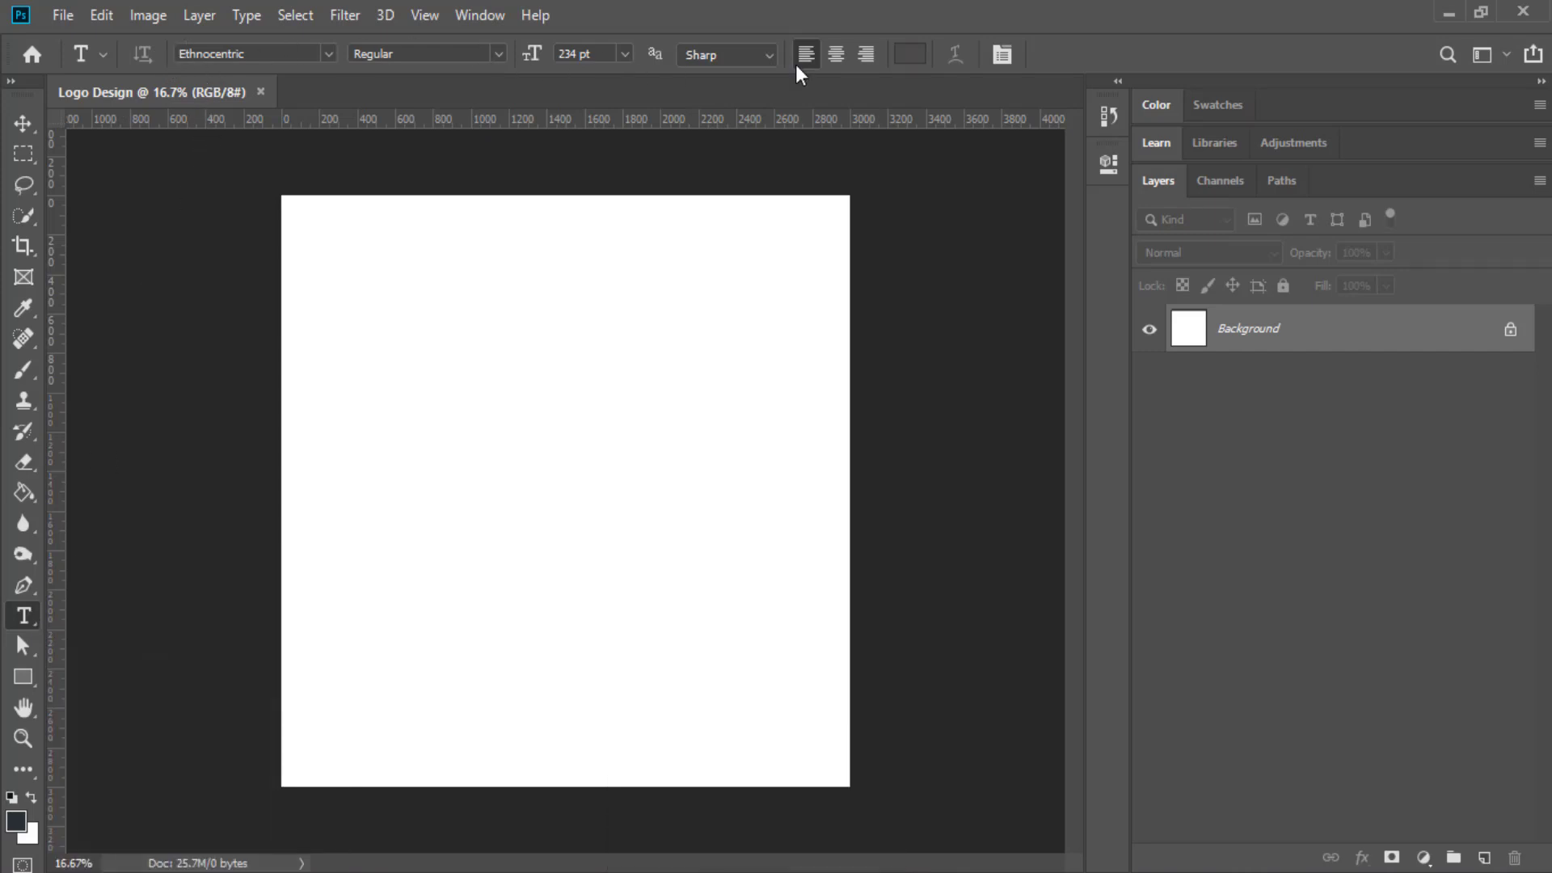
left_click(329, 55)
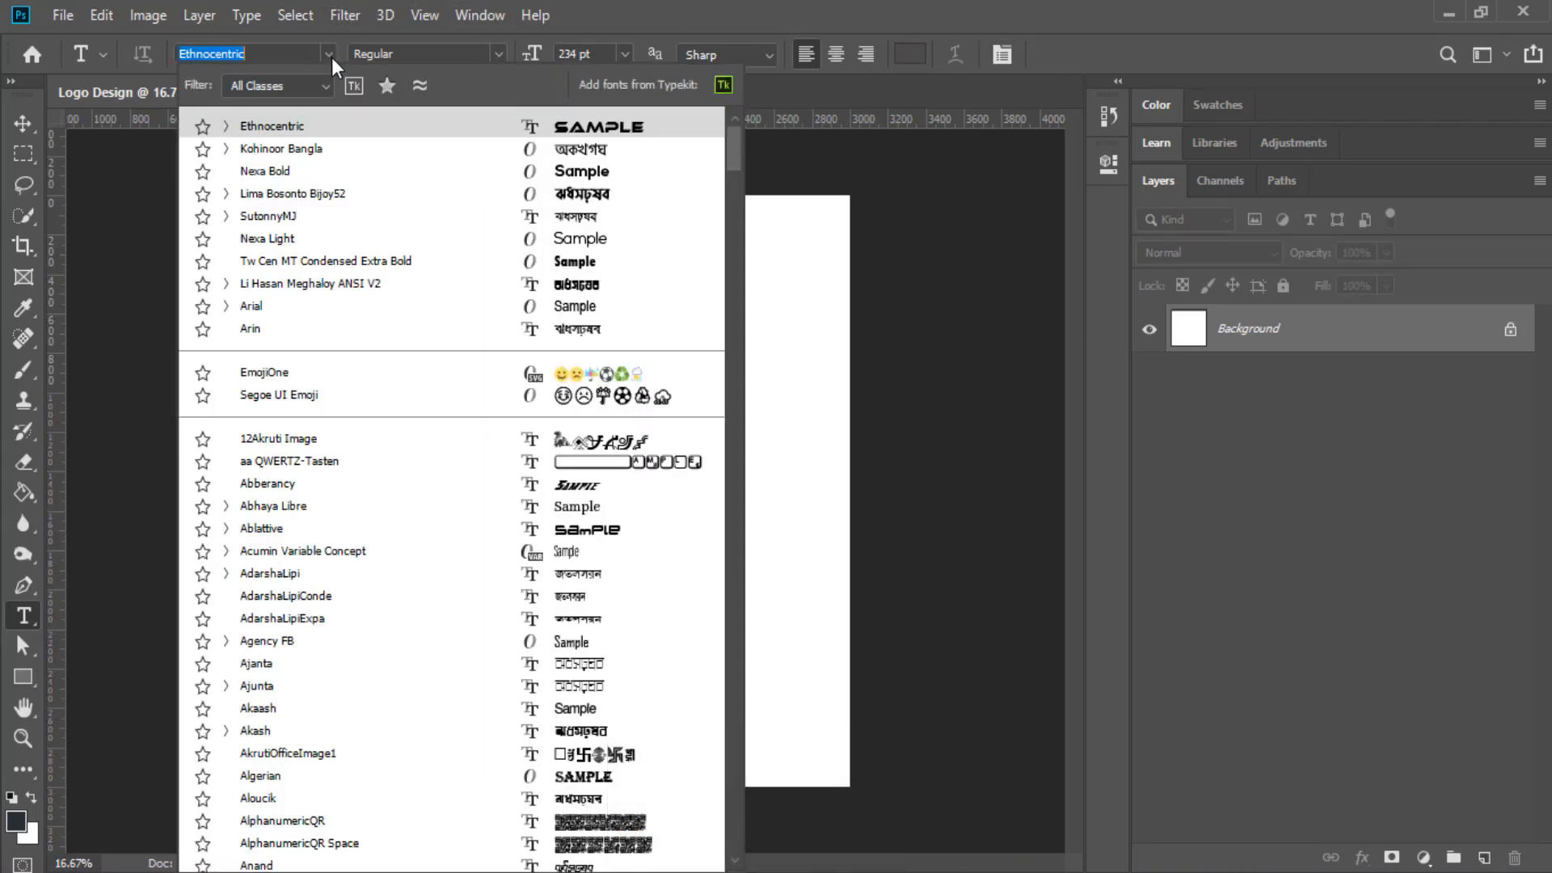
left_click(278, 129)
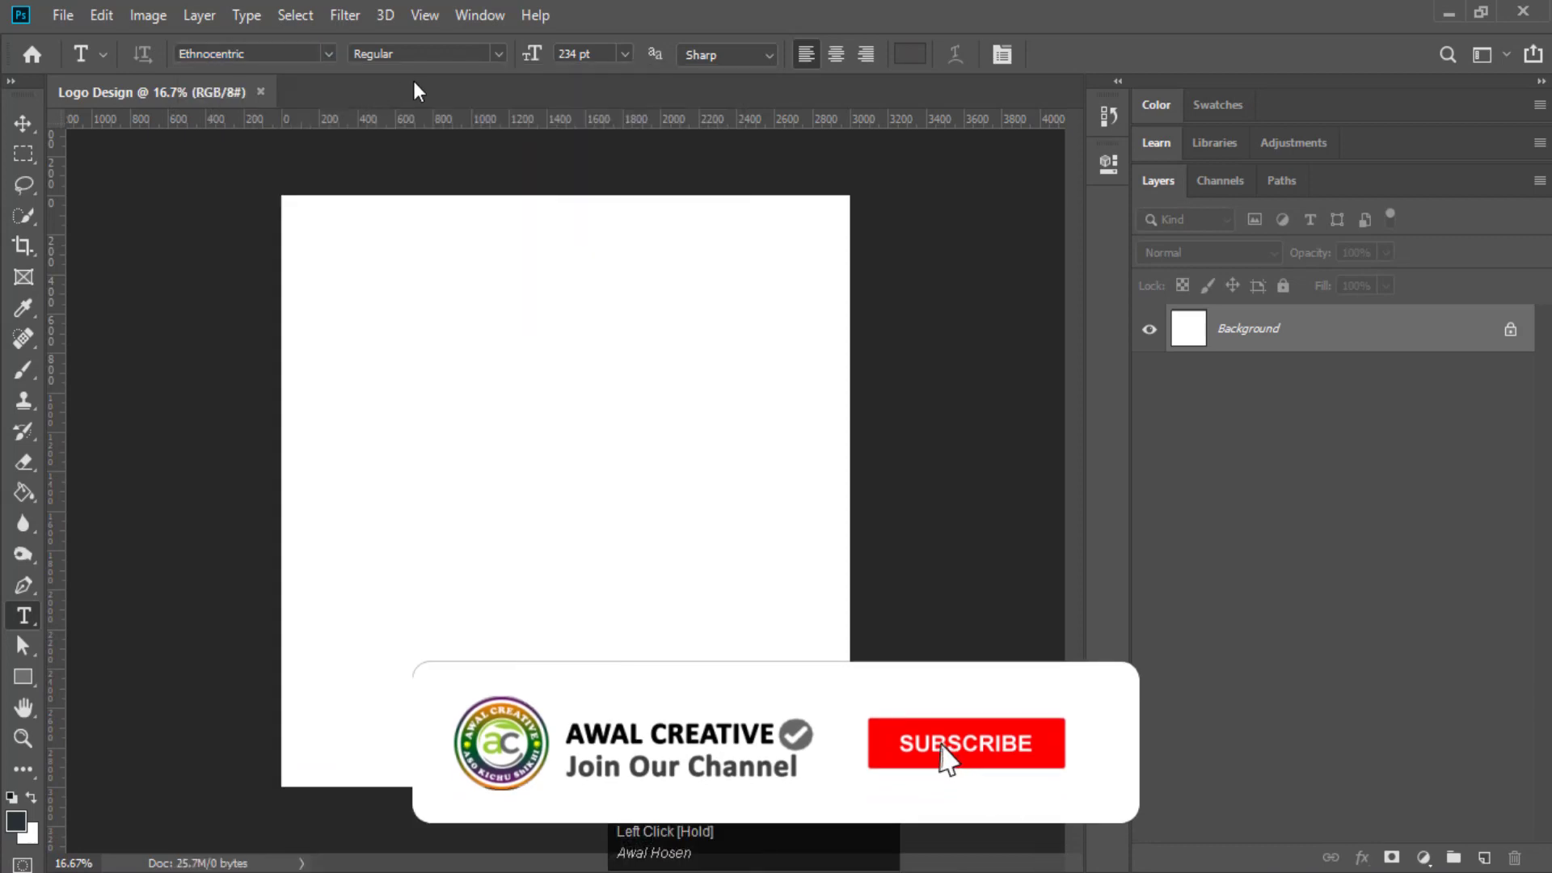
left_click(499, 52)
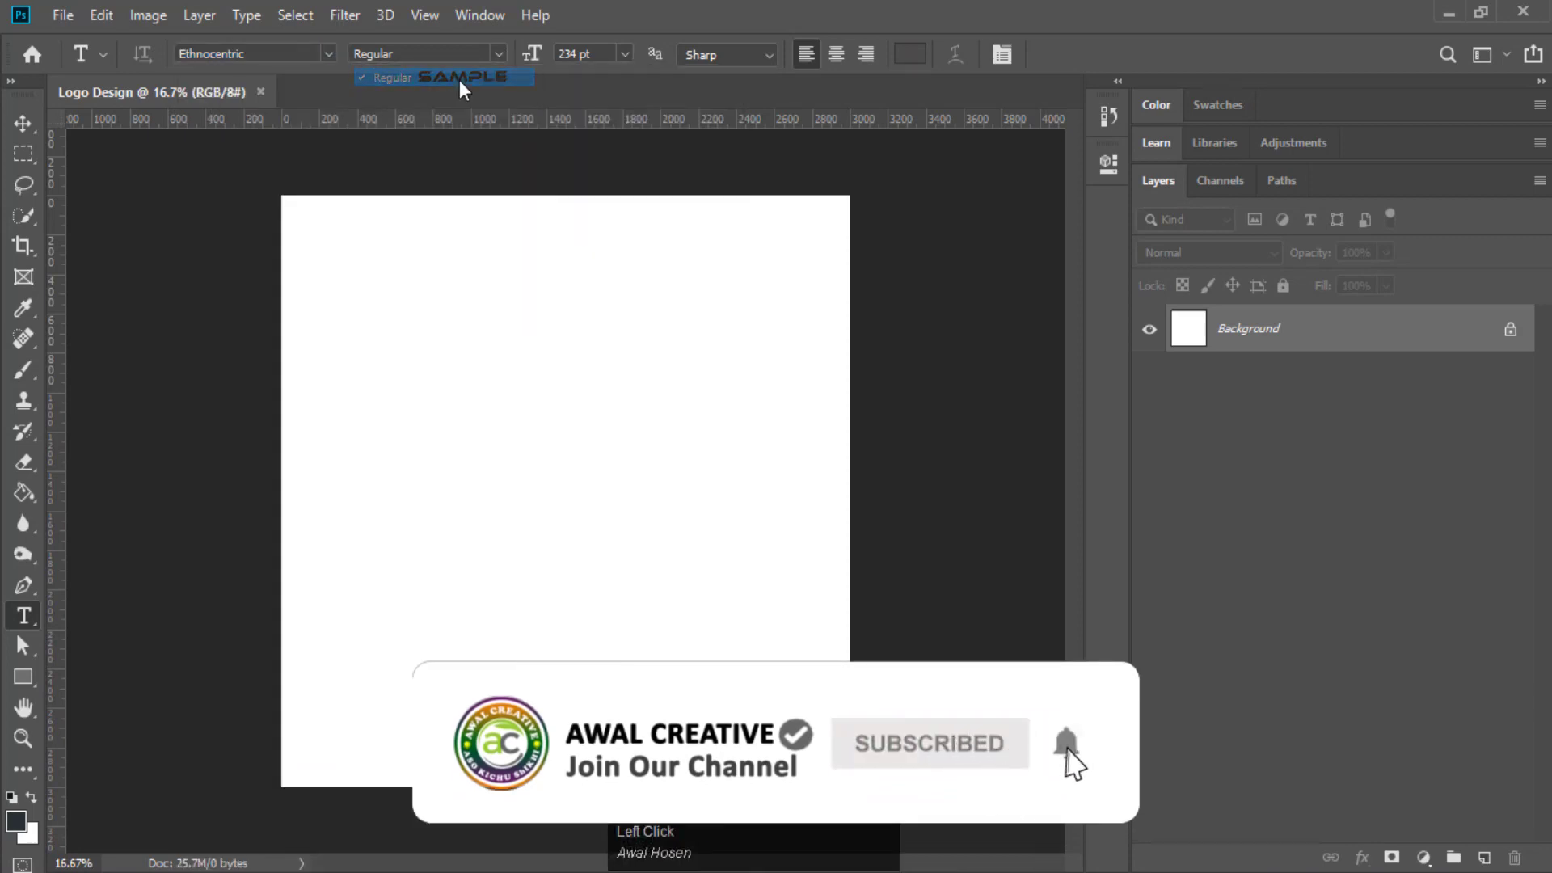
left_click(459, 78)
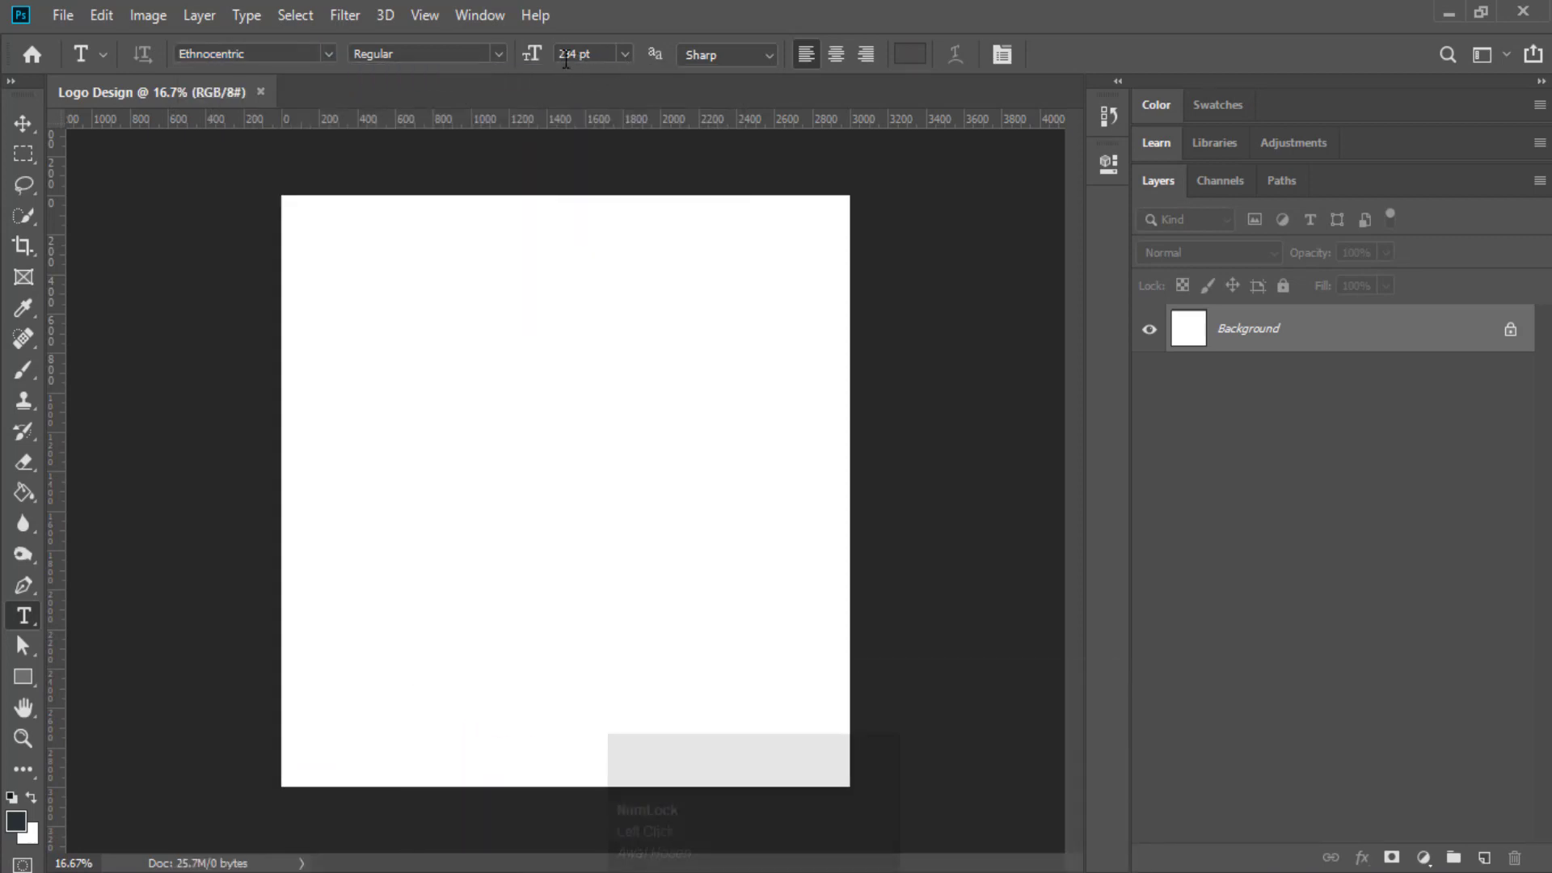
left_click(408, 496)
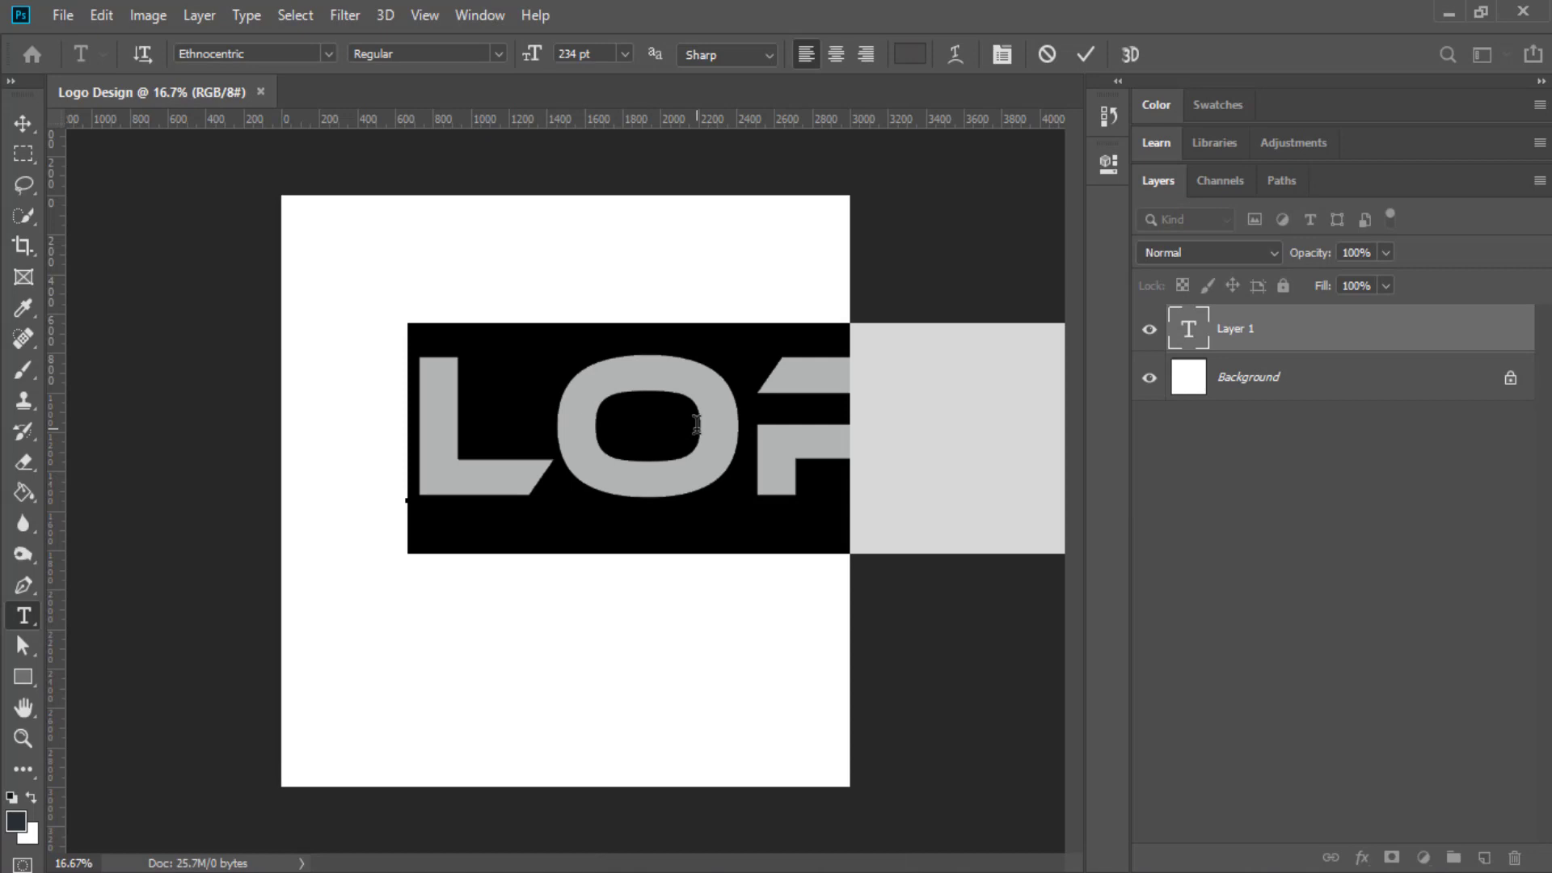
type("V S")
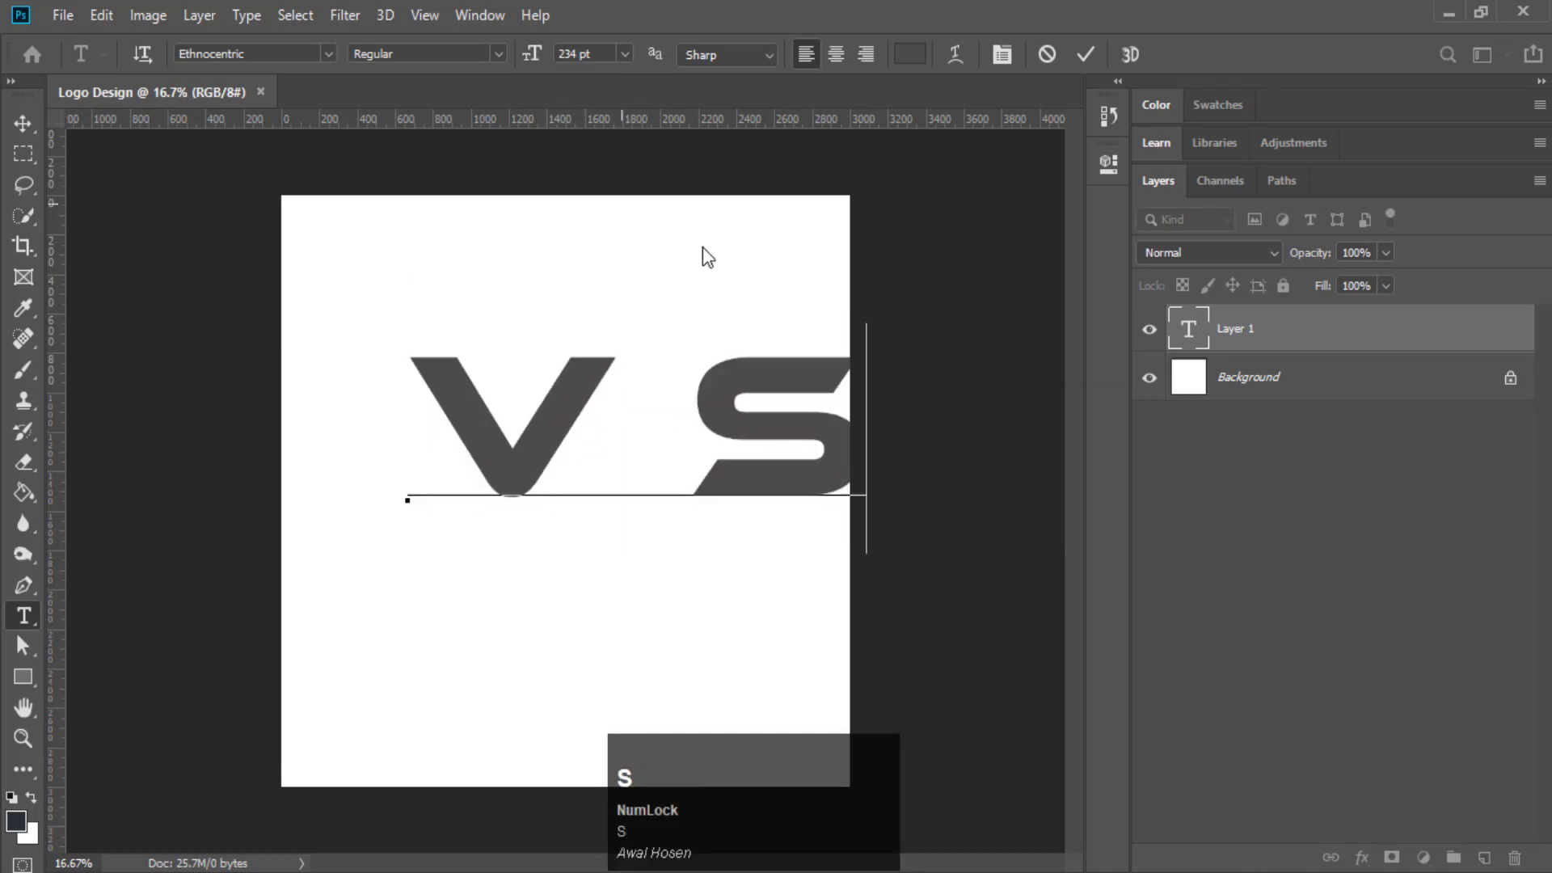
Move the V S text lower on the canvas and scale it up proportionally to span most of the canvas width
left_click(20, 123)
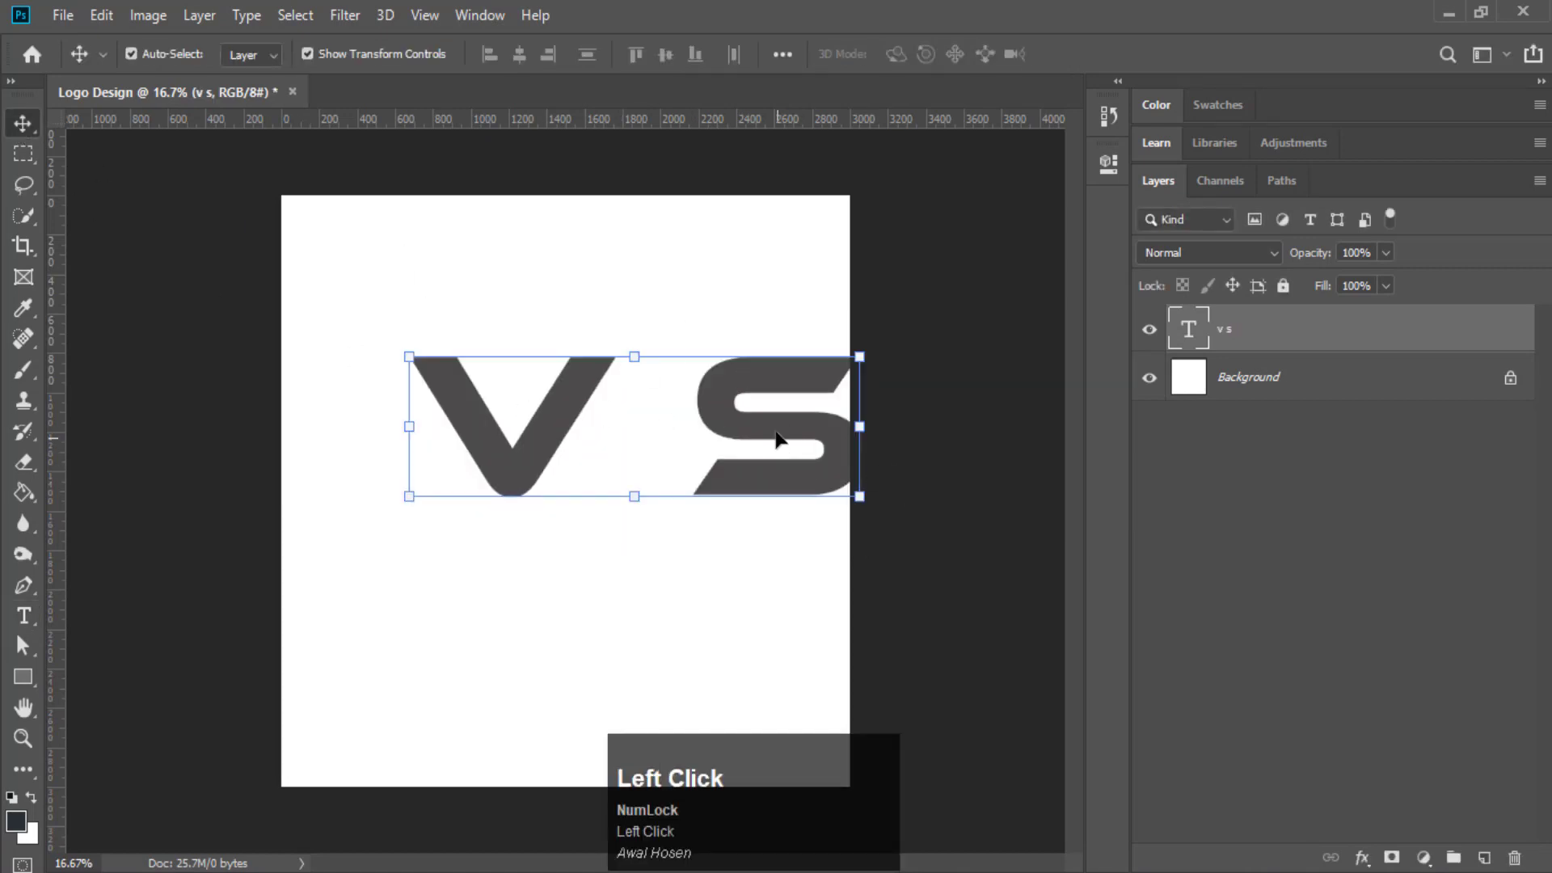
left_click_drag(775, 439, 703, 508)
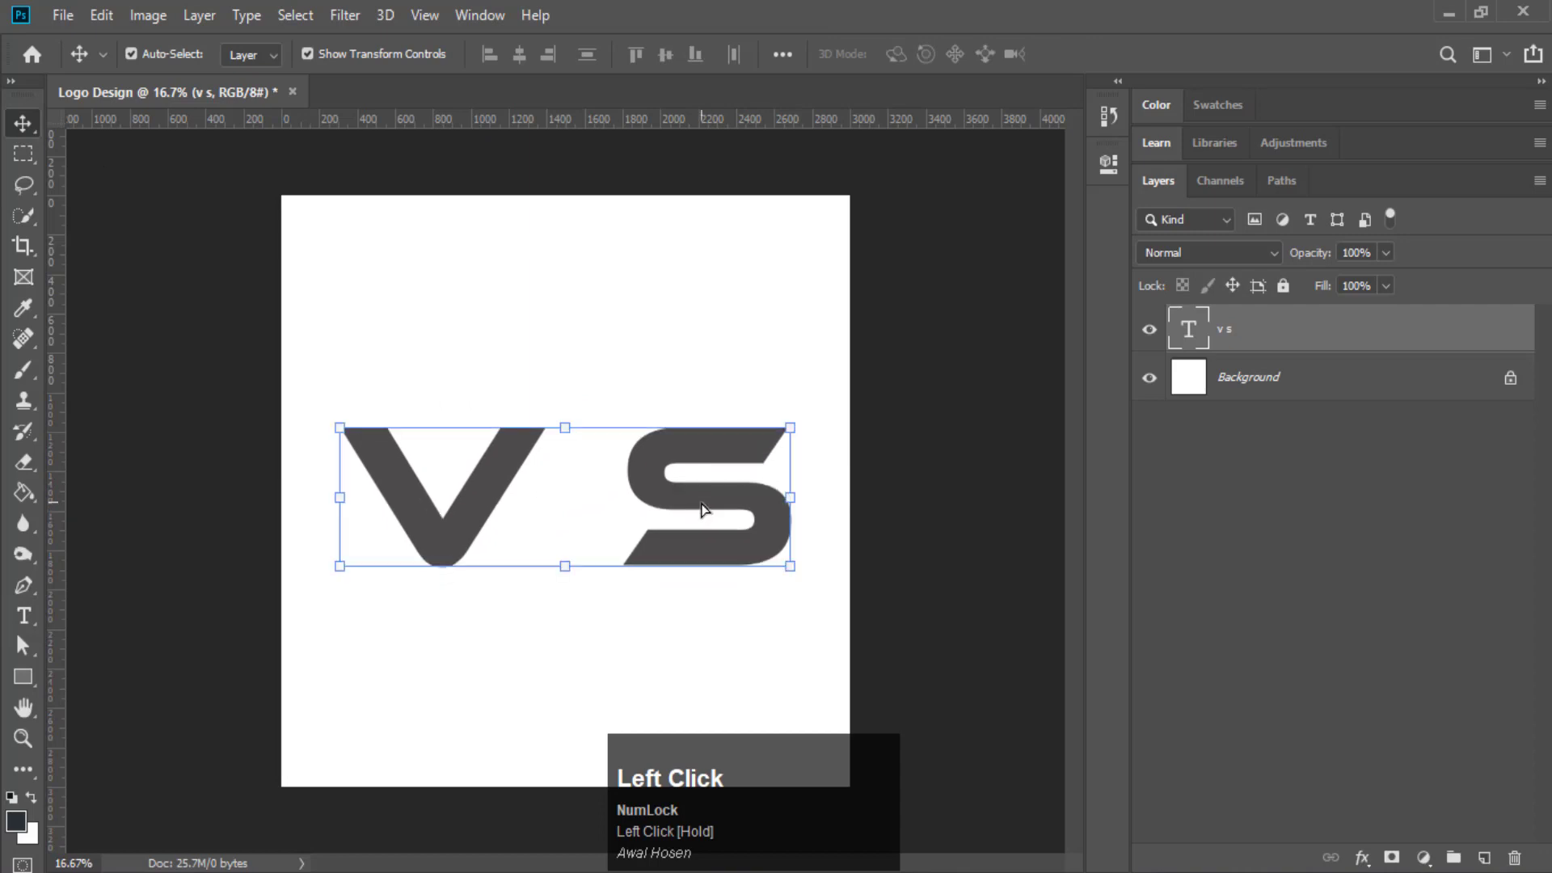
left_click_drag(336, 426, 318, 417)
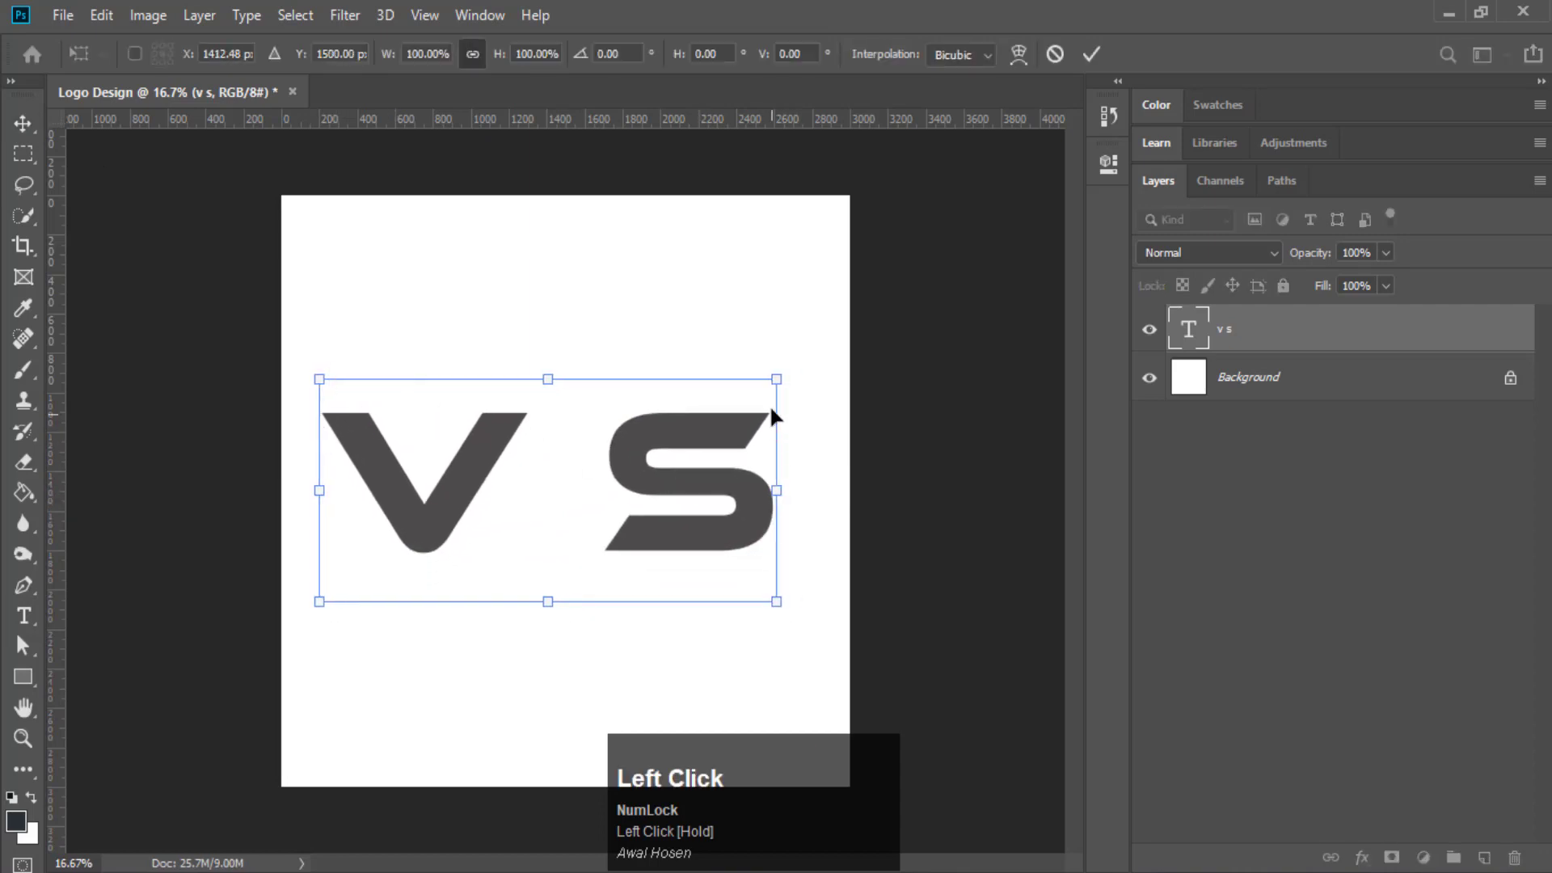
left_click_drag(779, 376, 829, 353)
left_click_drag(707, 444, 695, 463)
left_click(1090, 54)
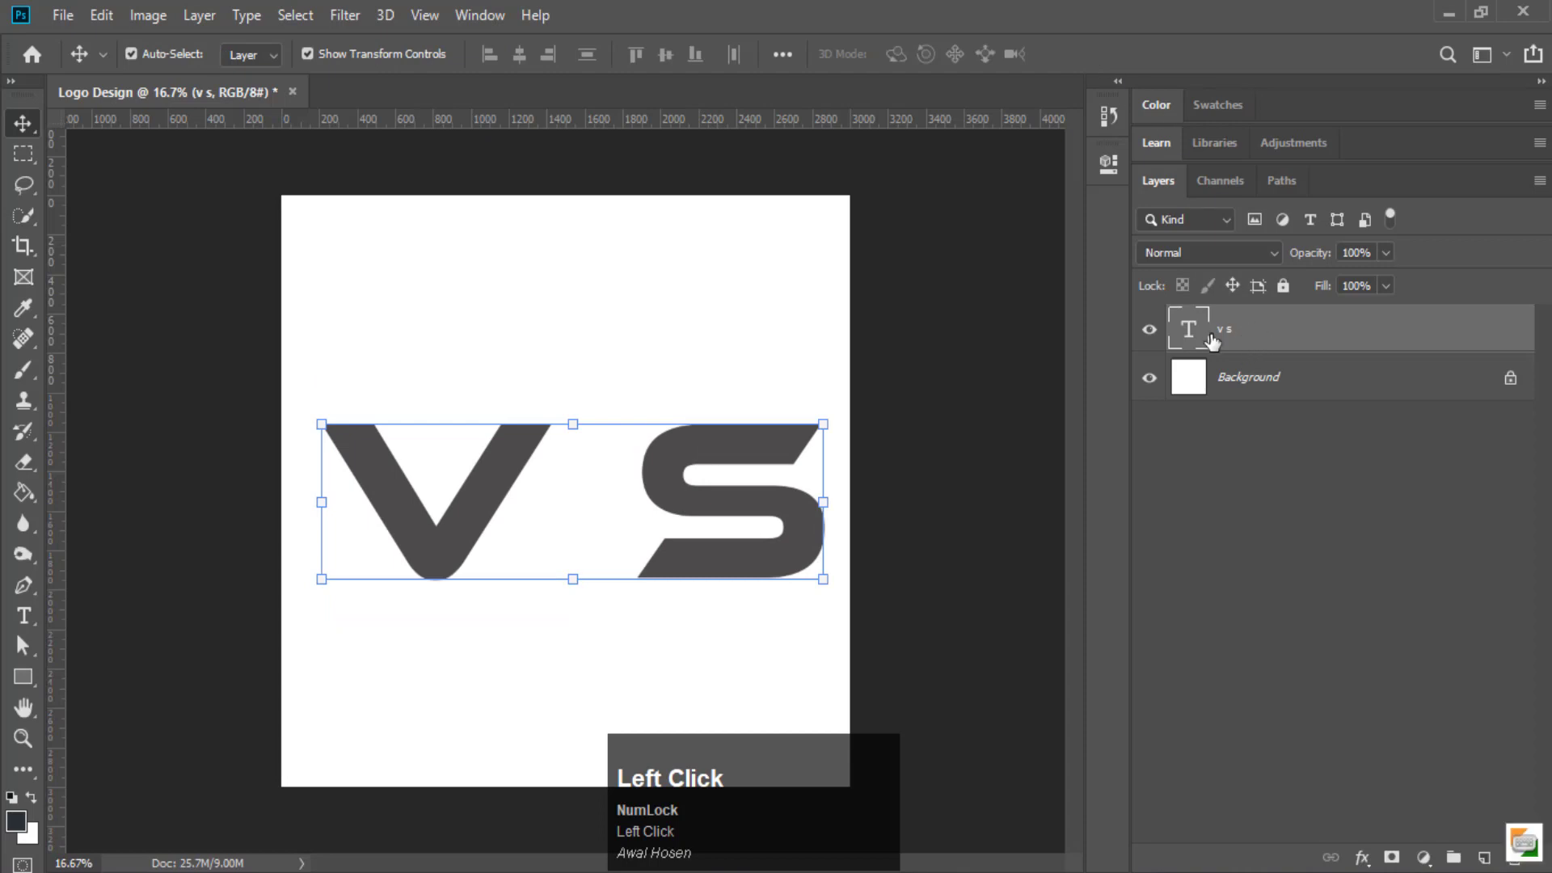
Center the V S text horizontally and vertically on the whole canvas, then clear the selection
key("ctrl+a")
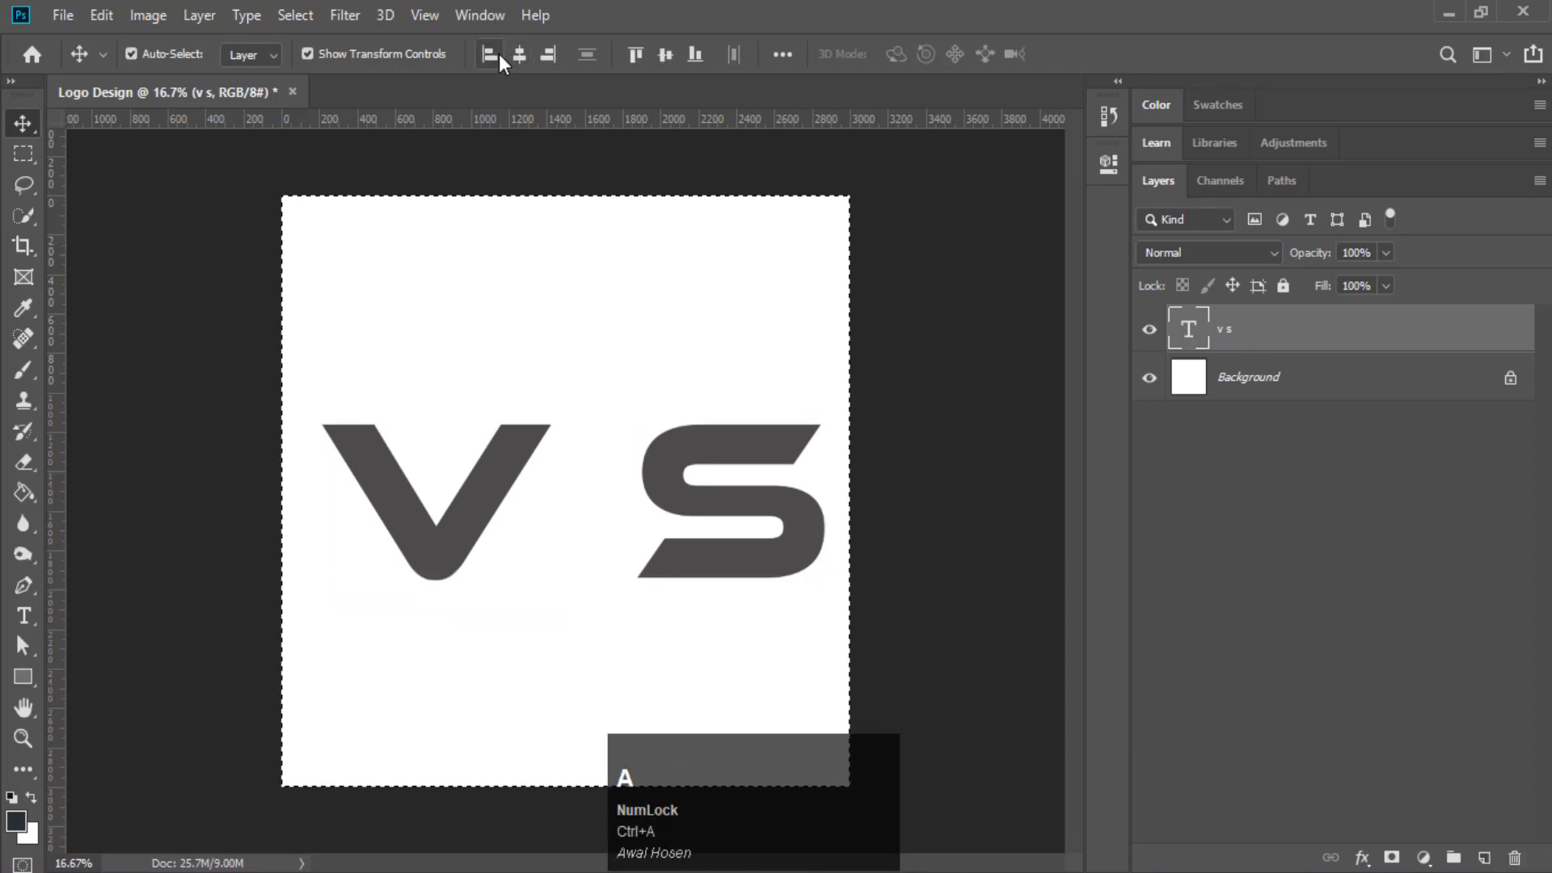
left_click(518, 54)
left_click(663, 53)
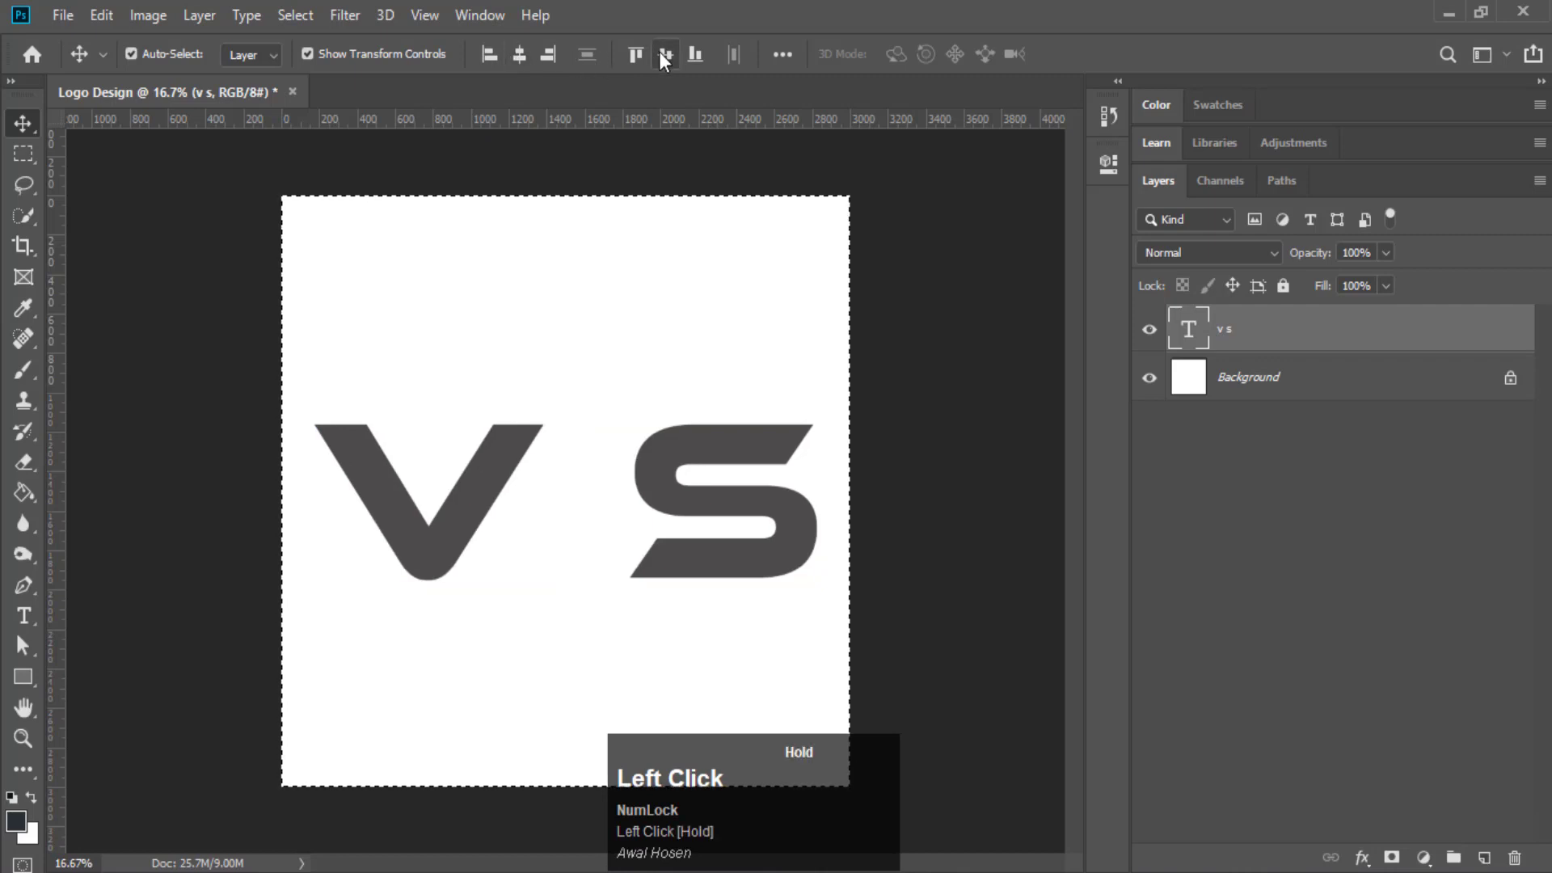
left_click(1271, 526)
key("ctrl+d")
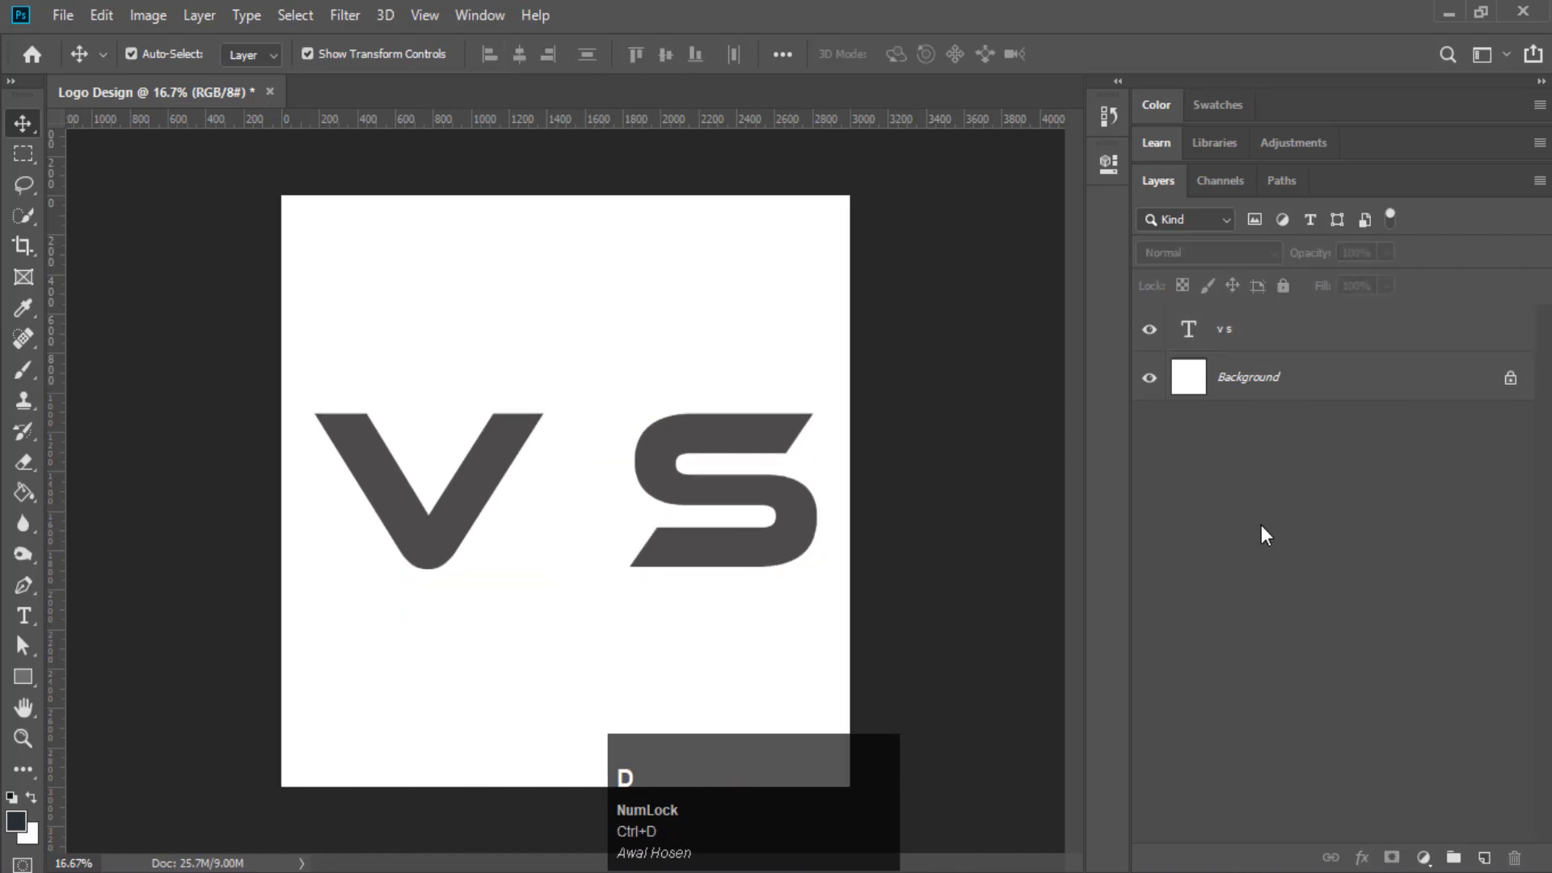
Rasterize the V S text layer
left_click(1215, 335)
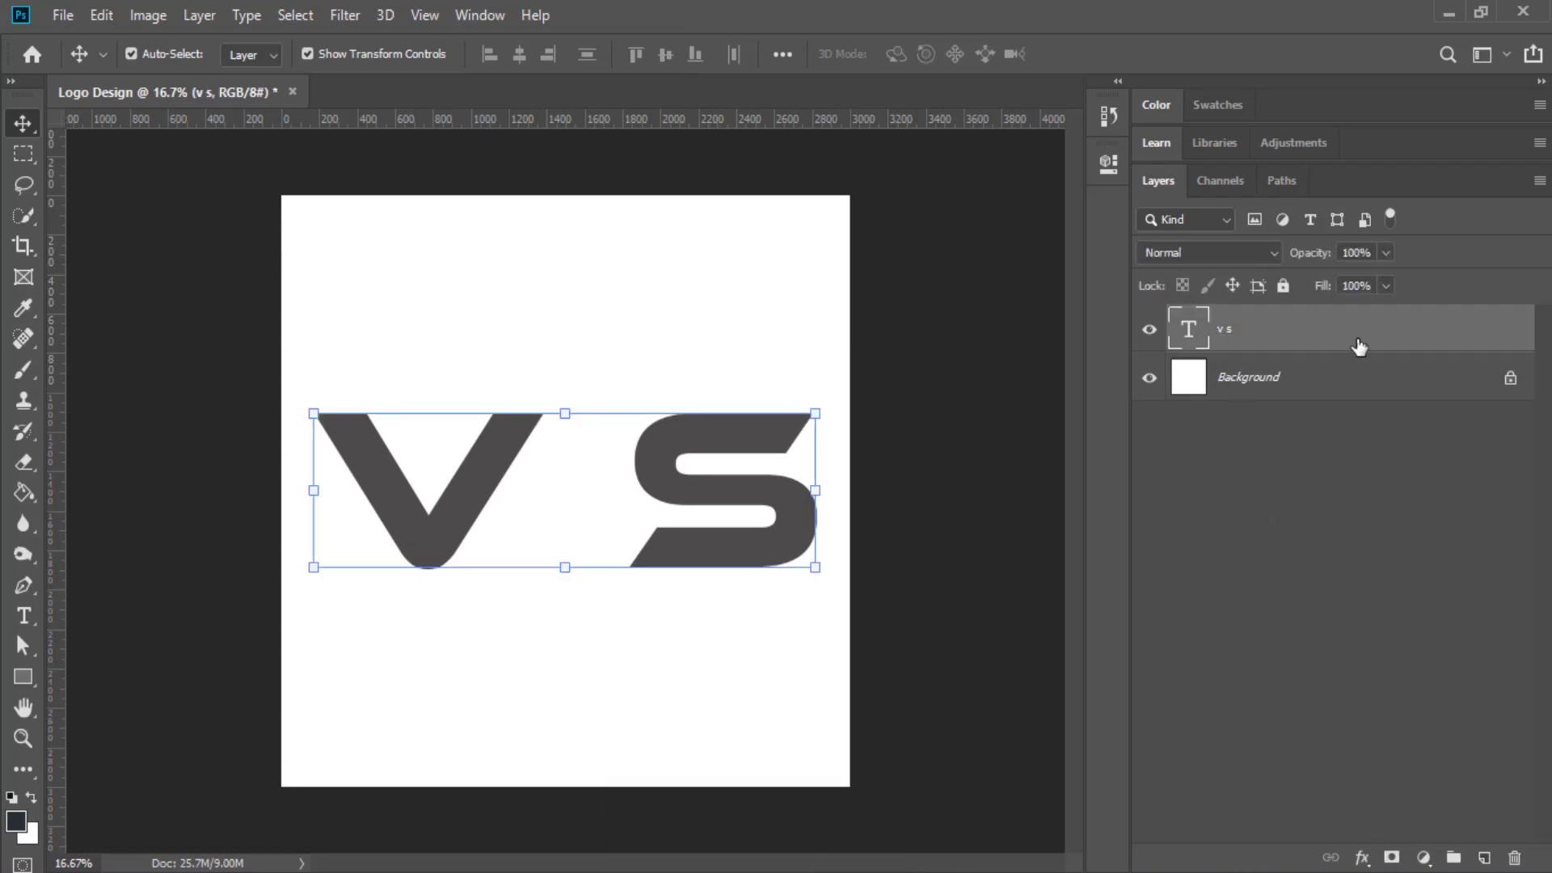
right_click(1218, 336)
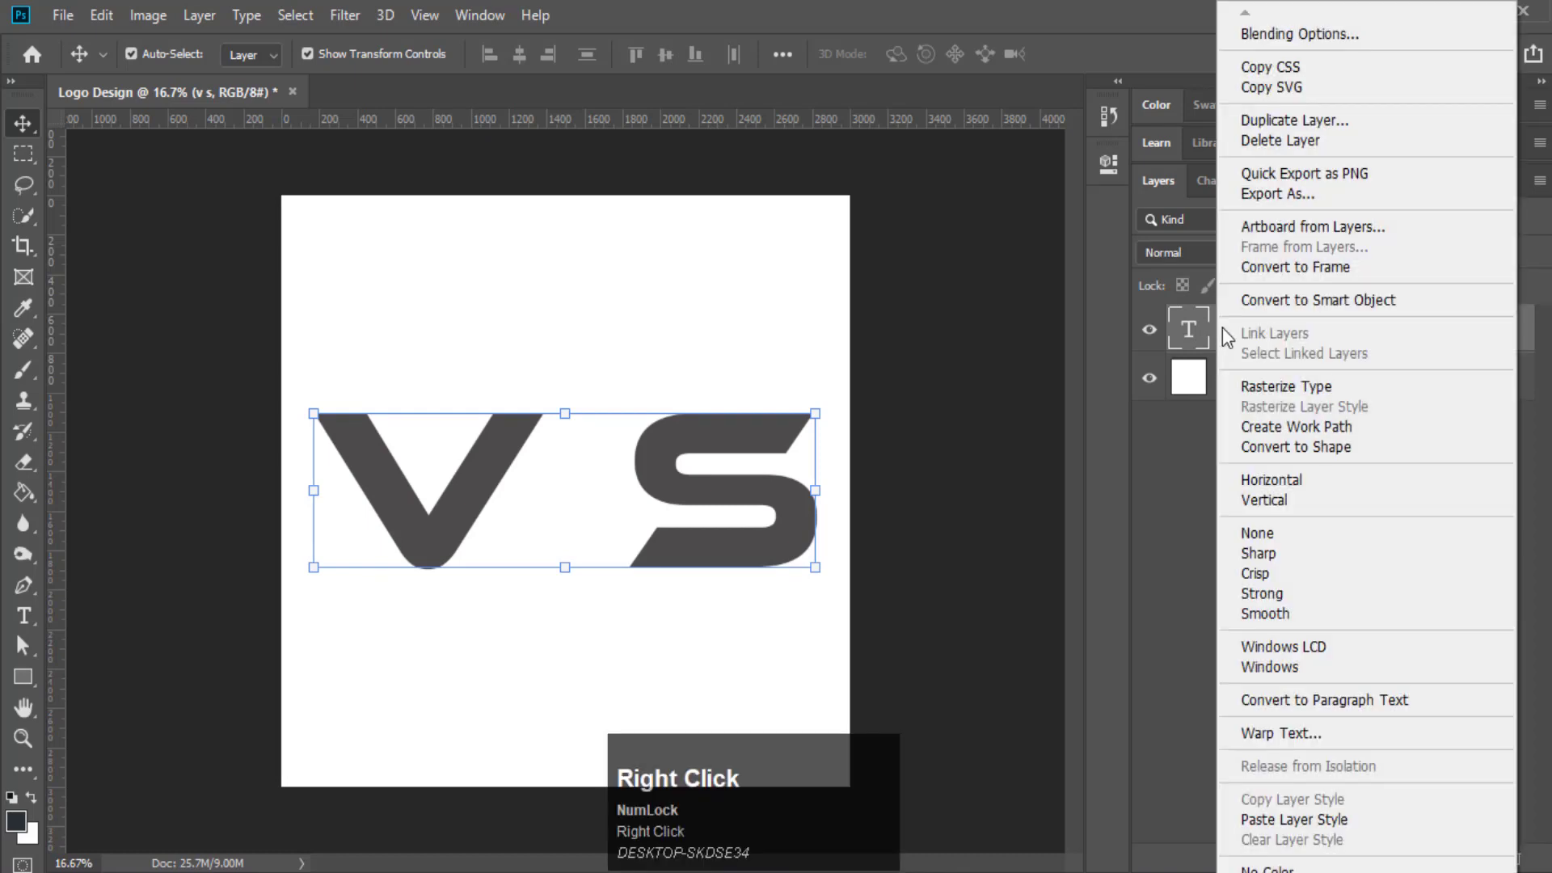
left_click(1408, 402)
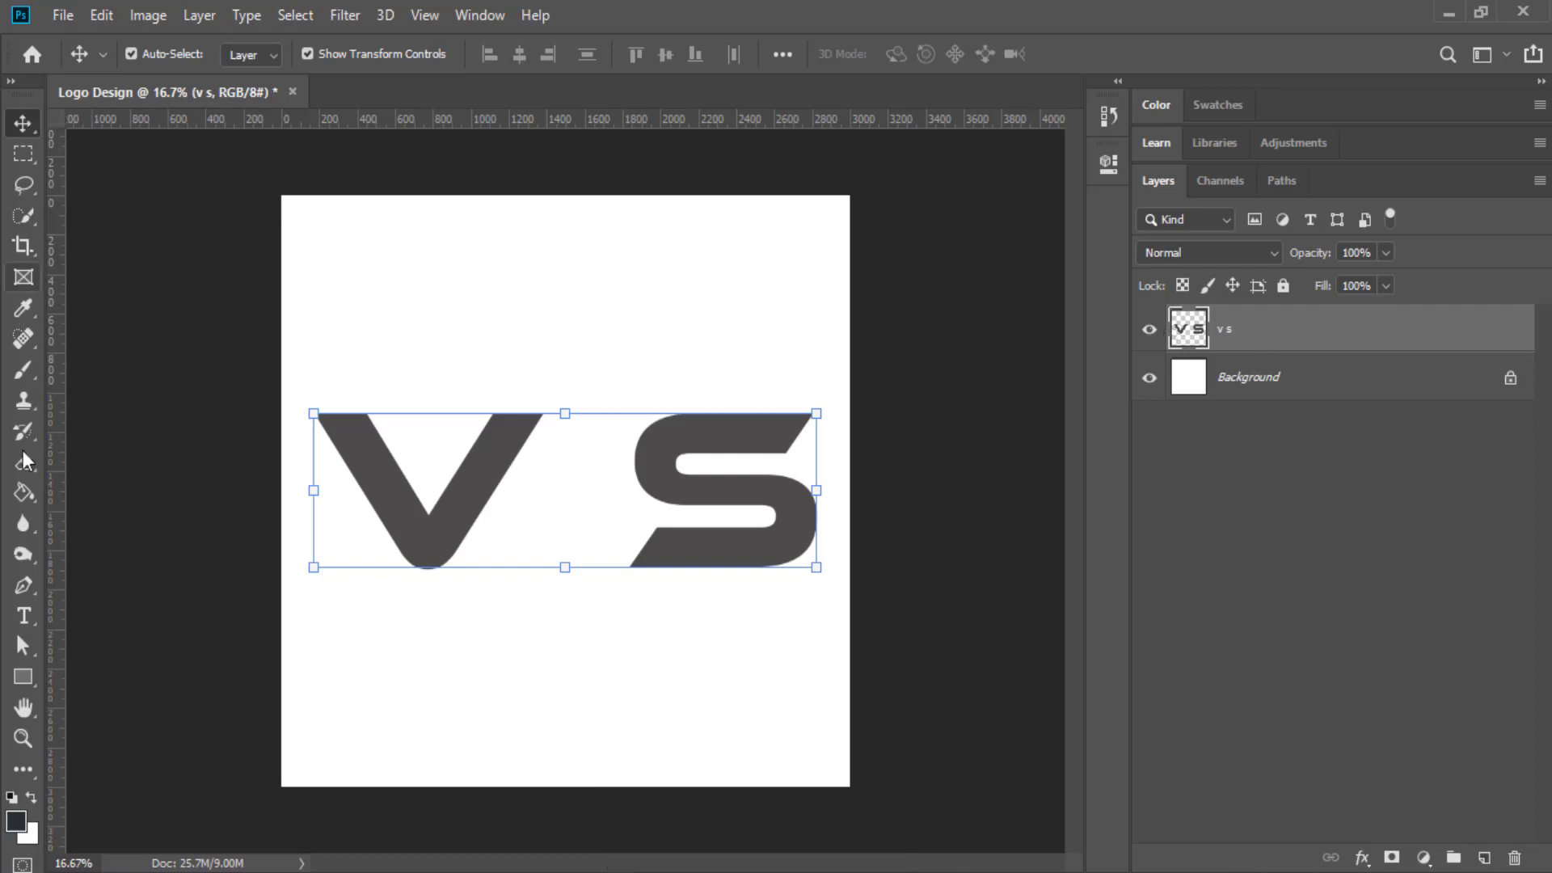
Select the letter S with a rectangular marquee and copy it to its own layer
left_click(22, 155)
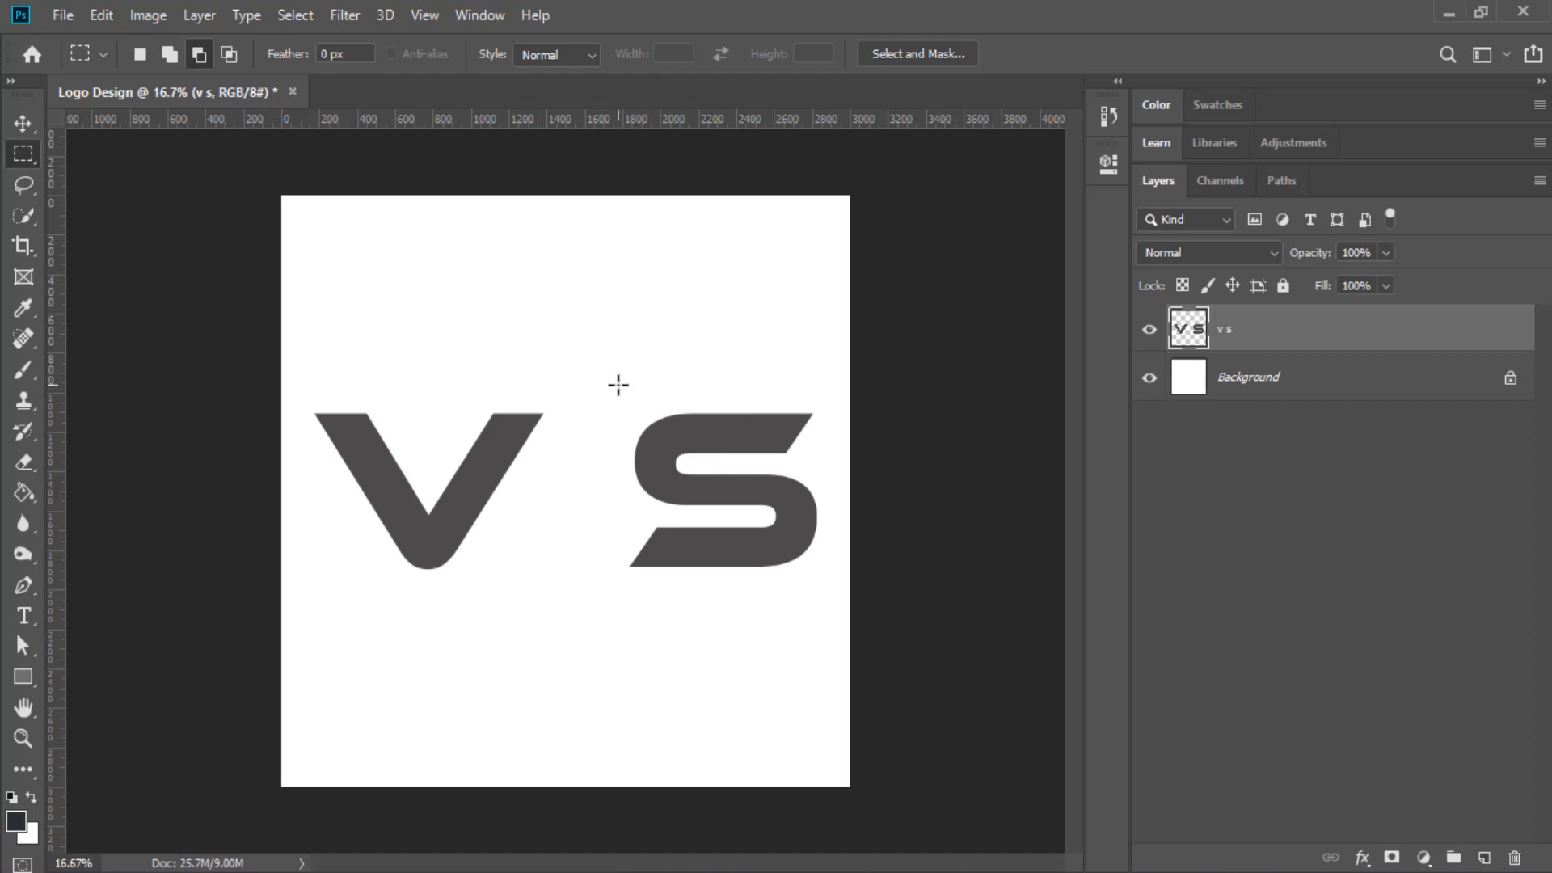
left_click_drag(619, 386, 827, 618)
right_click(741, 430)
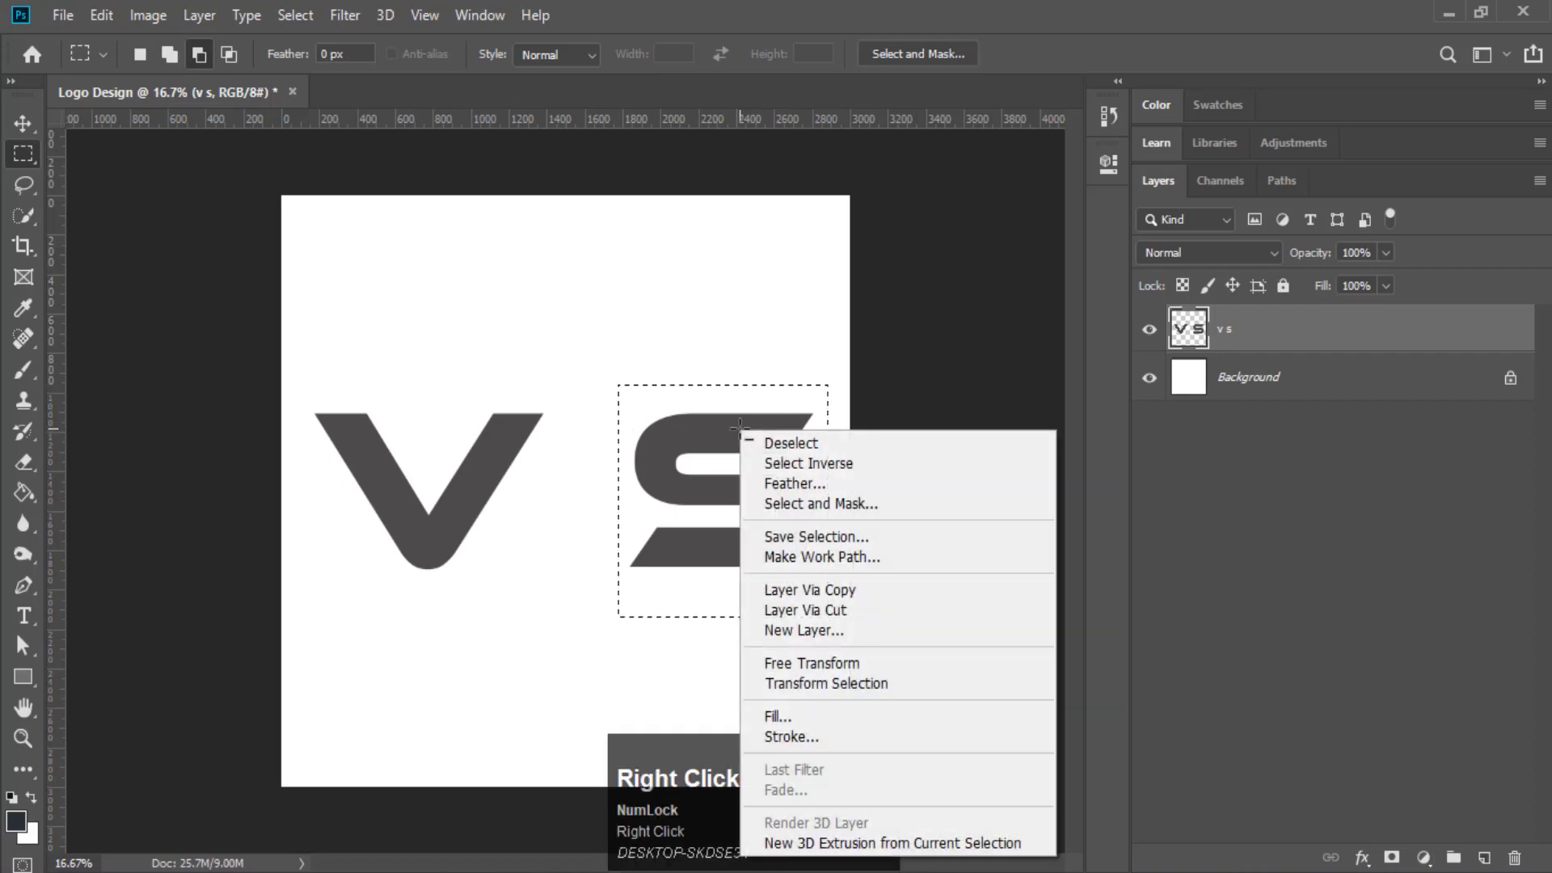
left_click(860, 590)
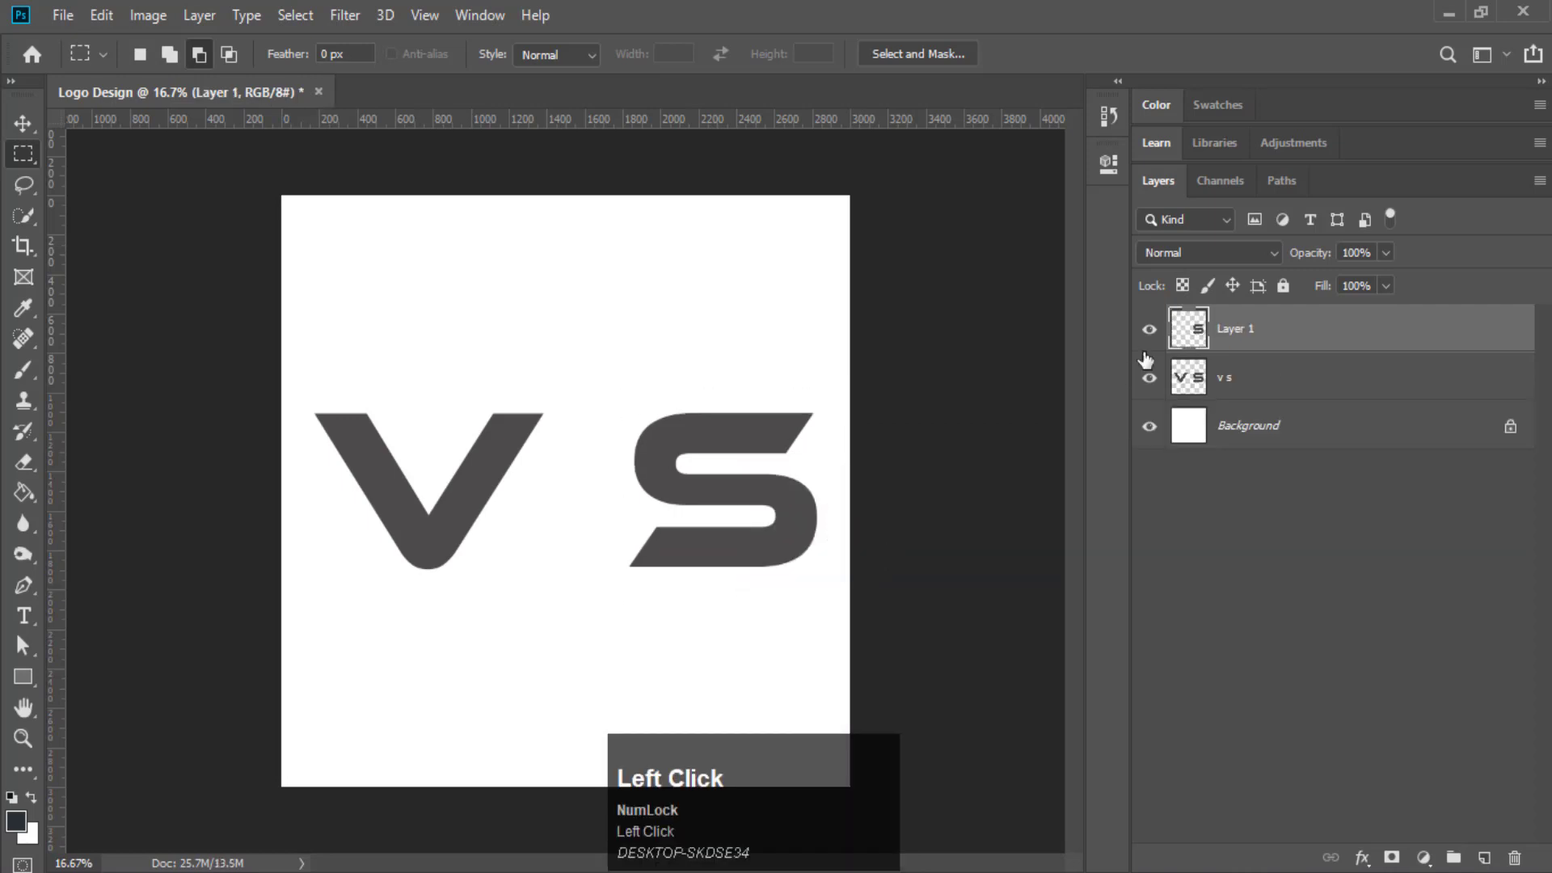
Select the letter V on the v s layer with a rectangular marquee and copy it to its own layer
left_click(1233, 391)
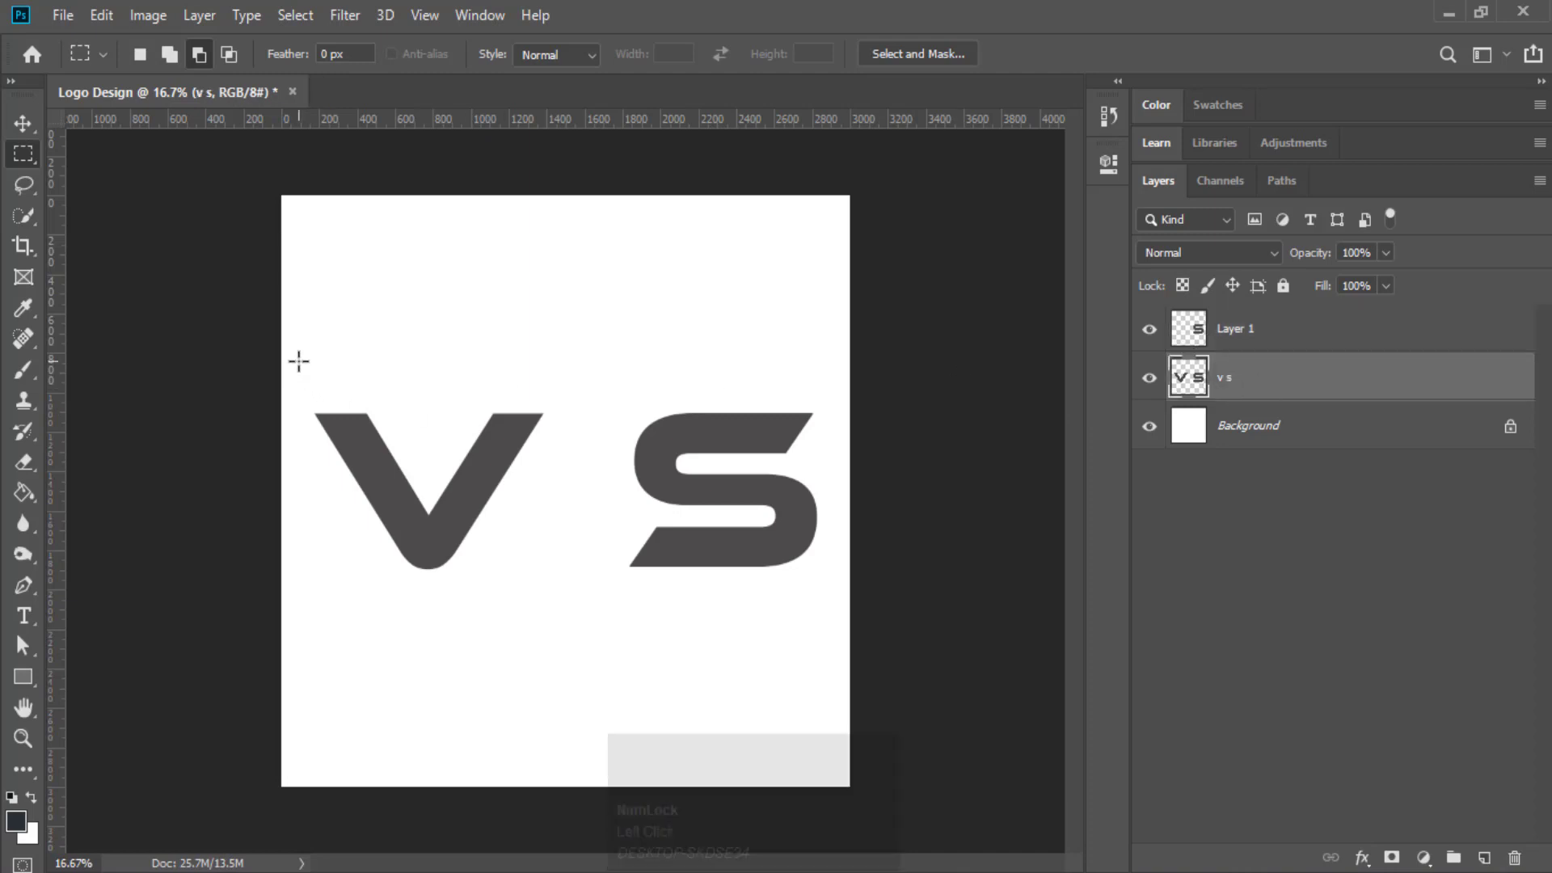
left_click_drag(301, 362, 554, 616)
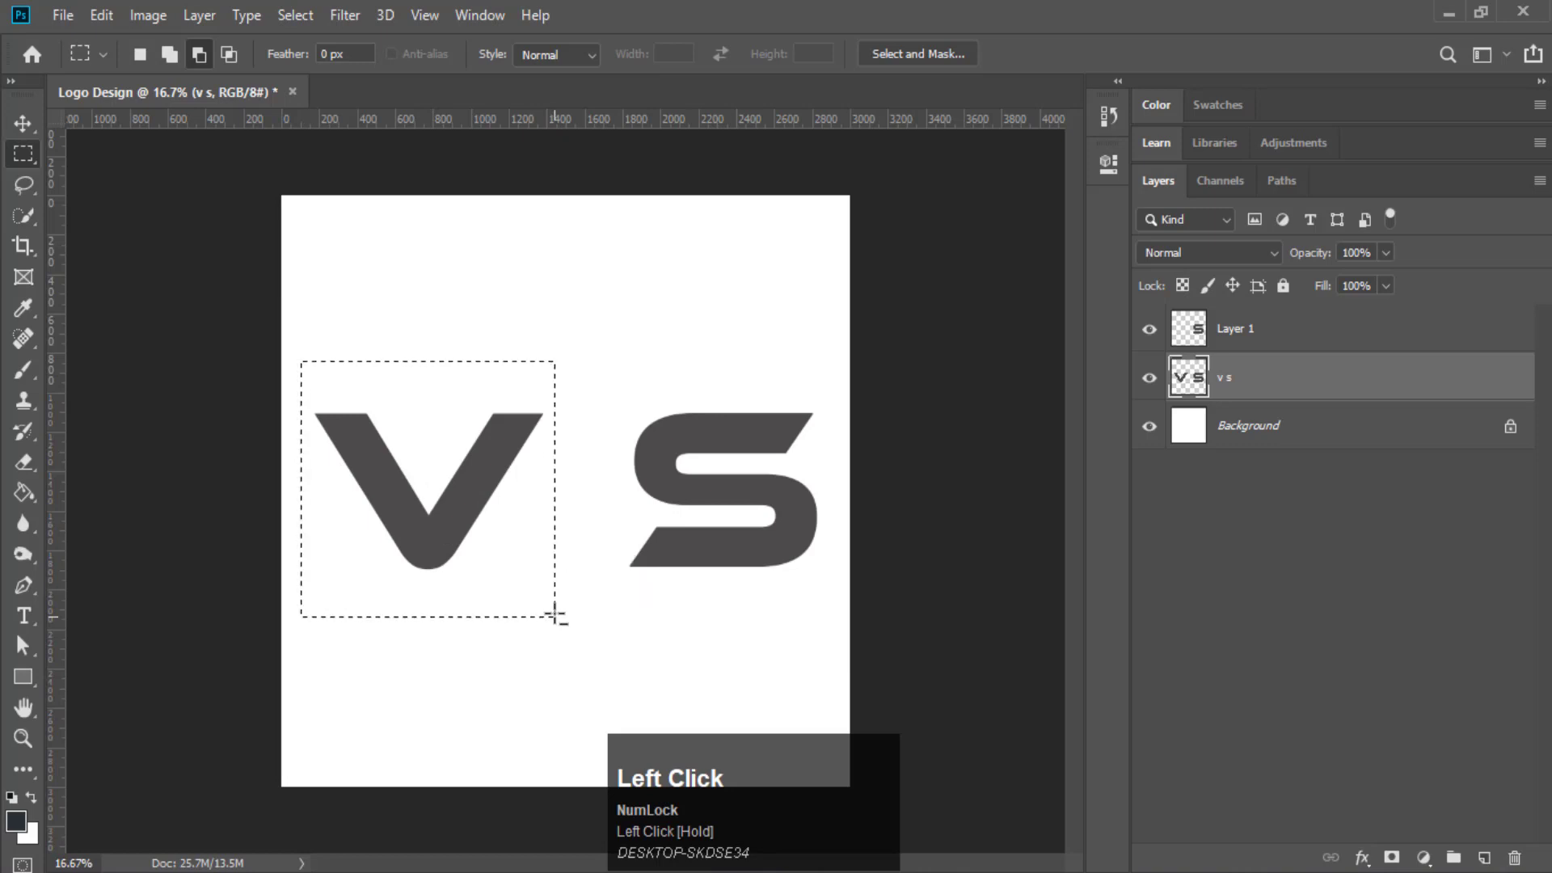
right_click(493, 444)
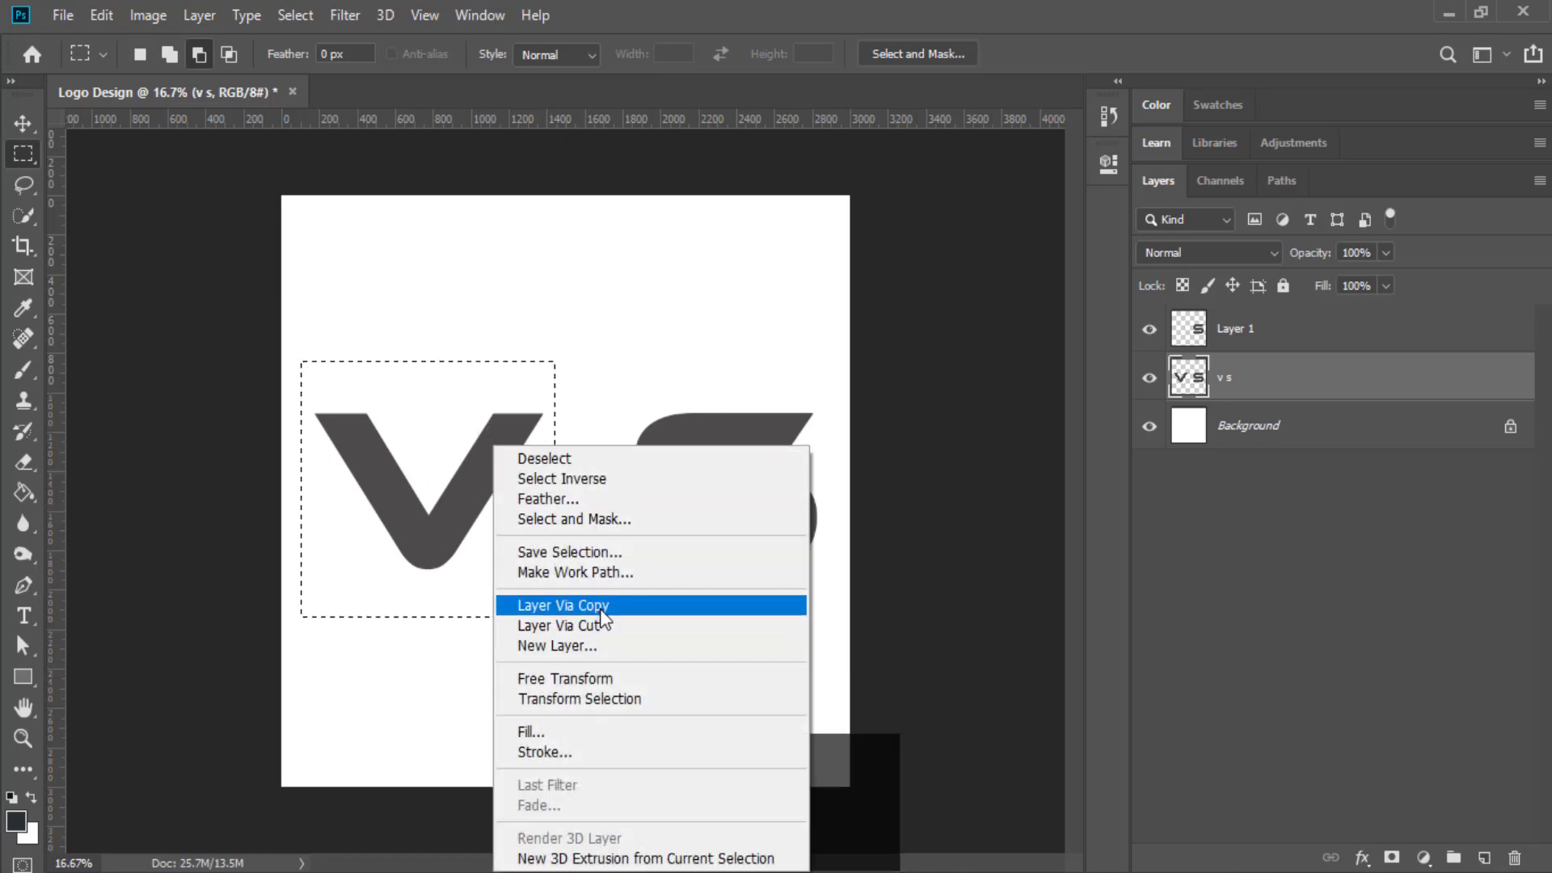
left_click(600, 606)
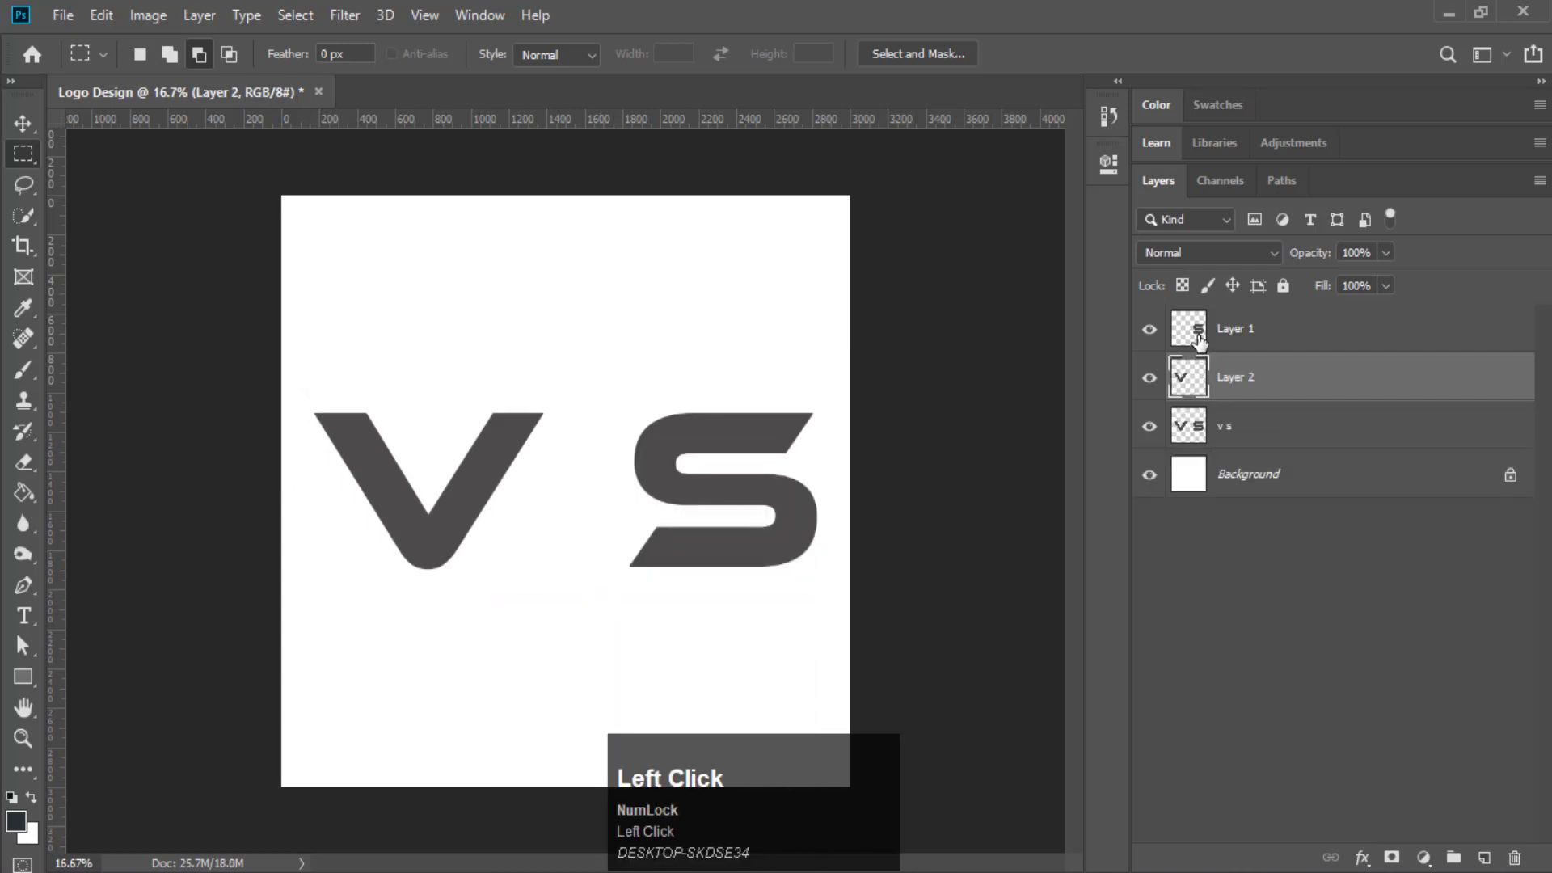
Delete the combined v s layer and check the separate S and V layers by toggling their visibility
left_click(1148, 380)
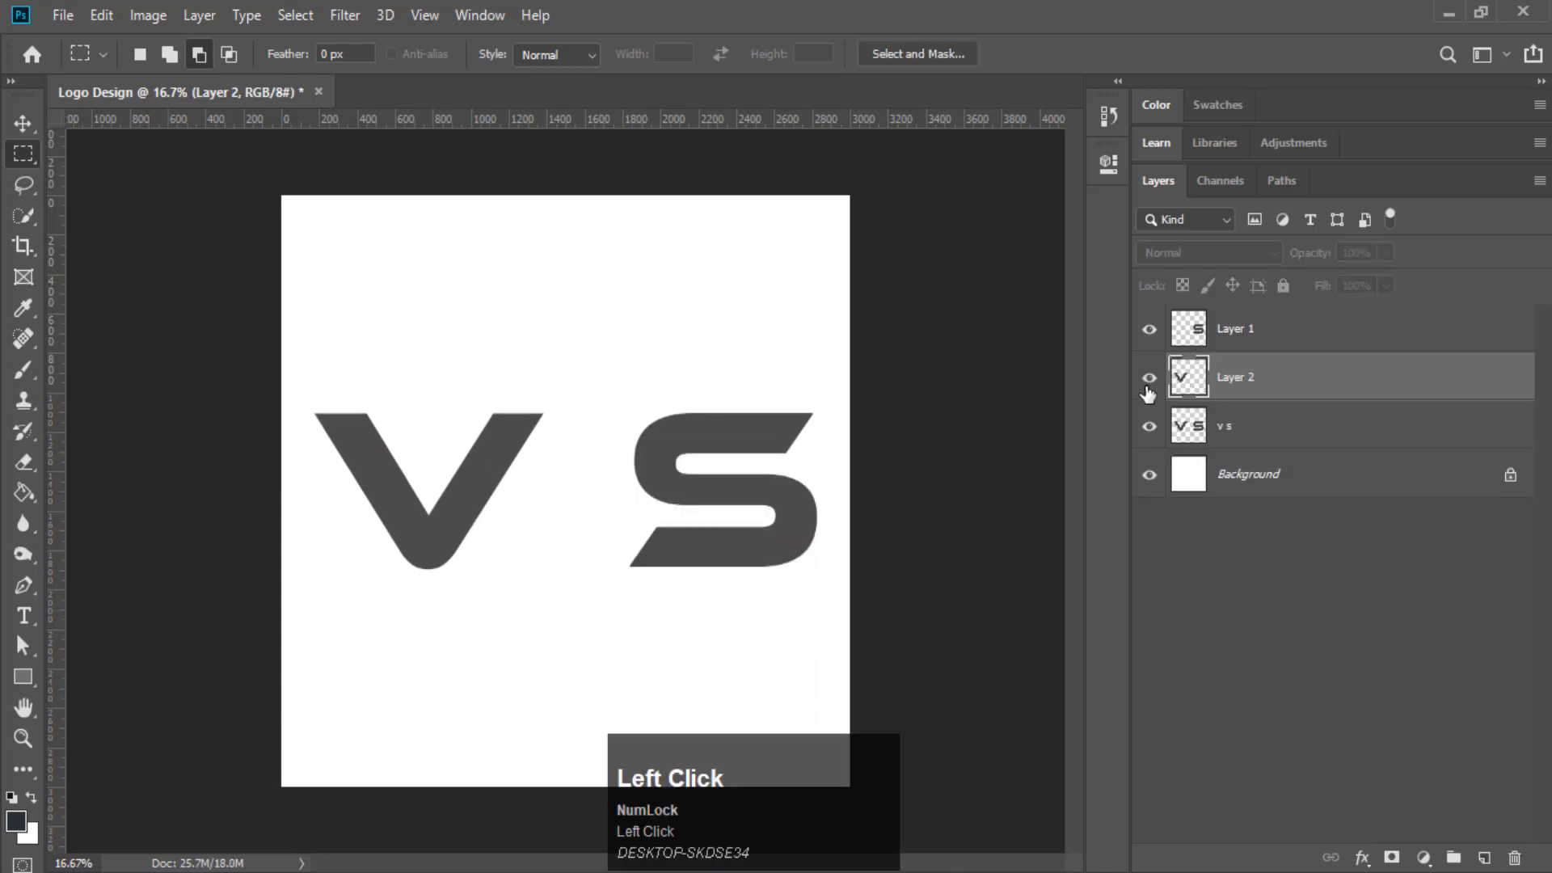
left_click(1366, 433)
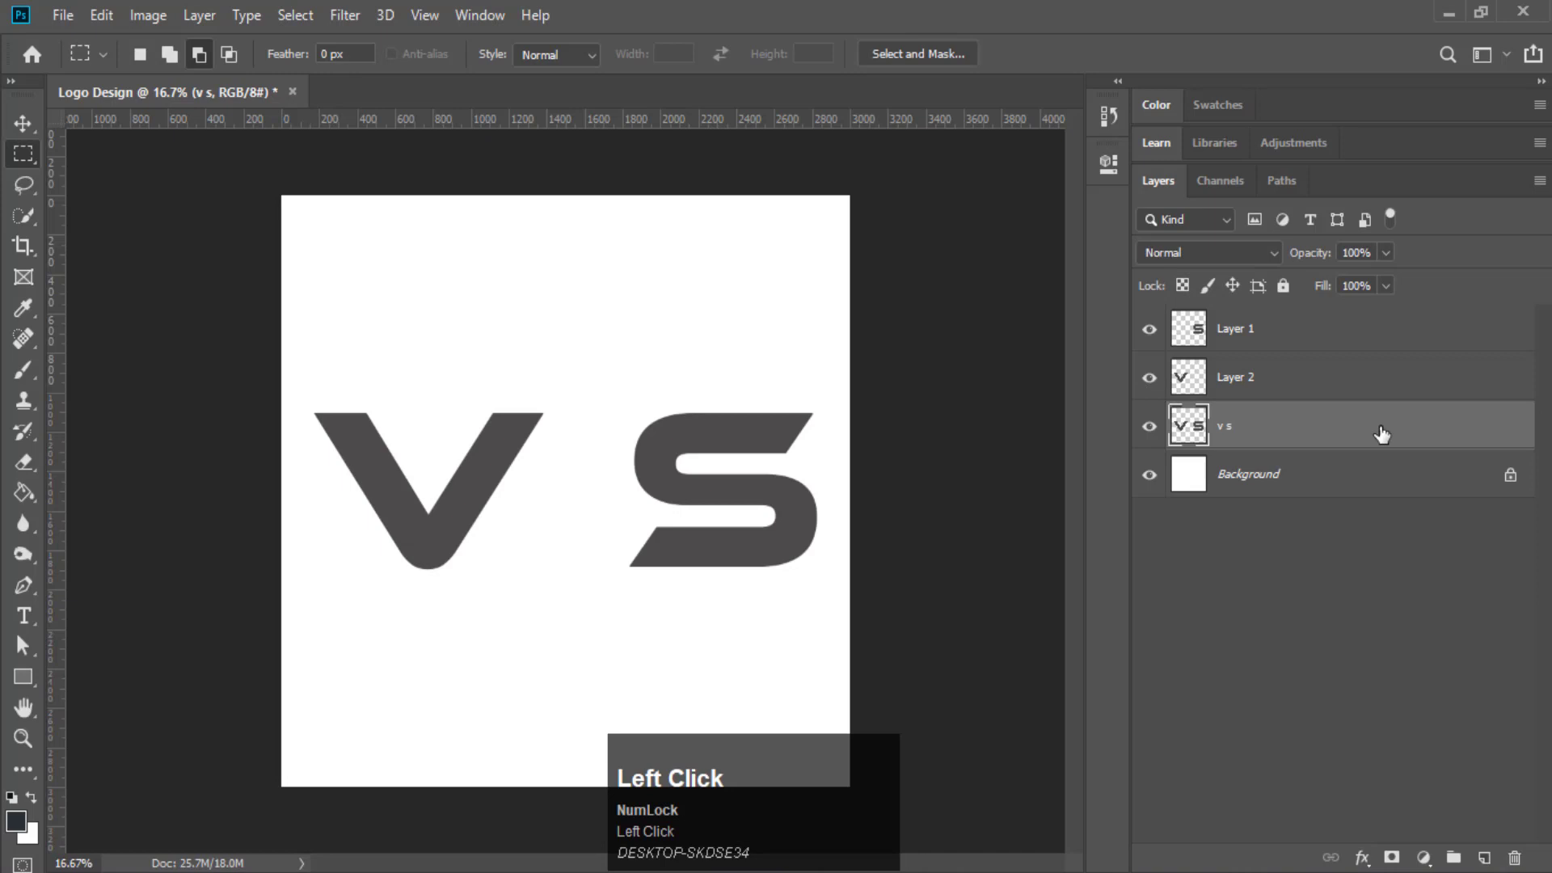
left_click_drag(1526, 443, 1513, 857)
left_click(1149, 331)
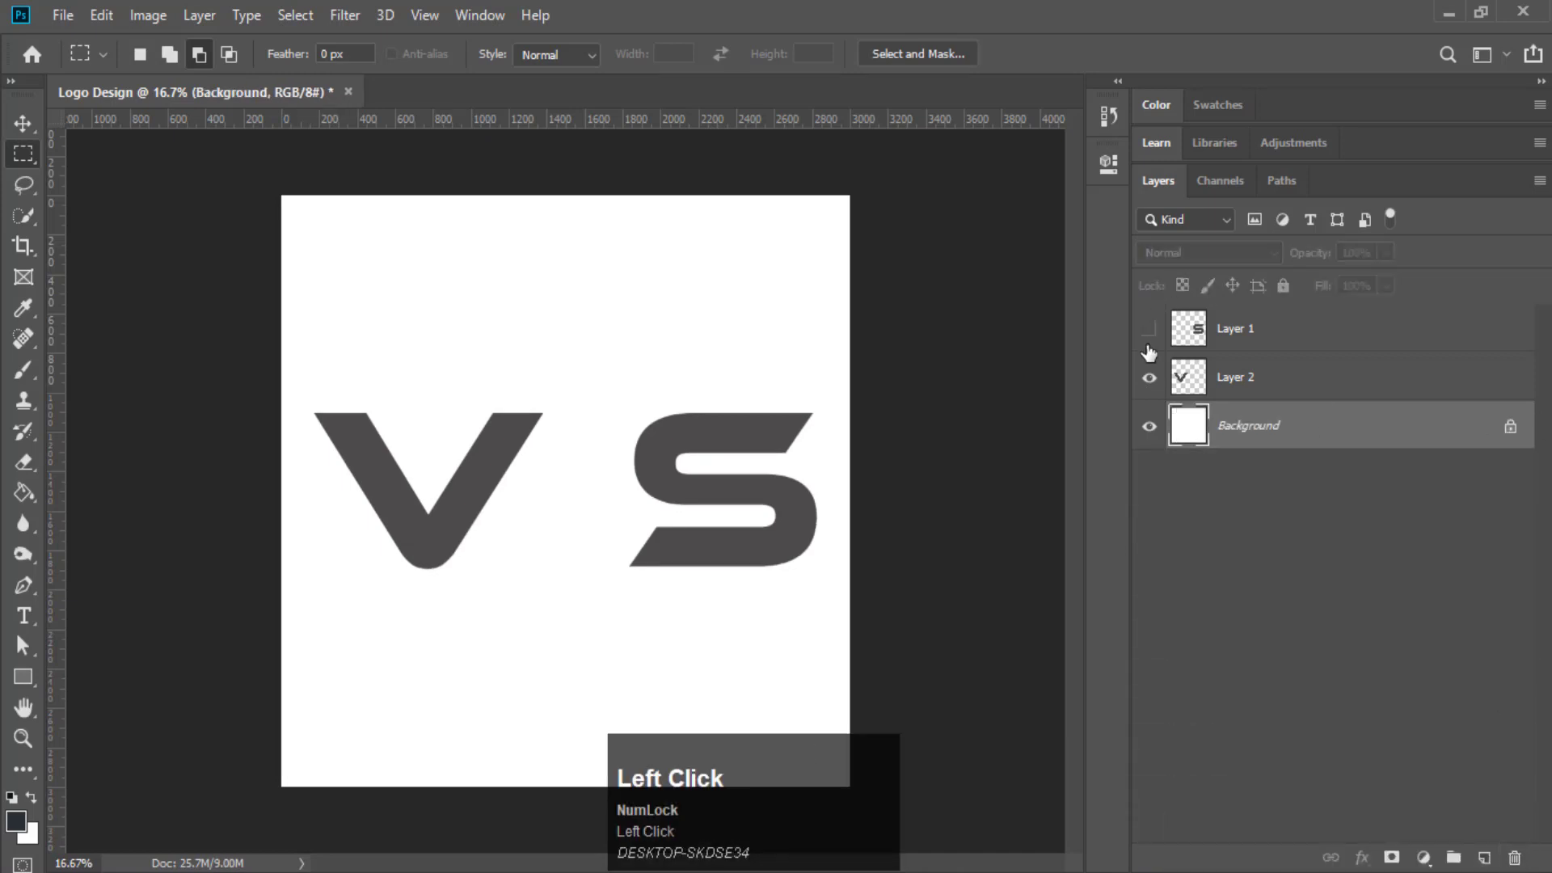
left_click(1149, 332)
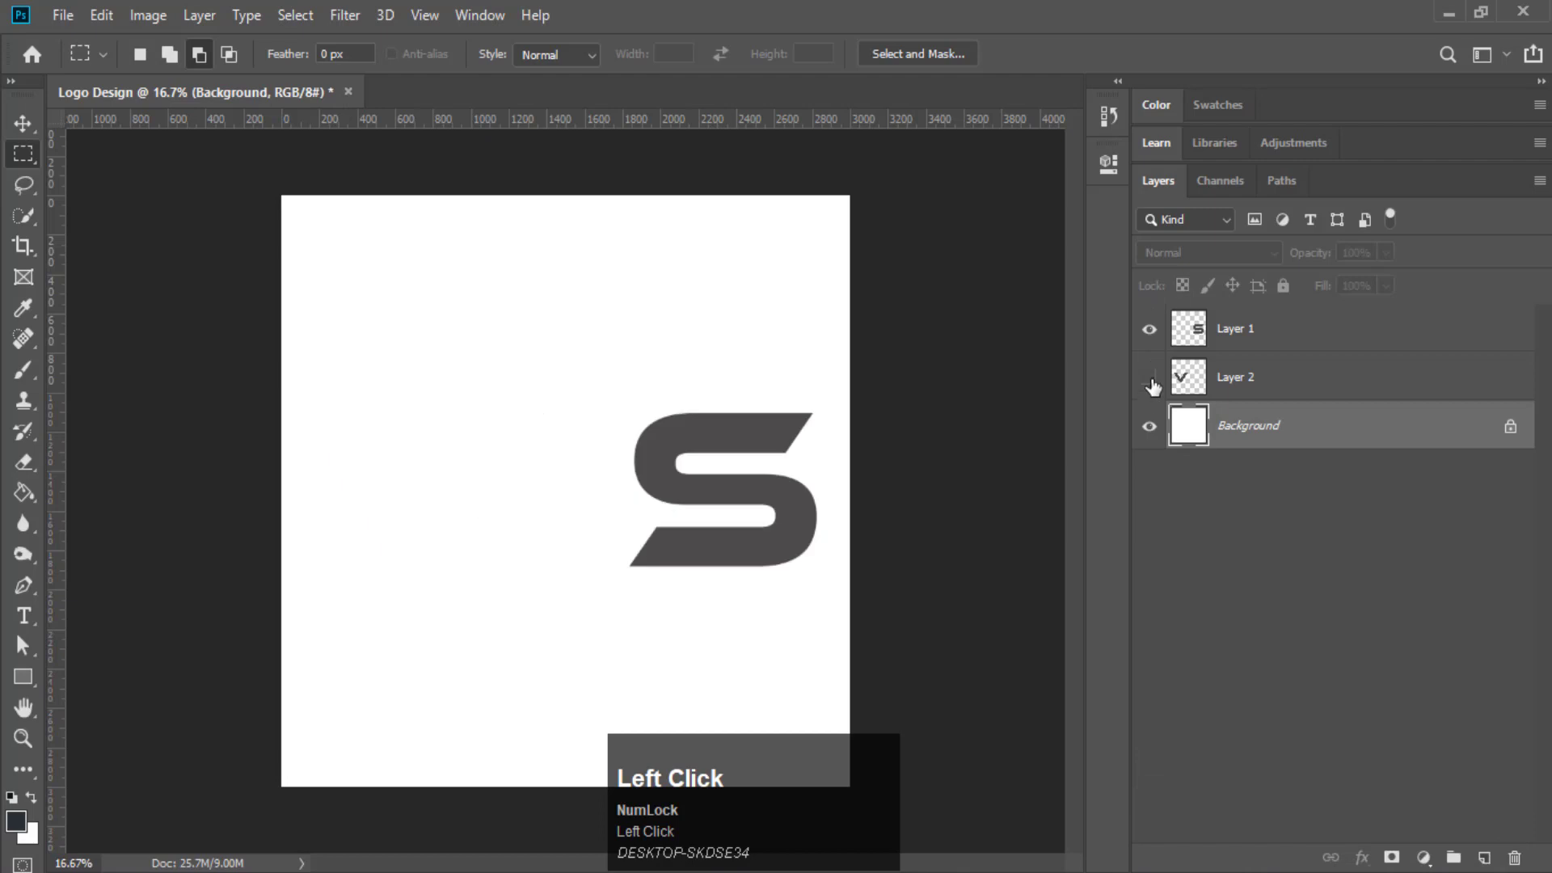
left_click(1150, 379)
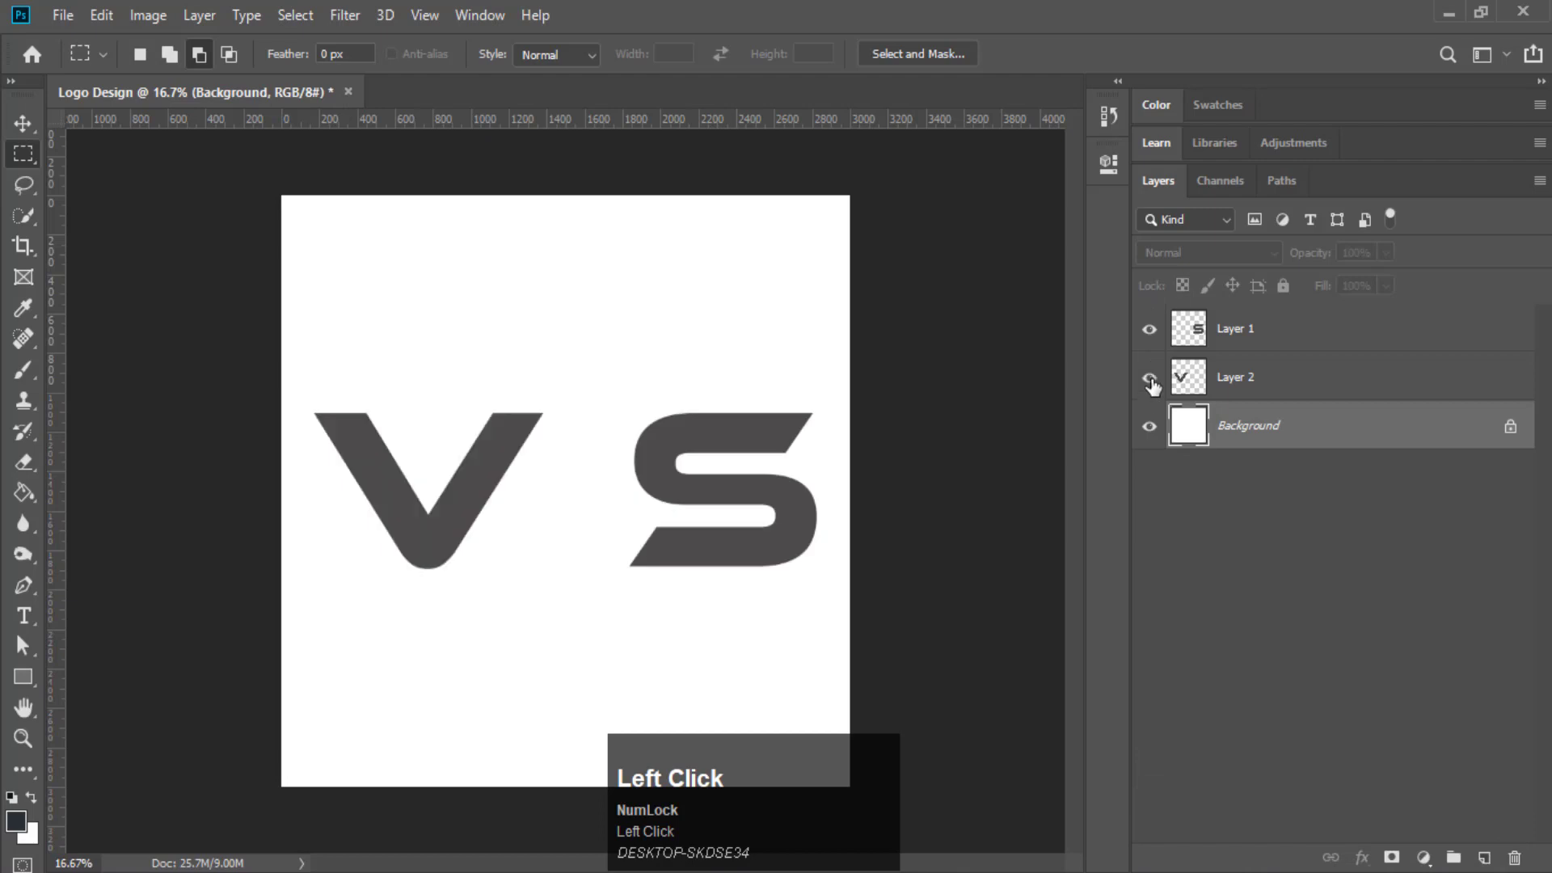
Select the upper curved half of the S on Layer 1 with a rectangular marquee and cut it to a new layer
left_click(1189, 331)
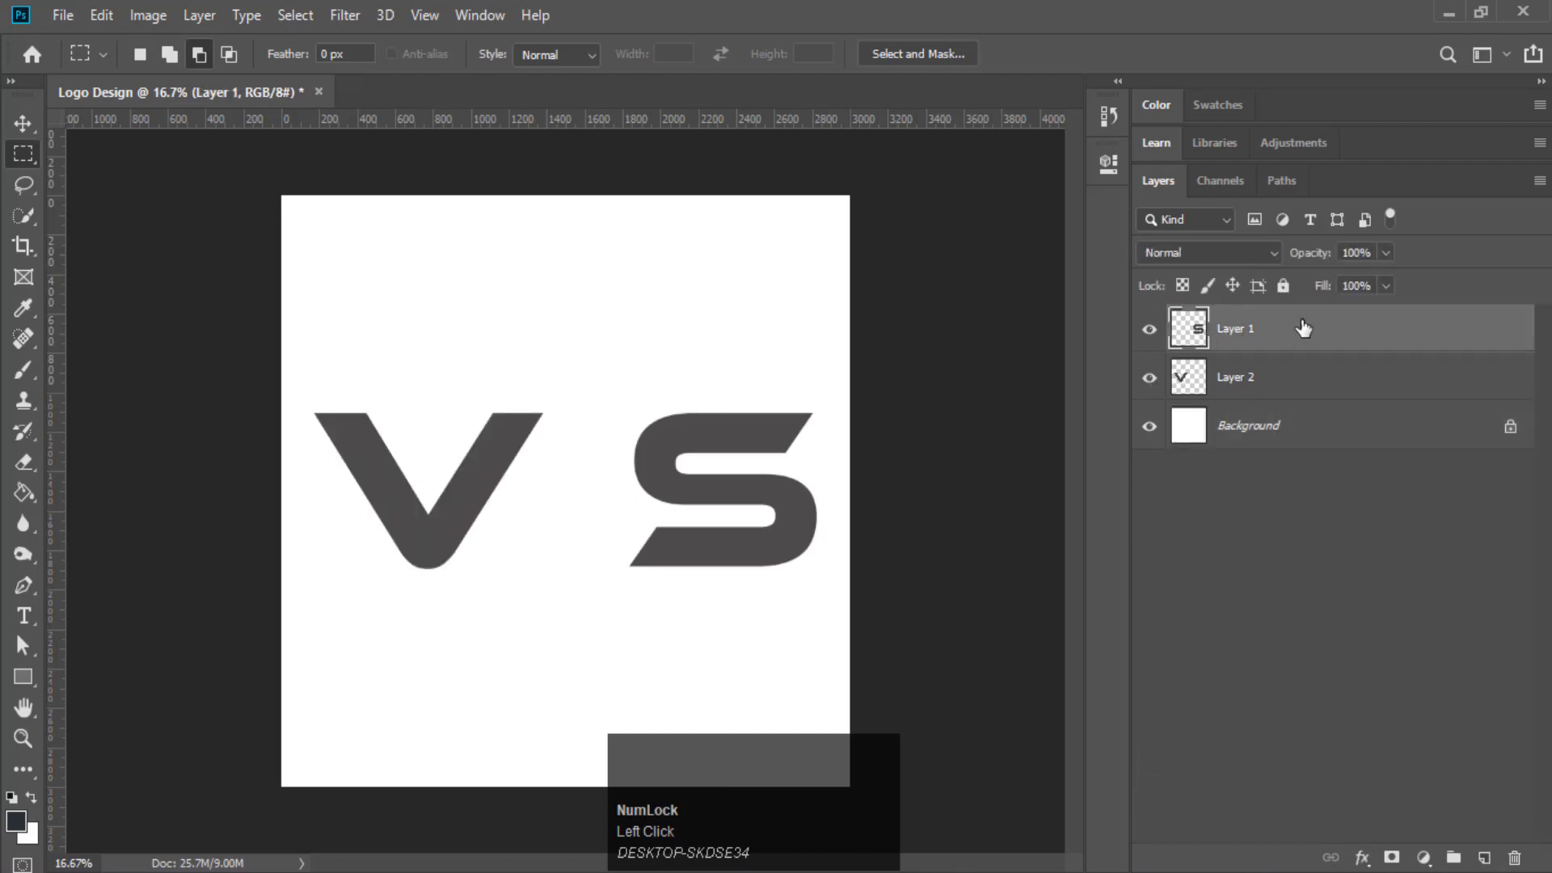
left_click(24, 153)
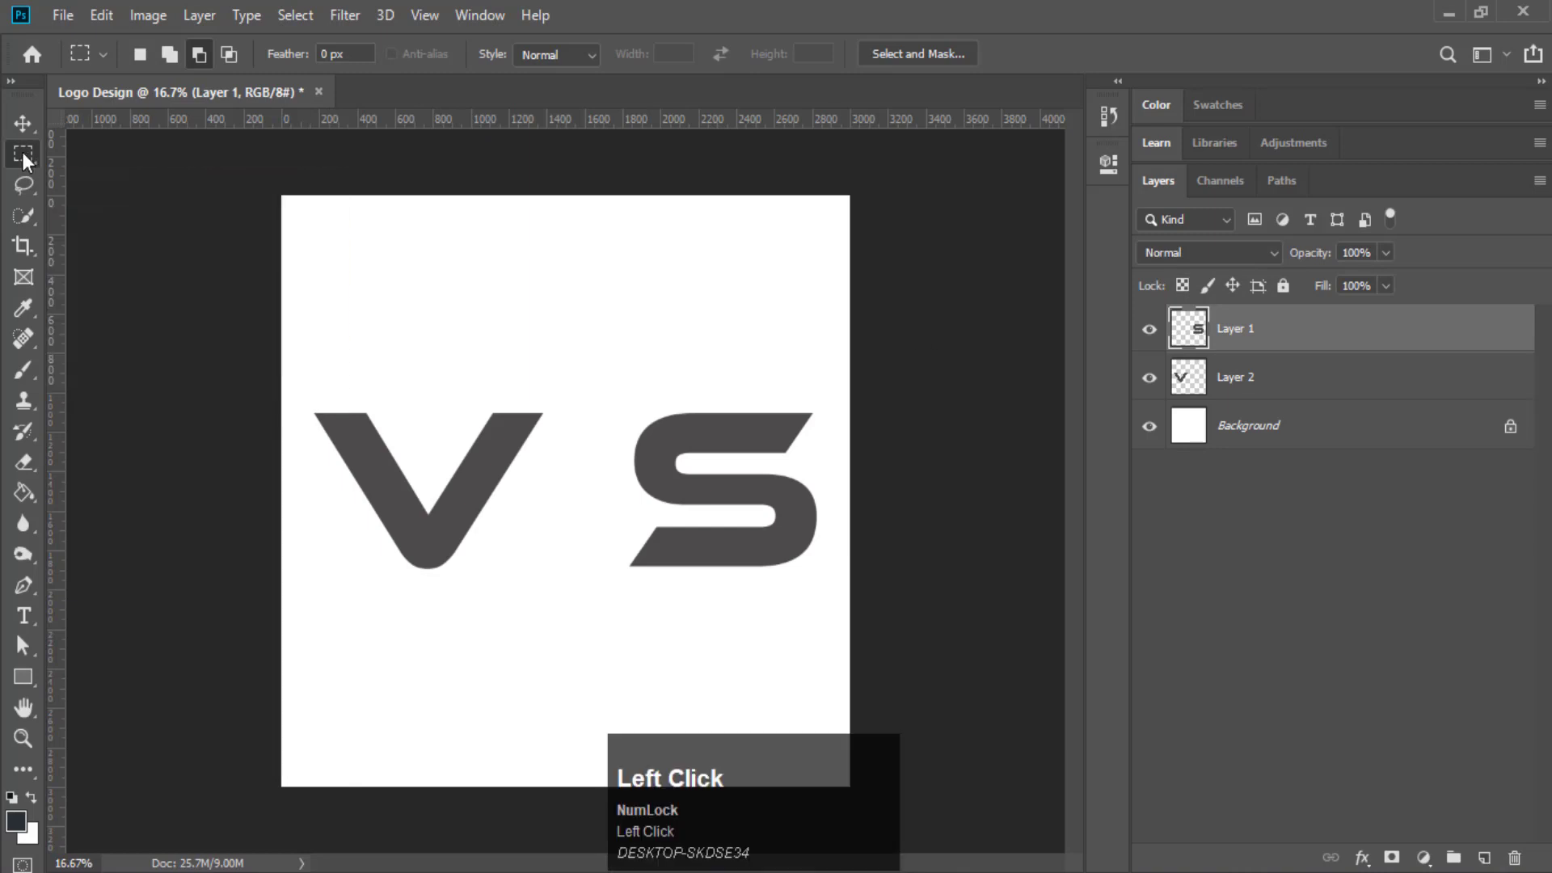
left_click(23, 738)
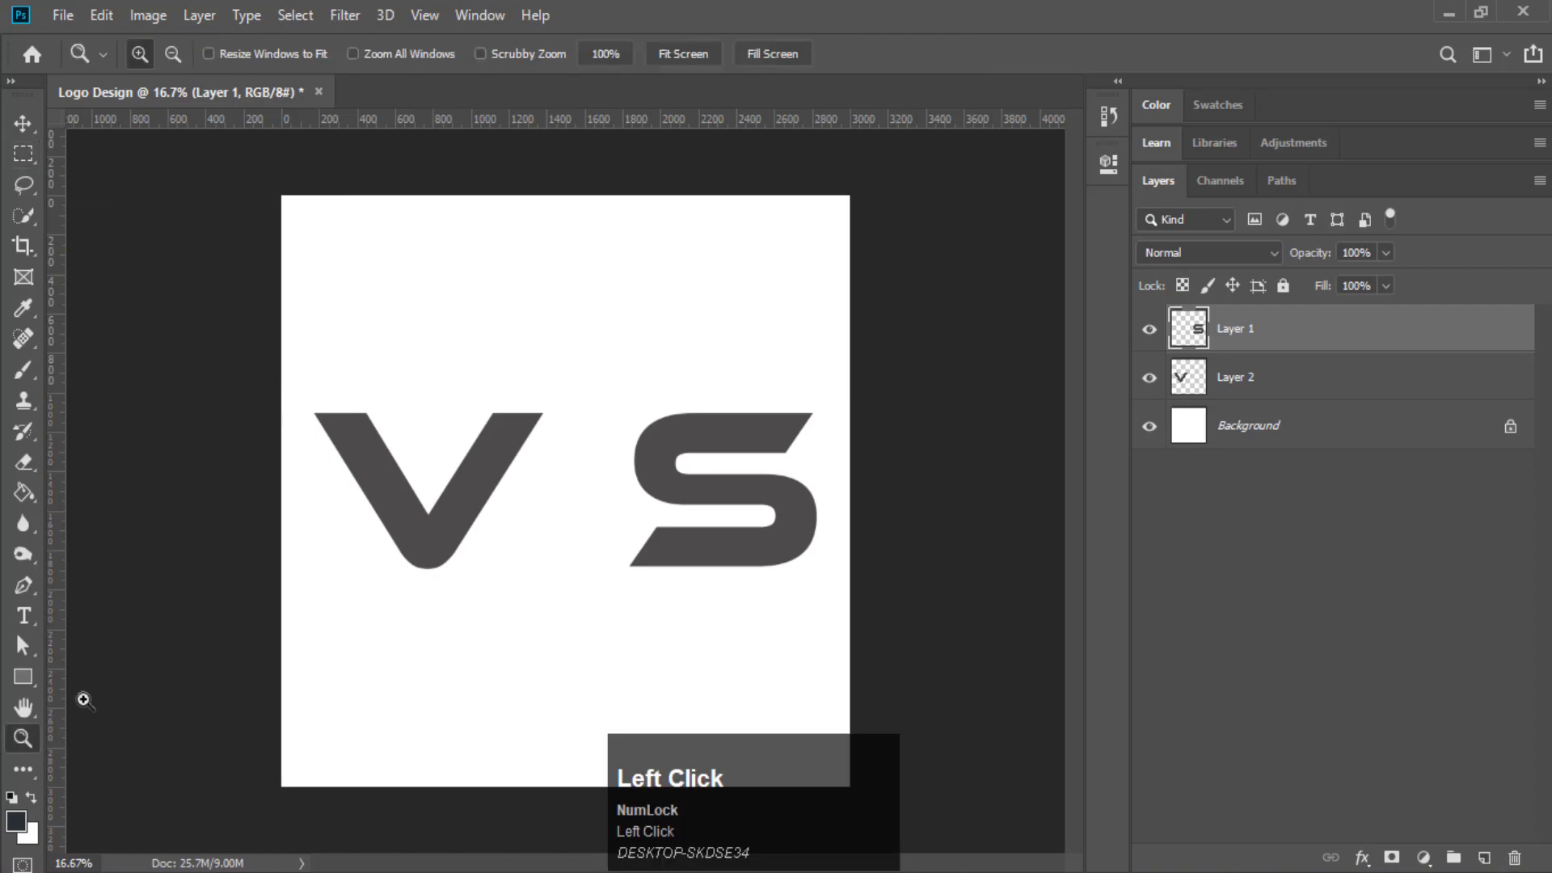
left_click(598, 457)
left_click(680, 460)
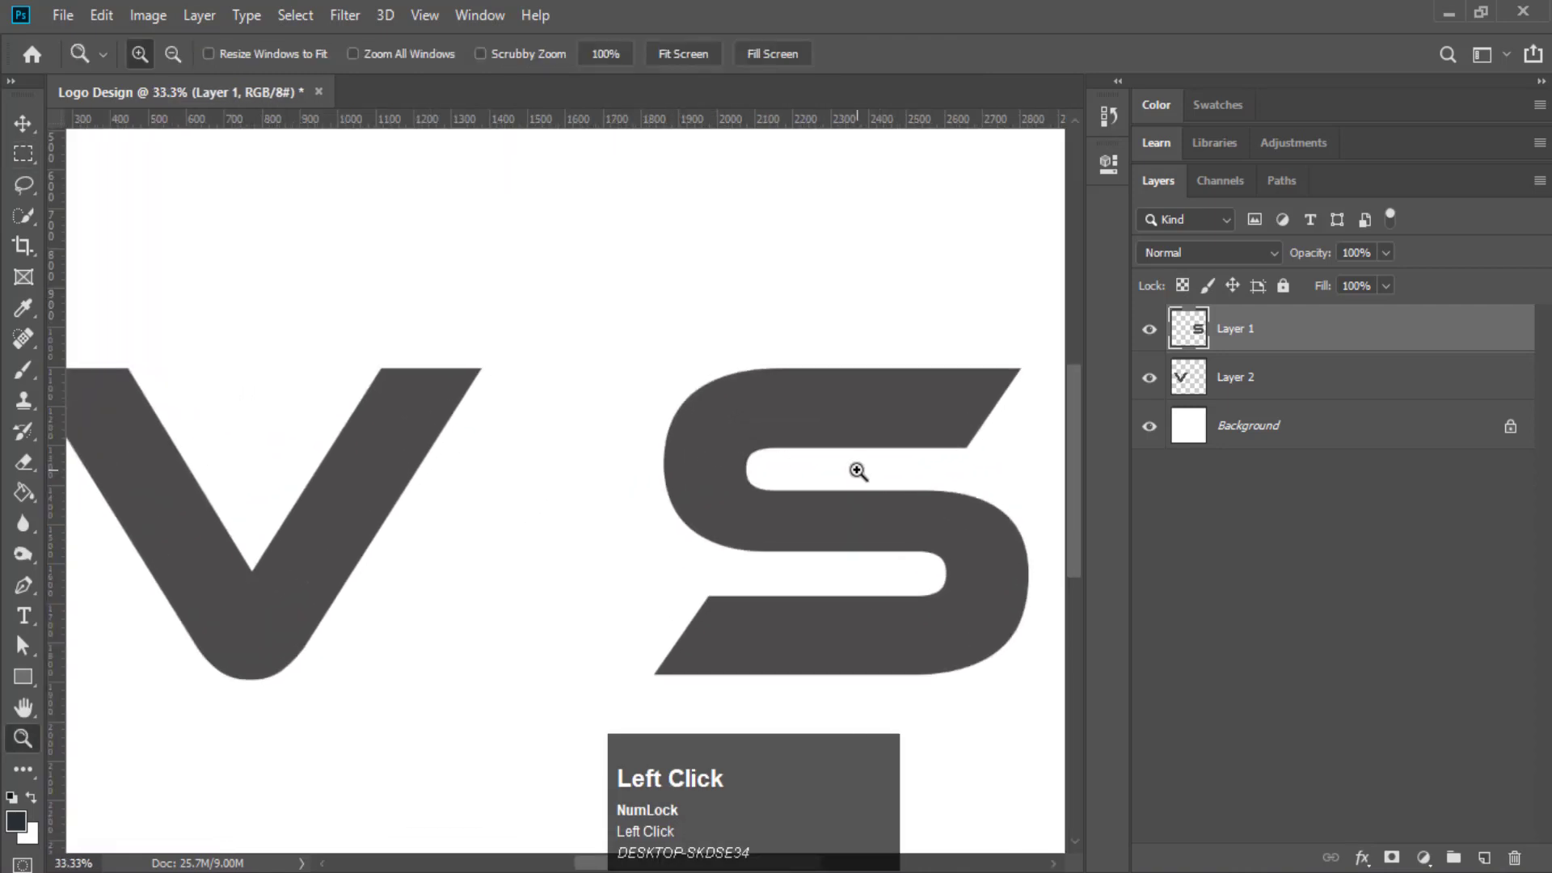
left_click(23, 152)
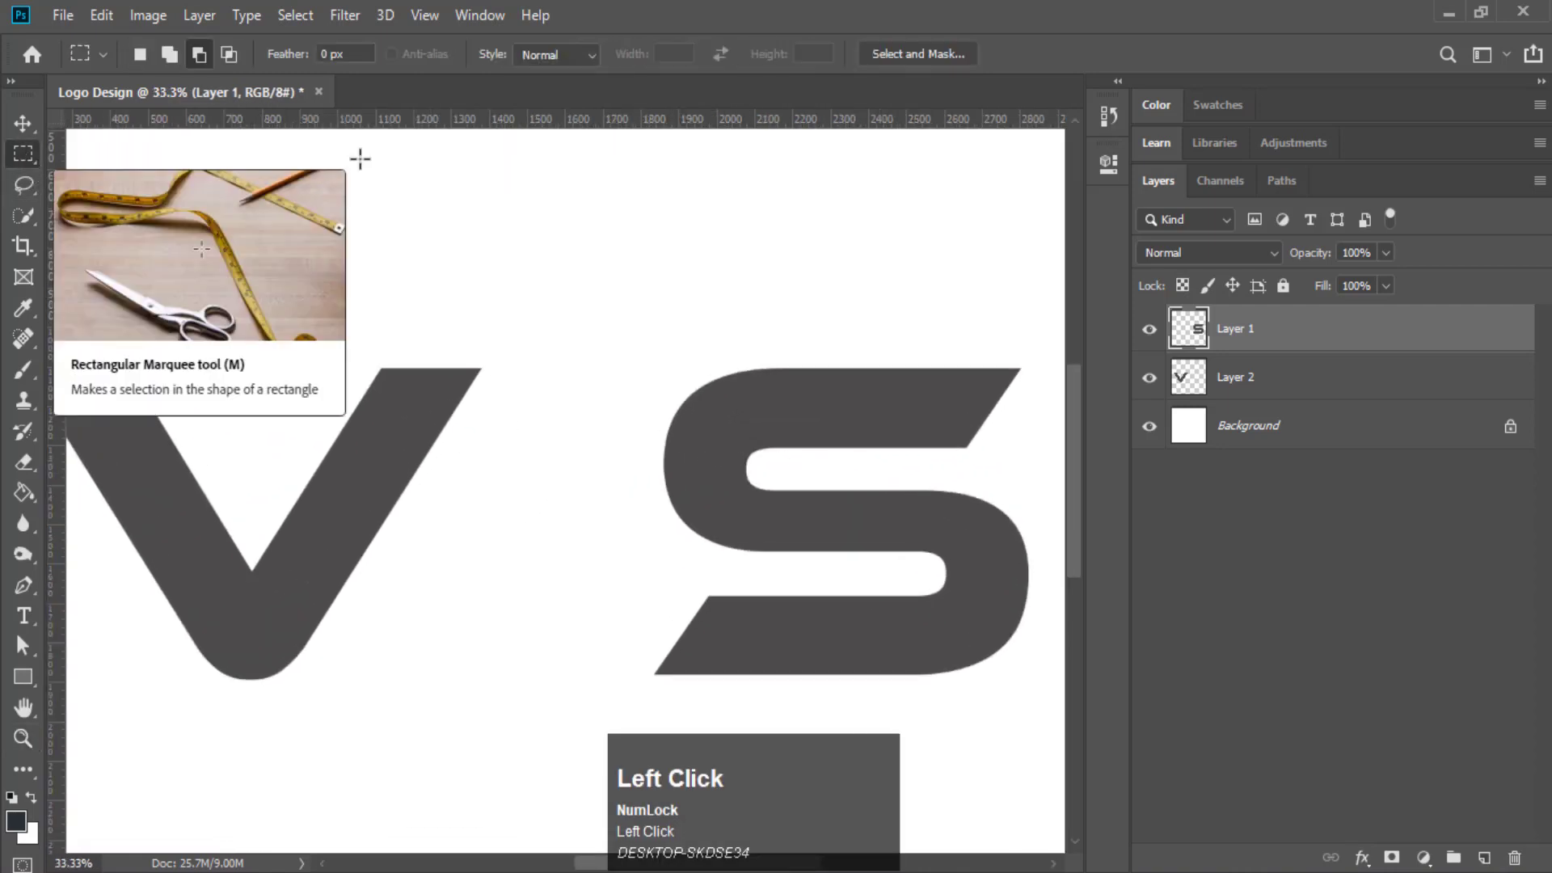
left_click_drag(650, 331, 856, 577)
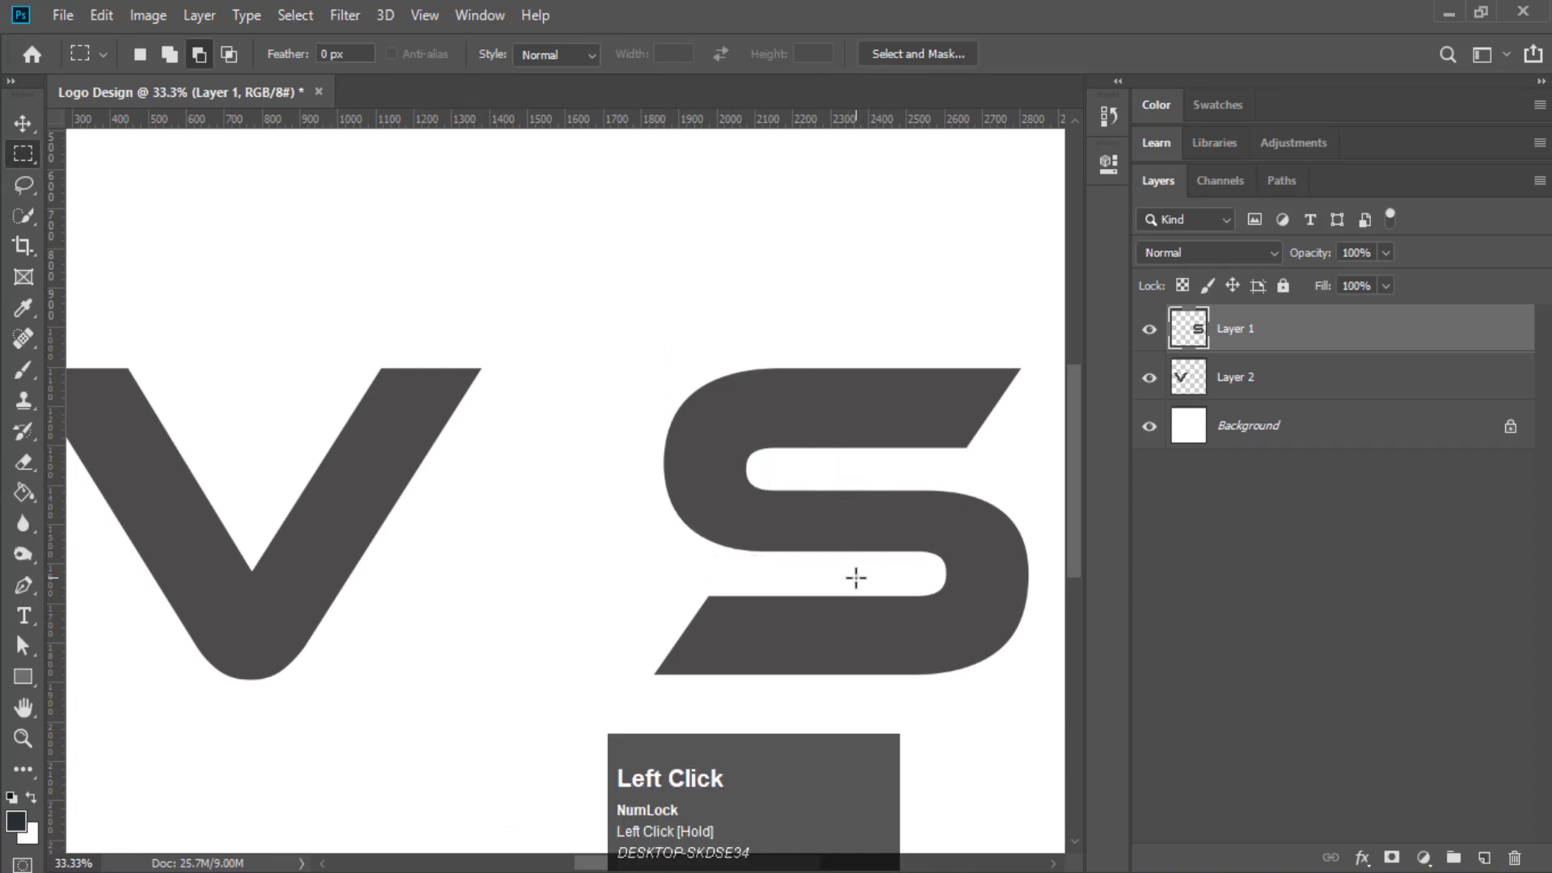
right_click(811, 404)
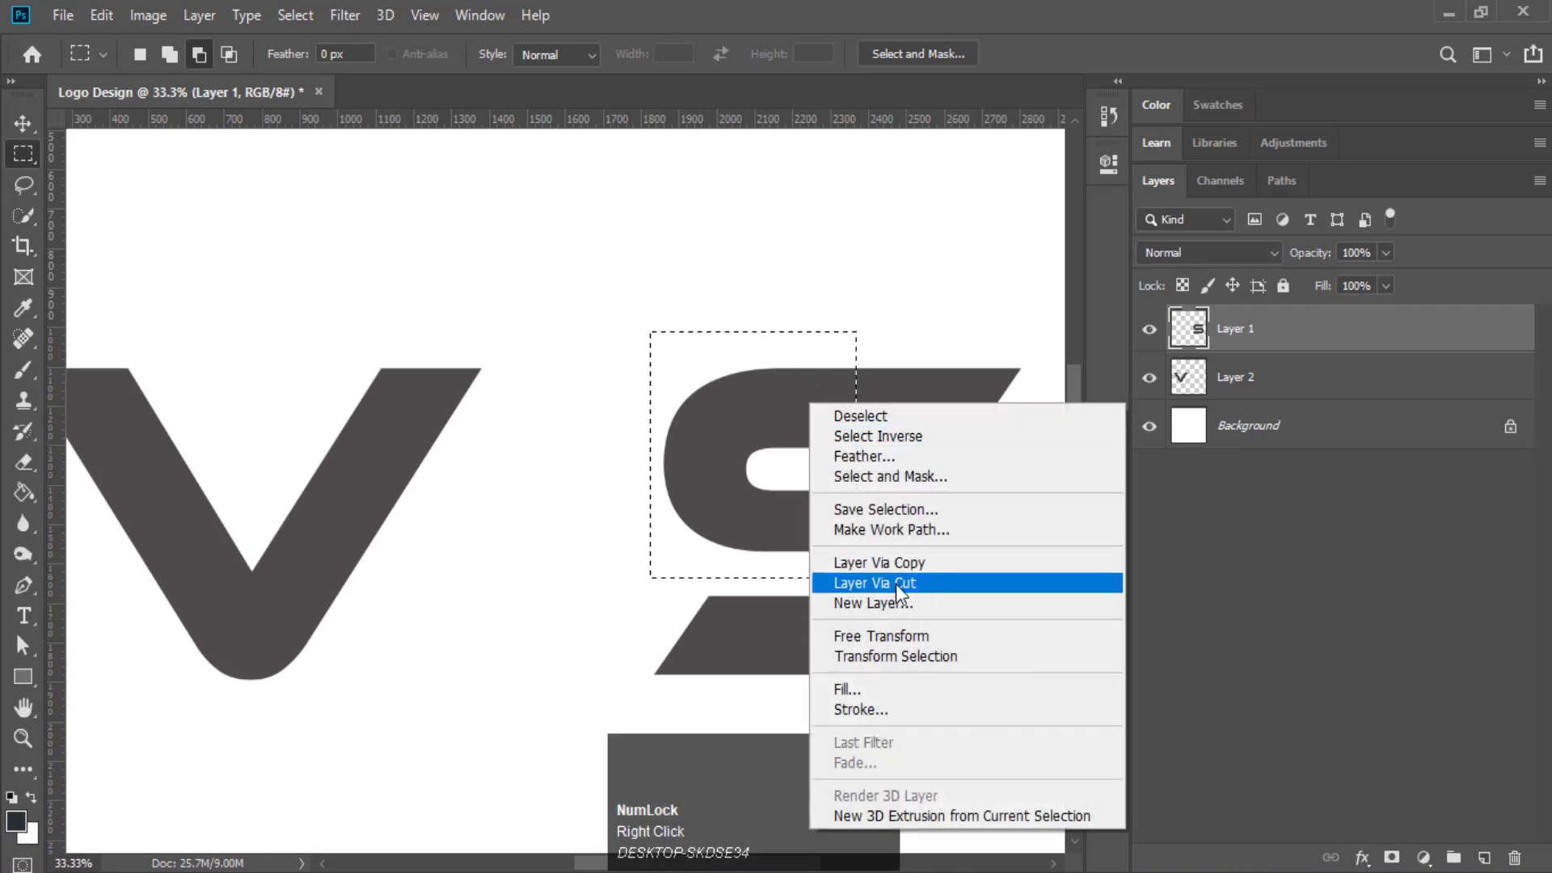
left_click(919, 582)
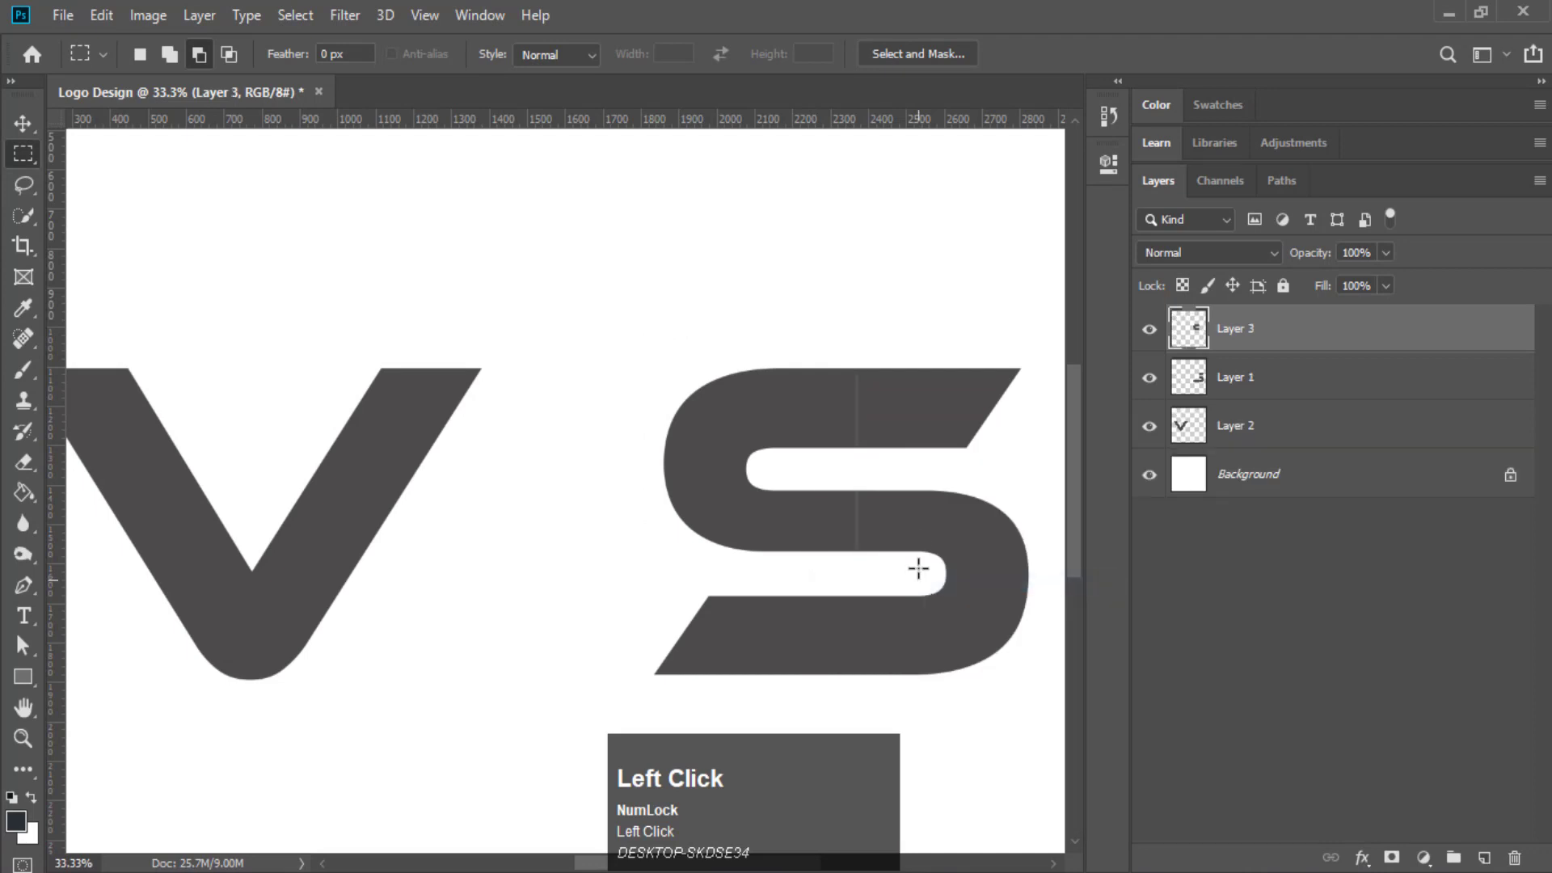
Move the cut S curve horizontally over the V's inner opening, and shift the rest of the S beside the V
left_click(24, 124)
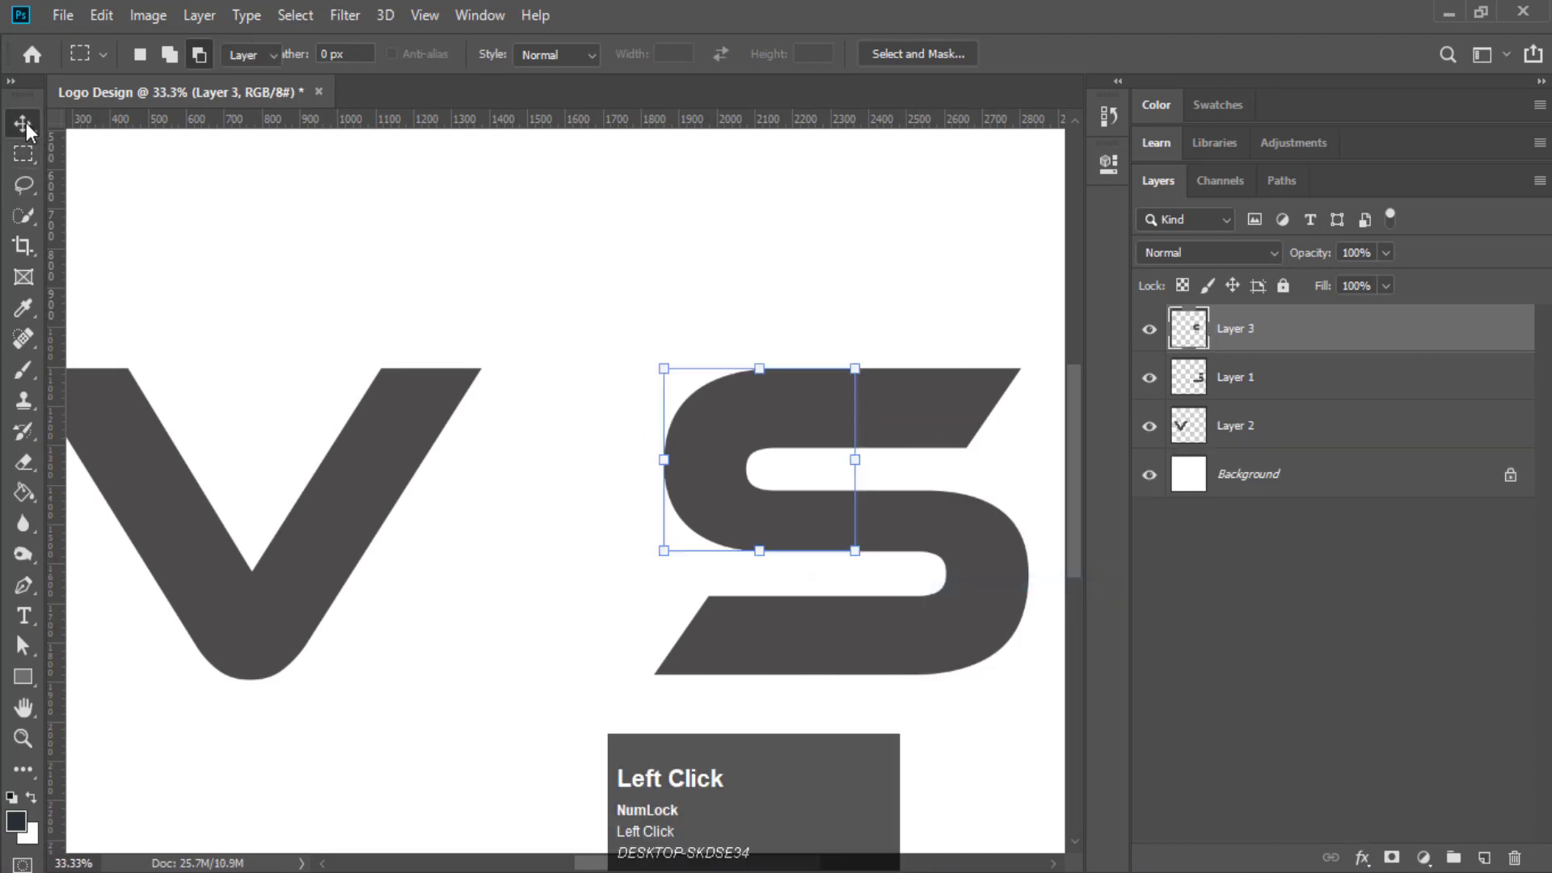
left_click_drag(809, 408, 353, 418)
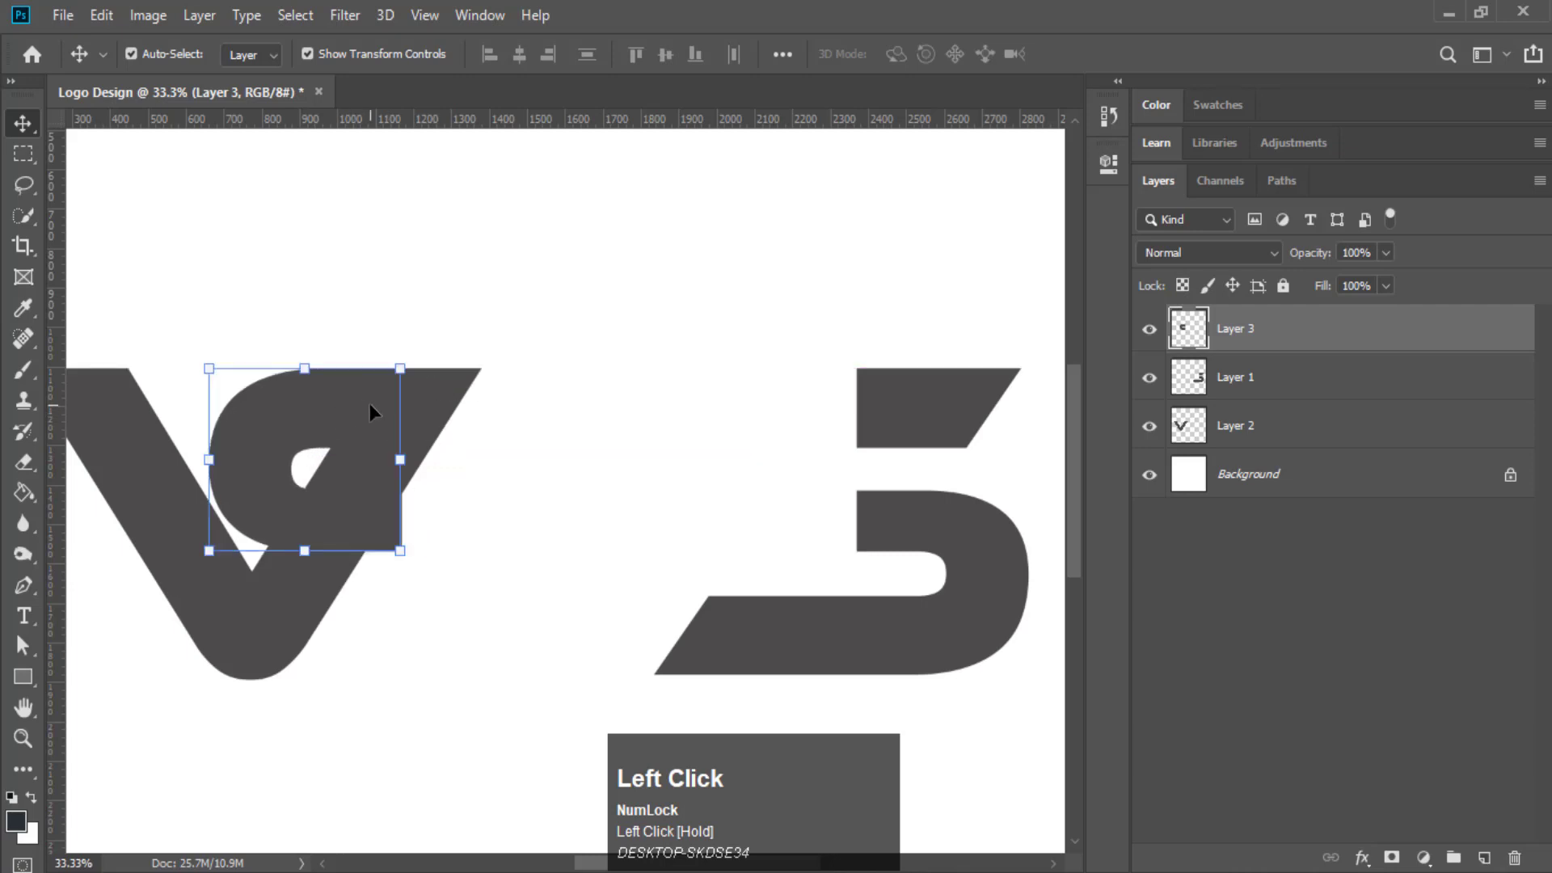
left_click(1239, 387)
left_click_drag(963, 406, 661, 409)
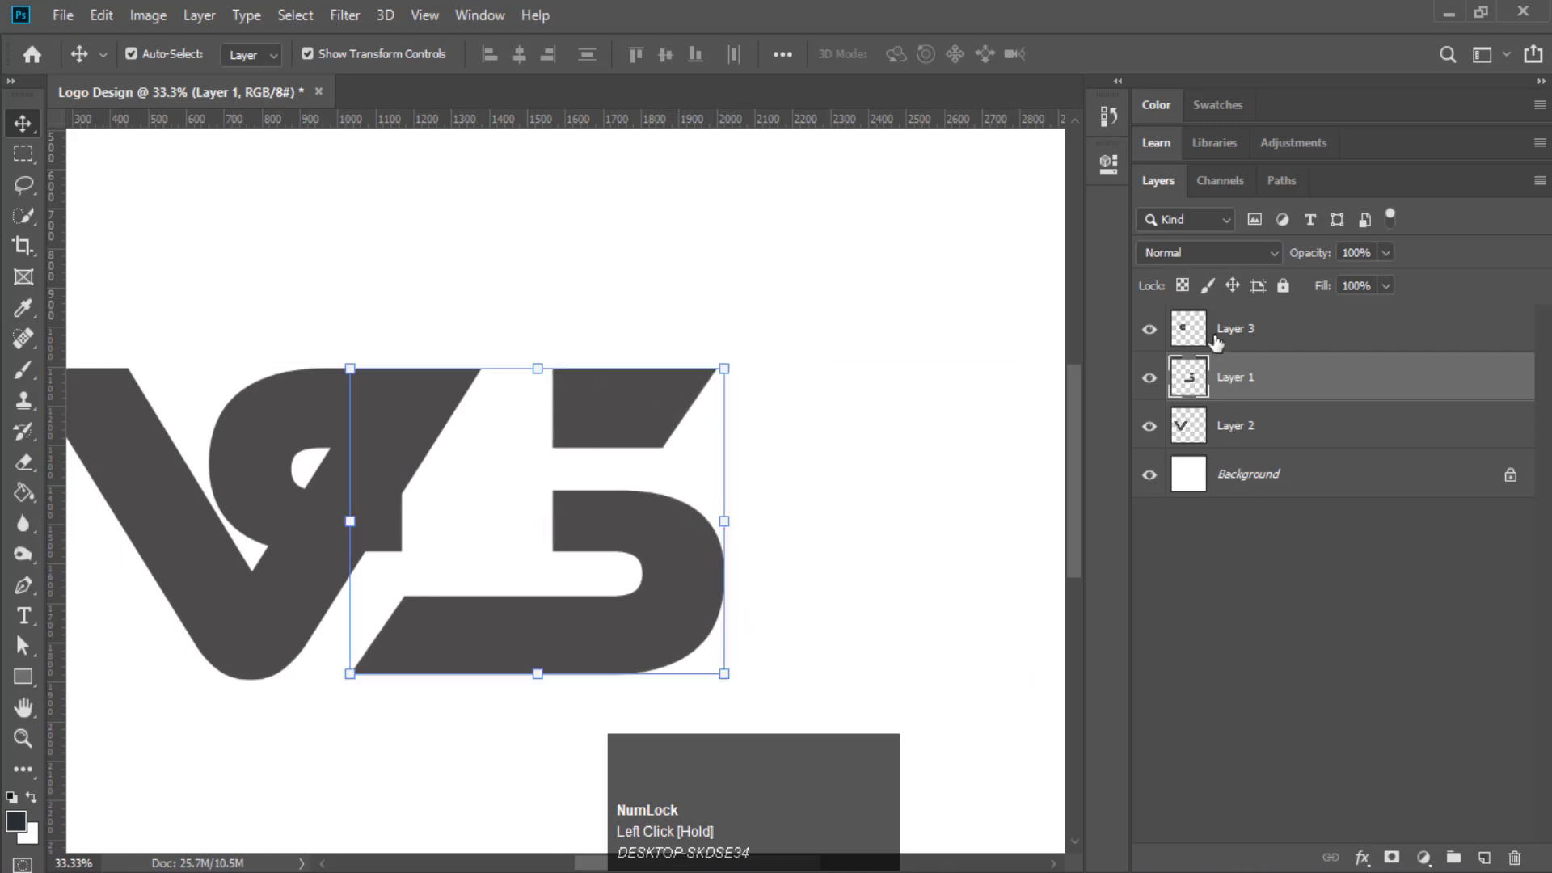
Apply a Color Overlay with colour 7c839f to the cut S curve on Layer 3
left_click(1170, 331)
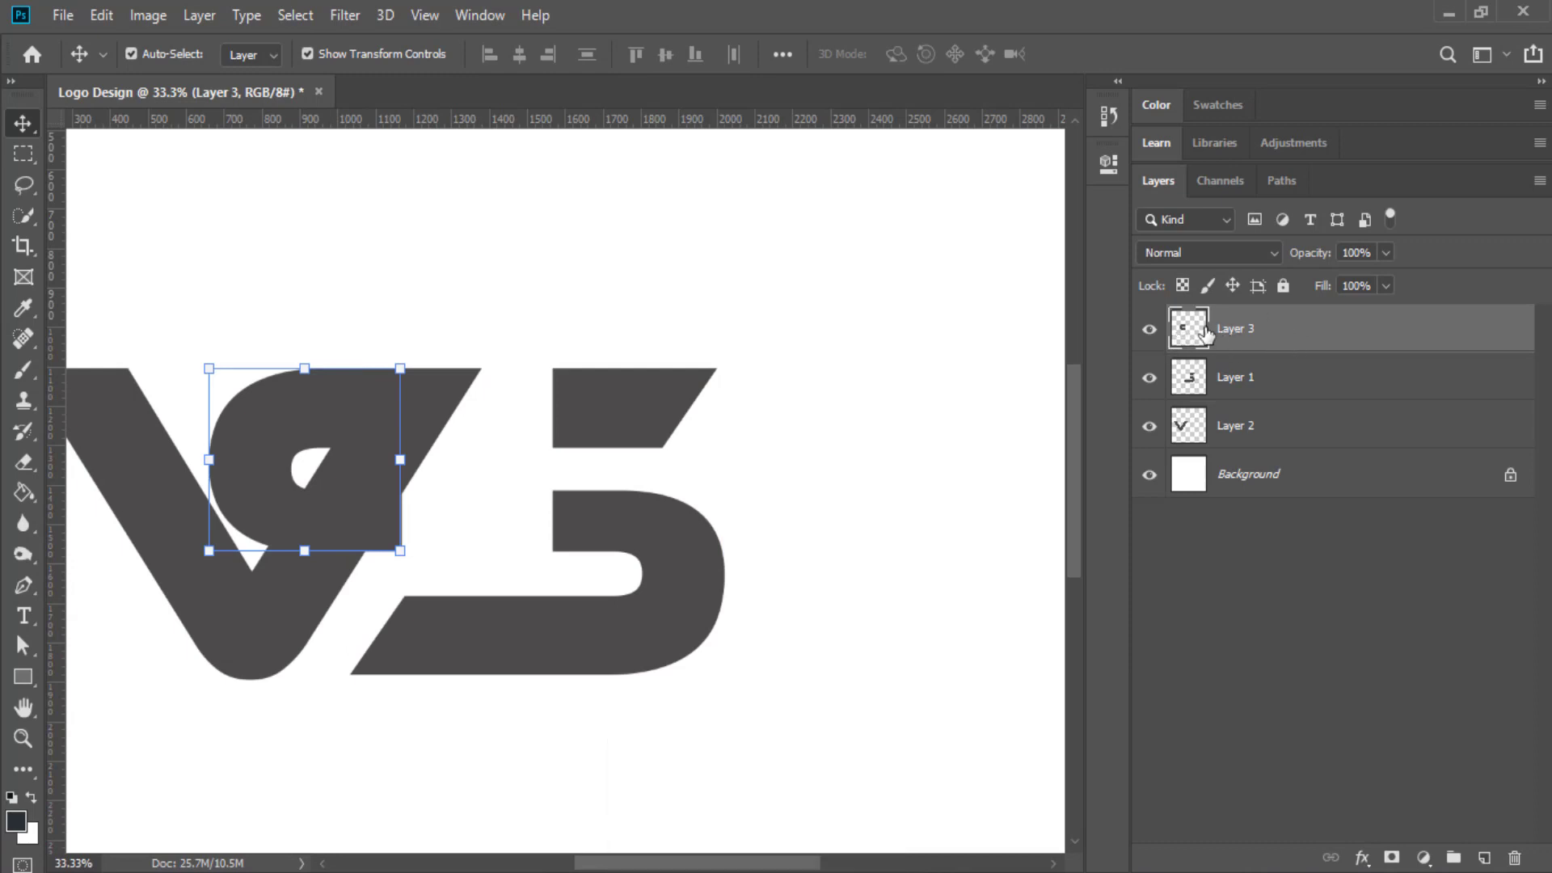
right_click(1249, 333)
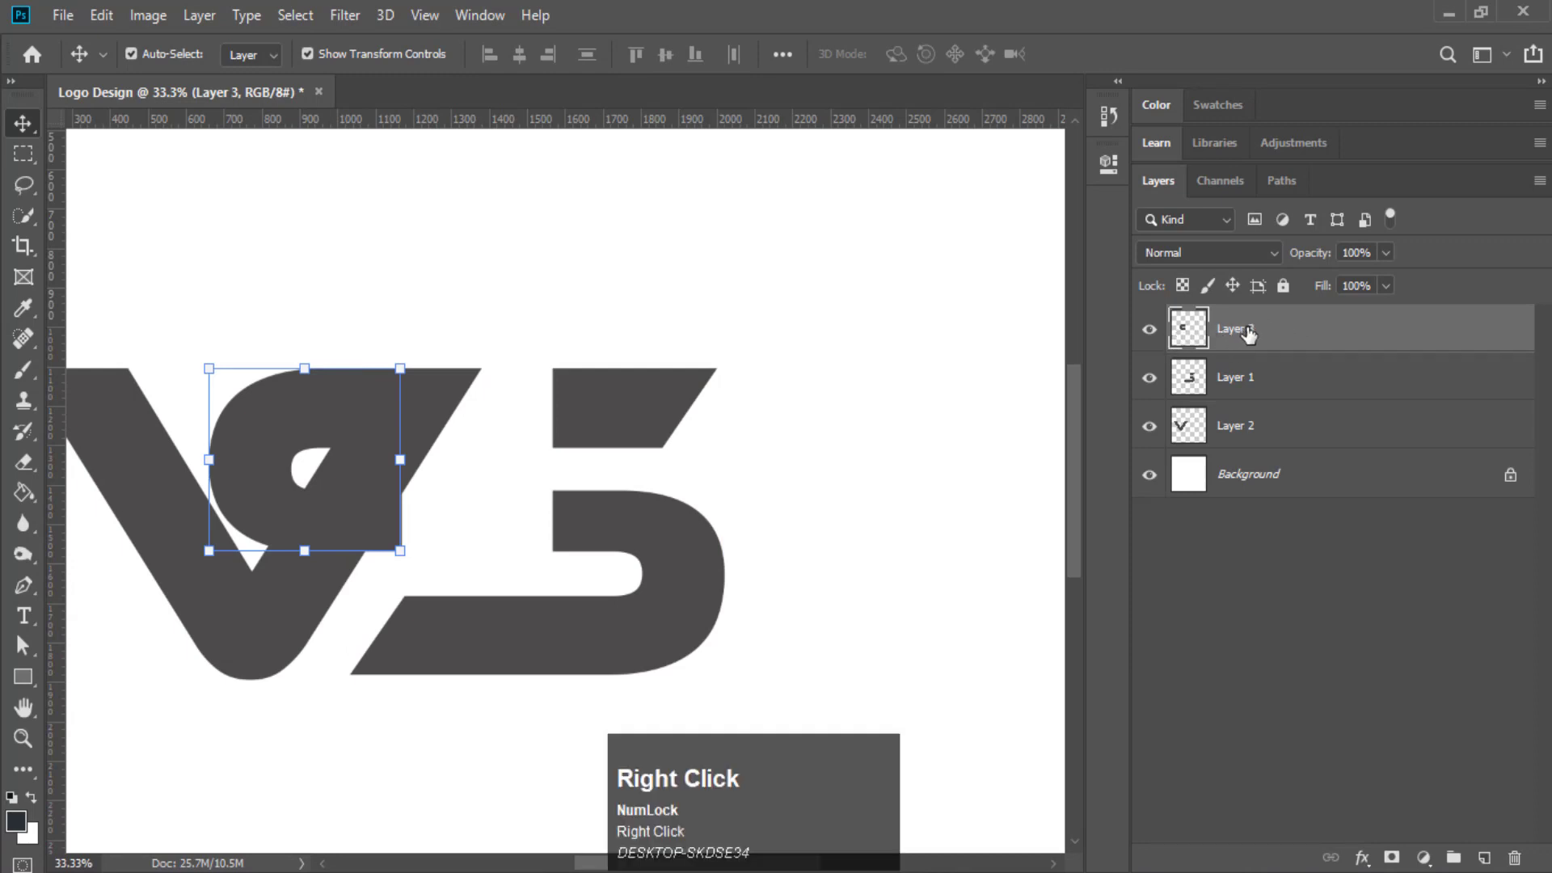
left_click(972, 38)
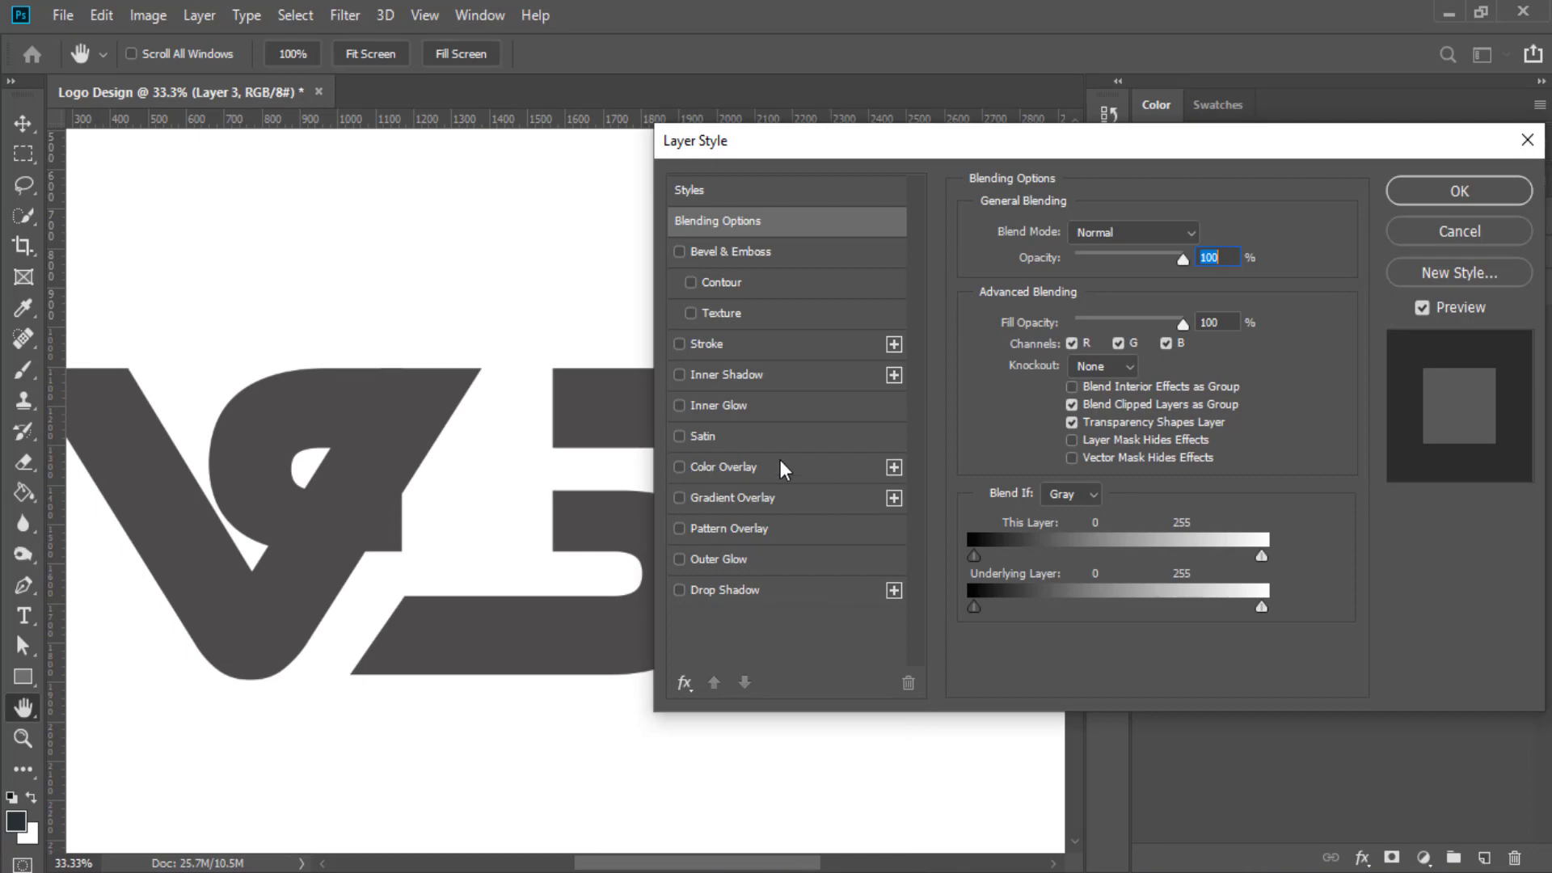
left_click(761, 468)
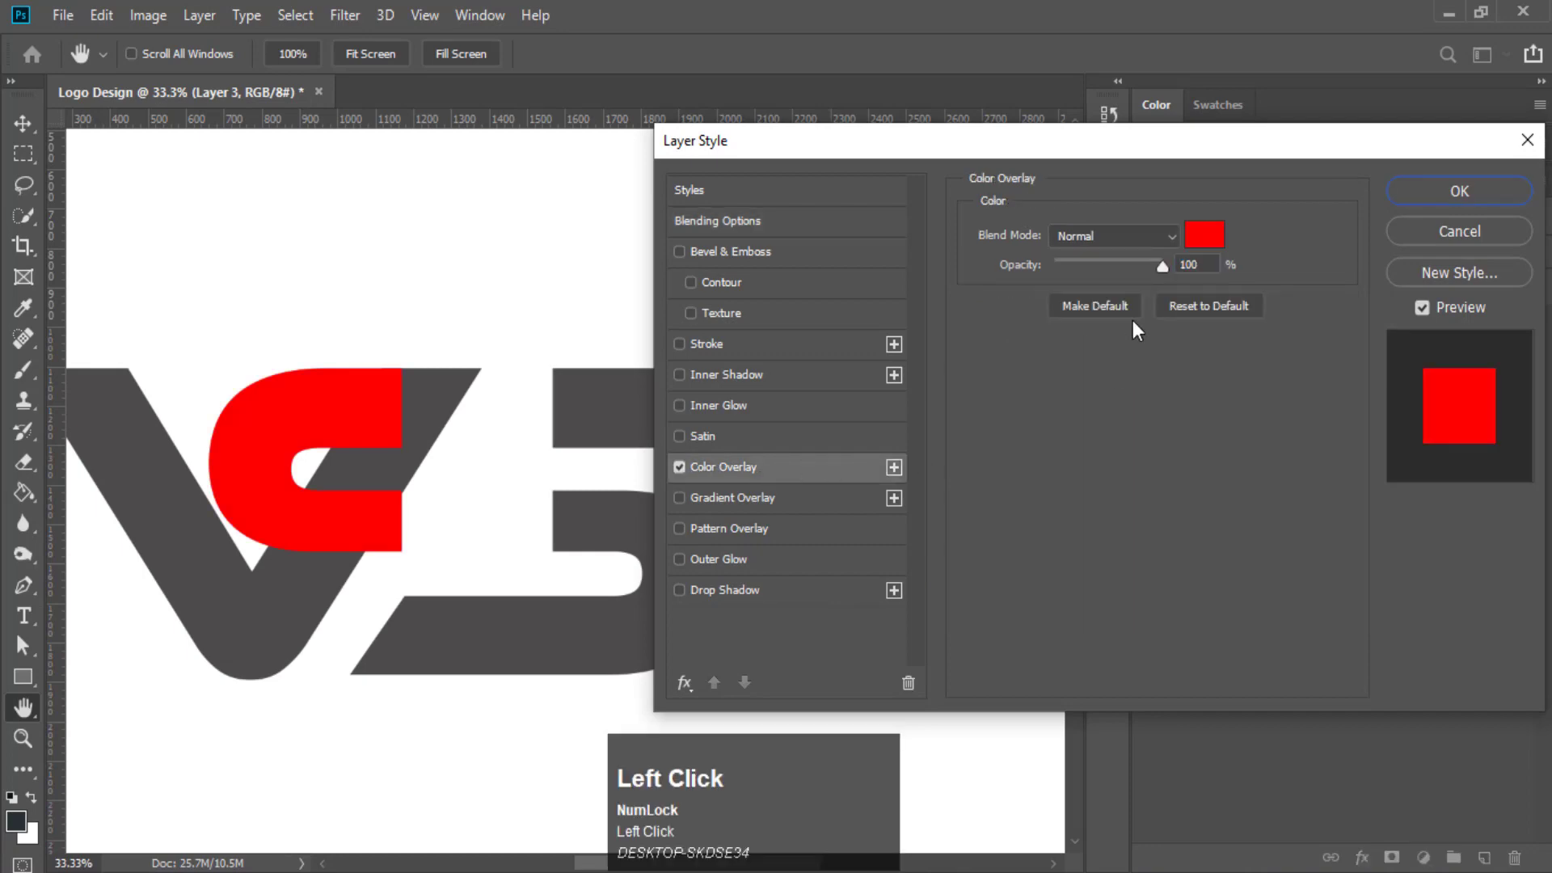
left_click(1202, 238)
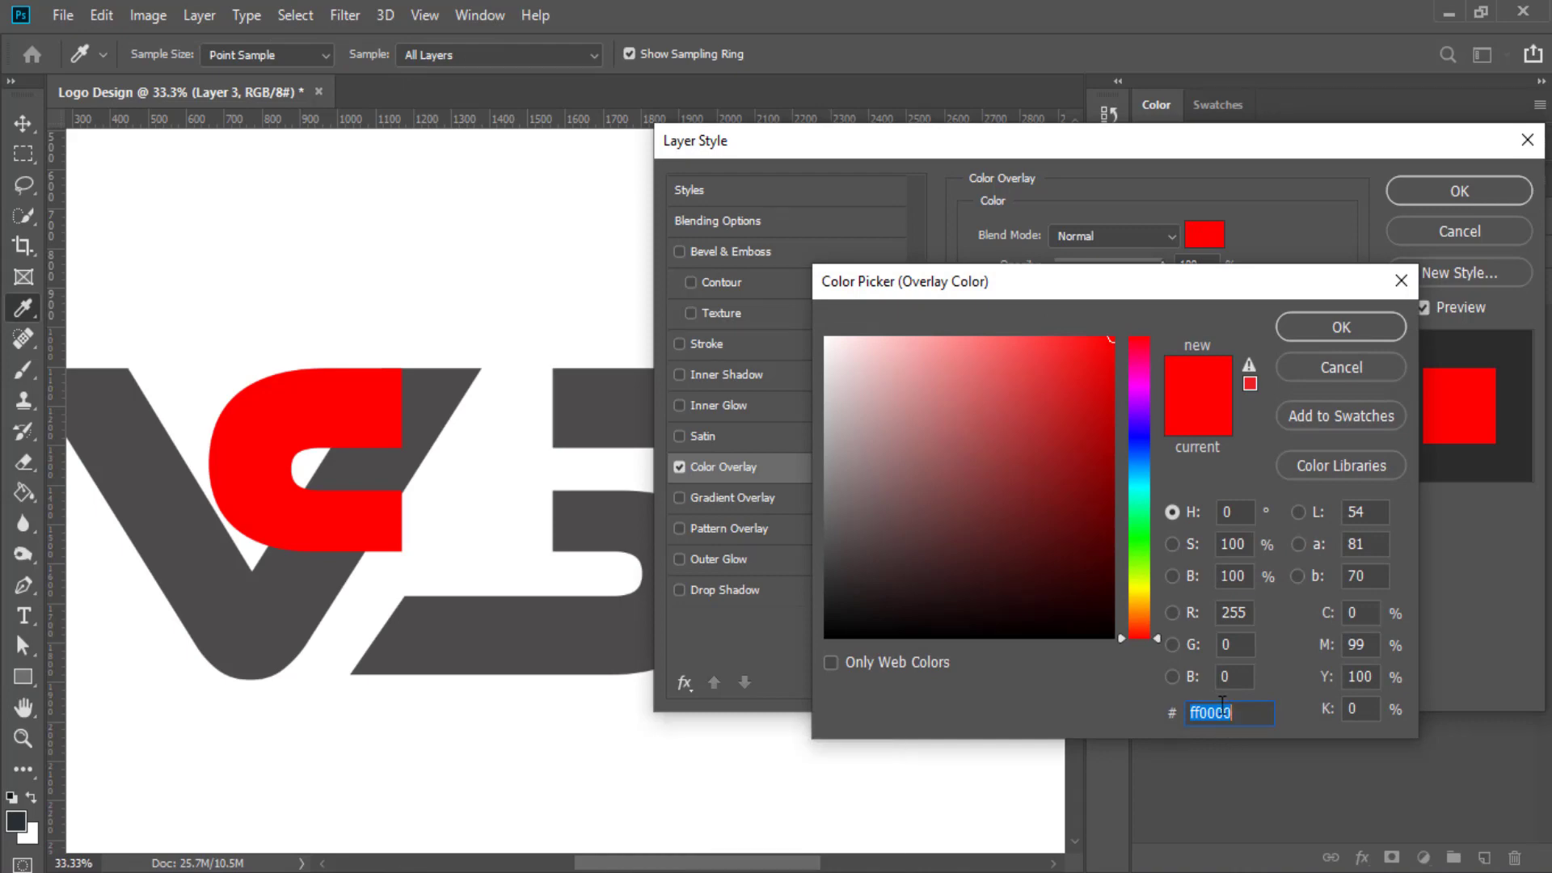
type("7")
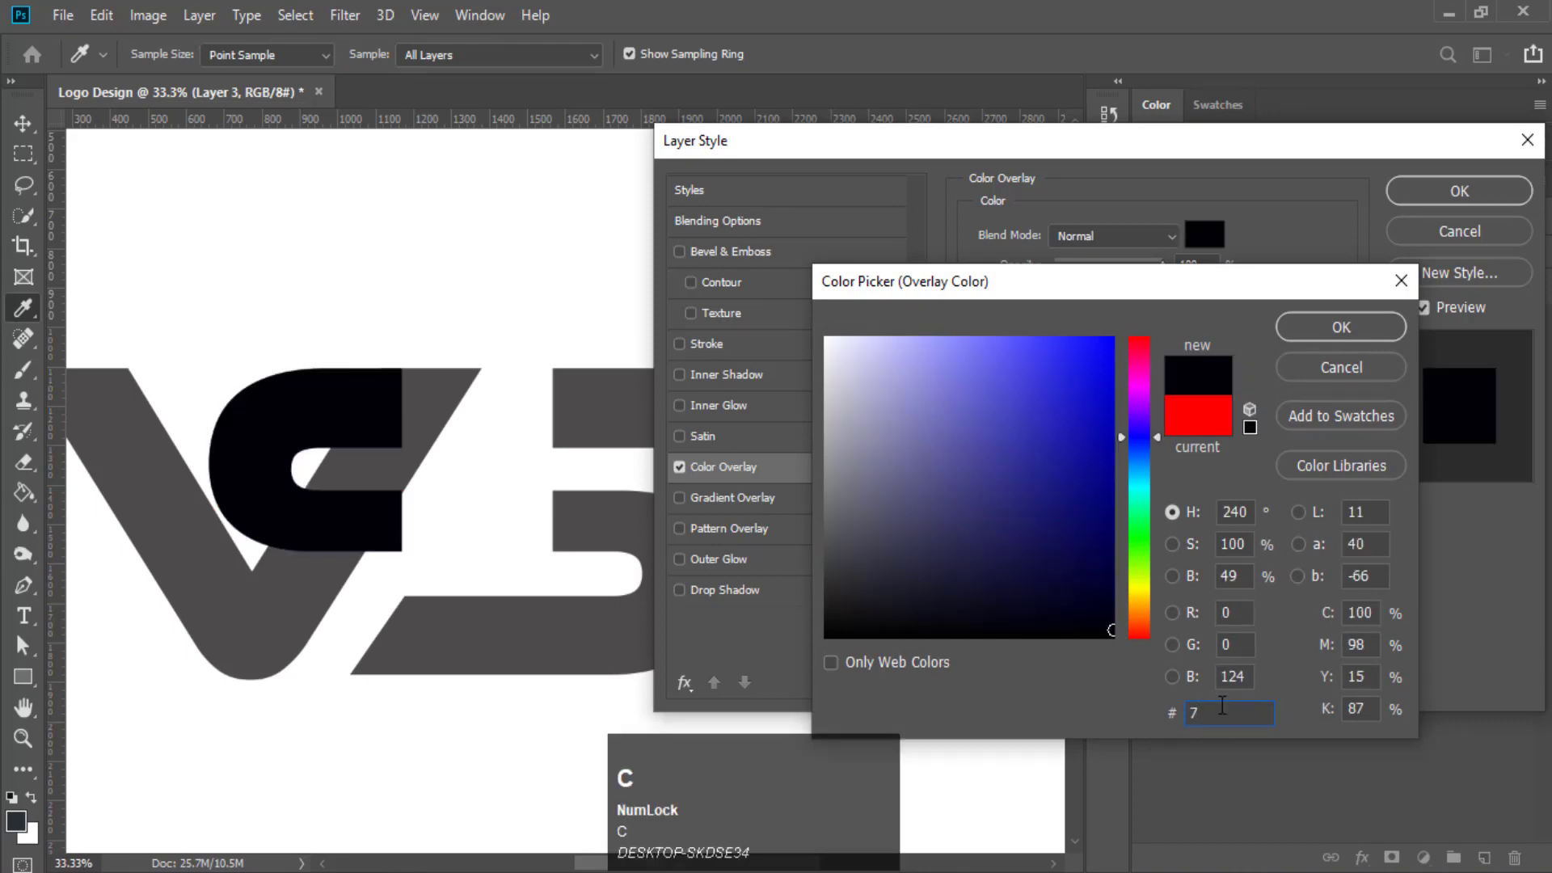
type("c839f")
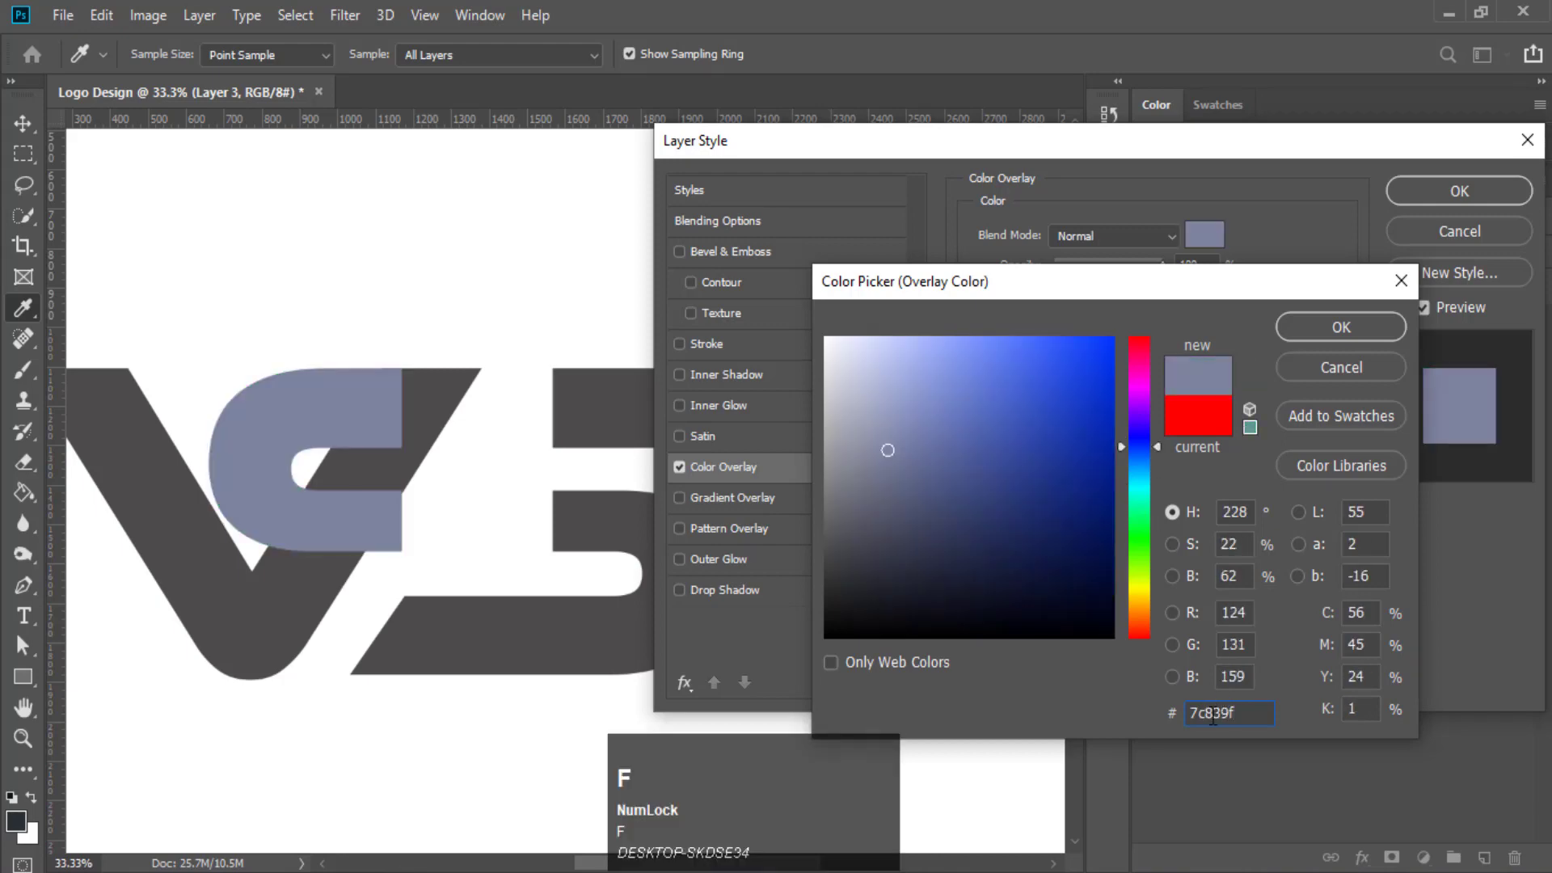
left_click(1326, 323)
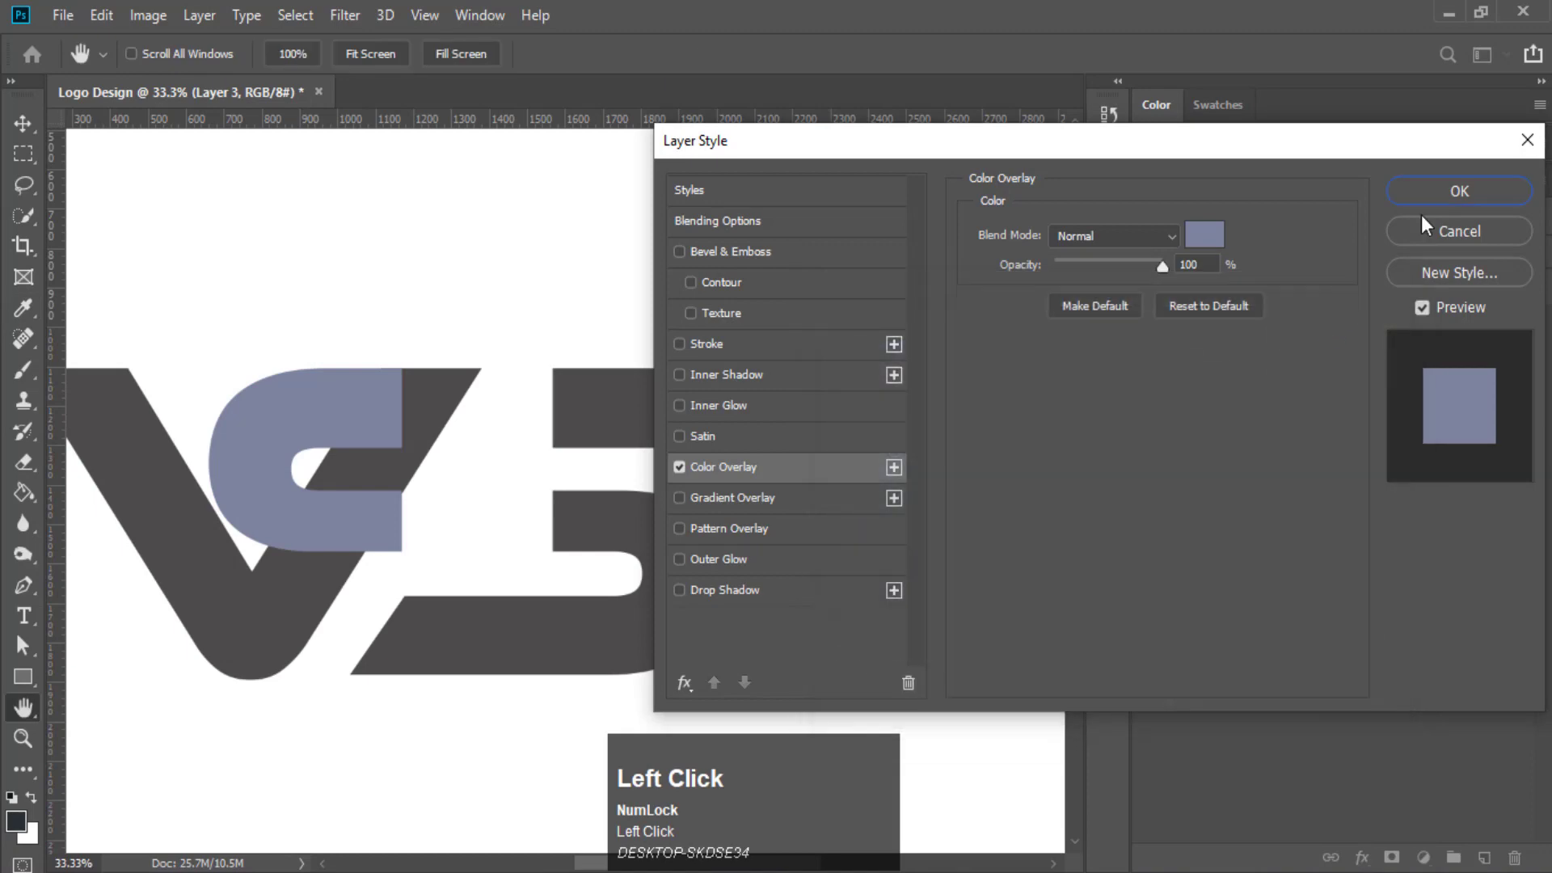
left_click(1446, 189)
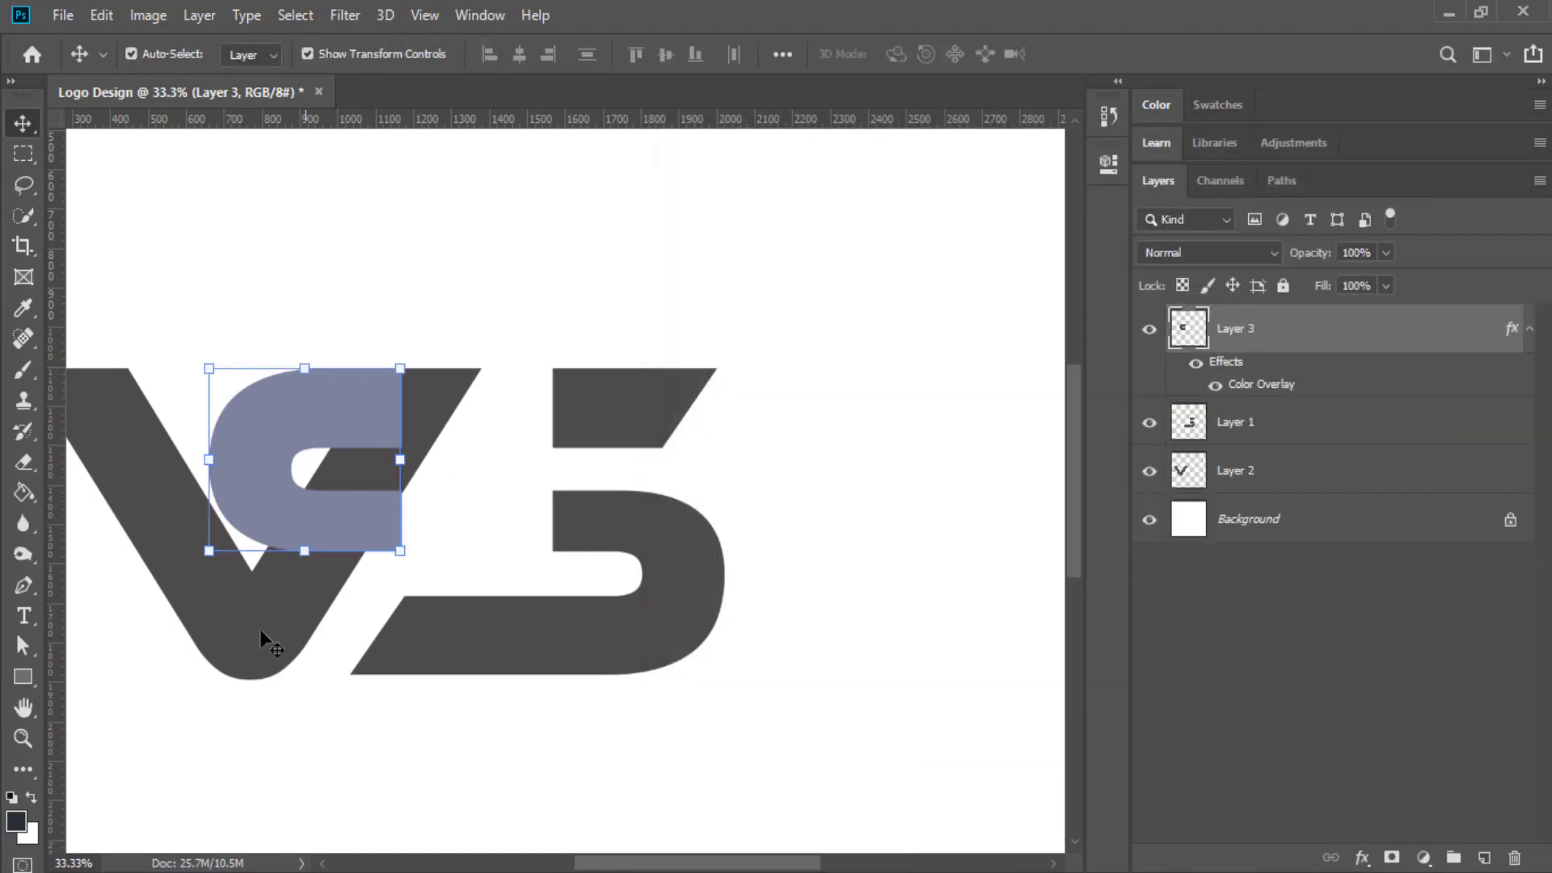
Draw a filled rectangle about 429 by 50 px across the S curve's inner opening, stacked directly above Layer 1
left_click(23, 737)
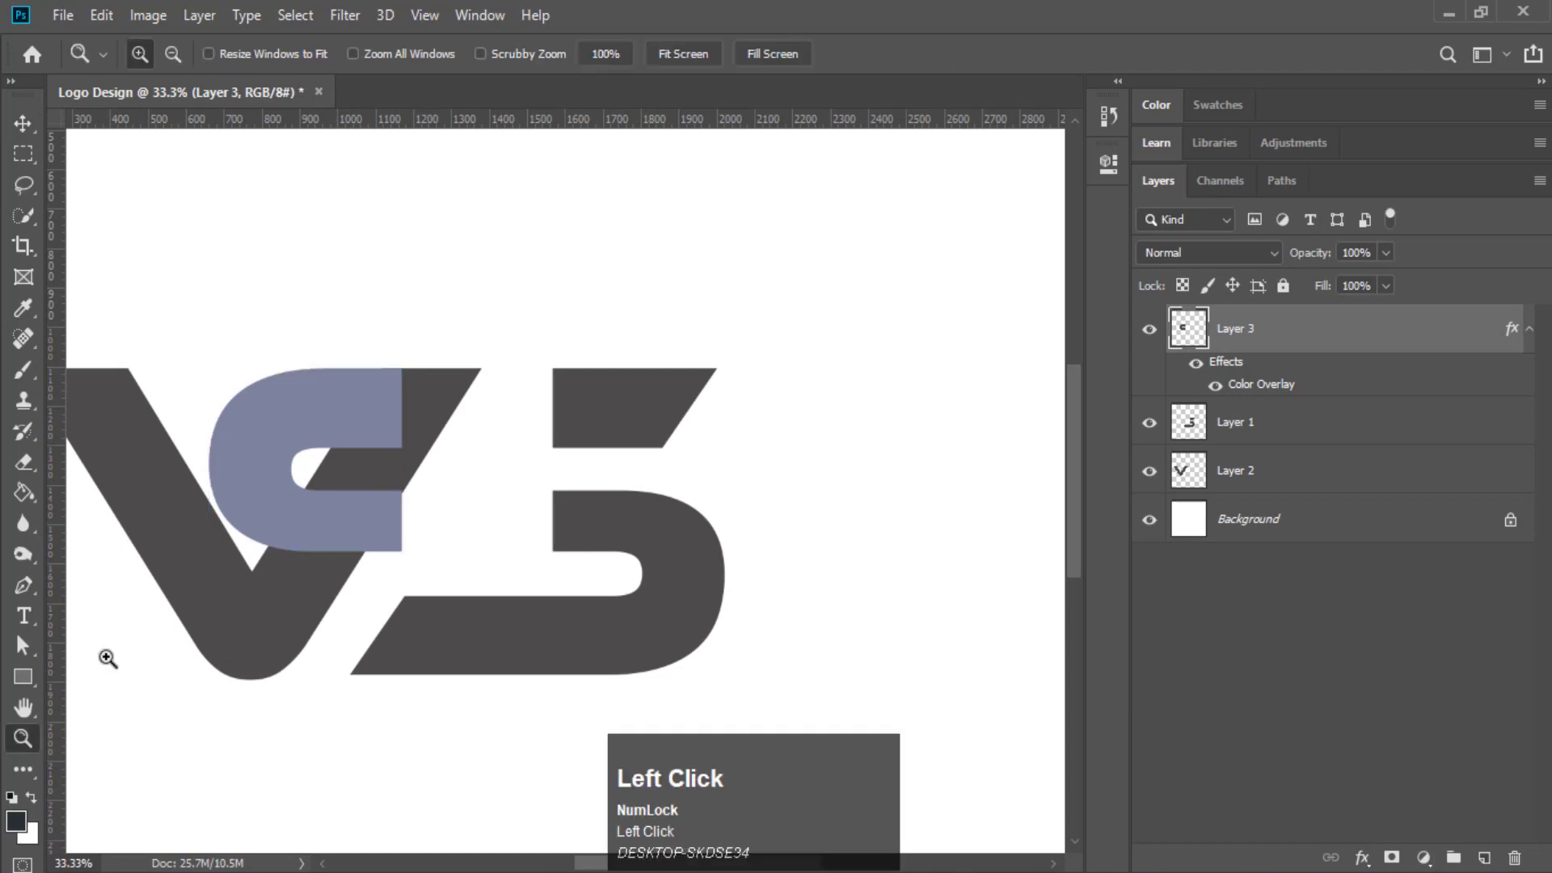
left_click(215, 485)
left_click(220, 473)
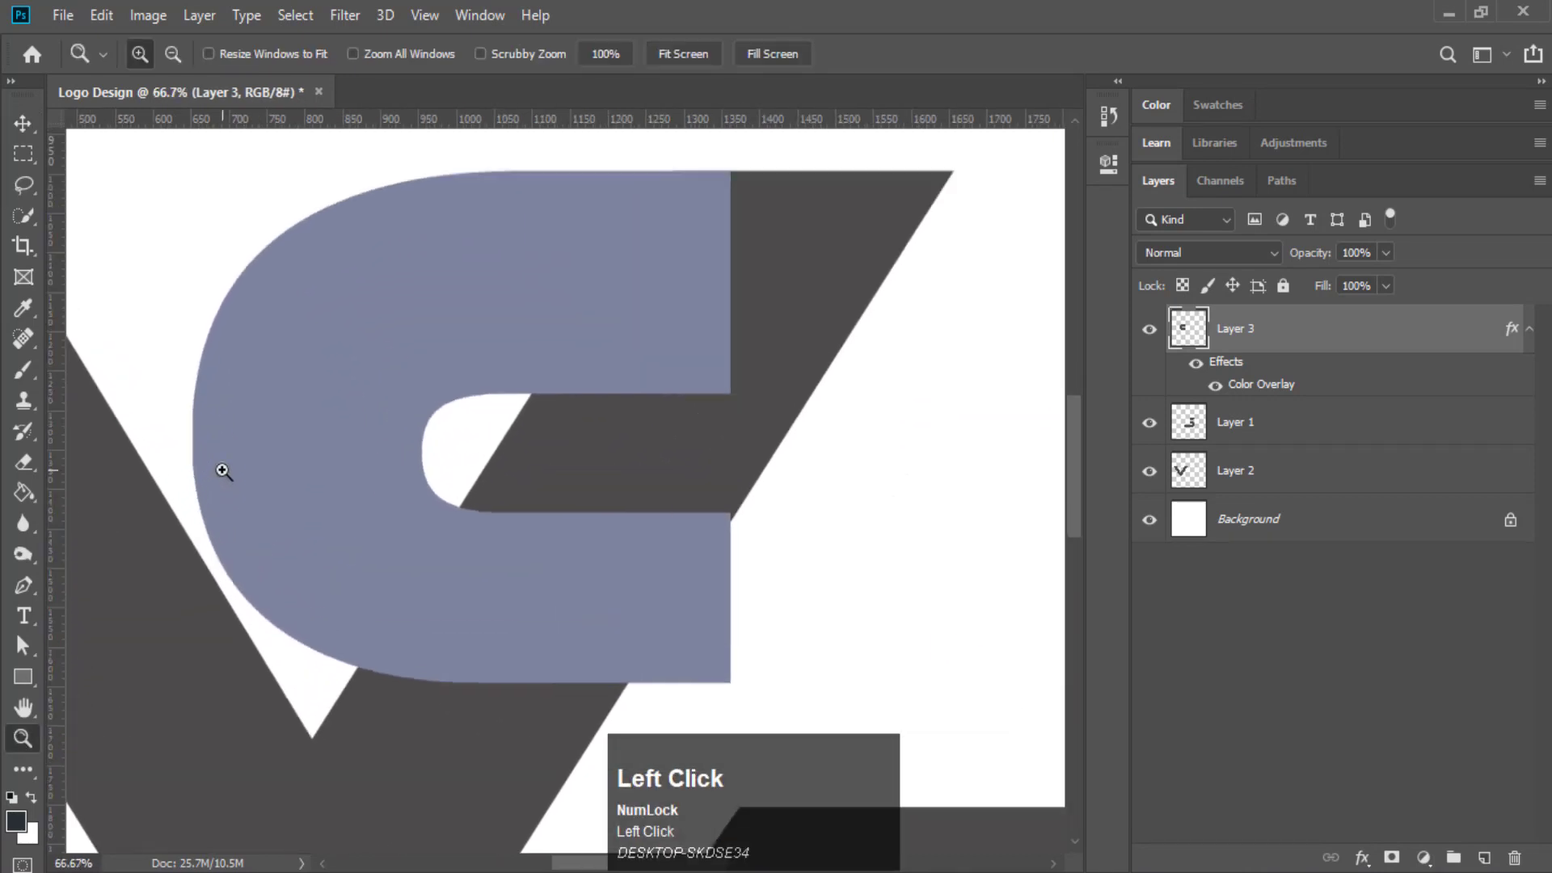
left_click(223, 471)
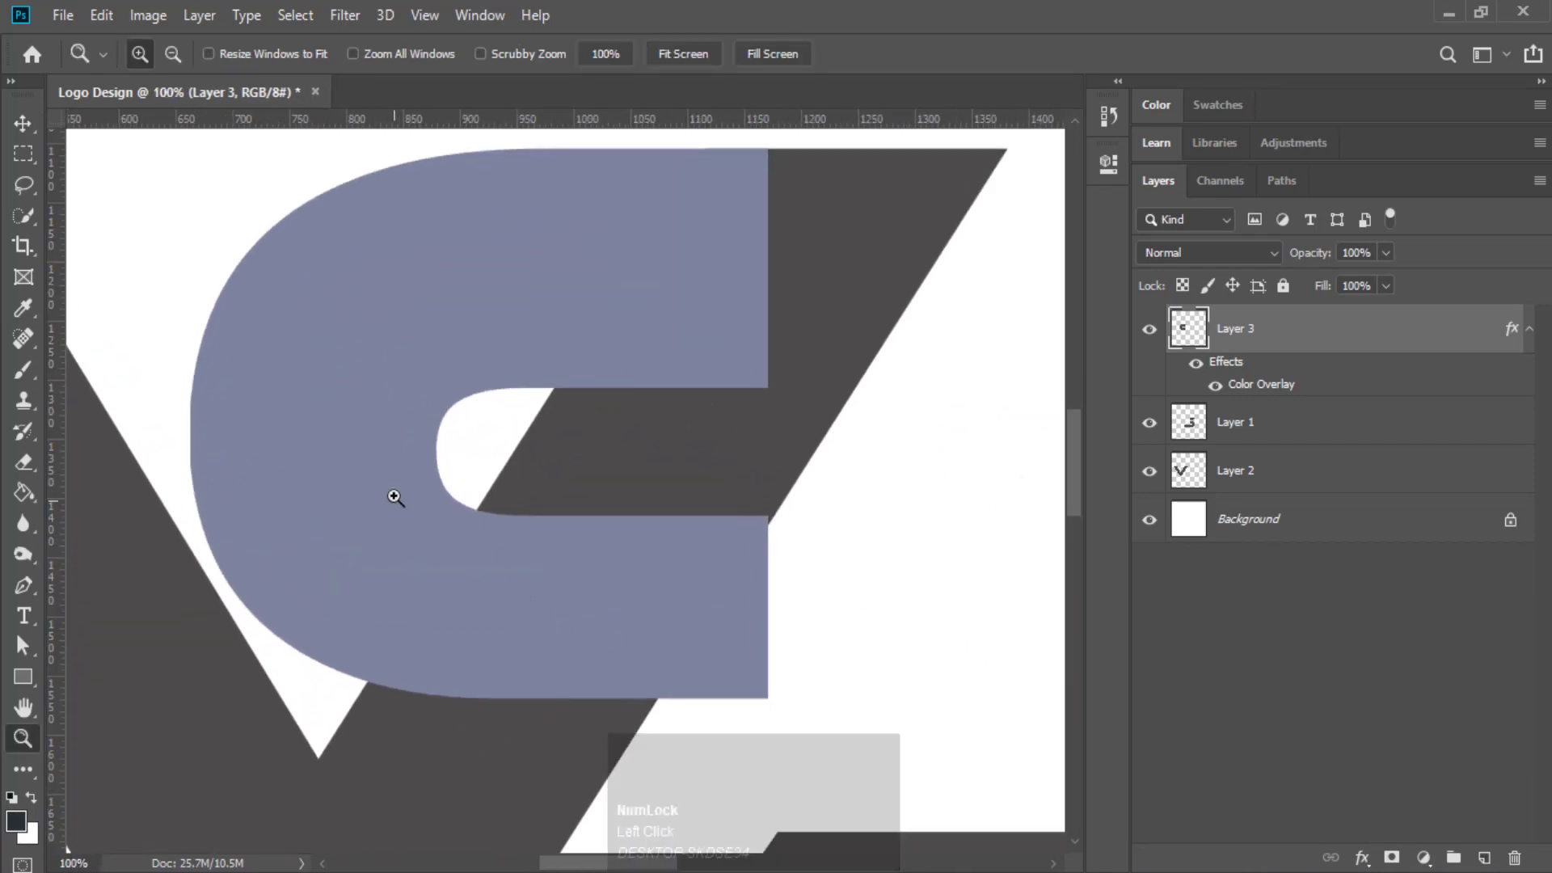
left_click(1528, 332)
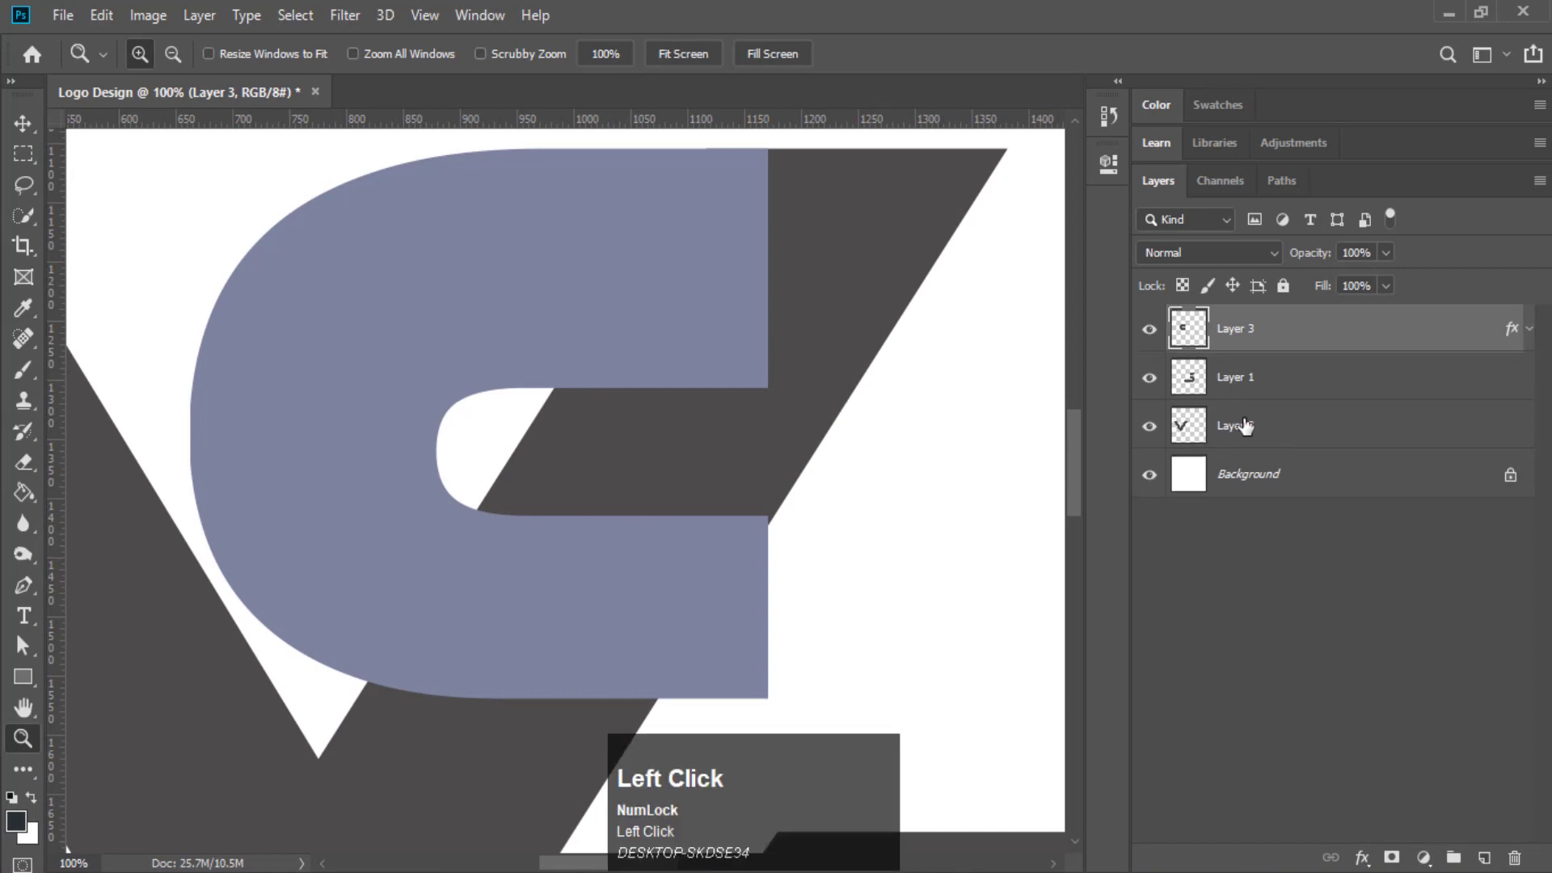
left_click(1237, 437)
left_click(1249, 371)
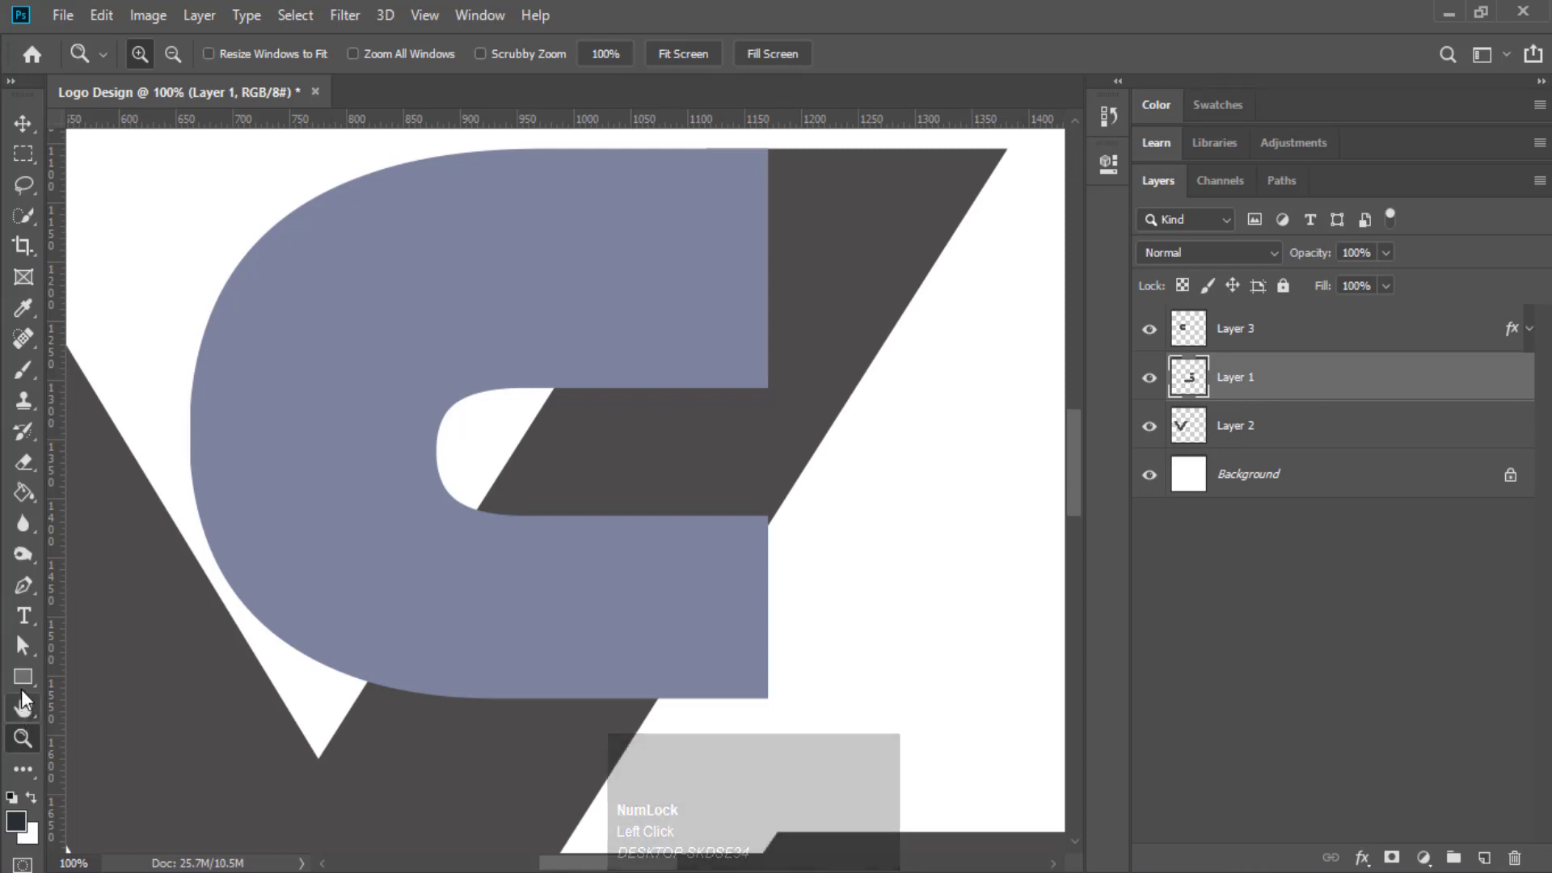
left_click_drag(21, 677, 136, 675)
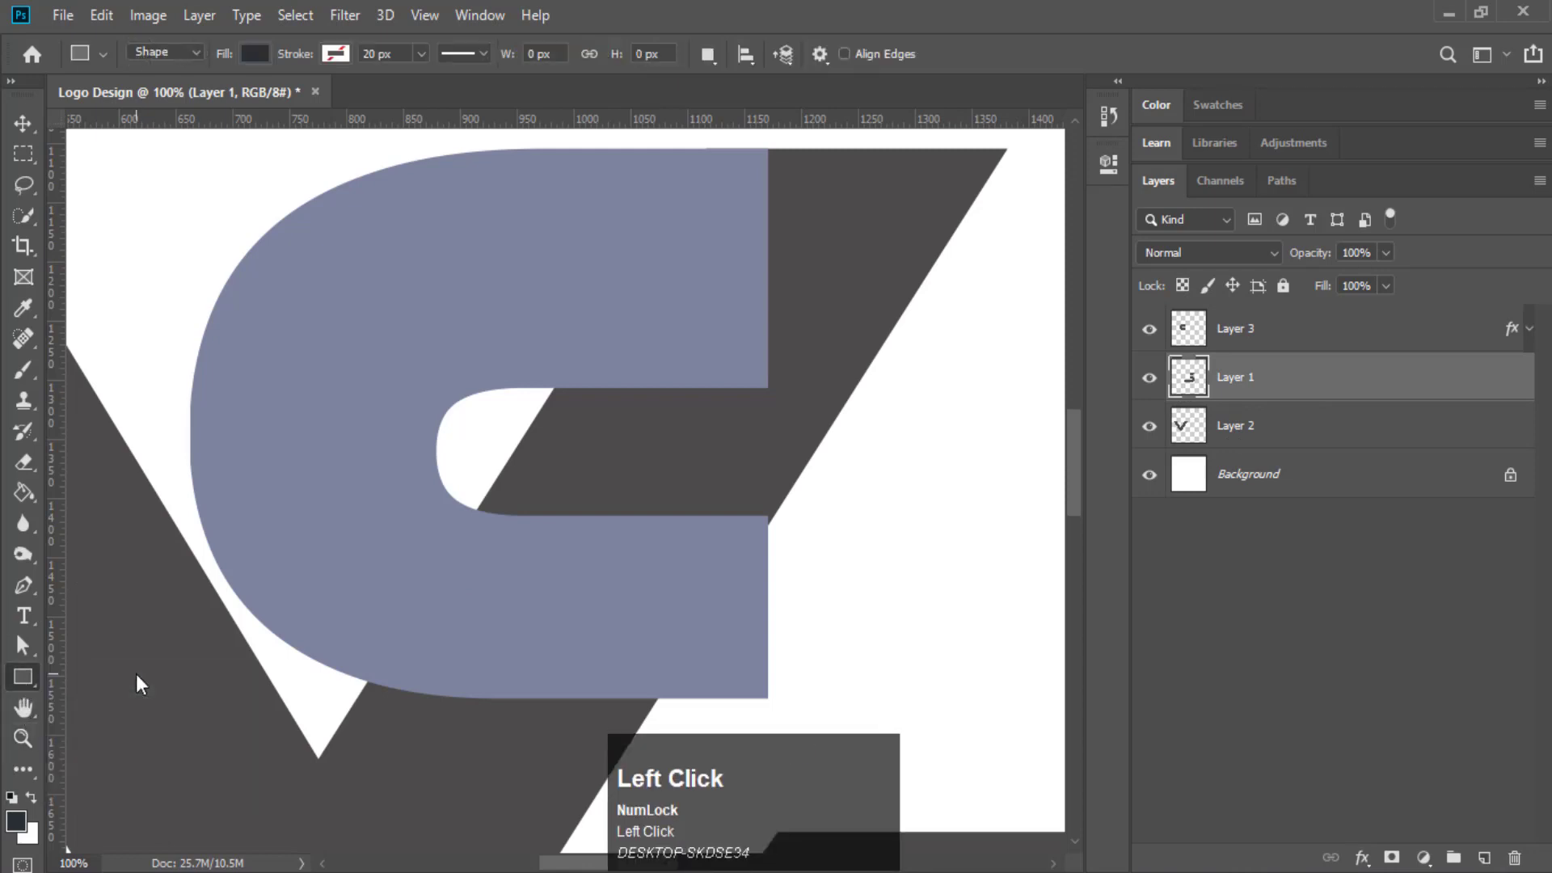
left_click_drag(407, 463, 651, 491)
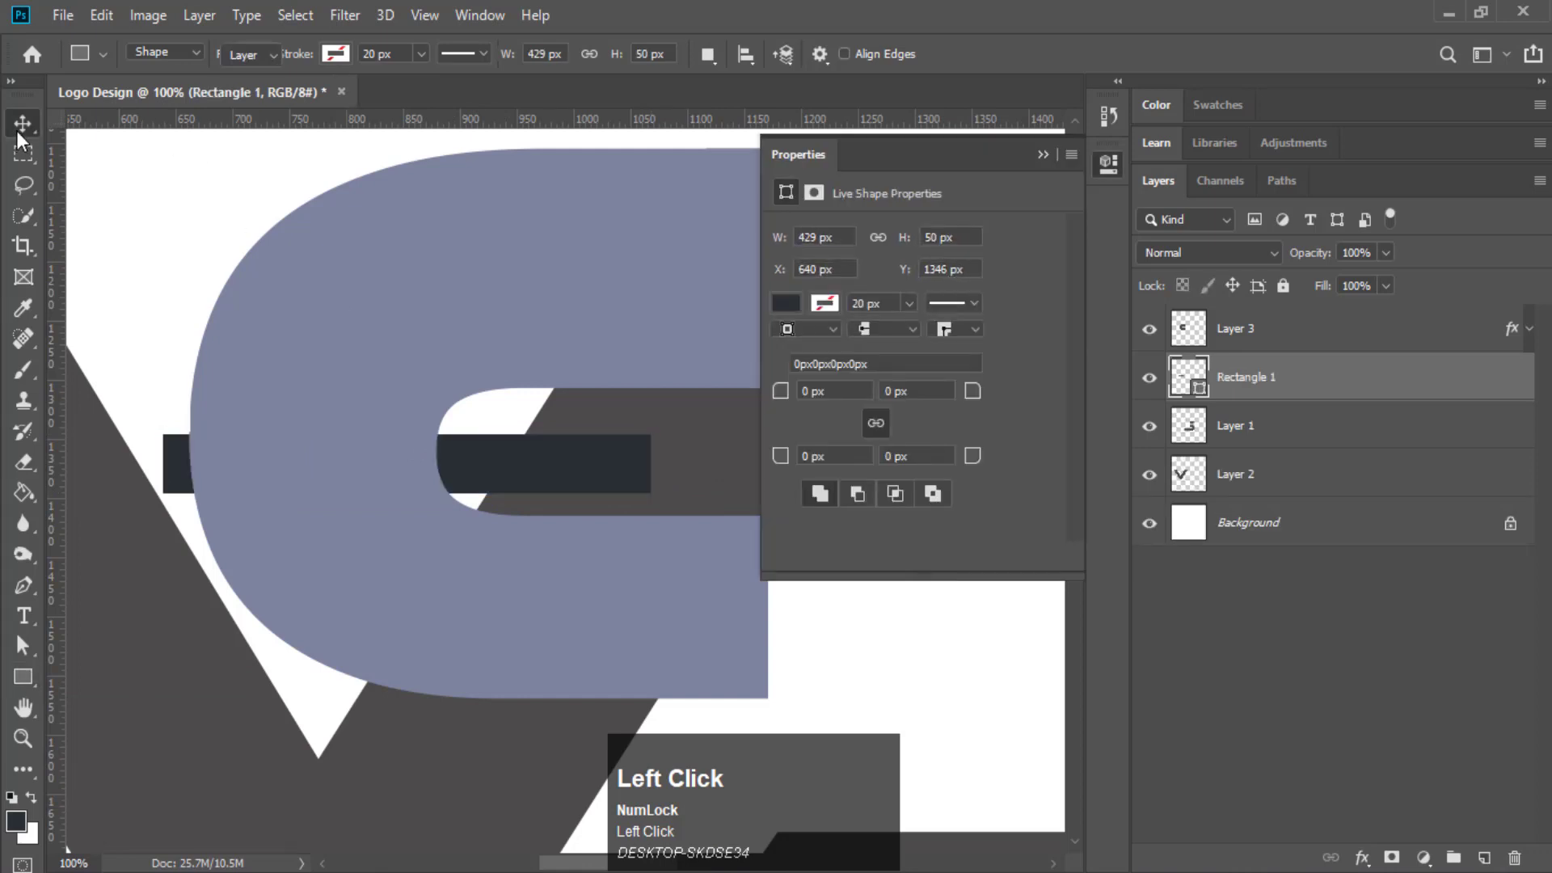
Move the rectangle across the V's right arm at the curve's lower inner edge and stretch its height to 116%
key("v")
left_click_drag(540, 485, 769, 493)
left_click(1043, 152)
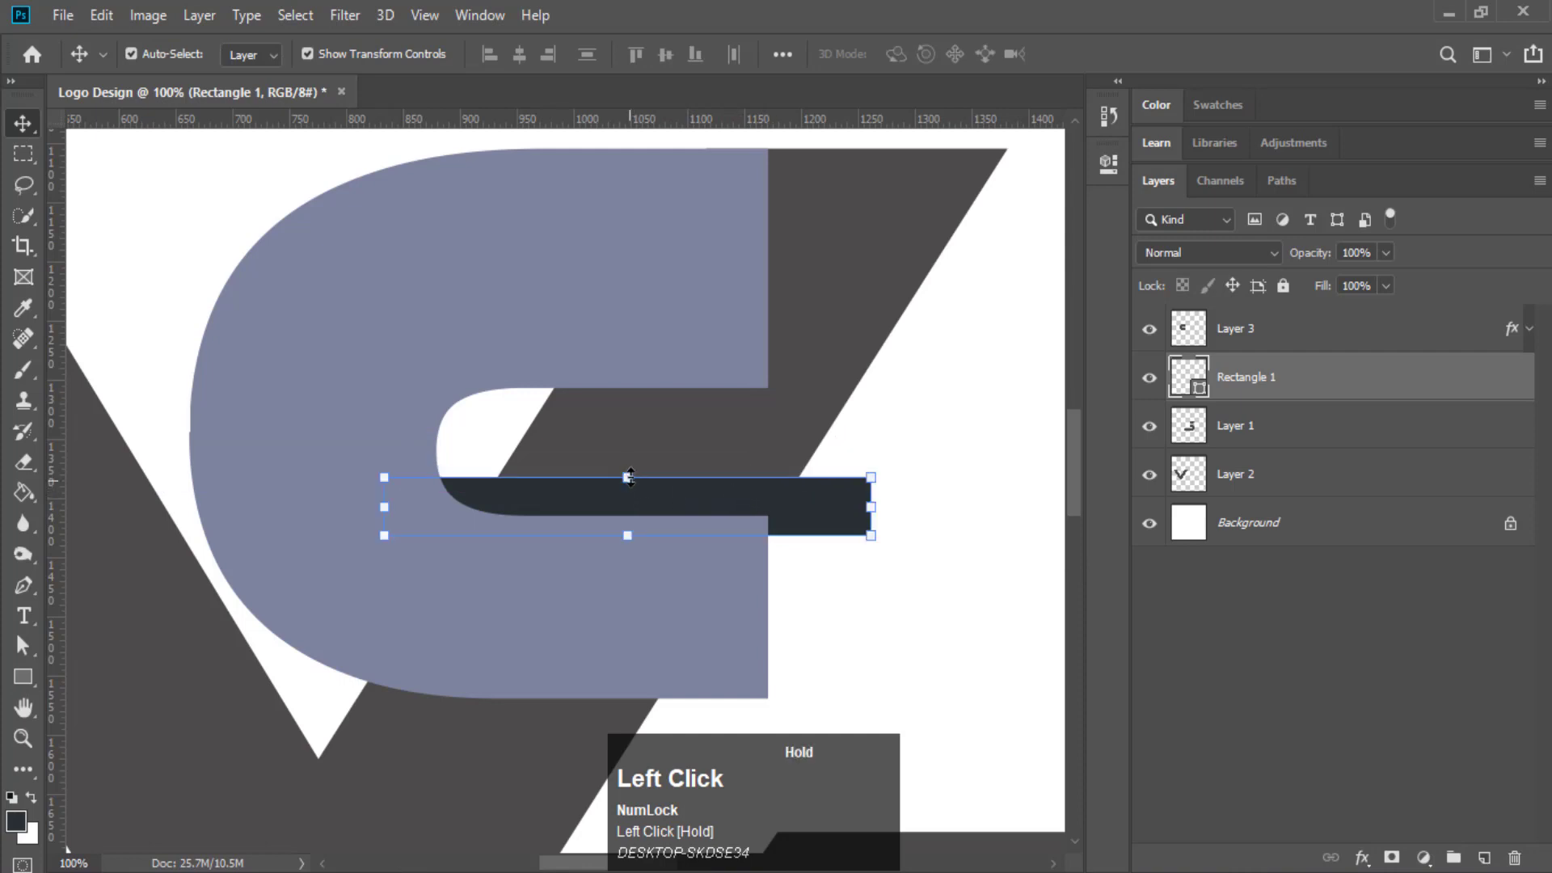
mouse_move(629, 477)
left_mouse_down()
mouse_move(632, 457)
mouse_move(641, 470)
left_mouse_up()
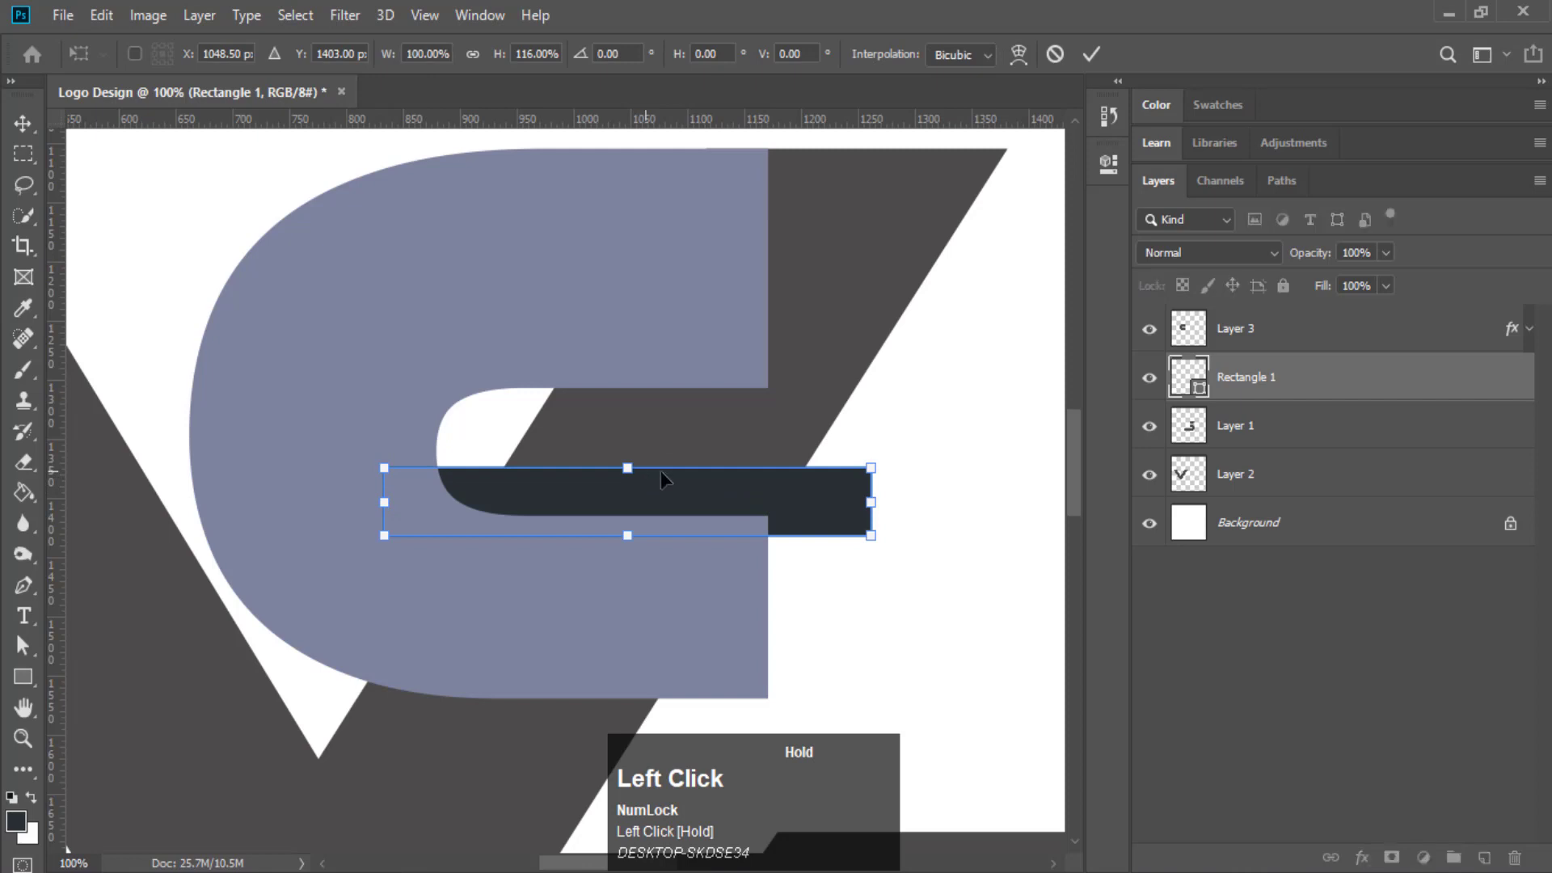
left_click_drag(847, 506, 783, 505)
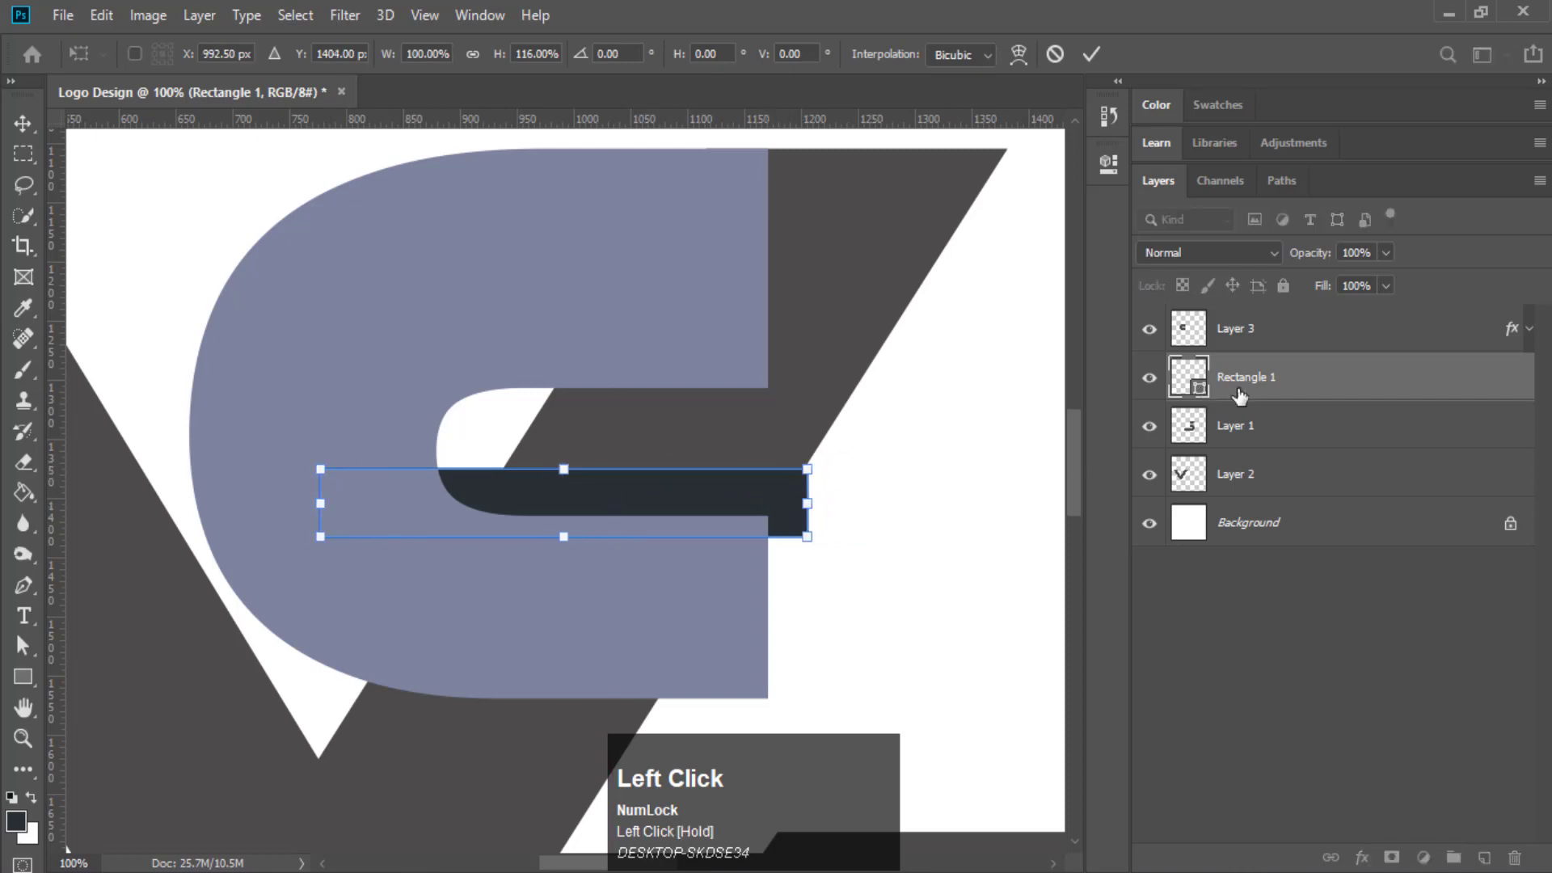
Load the rectangle's outline as a selection, erase that strip from the V on Layer 2, and hide the rectangle
left_click(1200, 389, "ctrl")
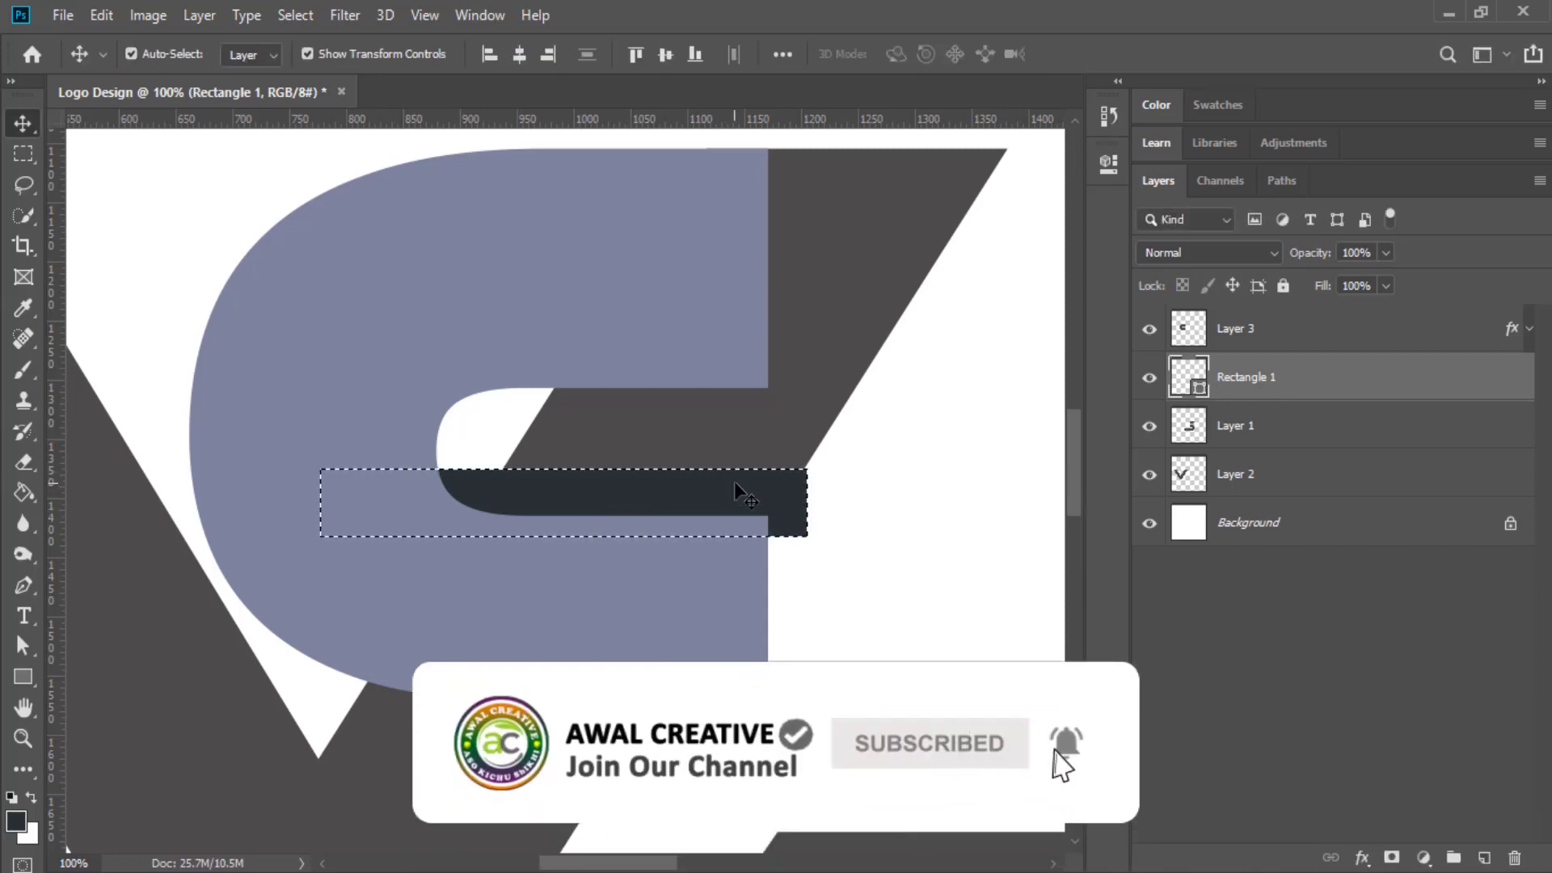
left_click(1194, 479)
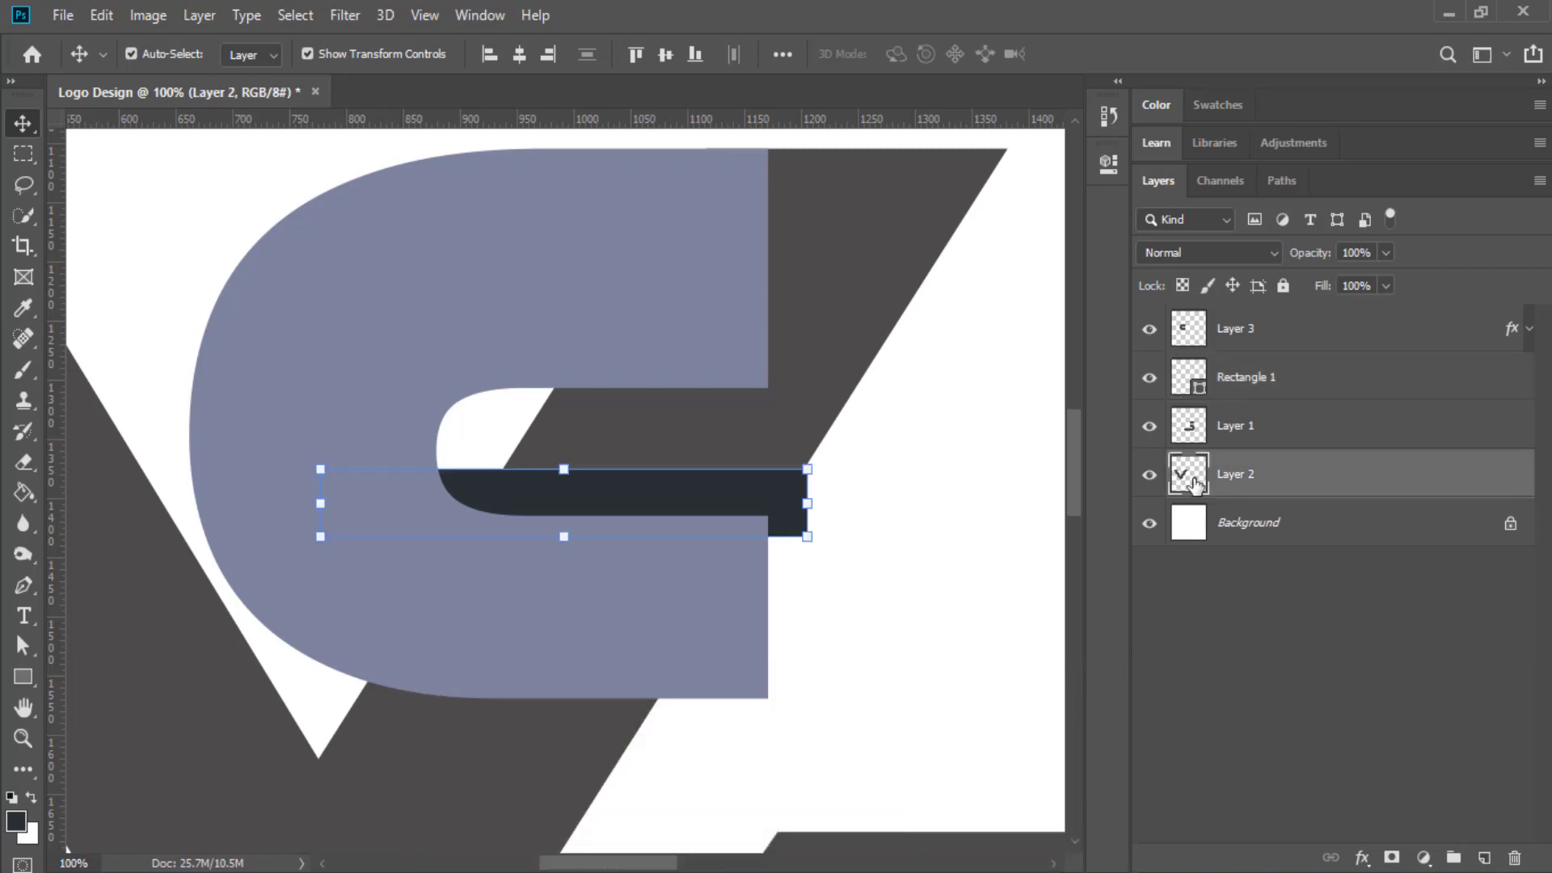
left_click(1148, 378)
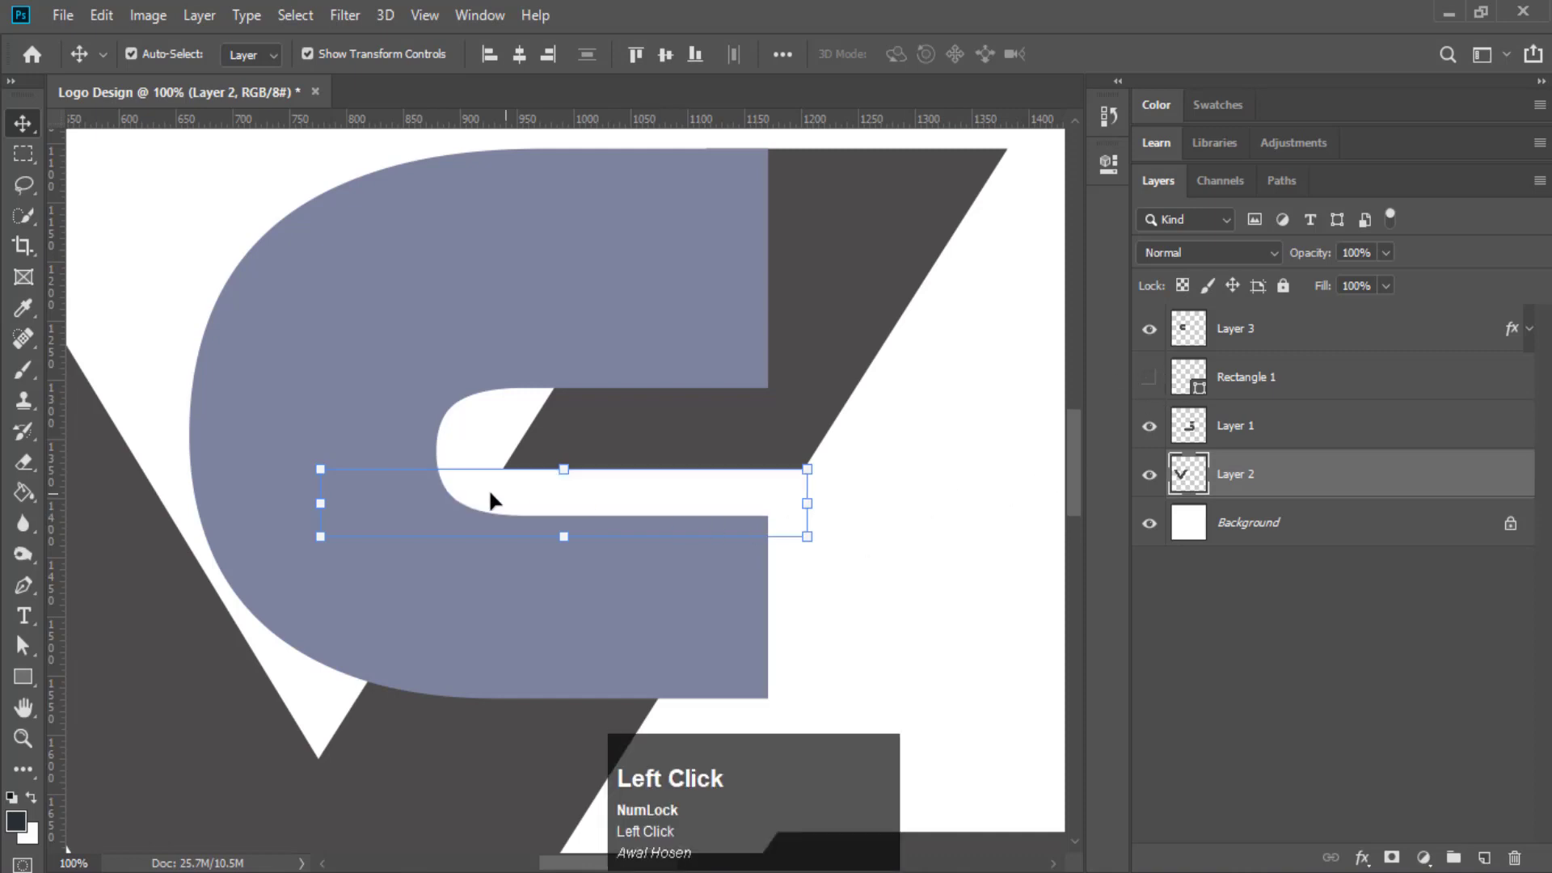
Delete the Rectangle 1 layer and clear the selection
left_click(1304, 381)
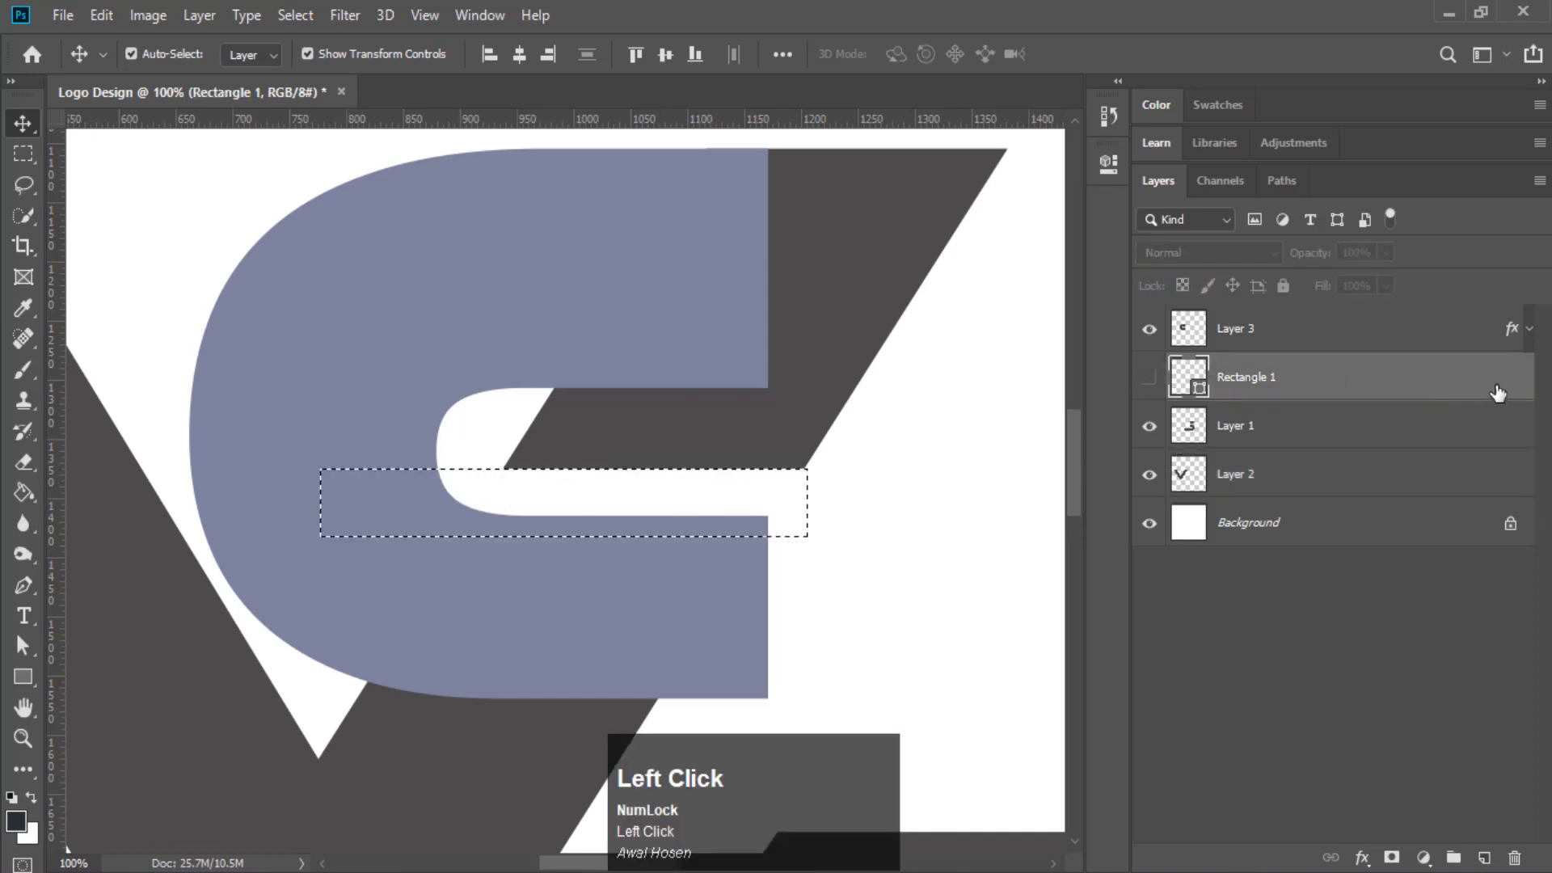
left_click_drag(1498, 393, 1515, 858)
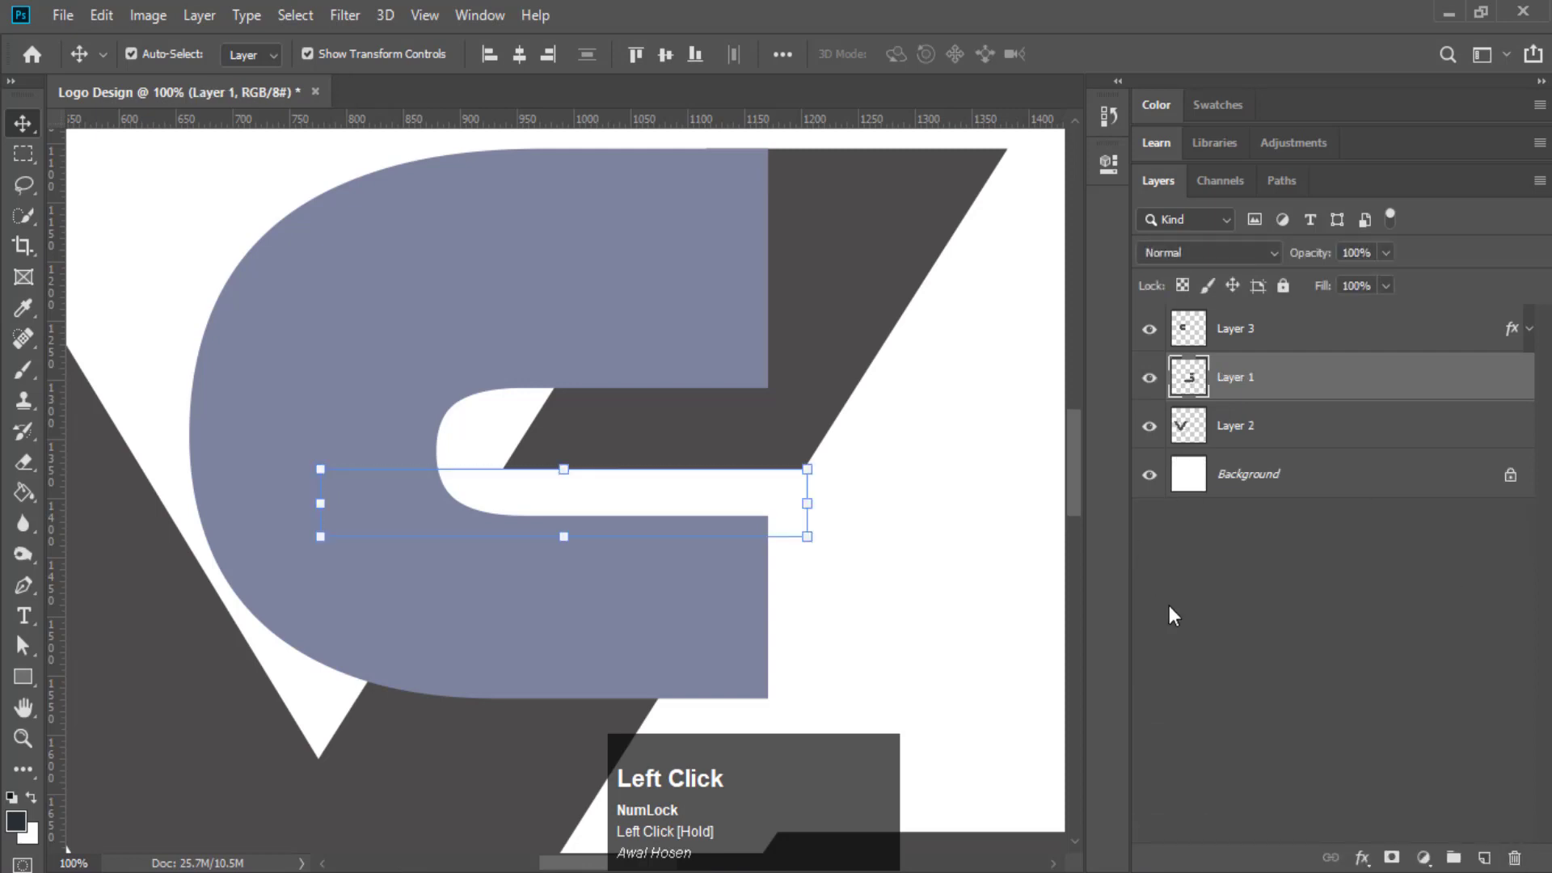
left_click(1217, 598)
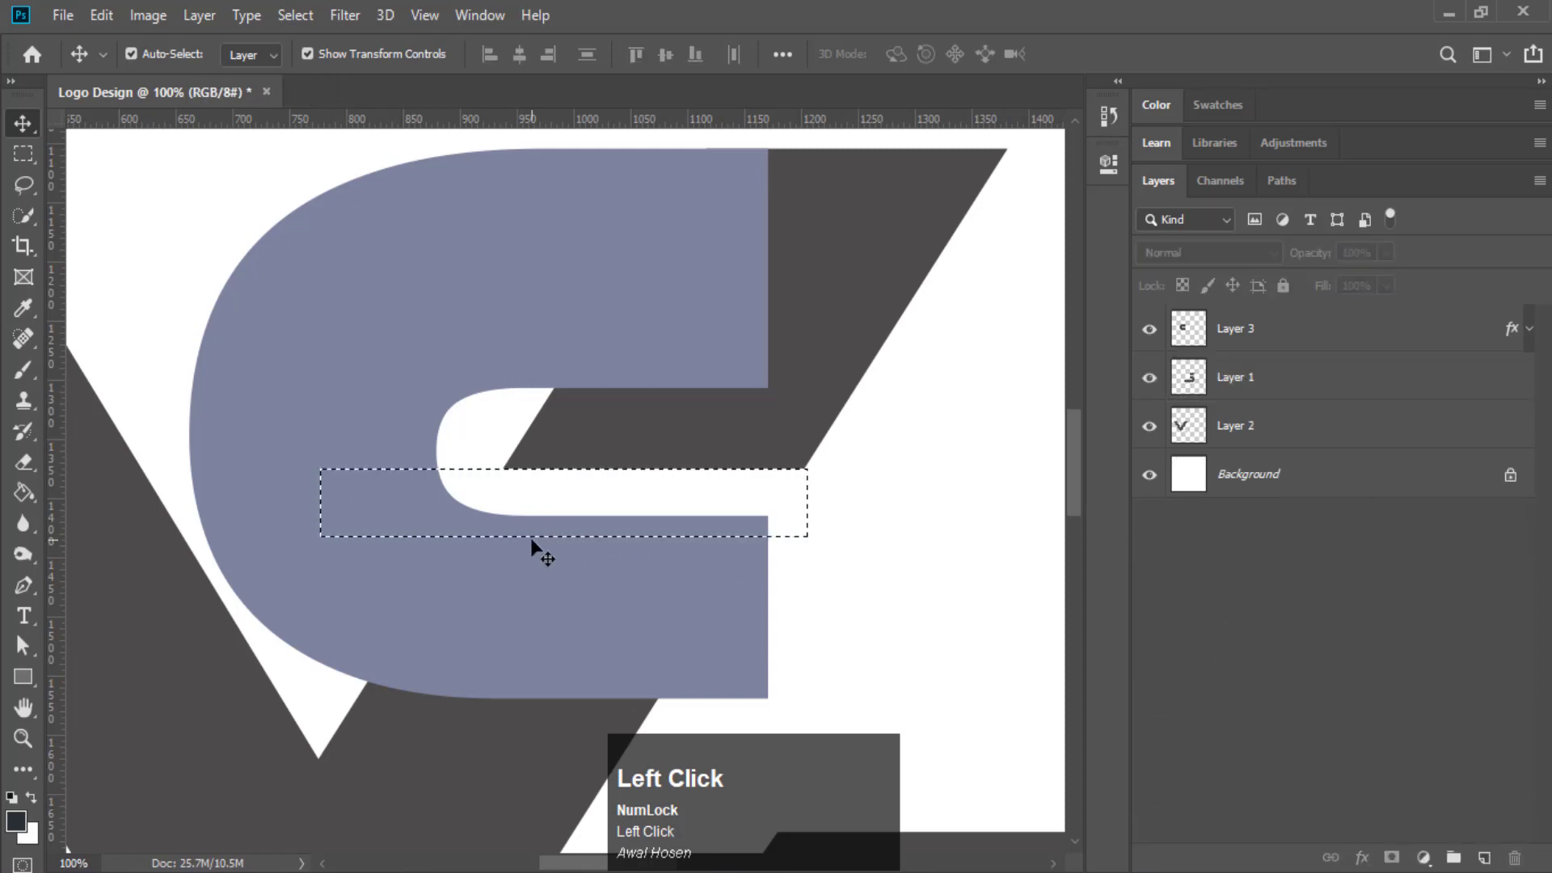
key("ctrl")
key("ctrl+d")
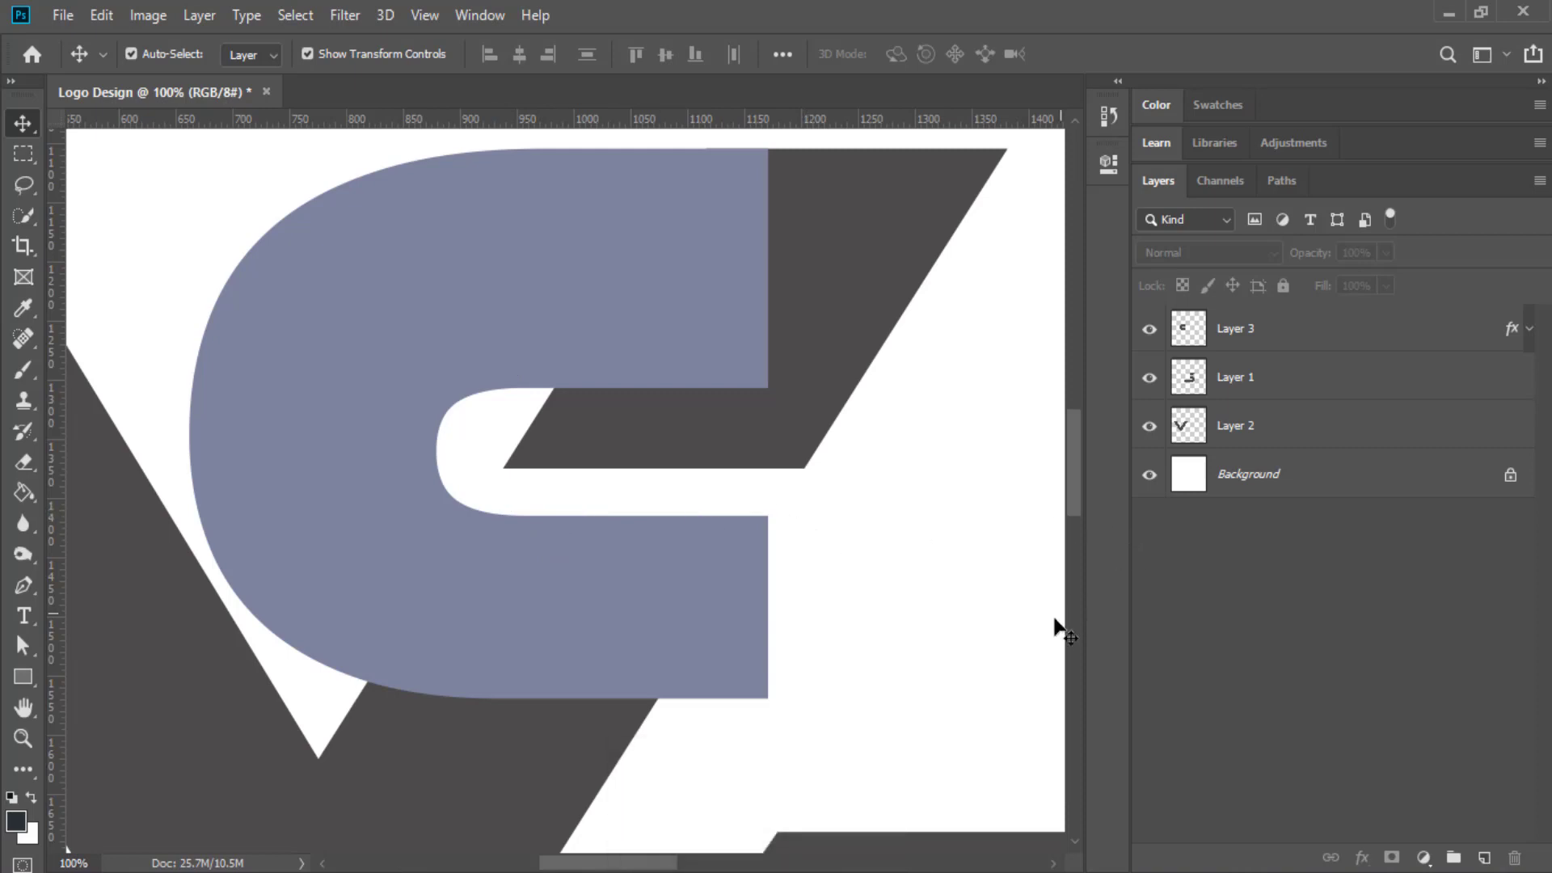
Select the V's detached upper-right piece on Layer 2 with a rectangular marquee and copy it to a new layer
left_click_drag(1079, 491, 1079, 474)
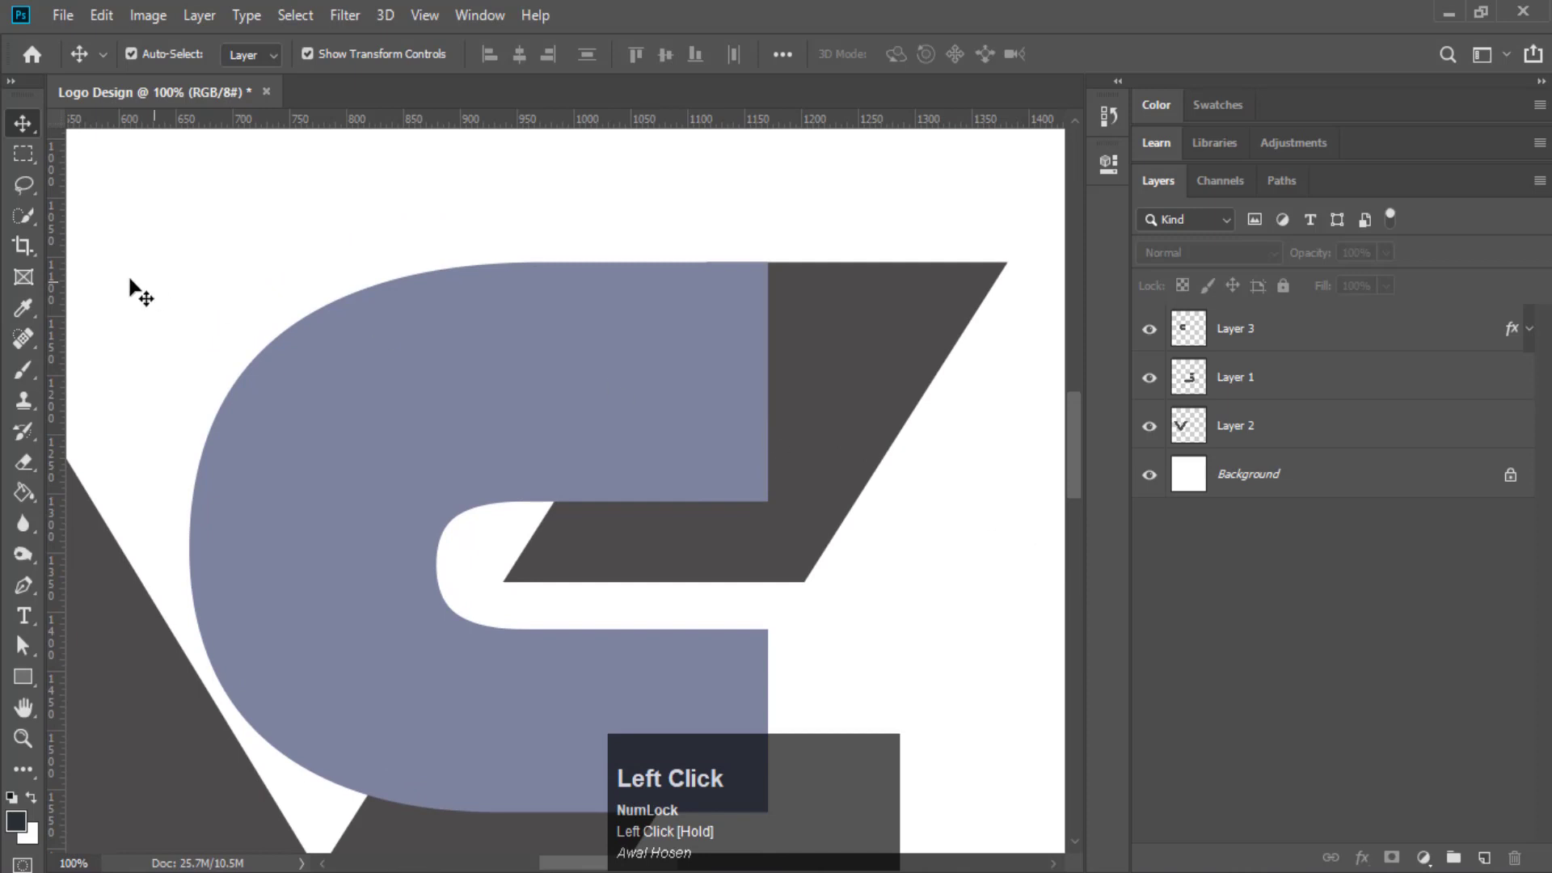
left_click(26, 161)
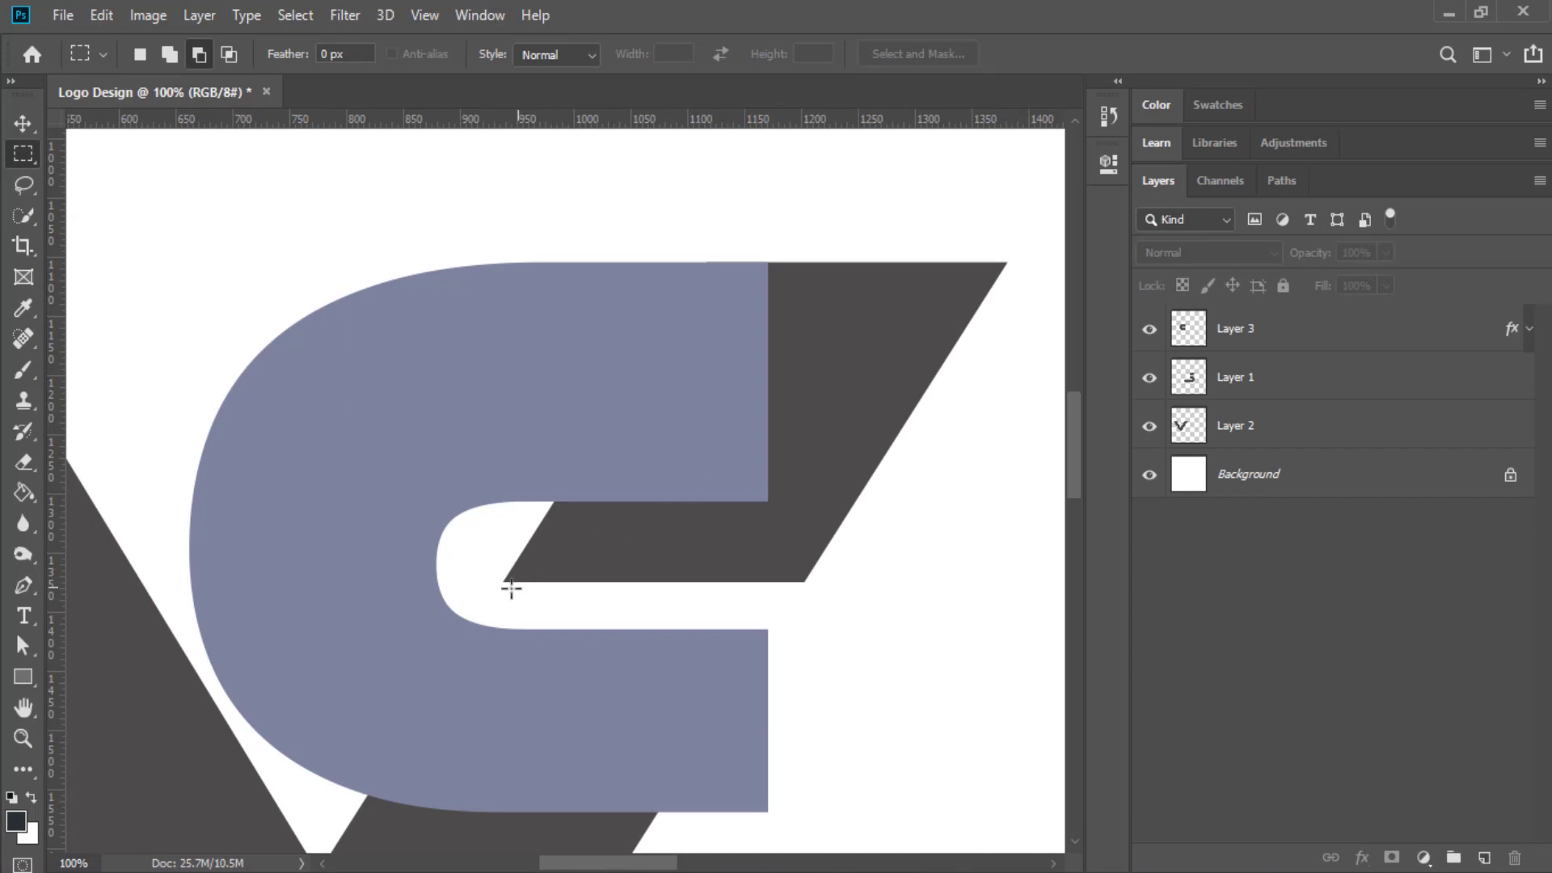
left_click(1229, 435)
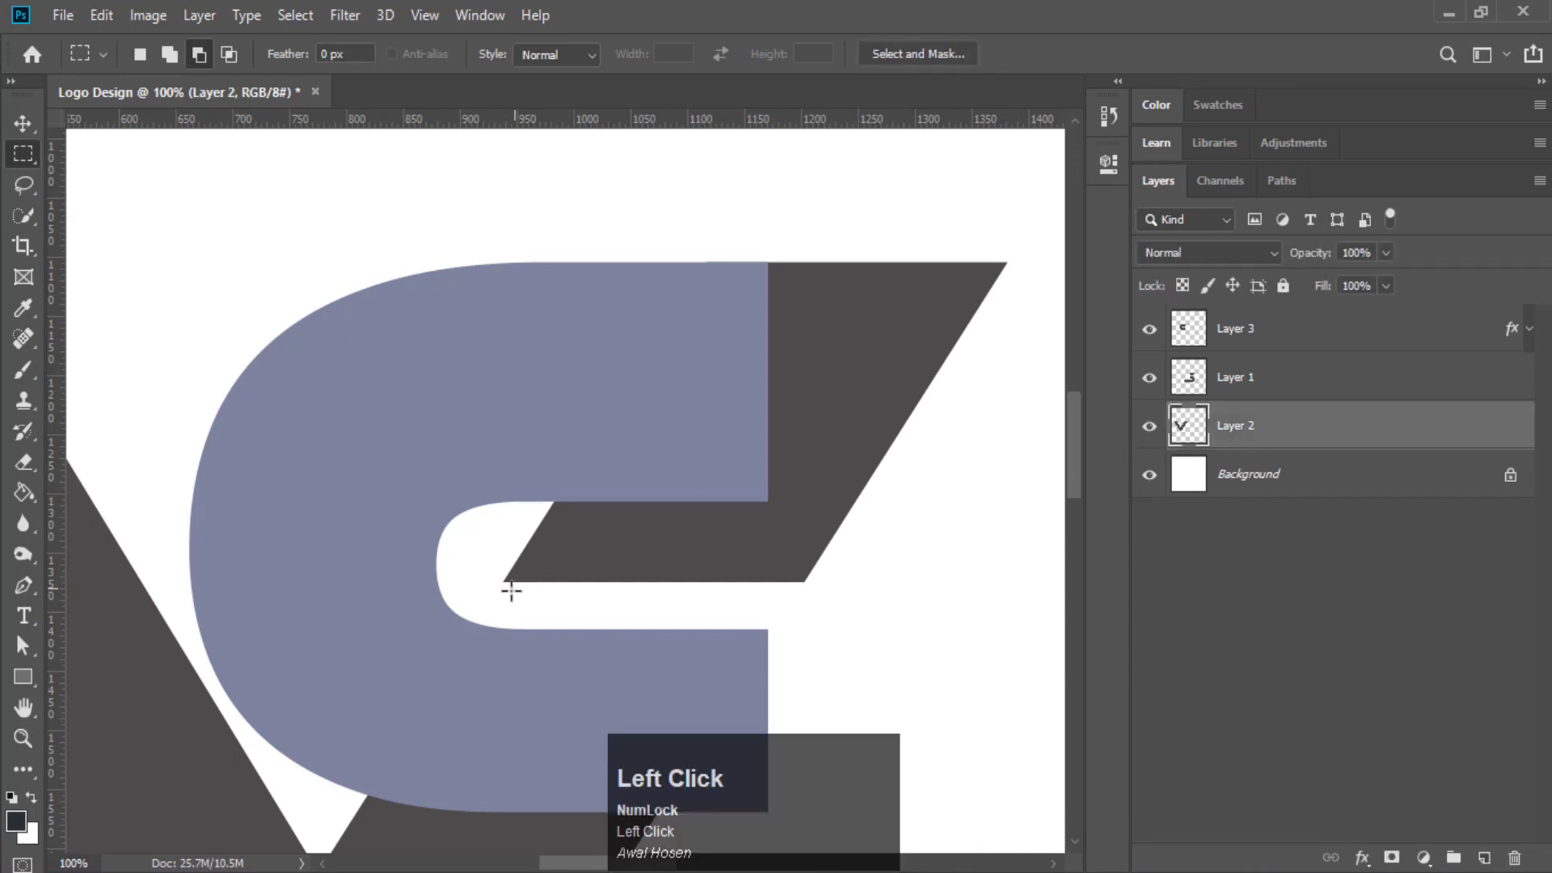
left_click_drag(475, 587, 1021, 227)
right_click(868, 345)
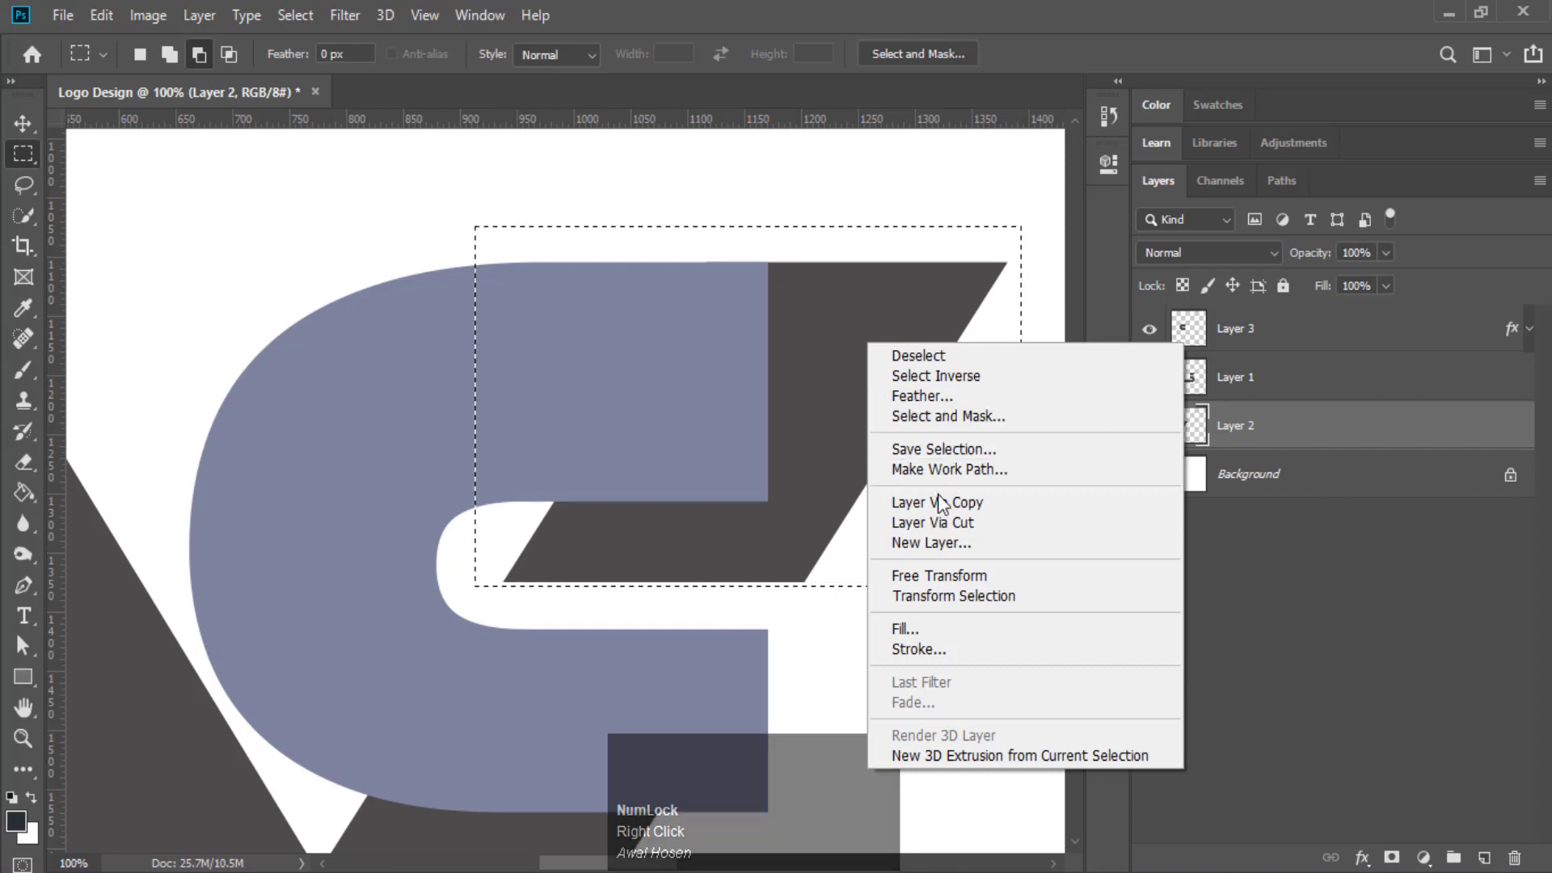
left_click(993, 504)
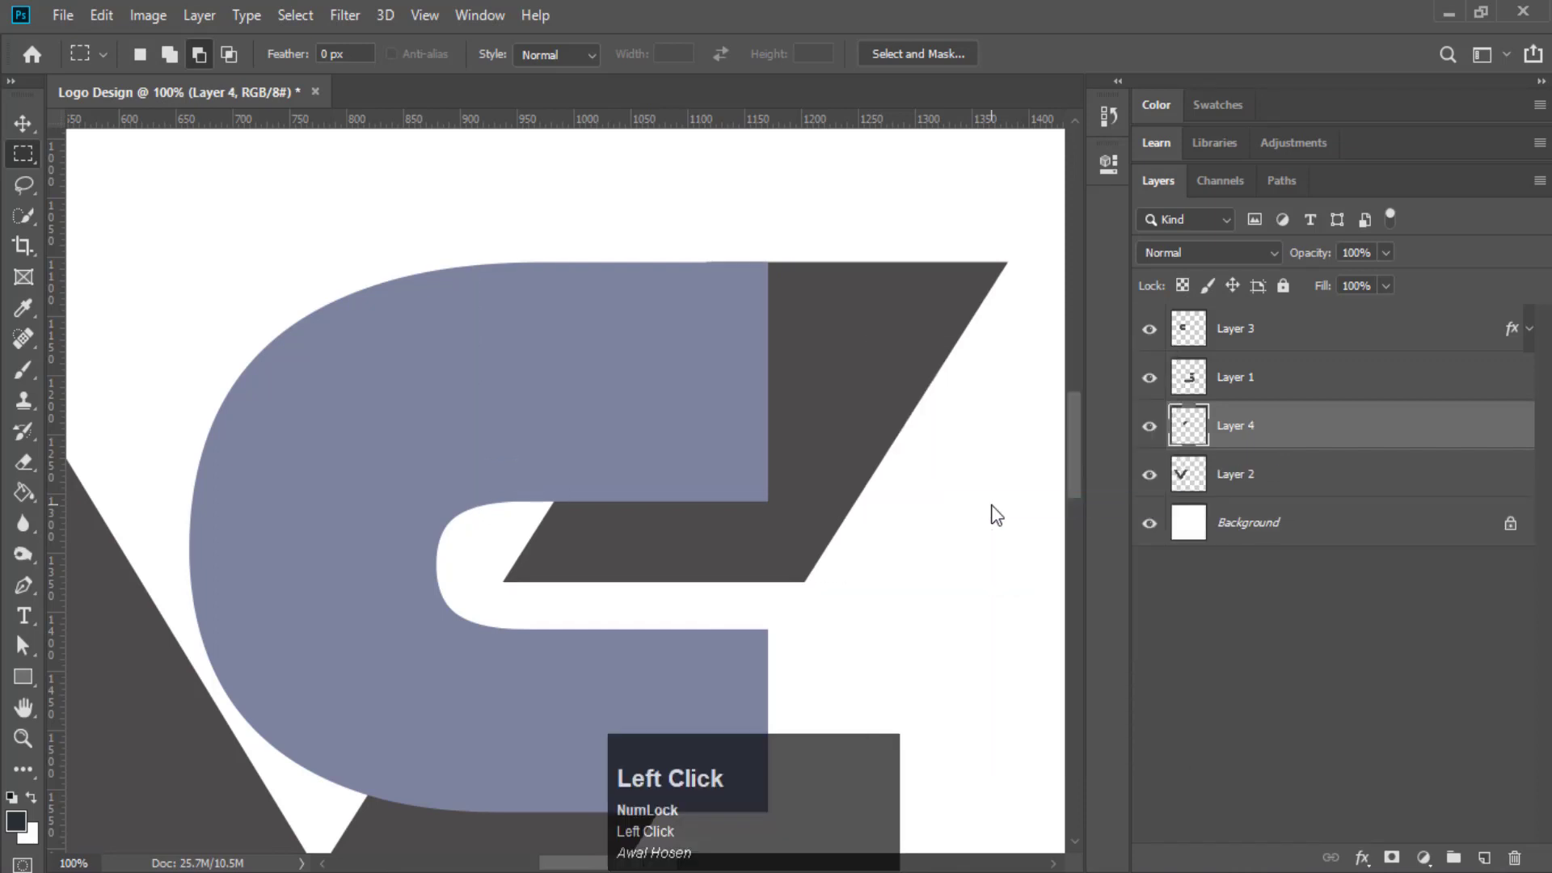
Load the copied V piece's outline as a selection and expand it by 12 pixels
left_click(1190, 437, "ctrl")
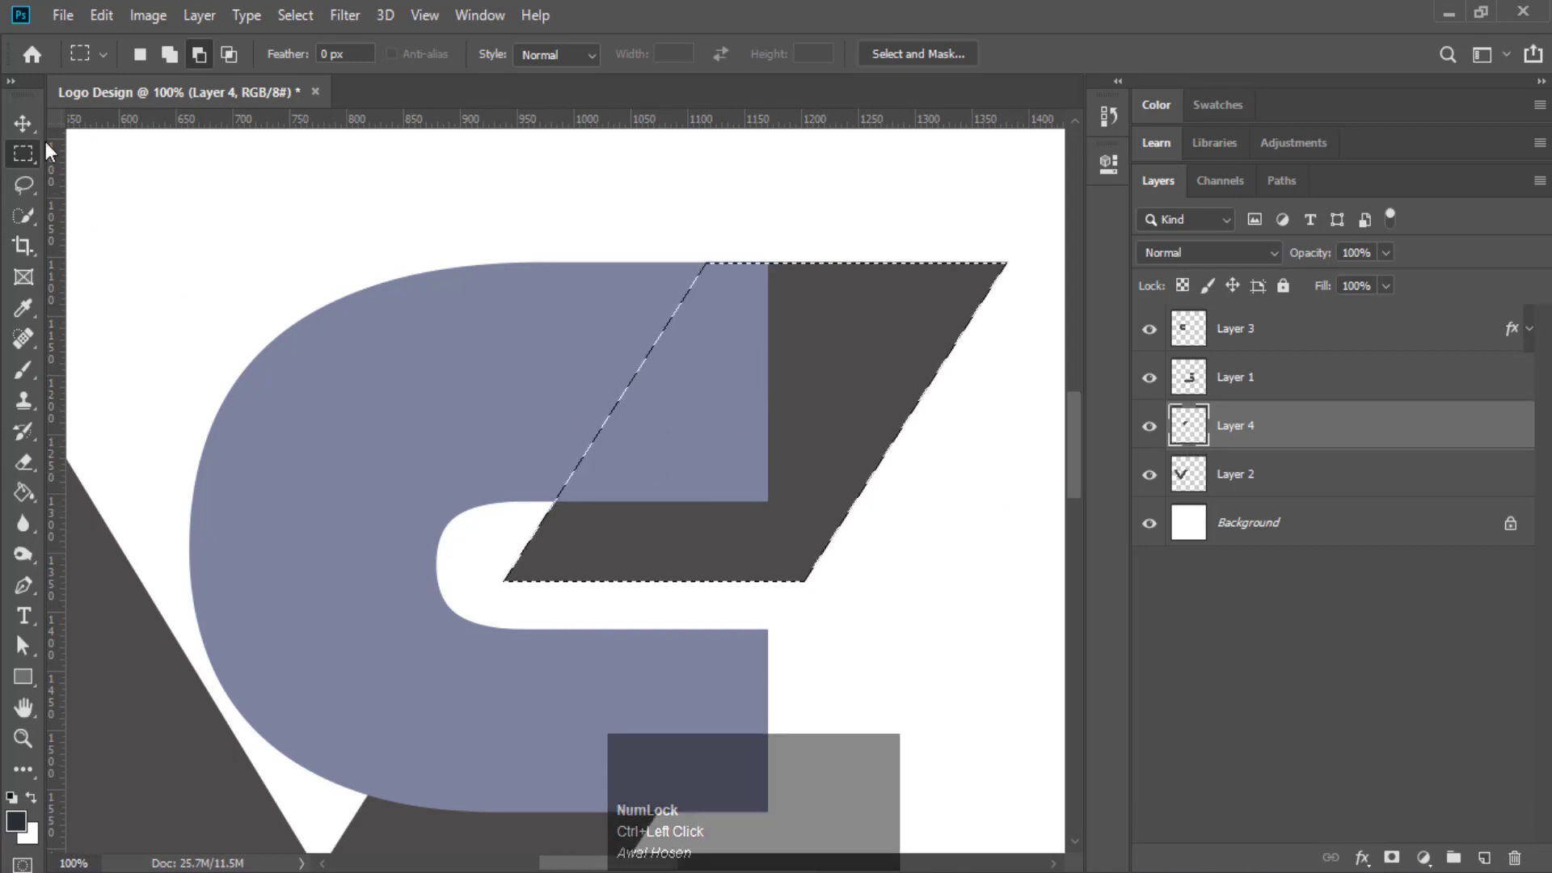
left_click(23, 123)
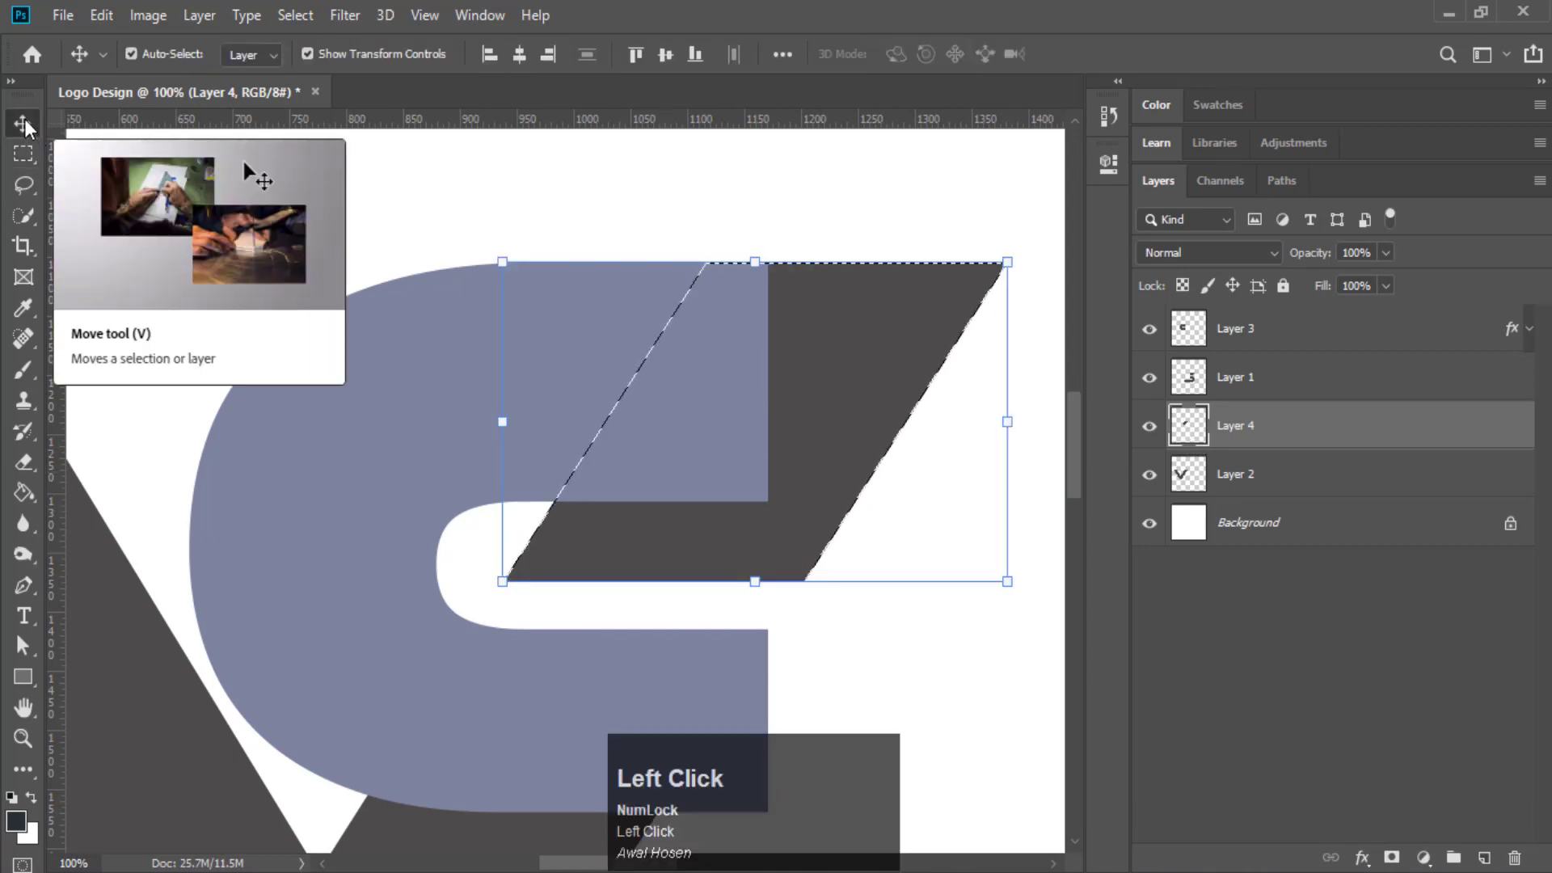
left_click(293, 17)
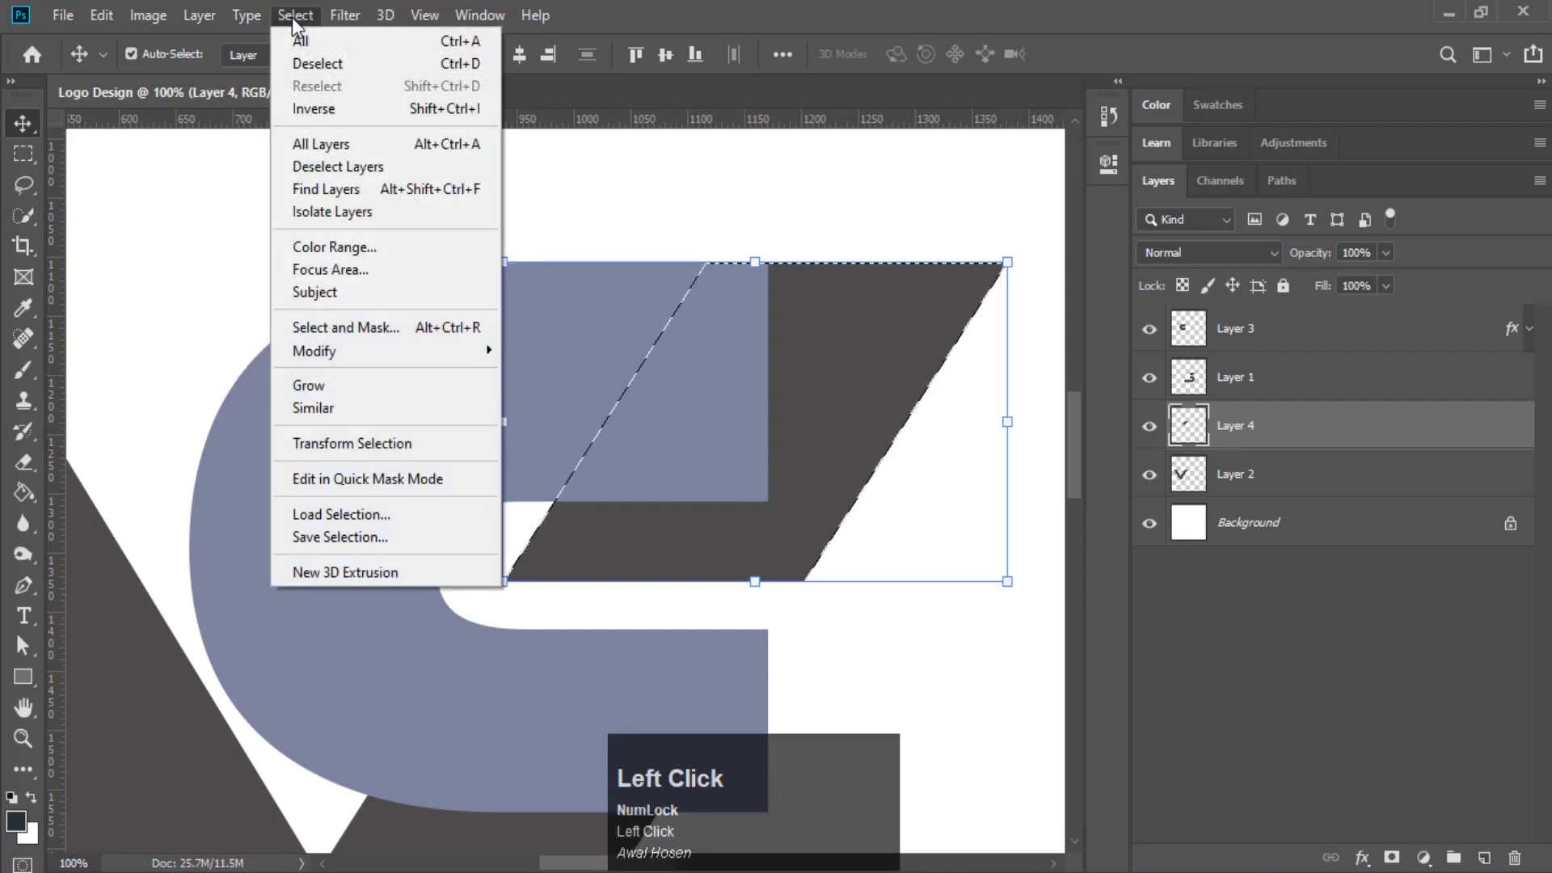
mouse_move(388, 349)
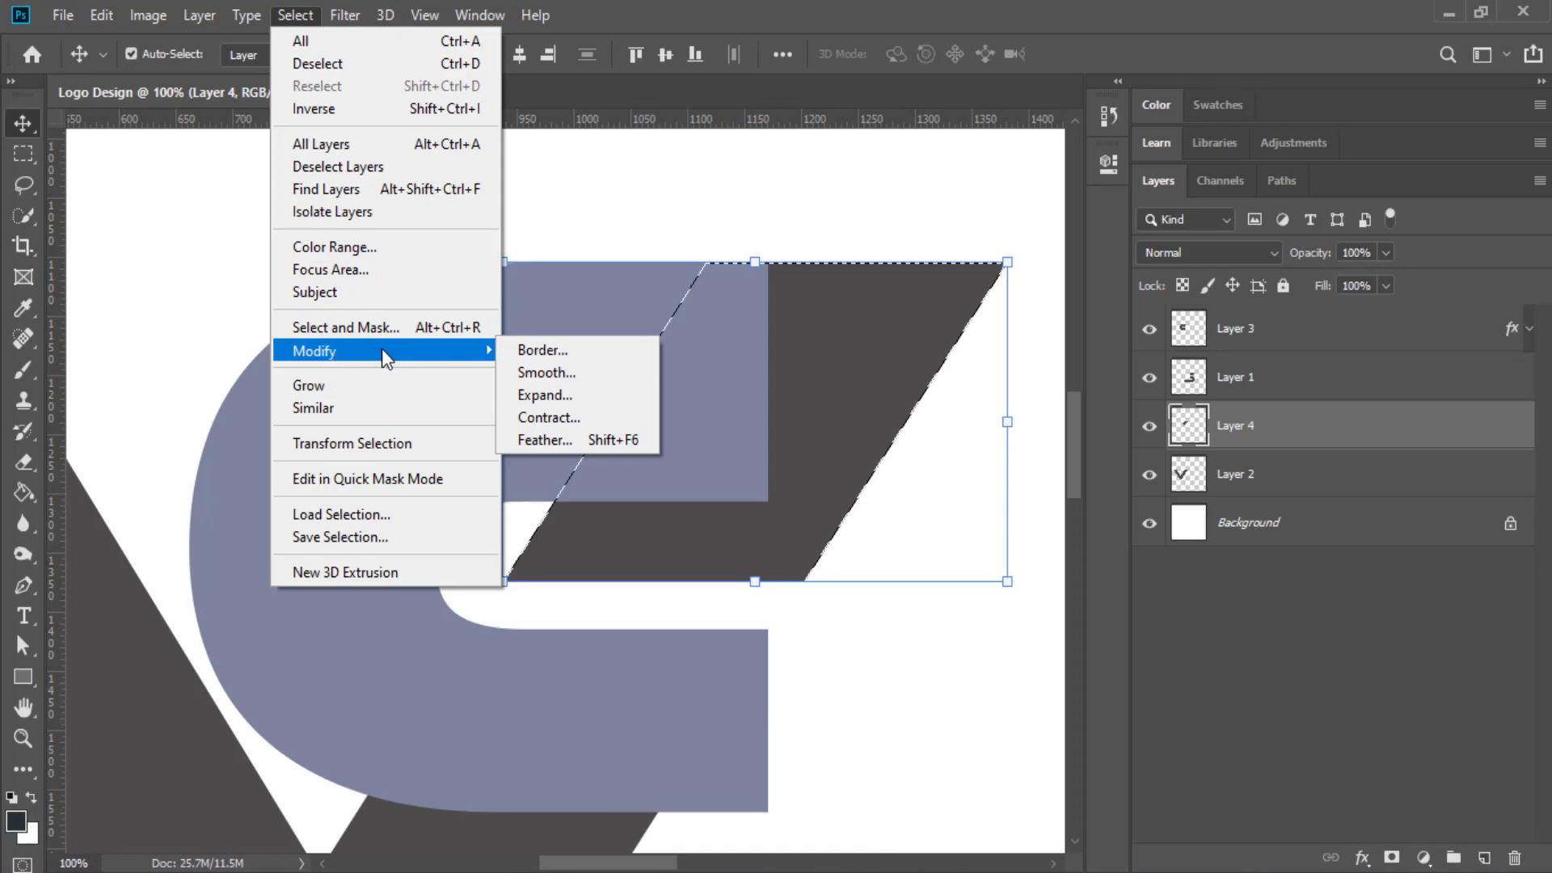
left_click(584, 395)
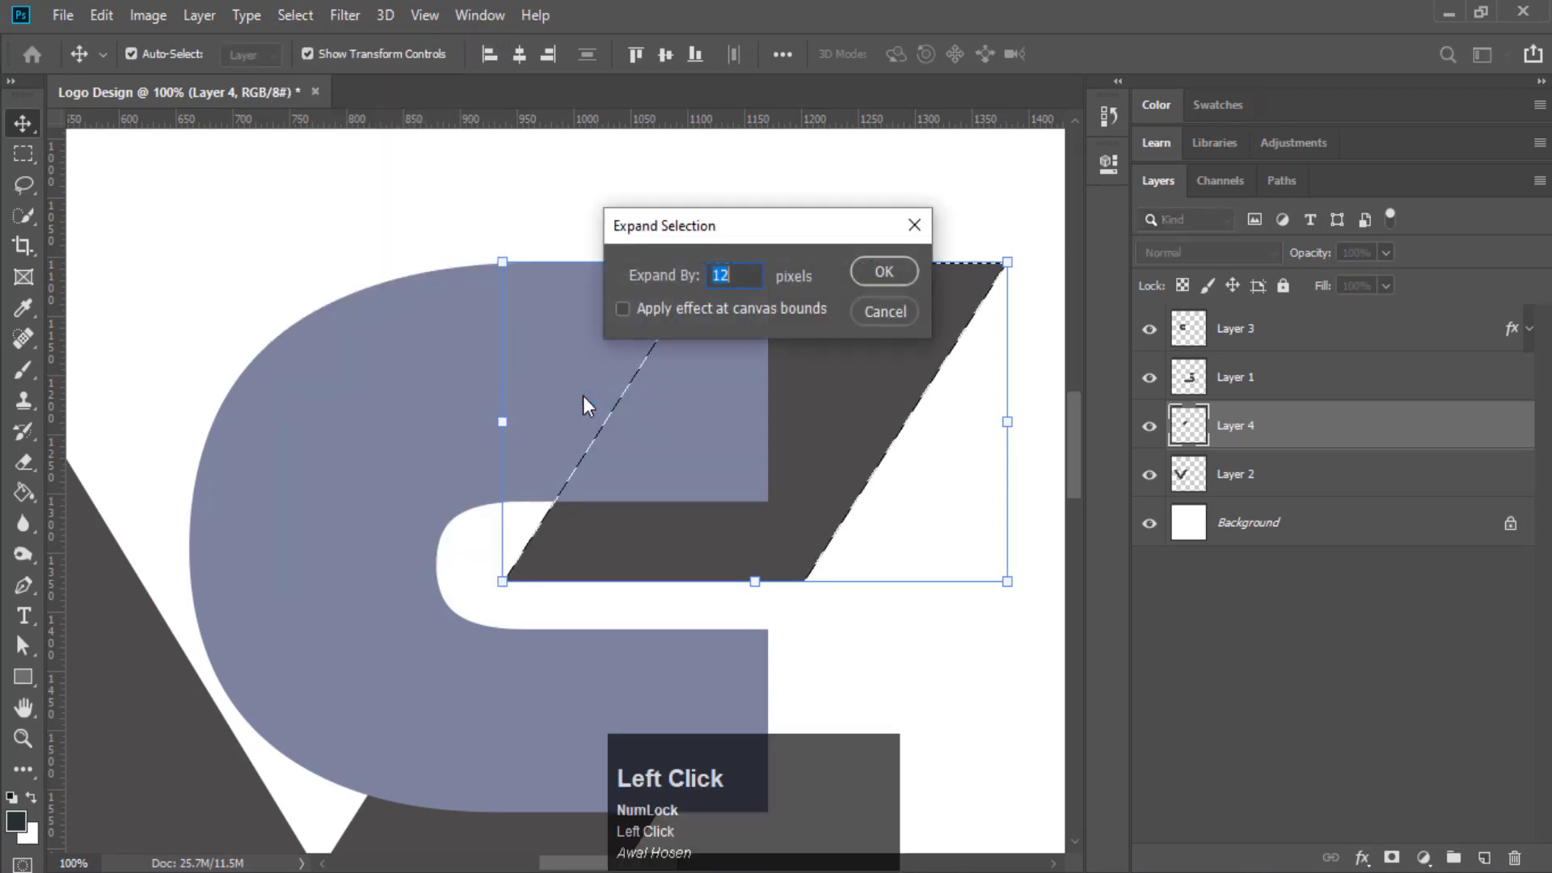
type("1")
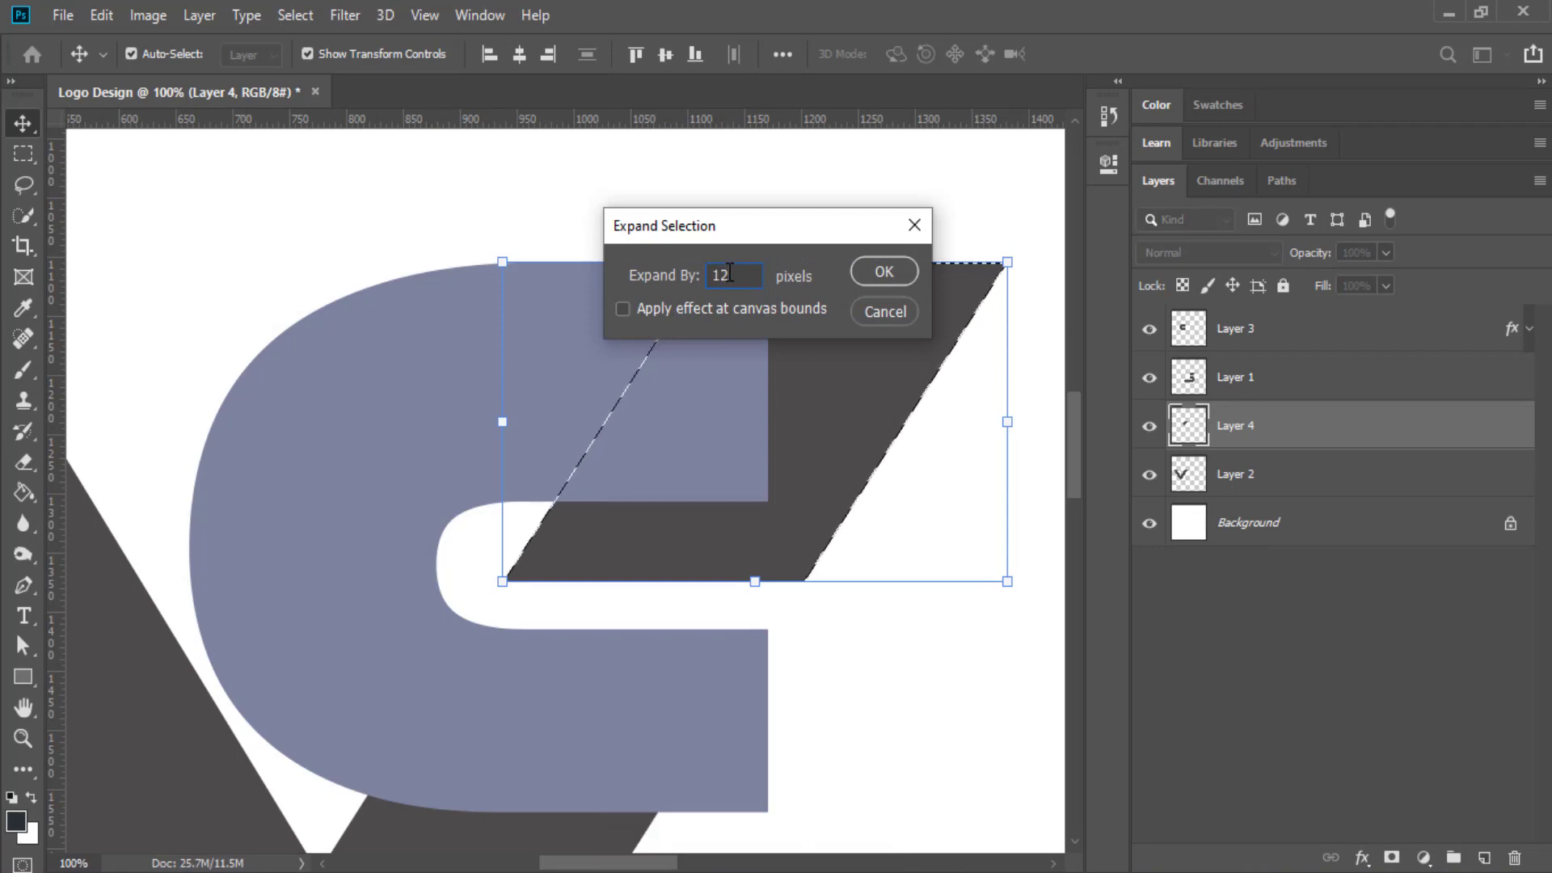
left_click(887, 272)
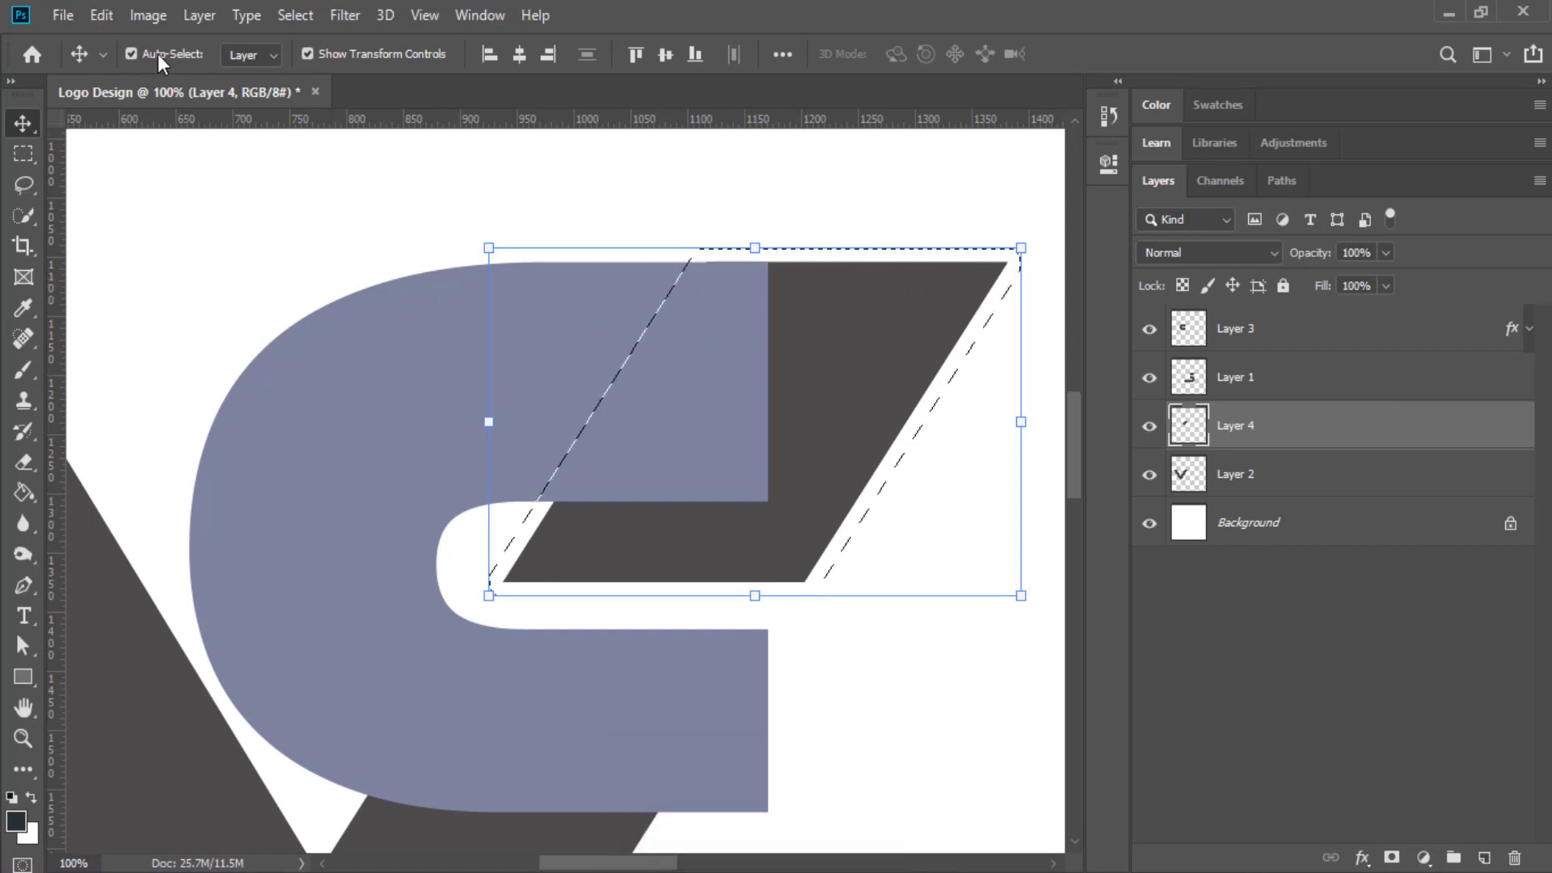
Erase the expanded selection area from the S curve on Layer 3 and deselect
right_click(382, 365)
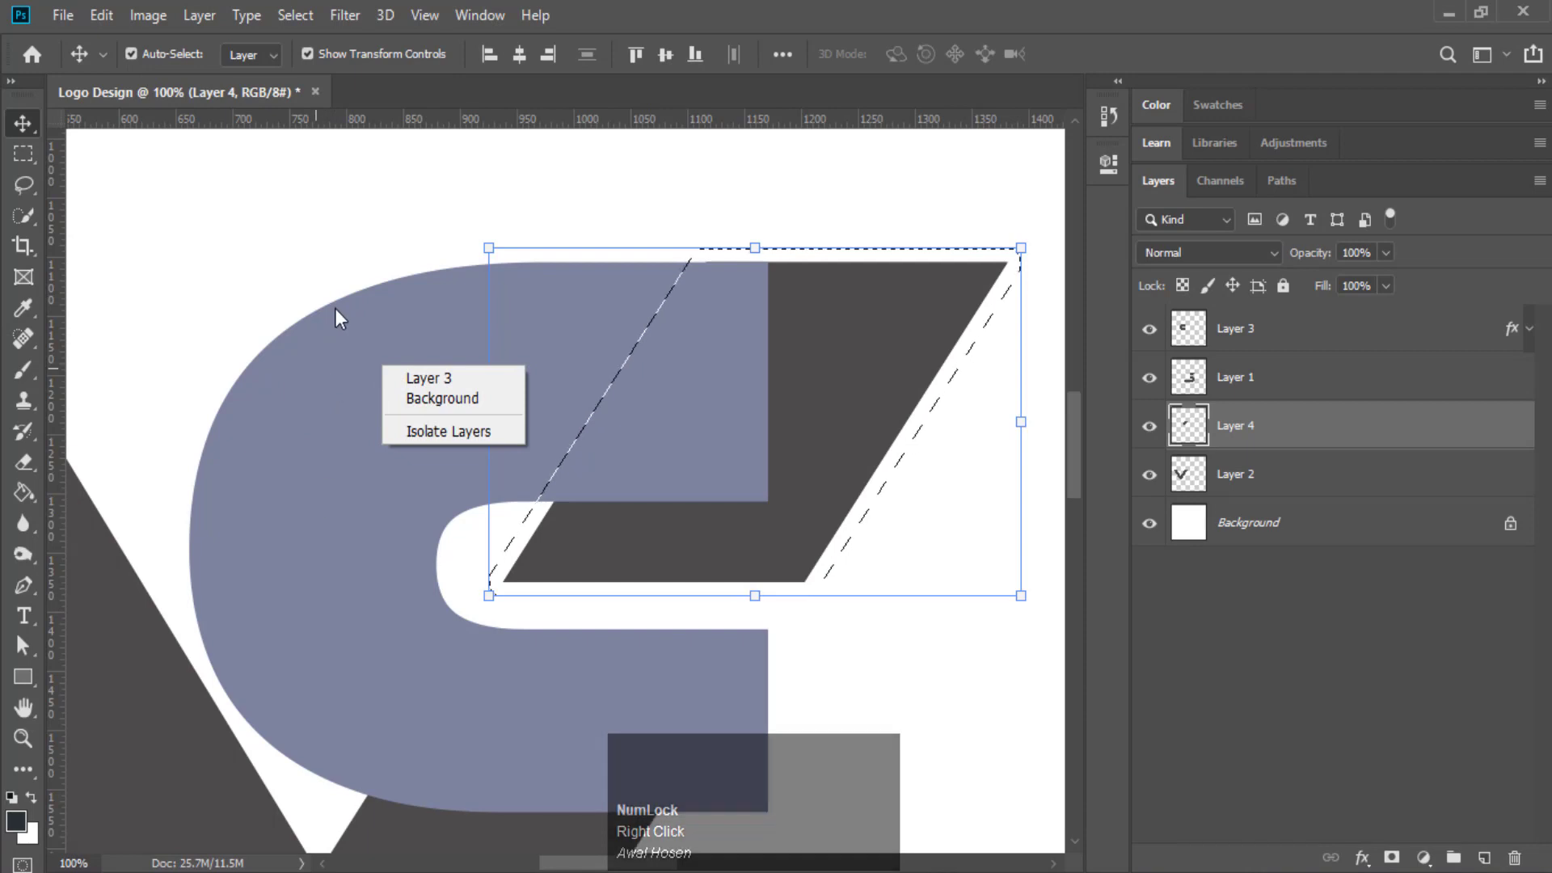
left_click(440, 386)
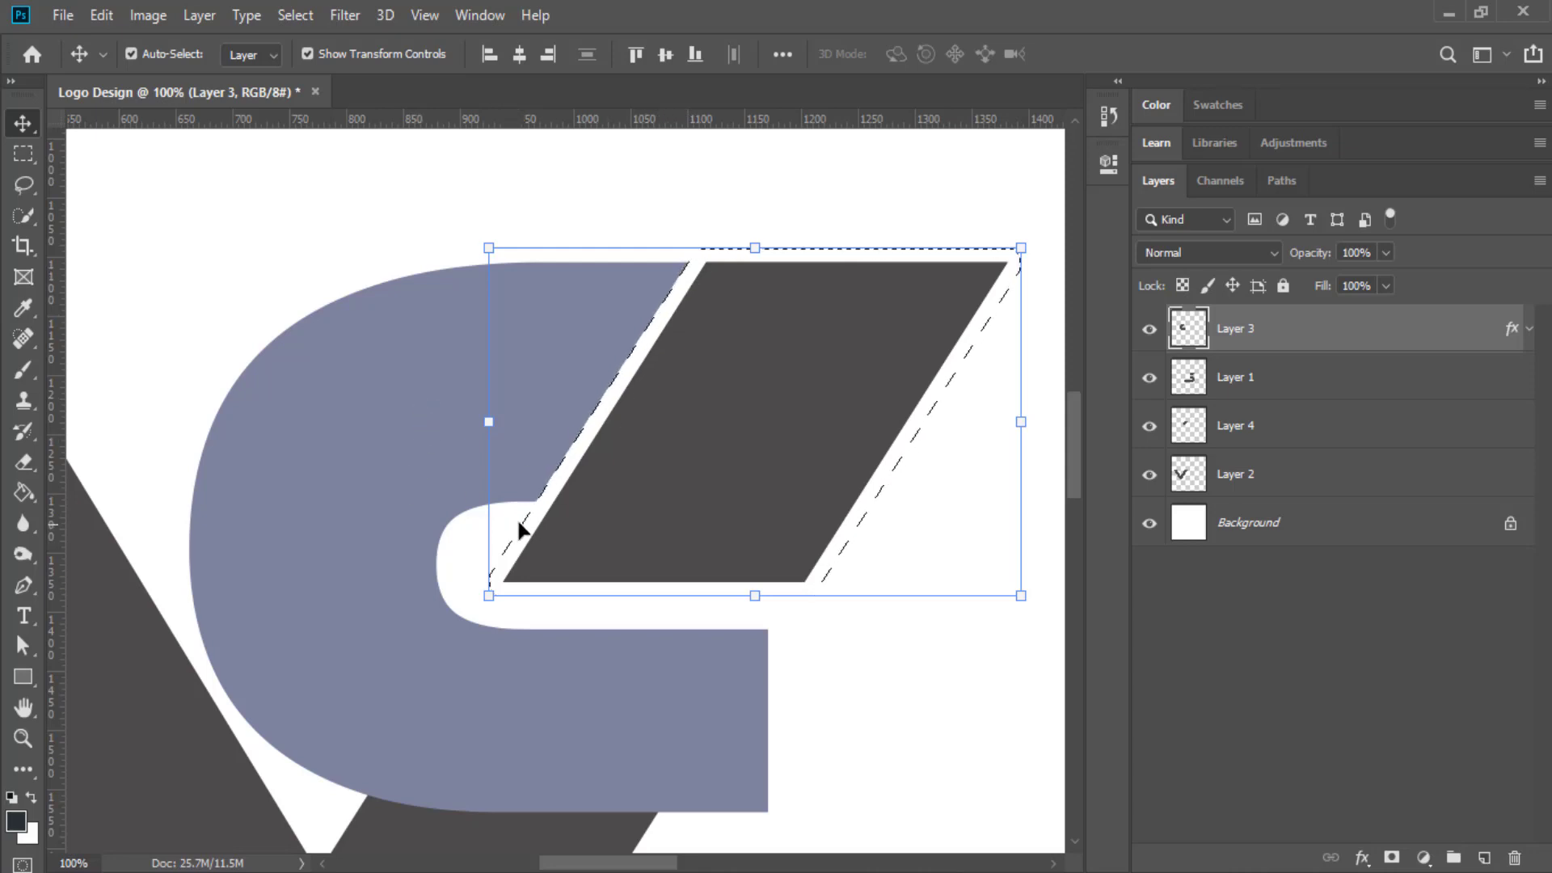
key("ctrl+d")
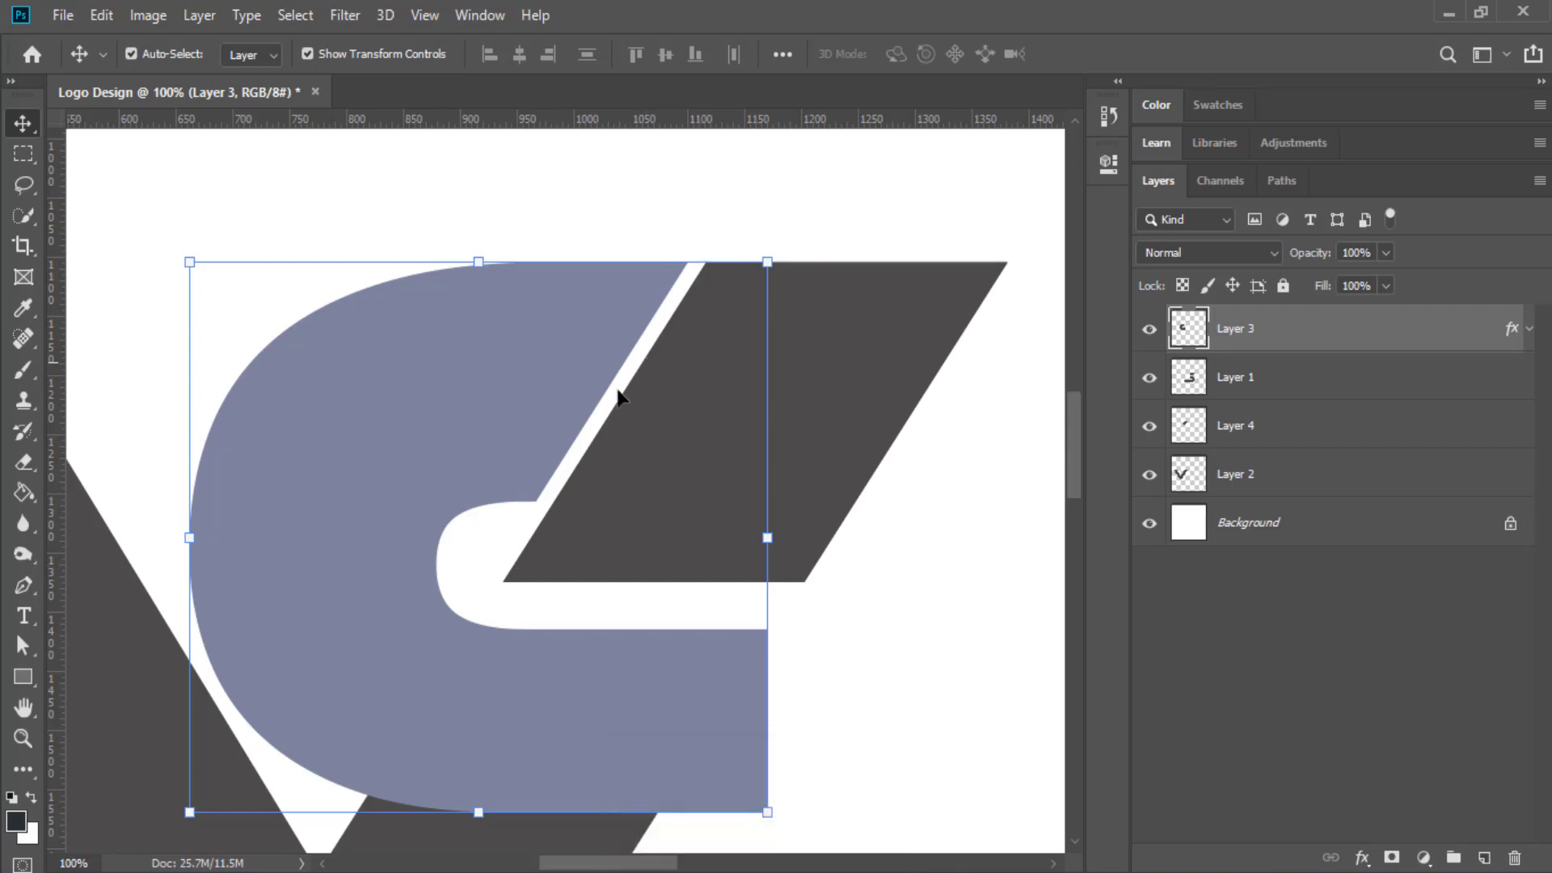
Load the S curve's outline from Layer 3 as a selection and expand it by 12 pixels
left_click_drag(1075, 437, 1077, 469)
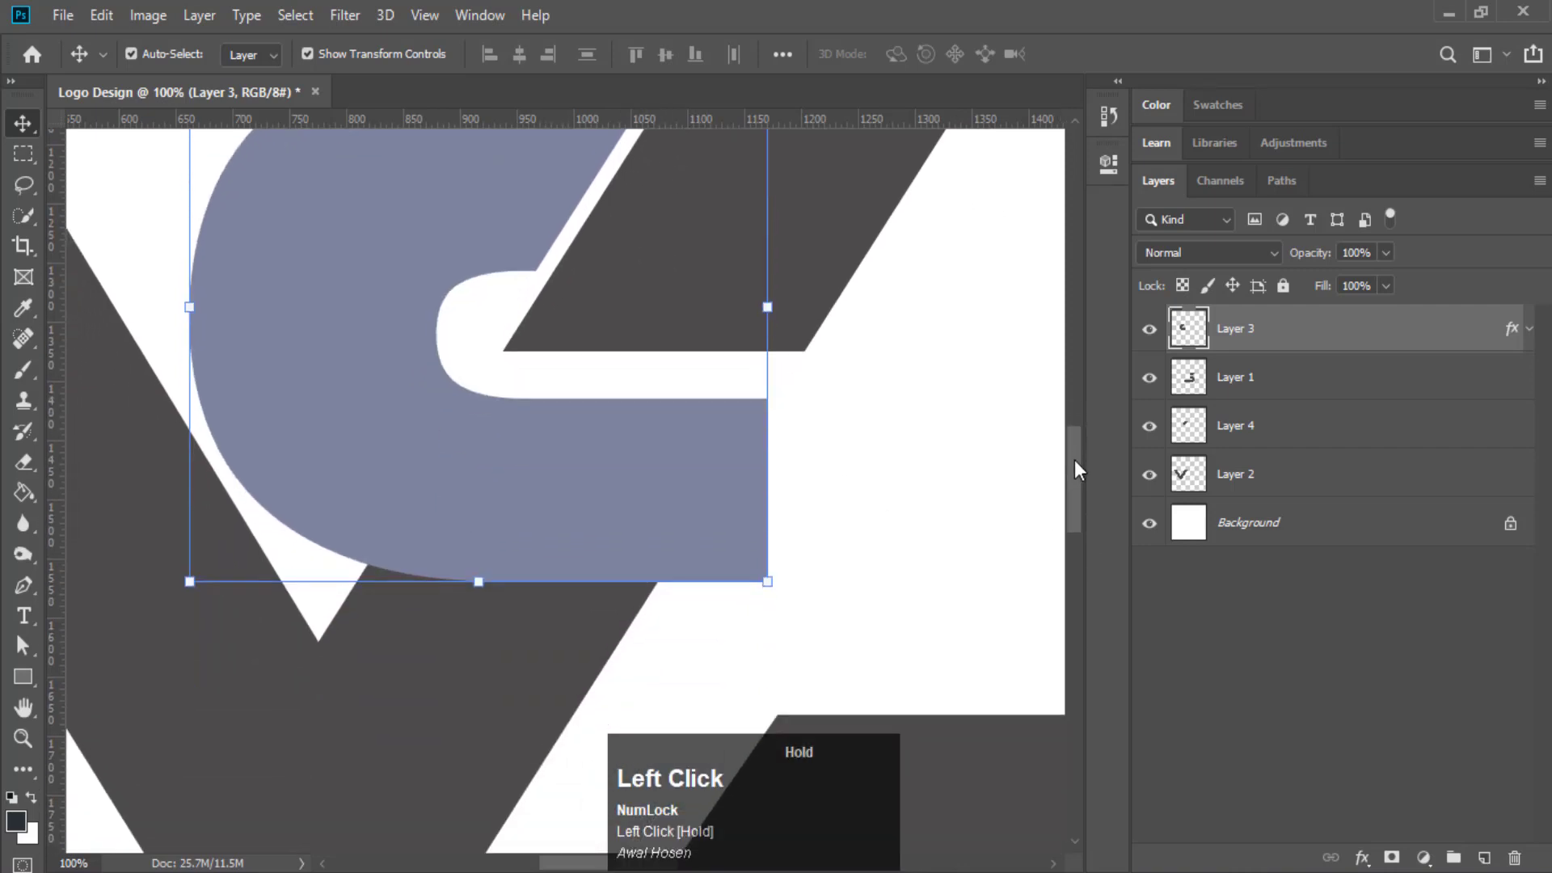
left_click(1237, 336)
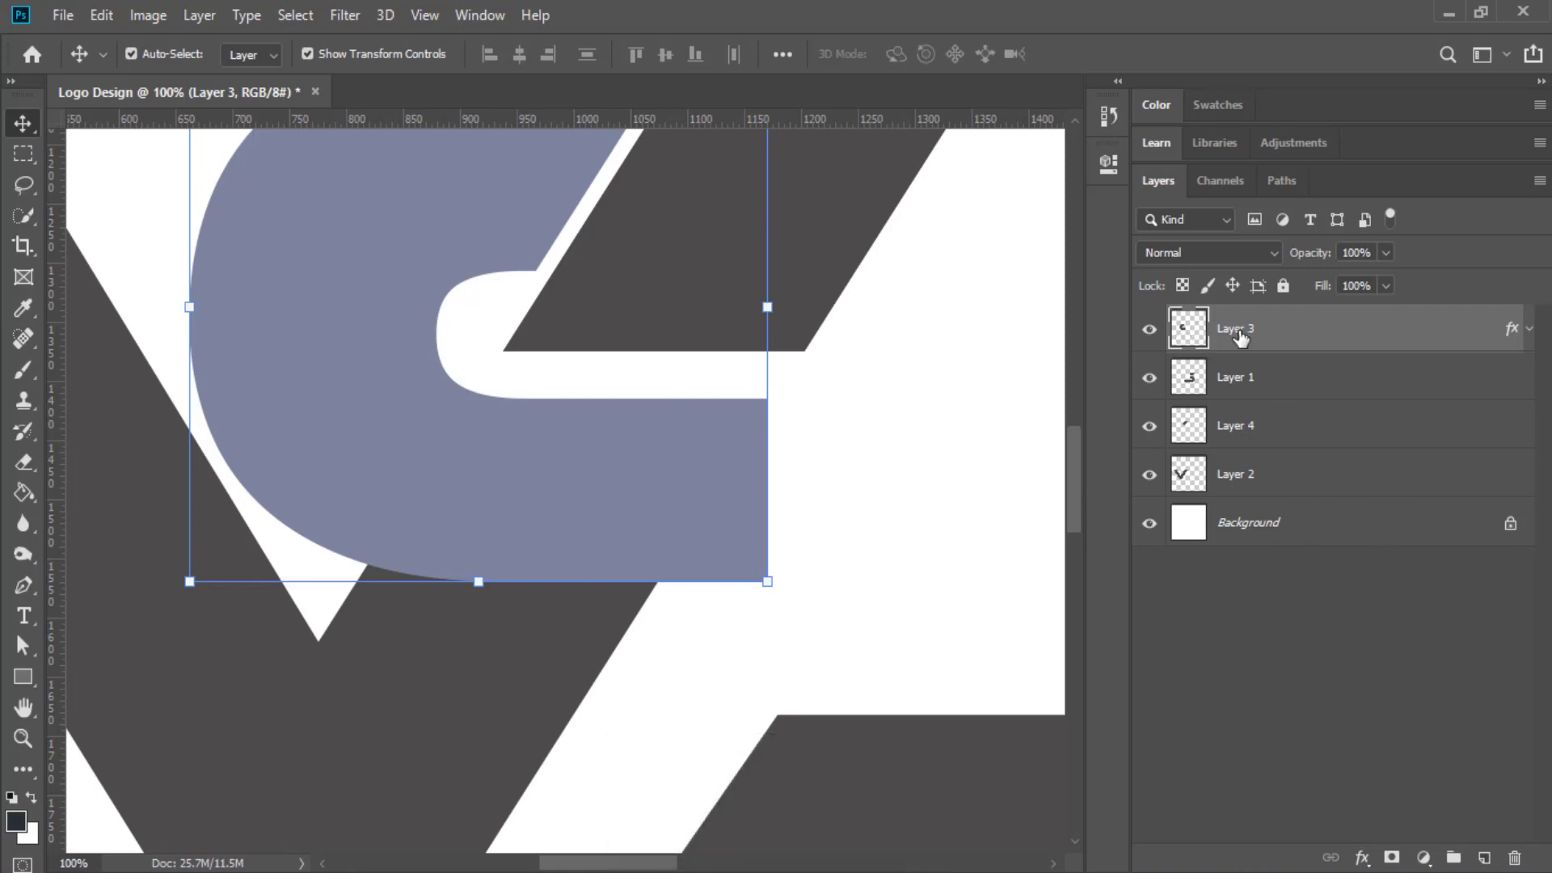
key("ctrl")
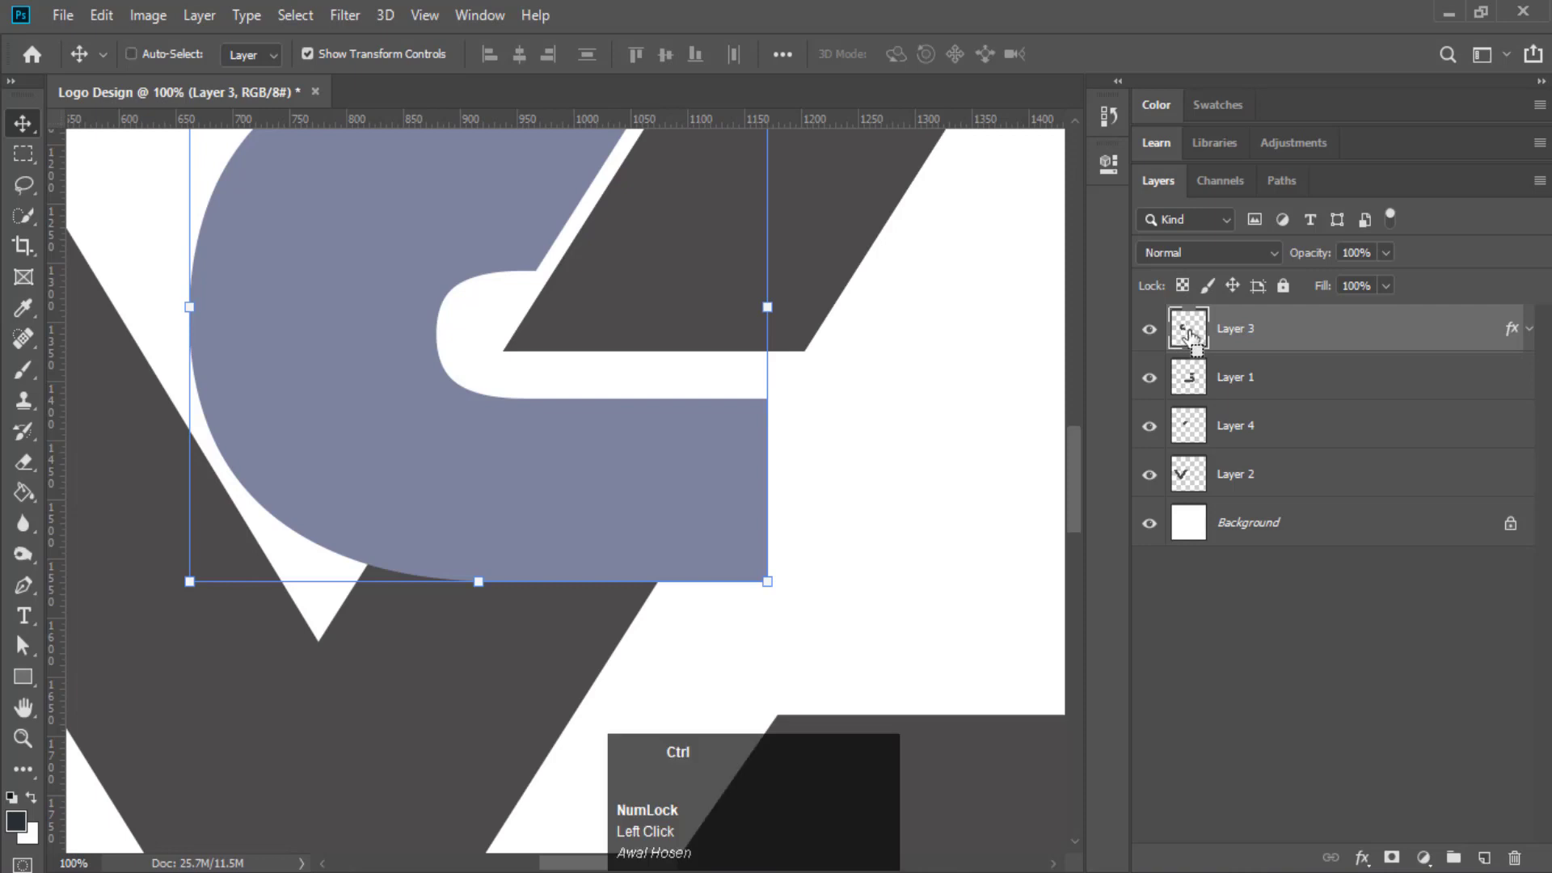
left_click(1186, 328, "ctrl")
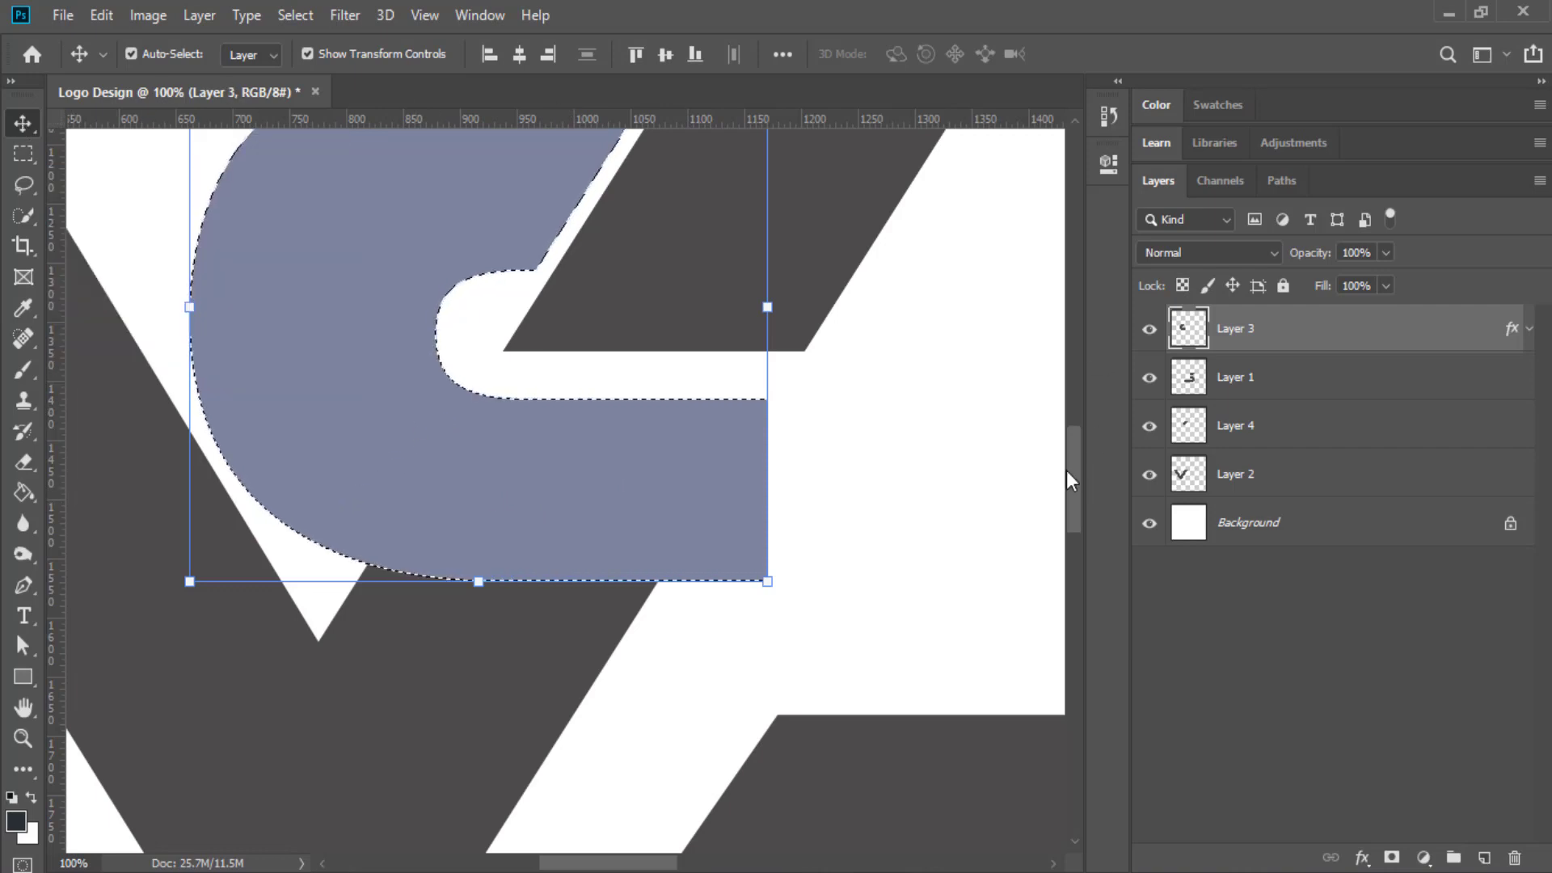
mouse_move(1072, 472)
left_mouse_down()
mouse_move(1075, 446)
mouse_move(1077, 466)
left_mouse_up()
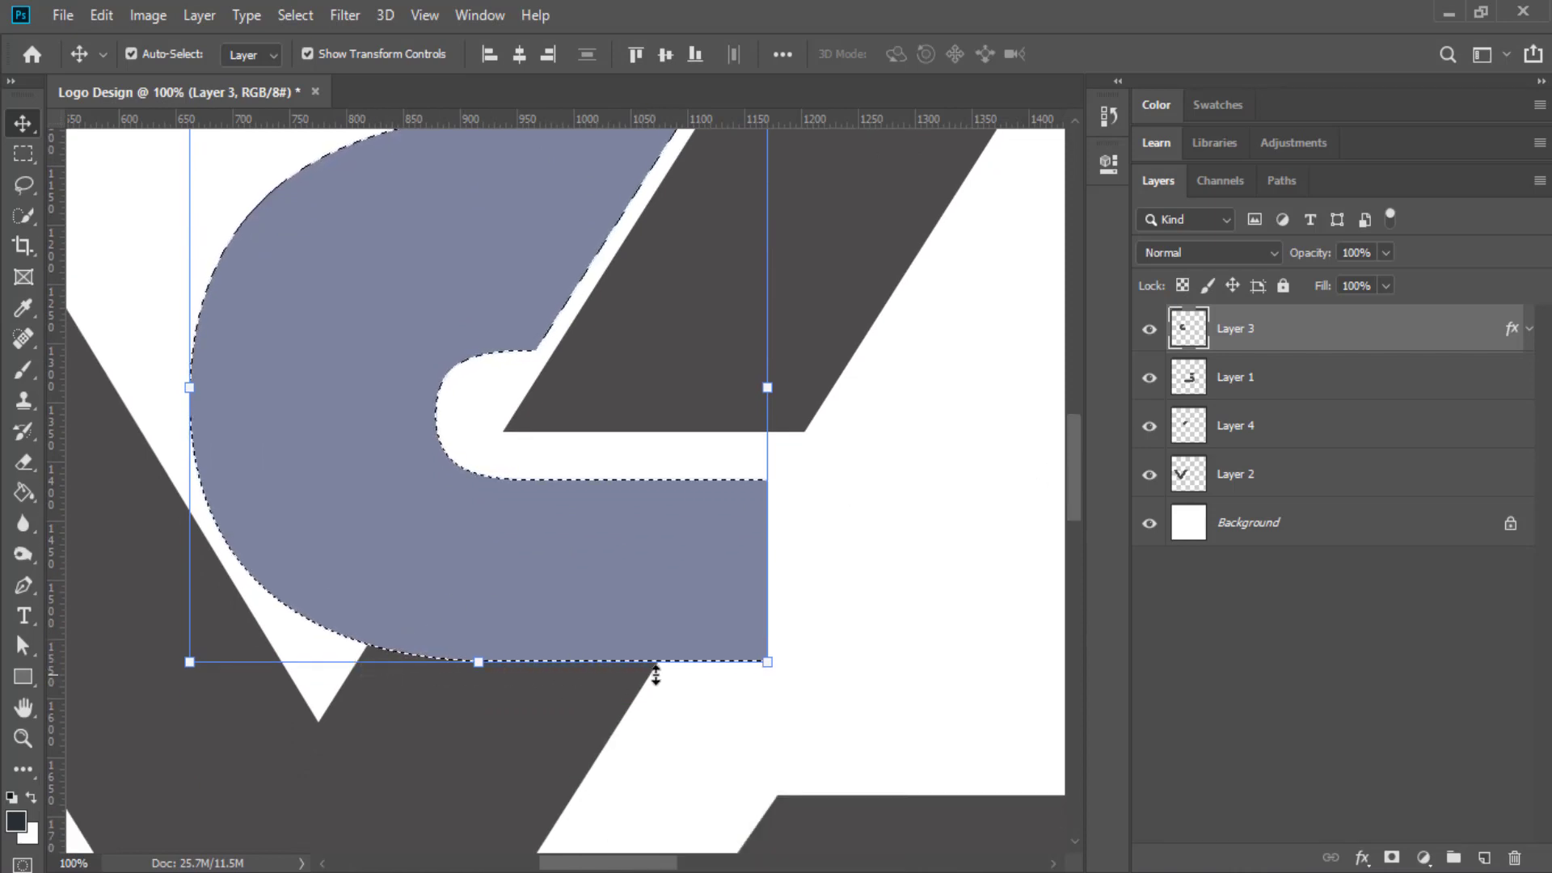
left_click(308, 14)
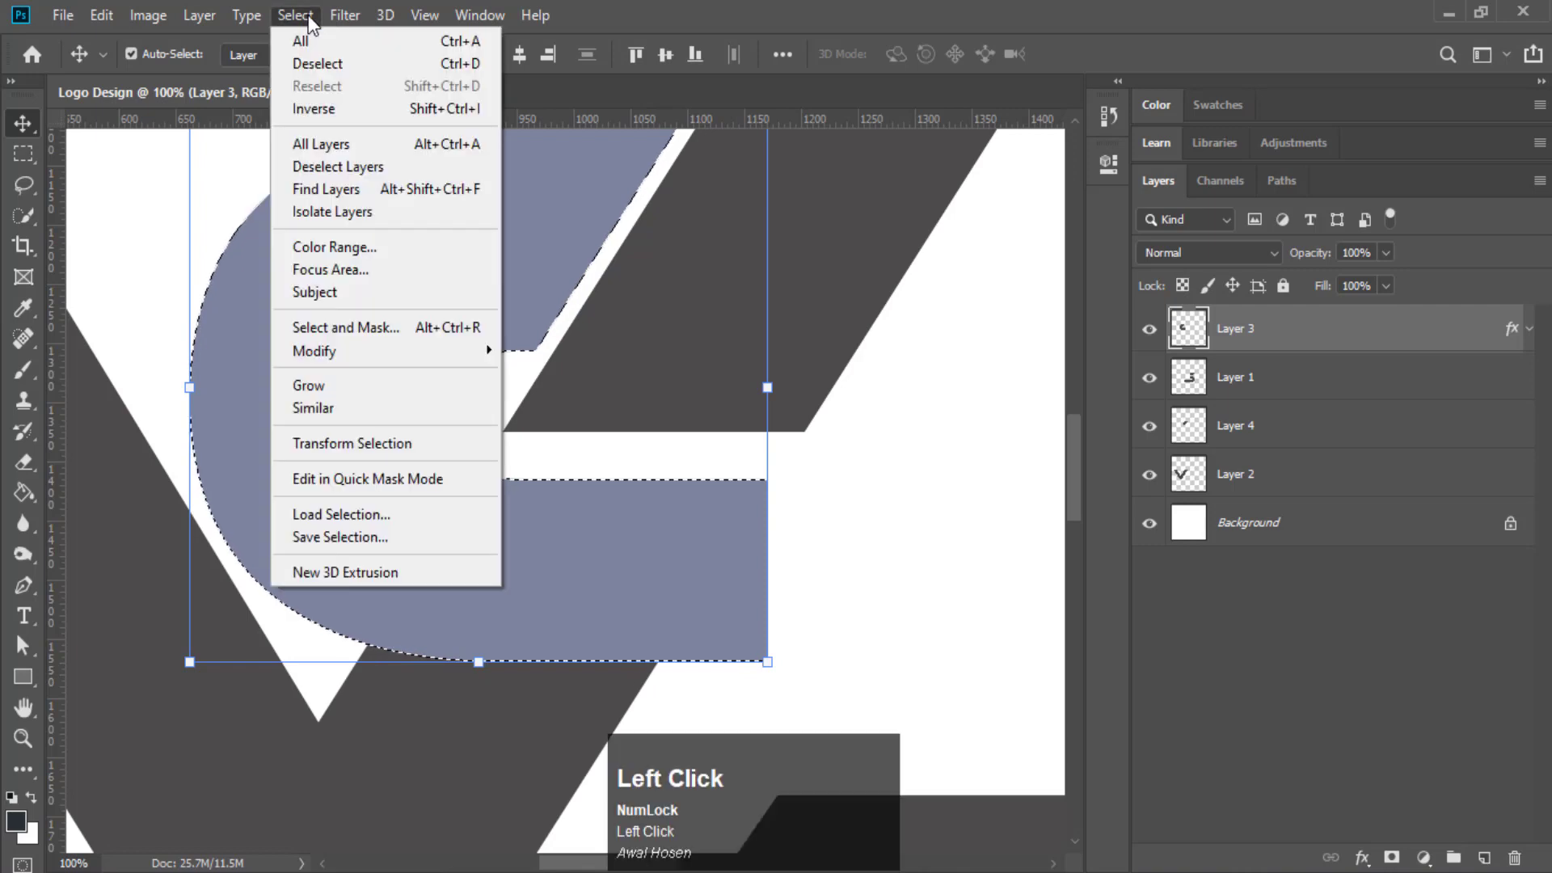
left_click(362, 351)
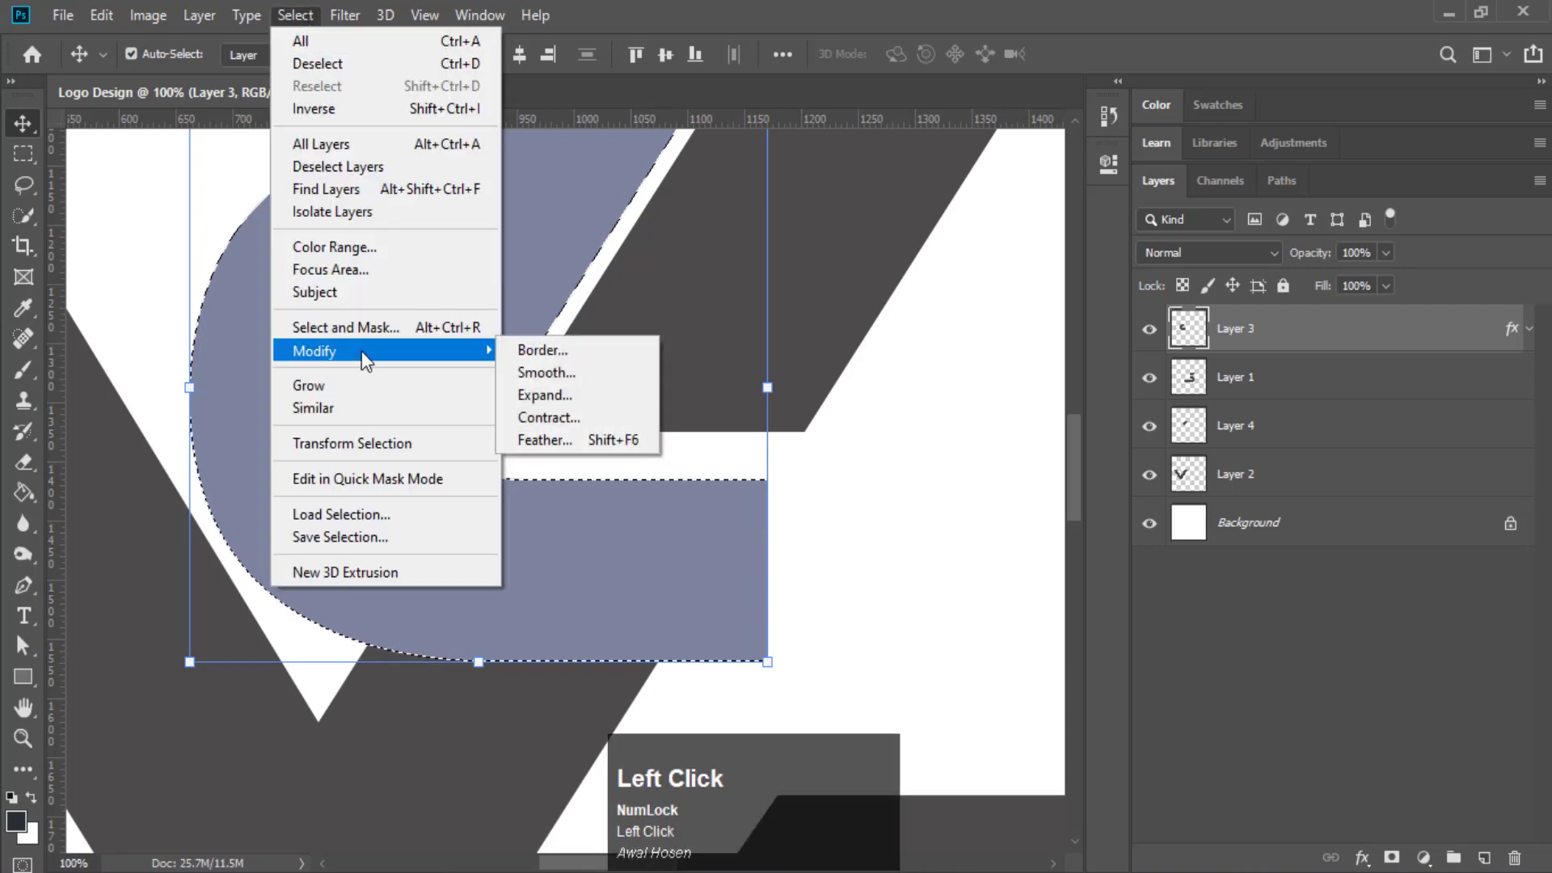
left_click(574, 394)
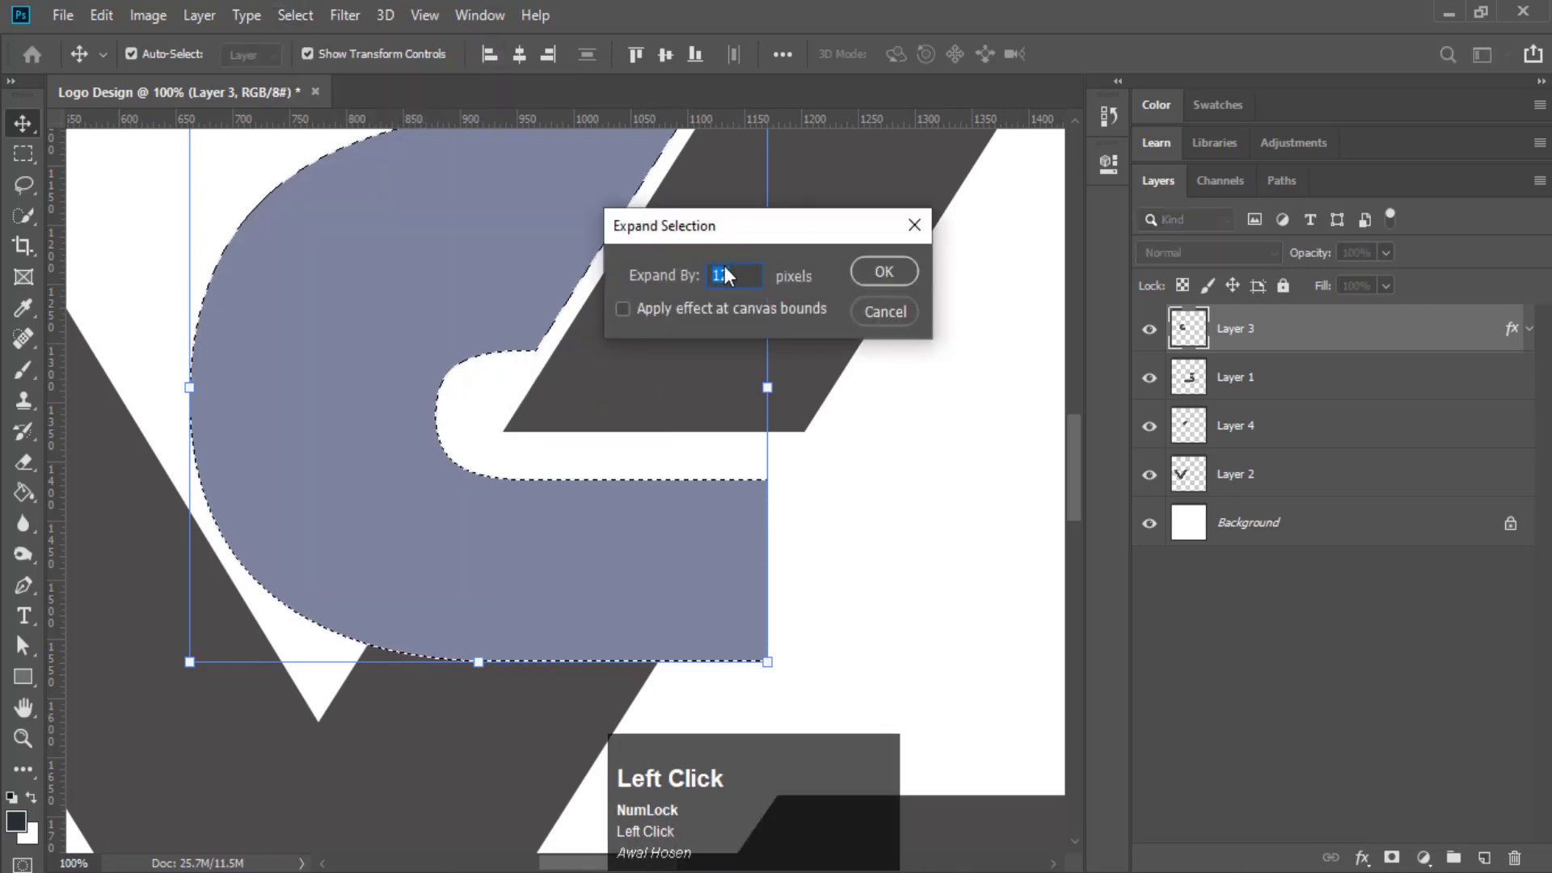
left_click(901, 273)
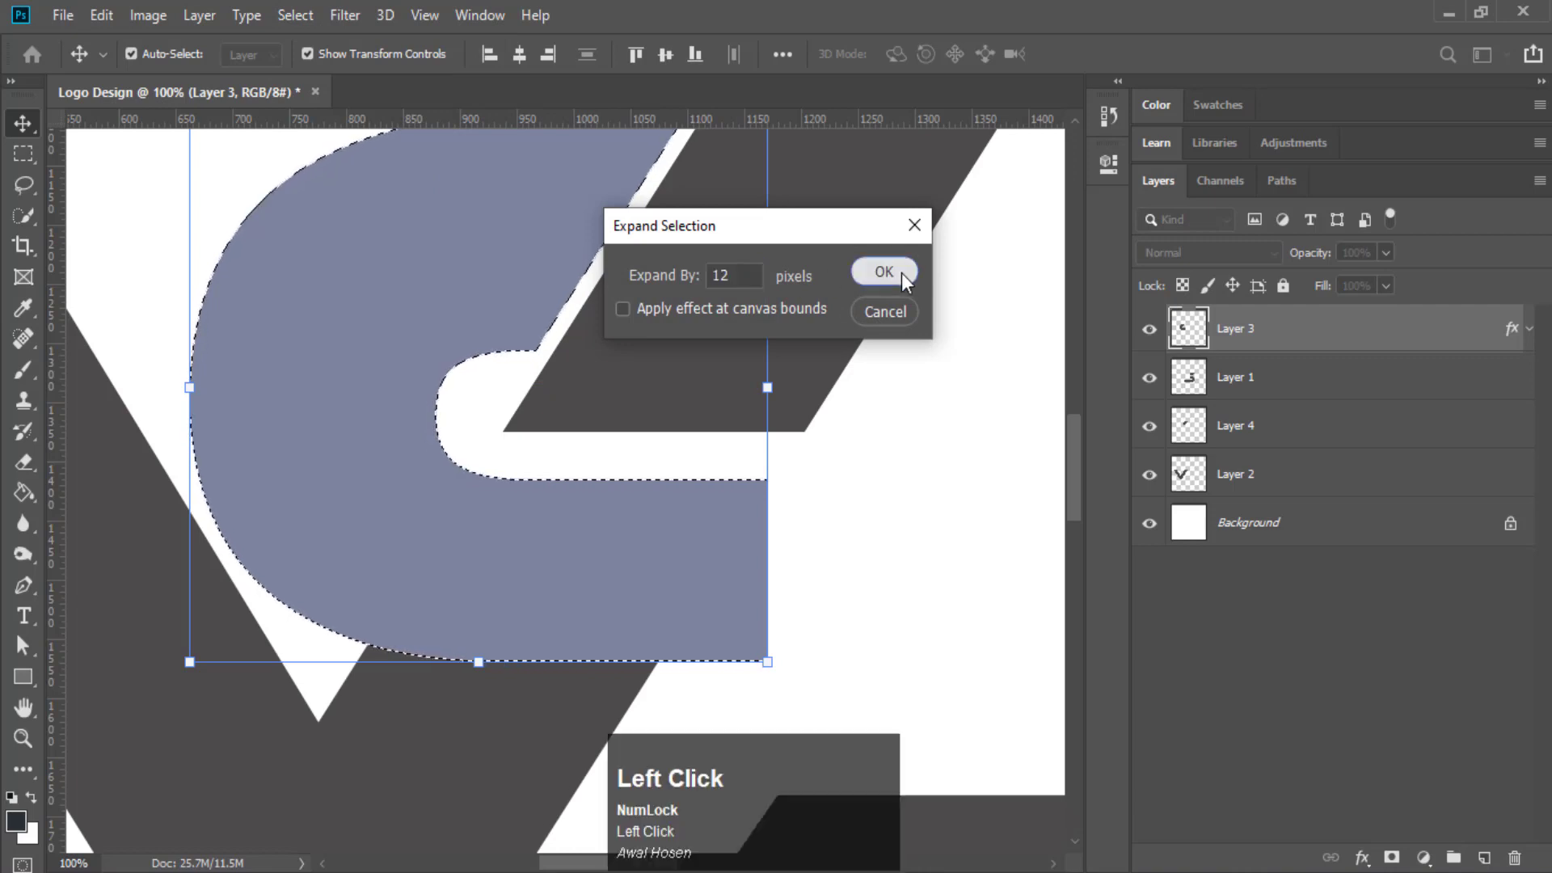
Erase the expanded selection area from the V on Layer 2 and deselect
left_click(1225, 483)
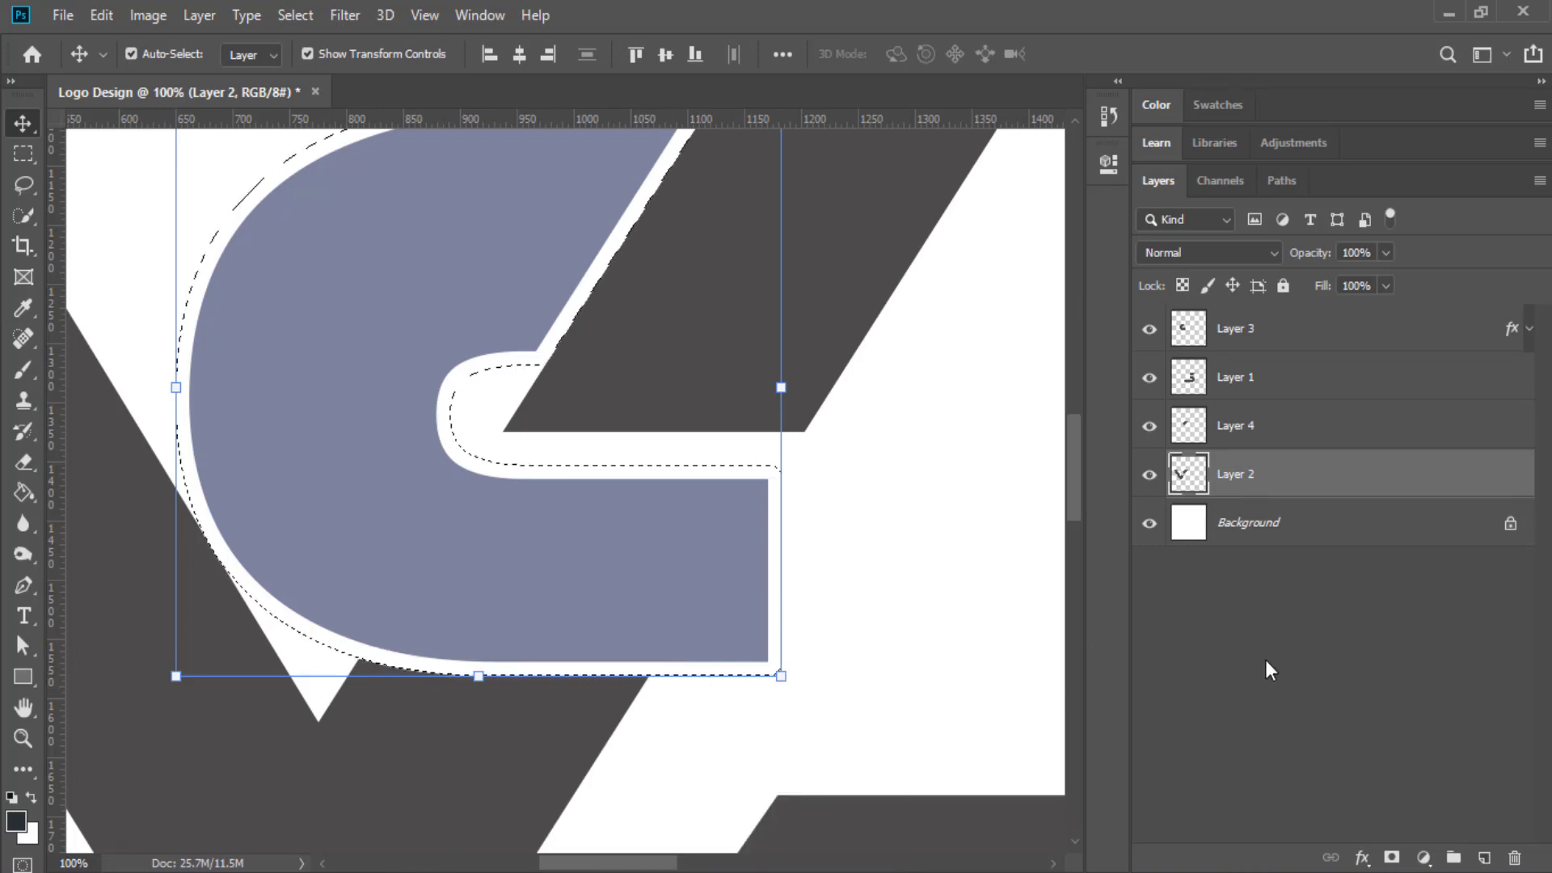
key("ctrl+d")
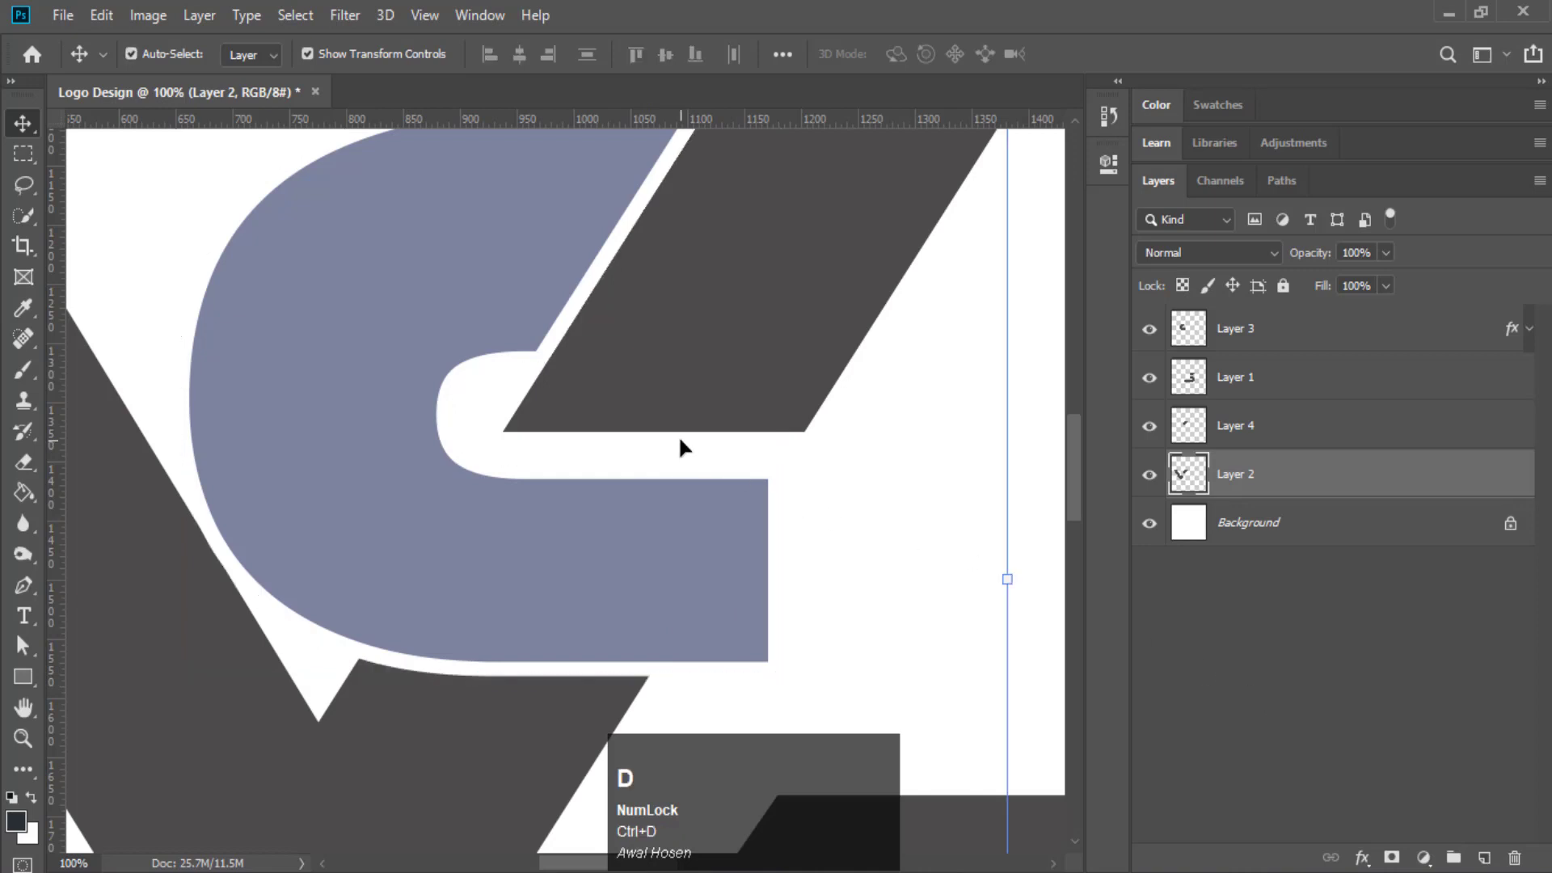
key("ctrl+0")
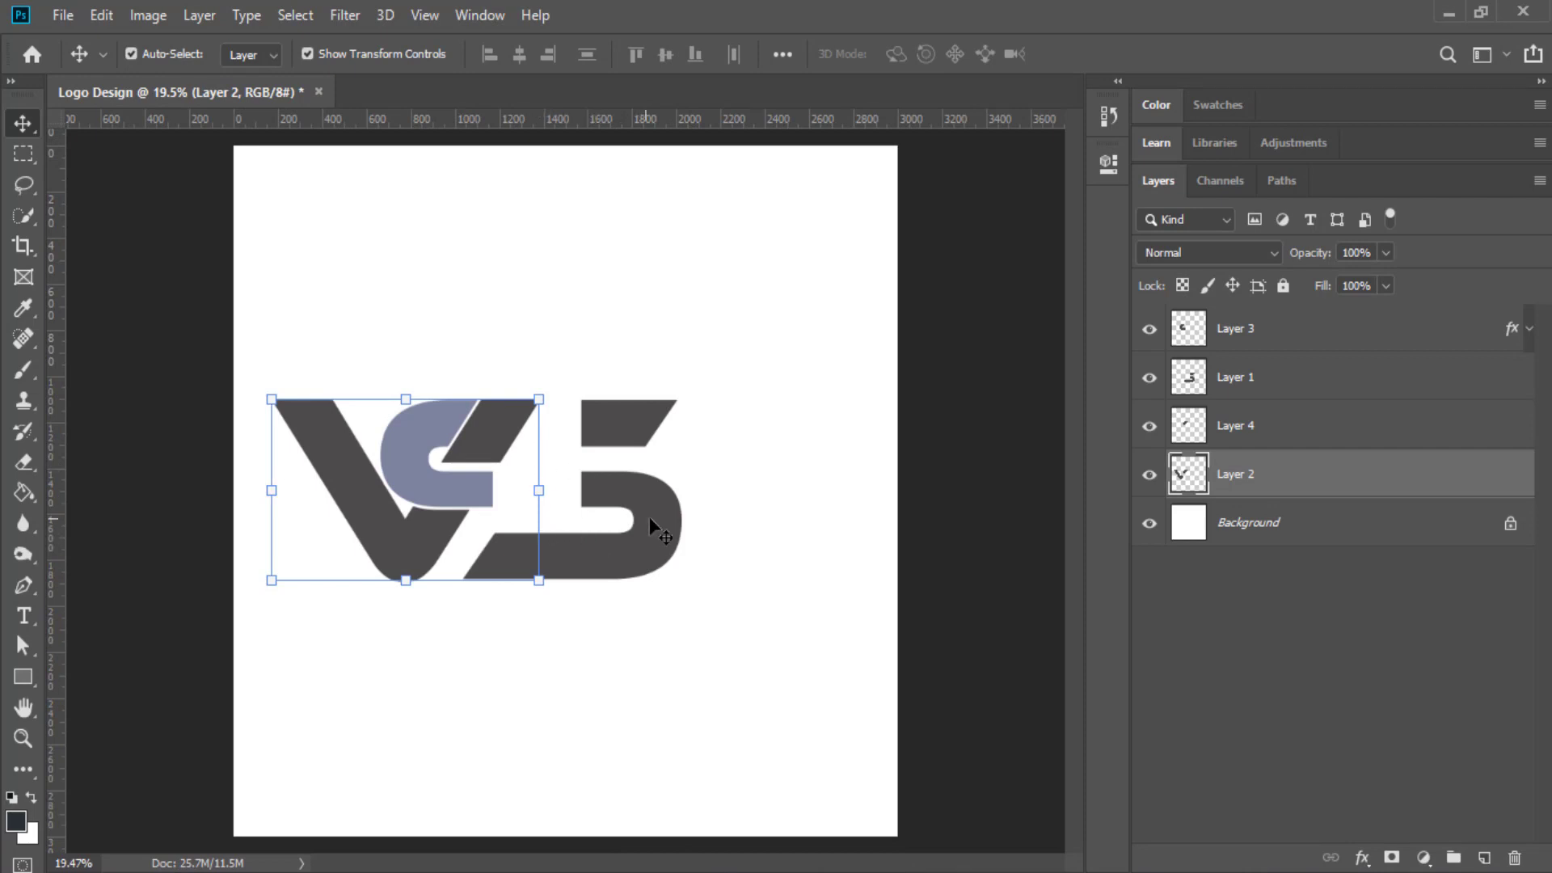
Draw a rectangle about 116 by 55 px over the upper-right corner of the V's detached piece
left_click(22, 738)
left_click(531, 438)
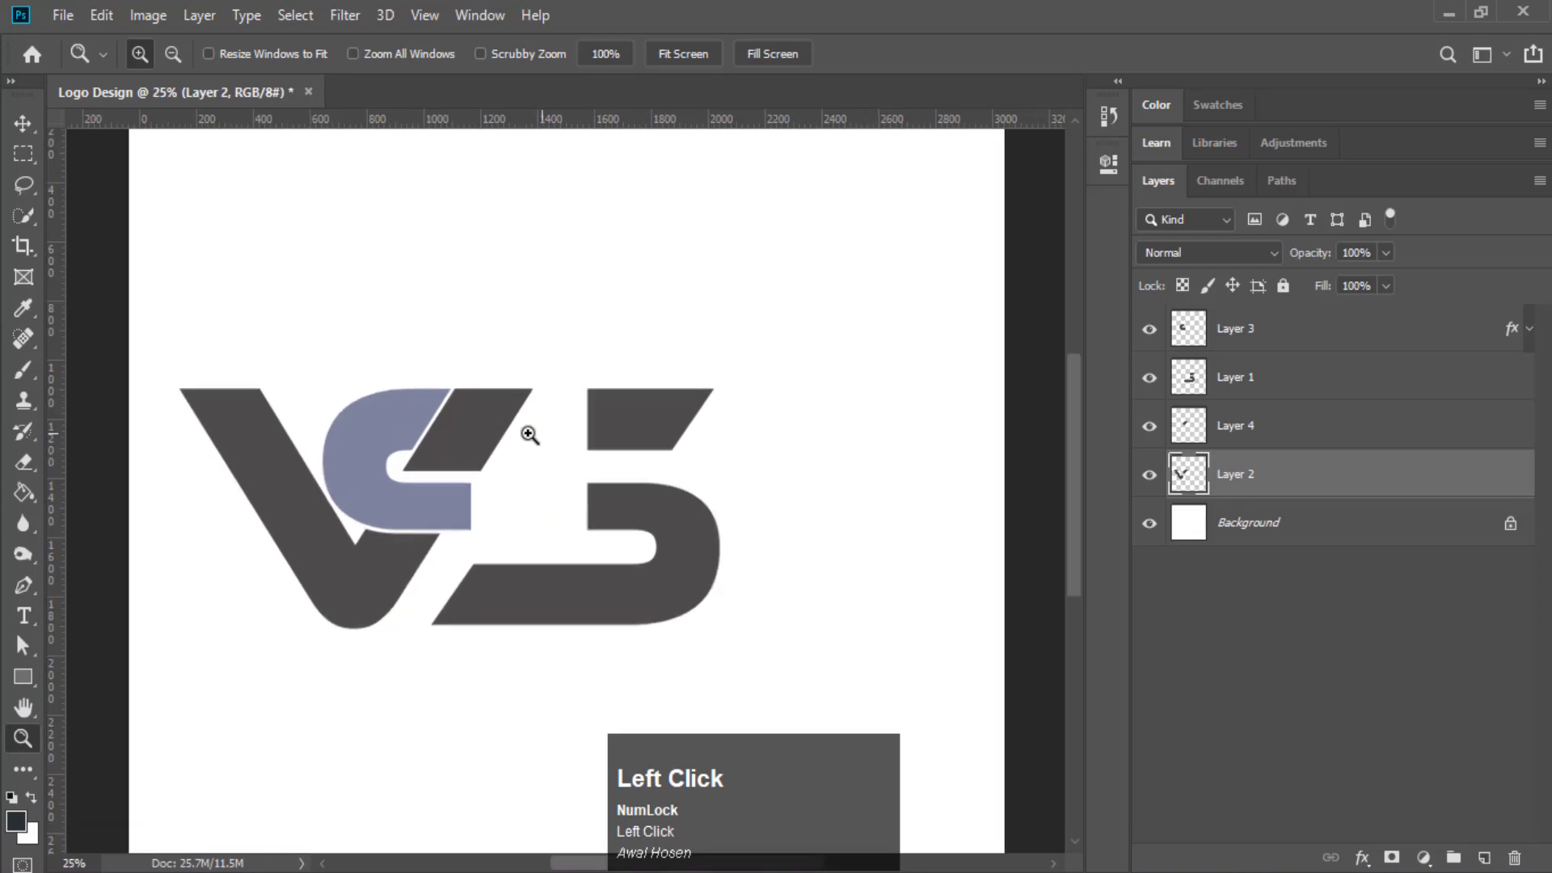
left_click(530, 436)
left_click(503, 439)
left_click(493, 440)
left_click(634, 398)
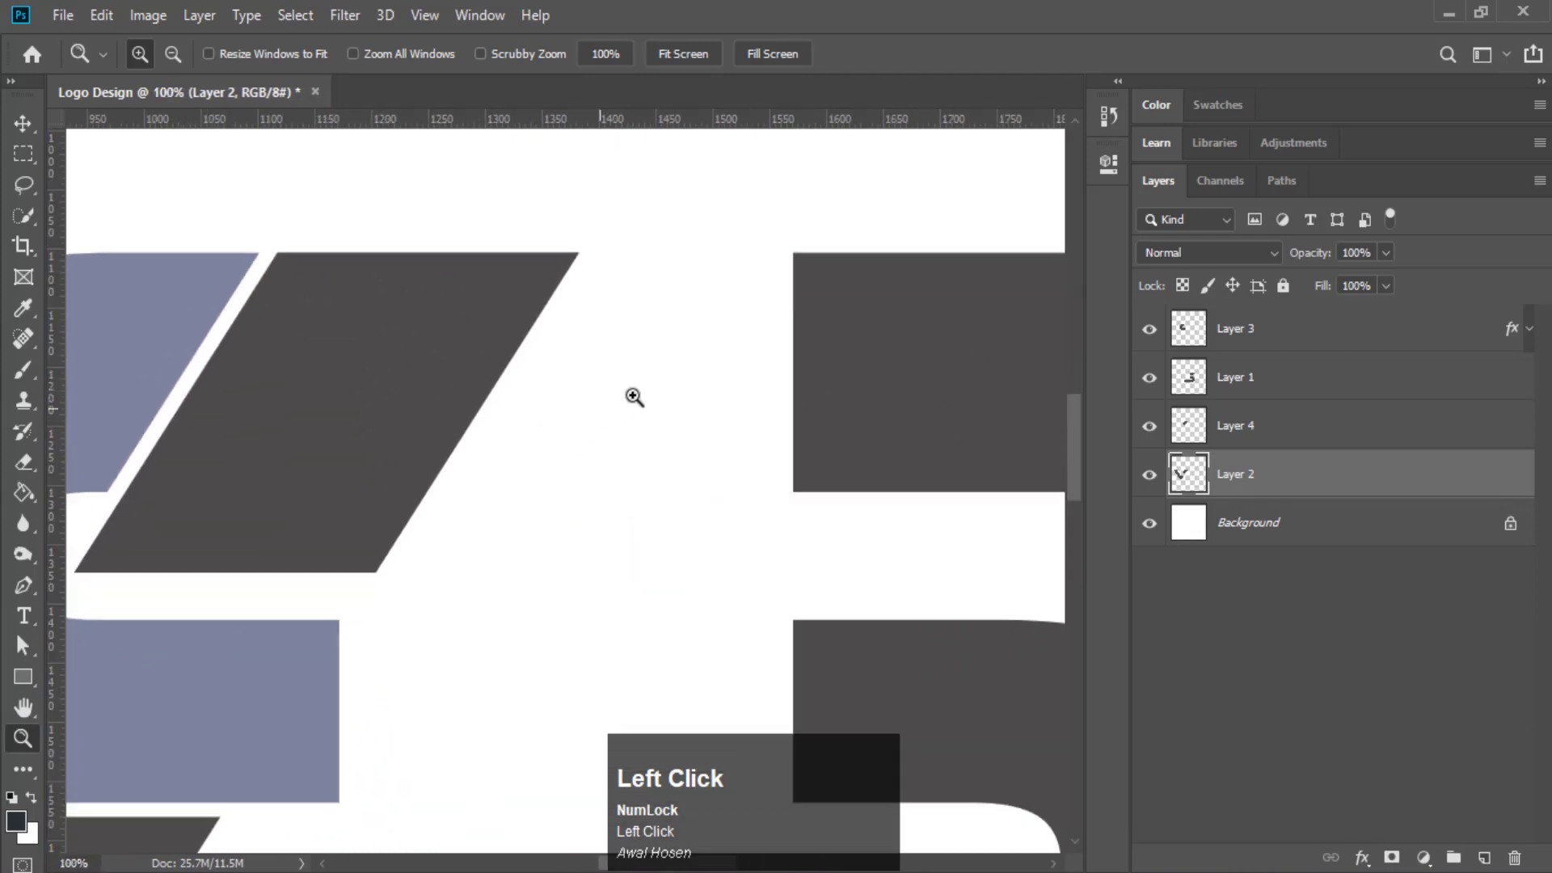
left_click(832, 343)
left_click(903, 341)
left_click_drag(1079, 438, 1080, 429)
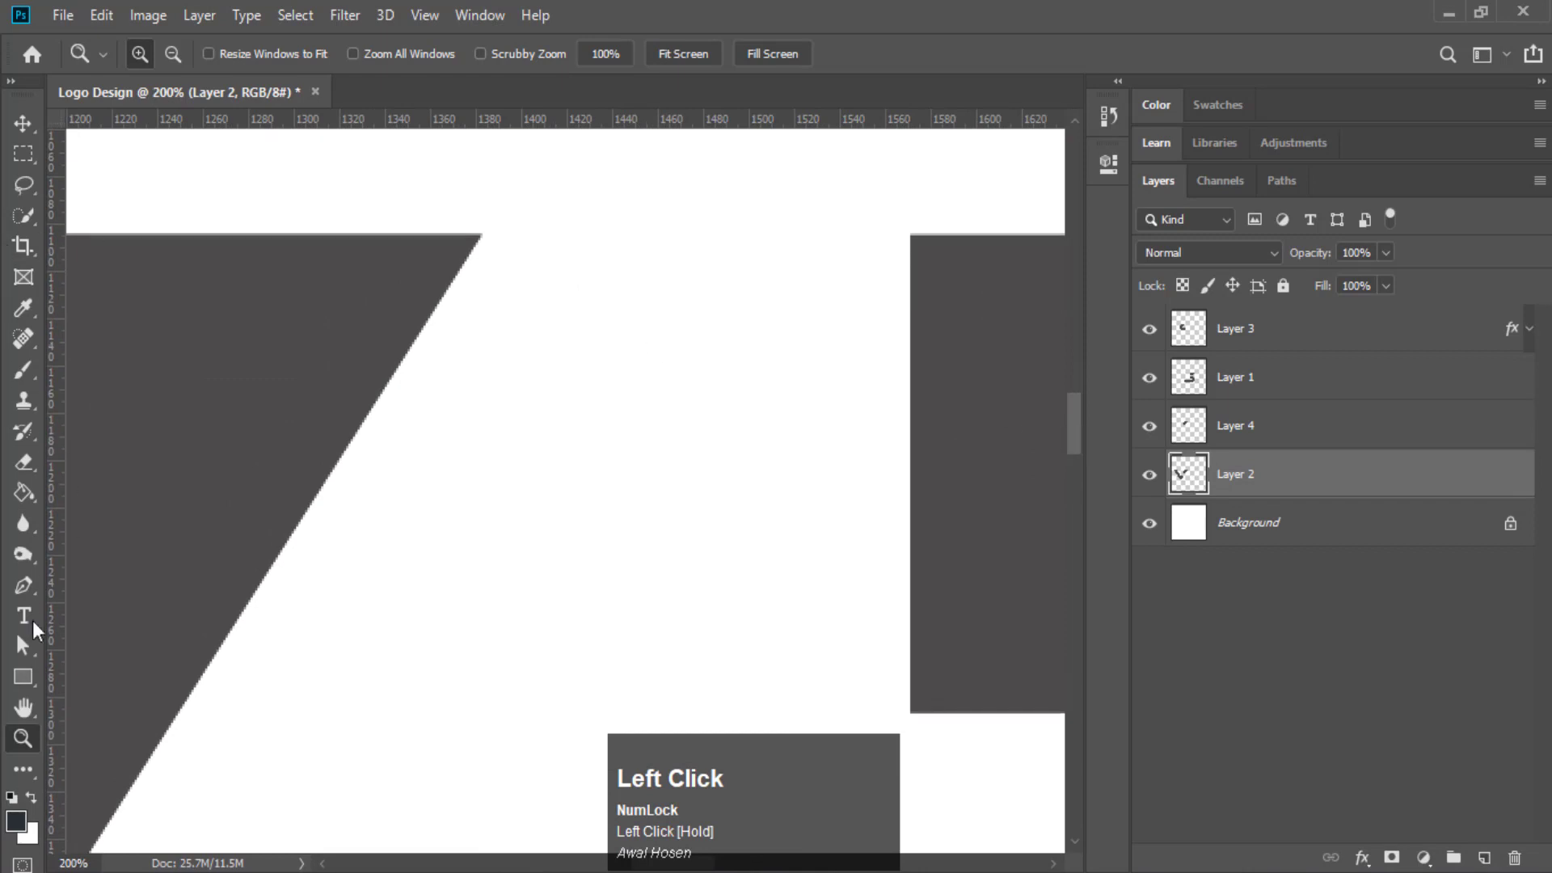
left_click(21, 676)
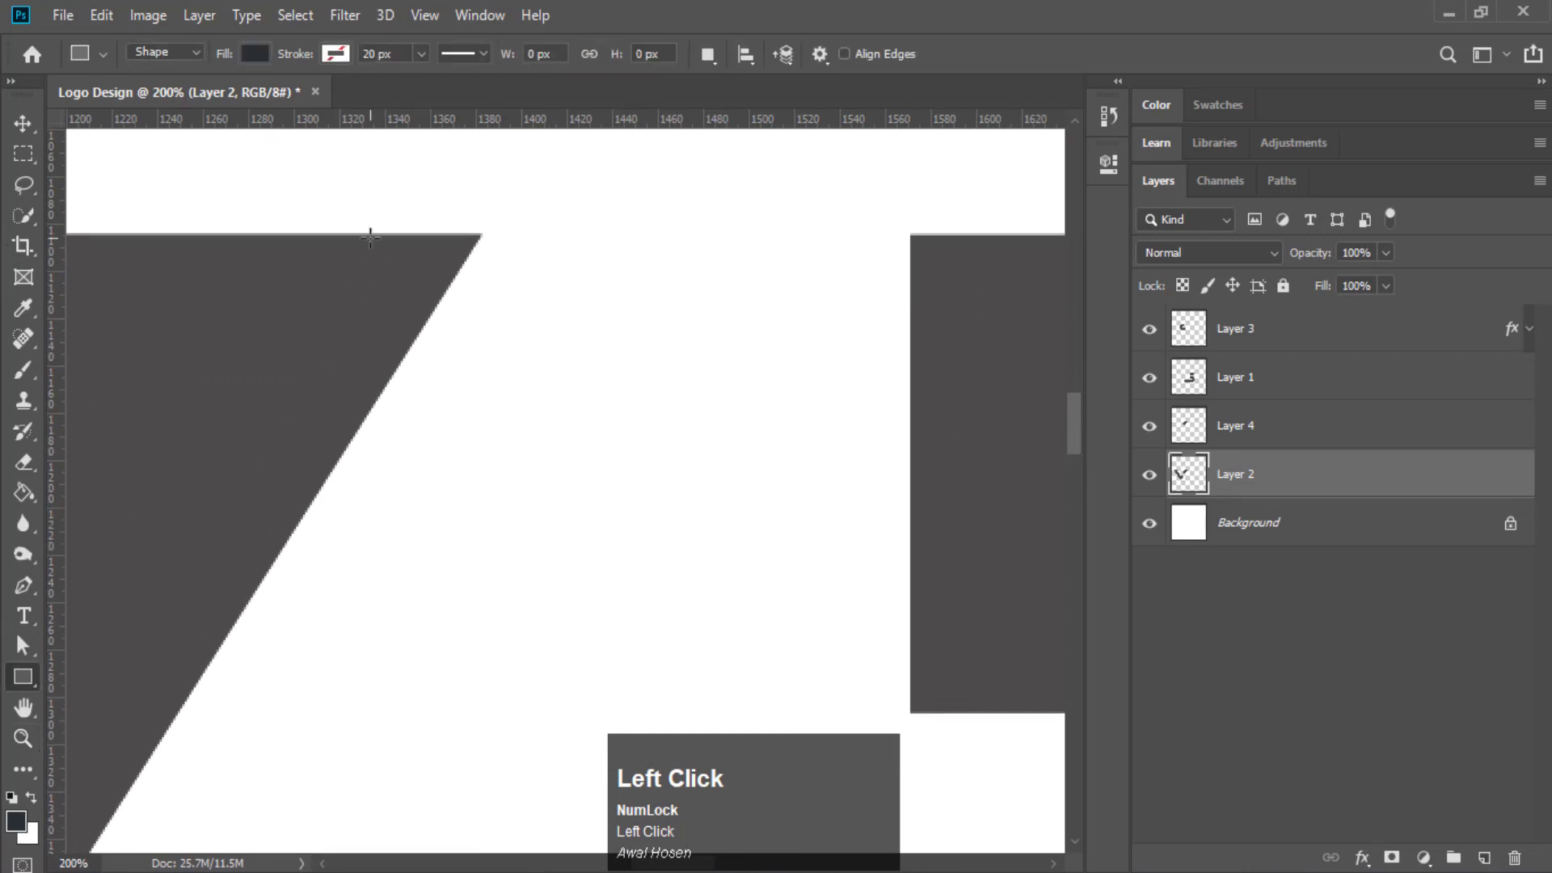
left_click_drag(371, 236, 503, 302)
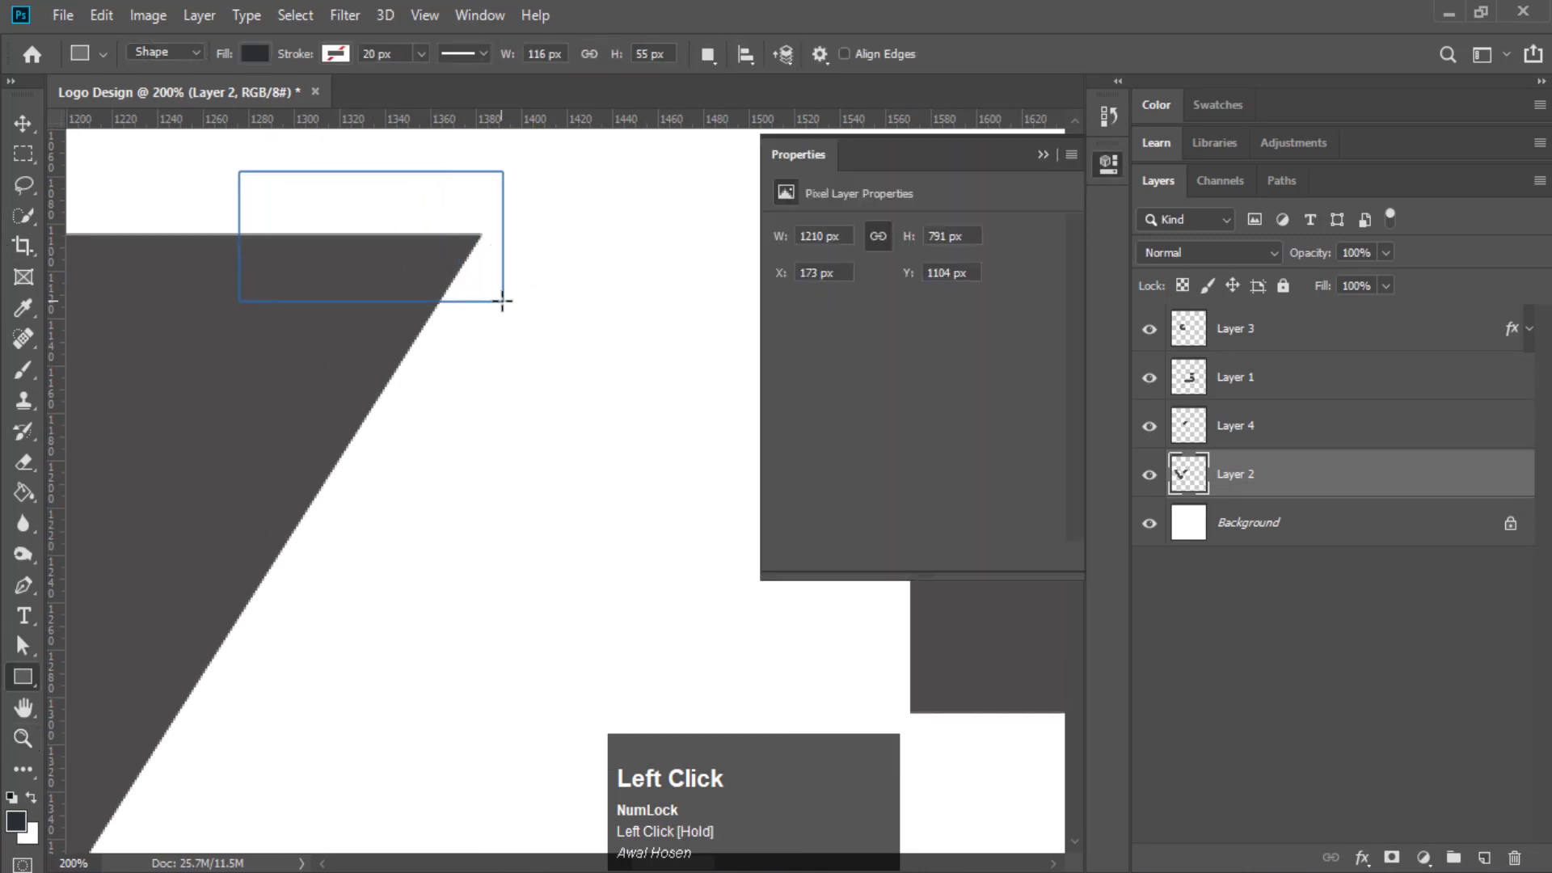
Stretch the rectangle to bridge the gap between the V's detached piece and the S's top bar, and hide the transform controls
left_click(24, 123)
left_click_drag(449, 214, 912, 301)
left_click(1035, 154)
left_click_drag(612, 364, 647, 713)
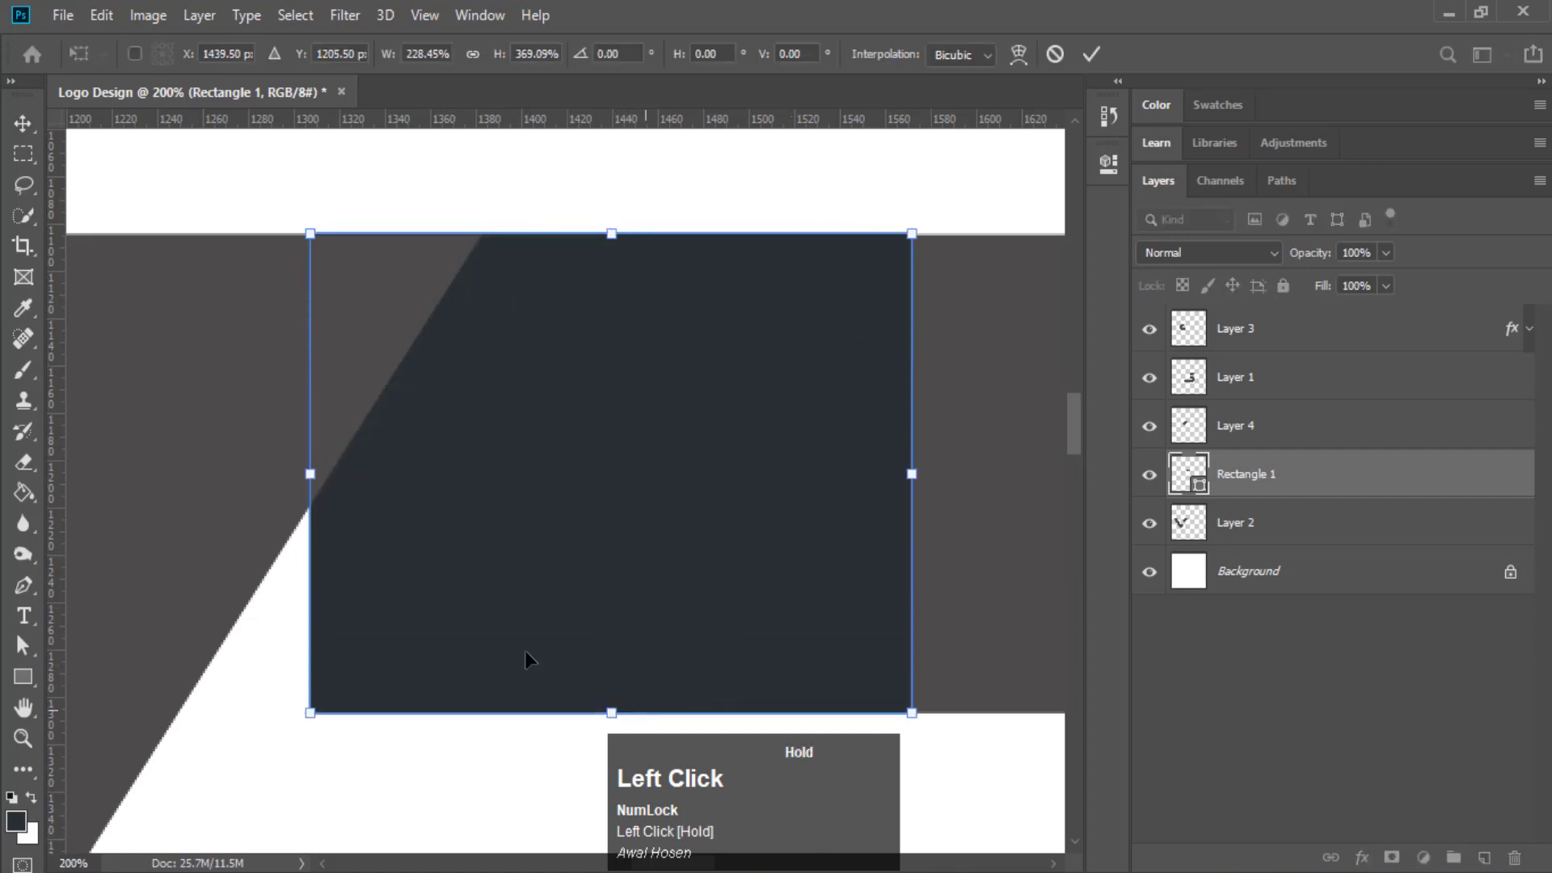
left_click_drag(314, 473, 141, 522)
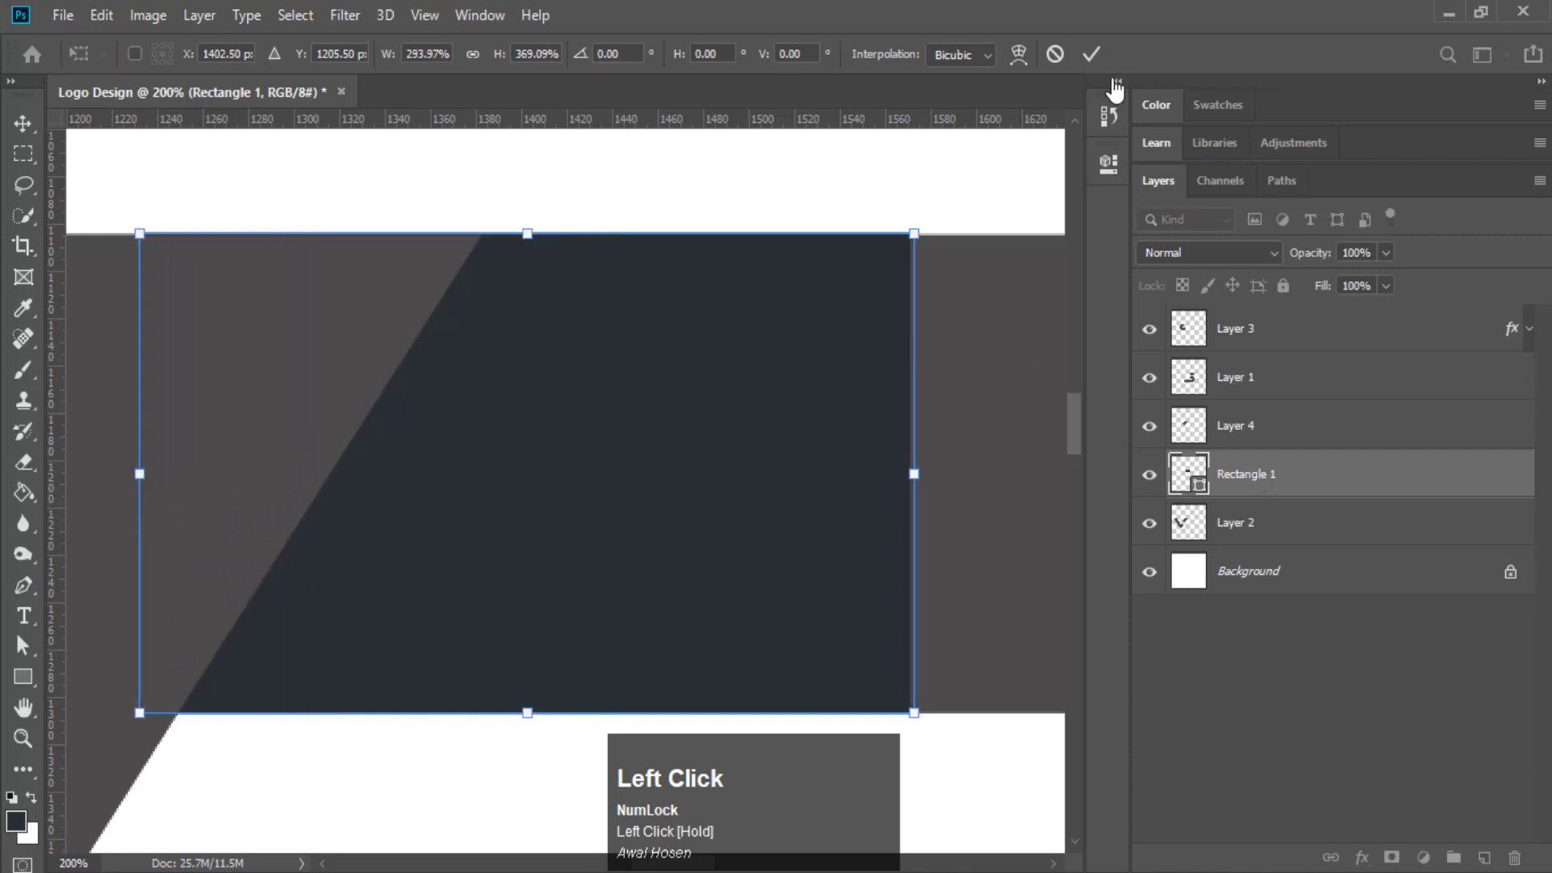
left_click(1091, 53)
left_click(330, 58)
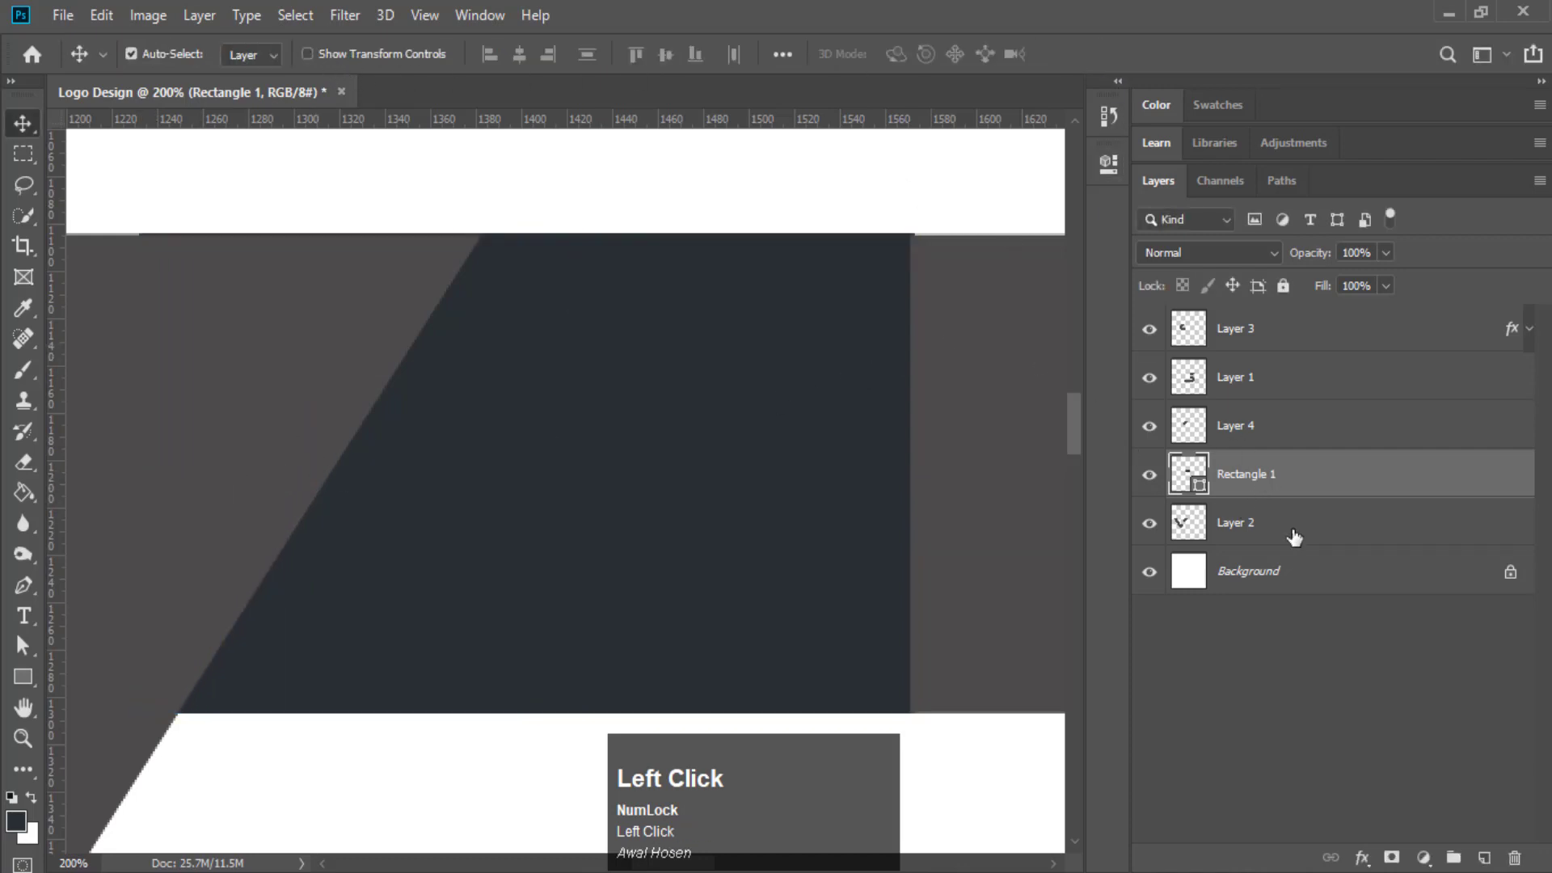
Test one-pixel vertical nudges of the rectangle against the S bar's top edge and restore its position
key("Up")
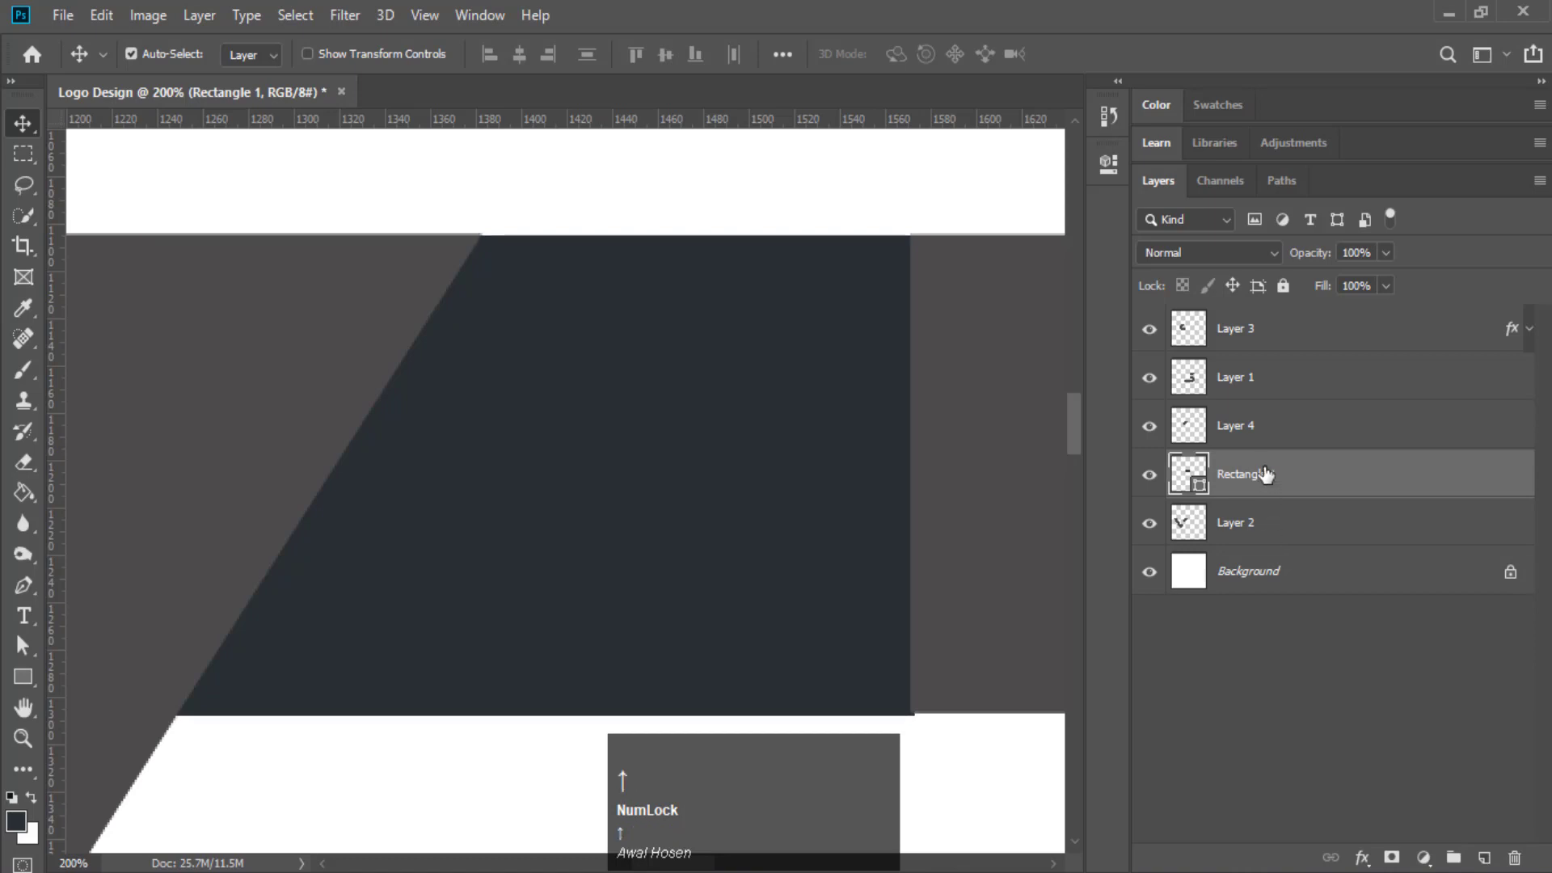
key("Up")
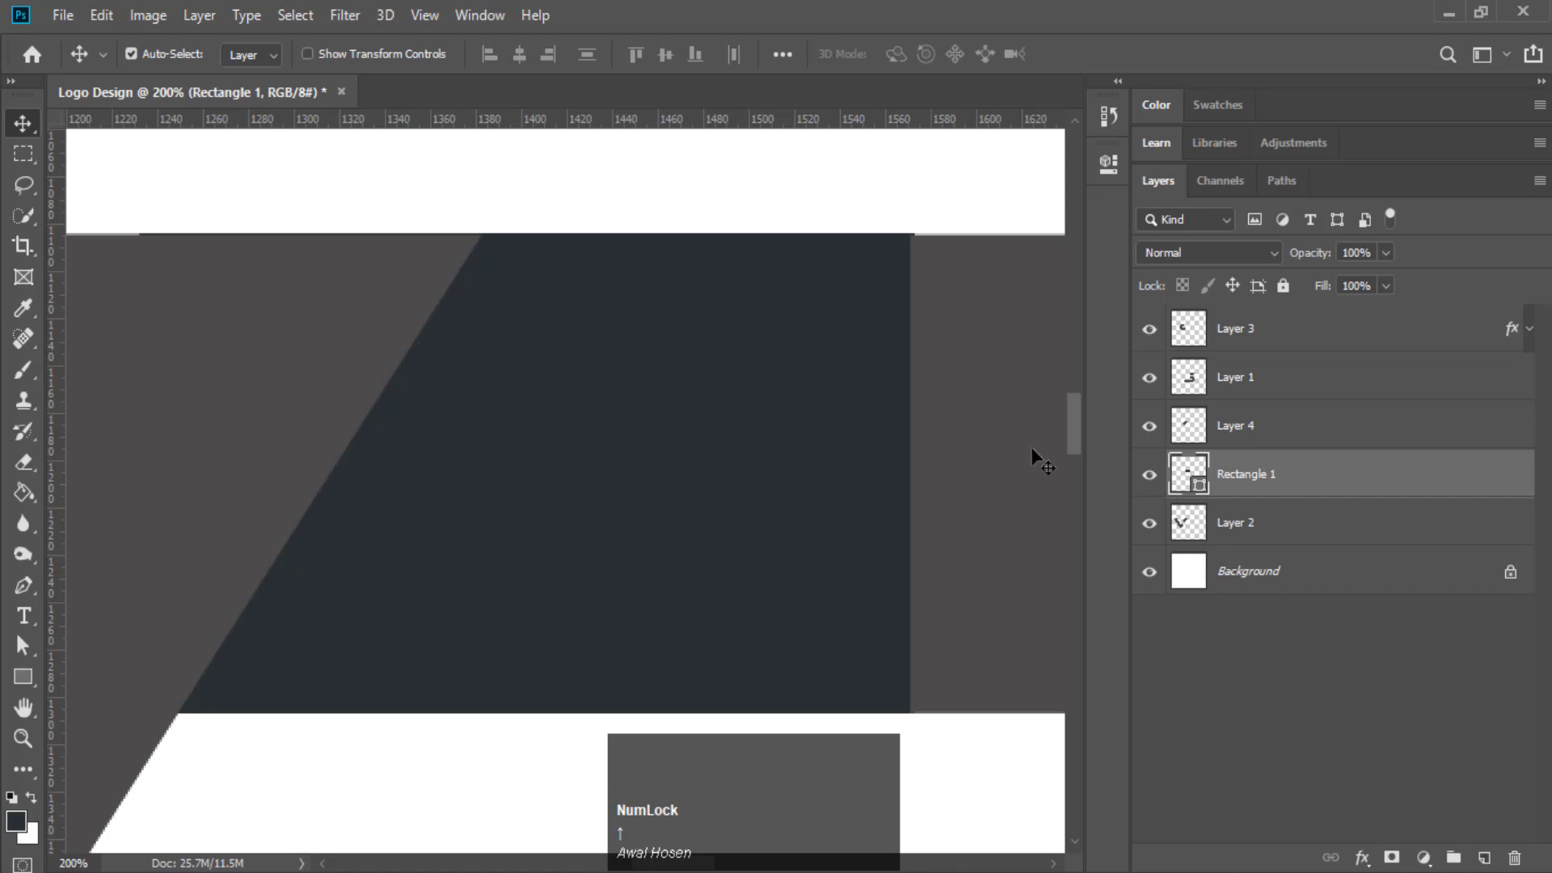
left_click(23, 738)
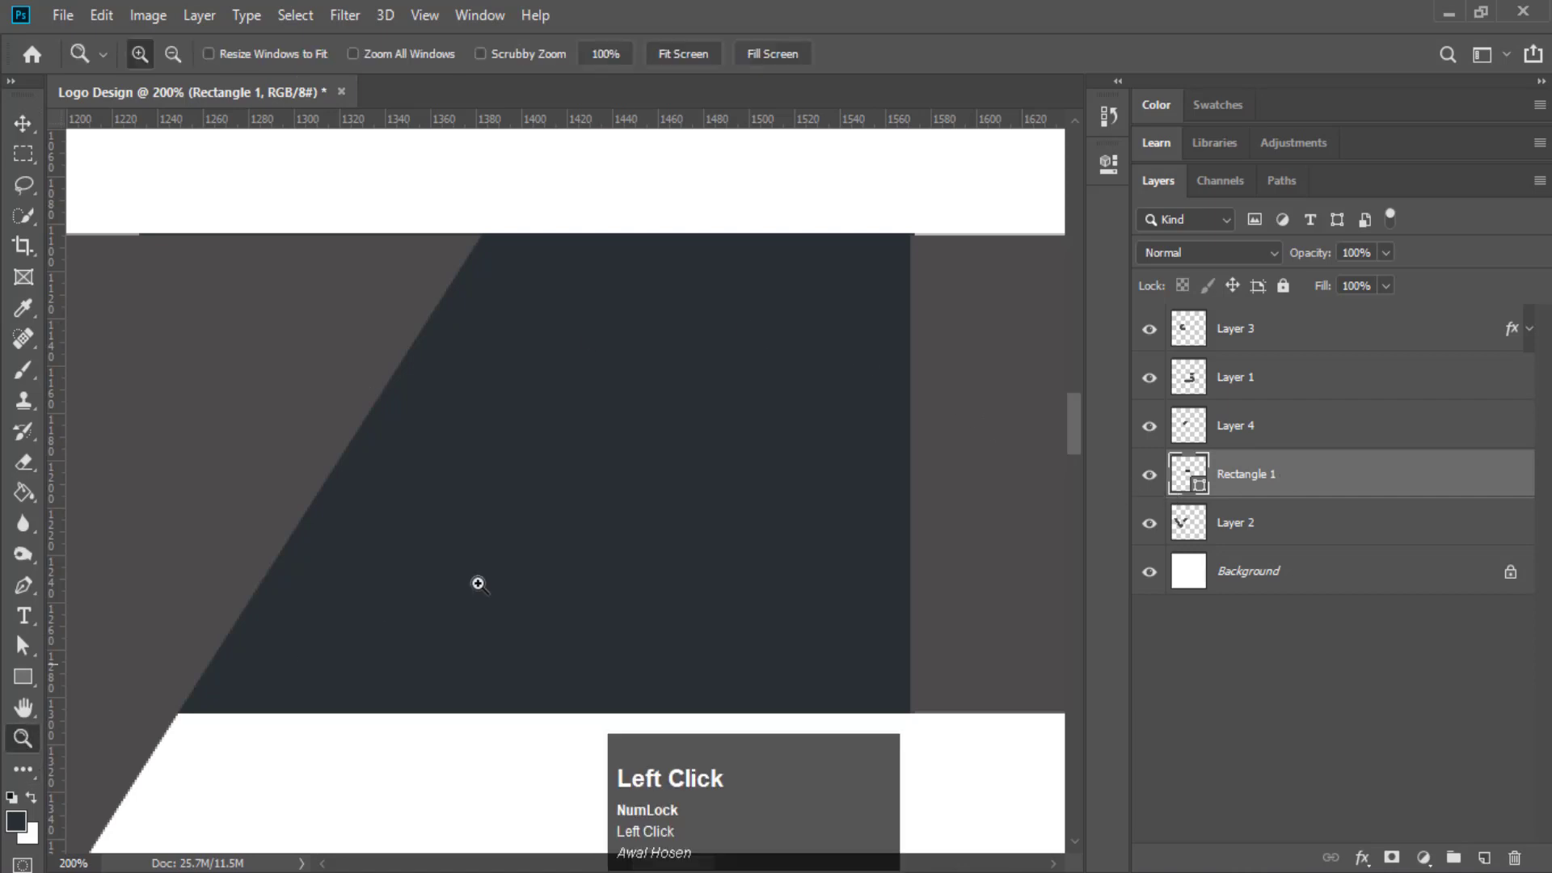
left_click(792, 242)
left_click(999, 227)
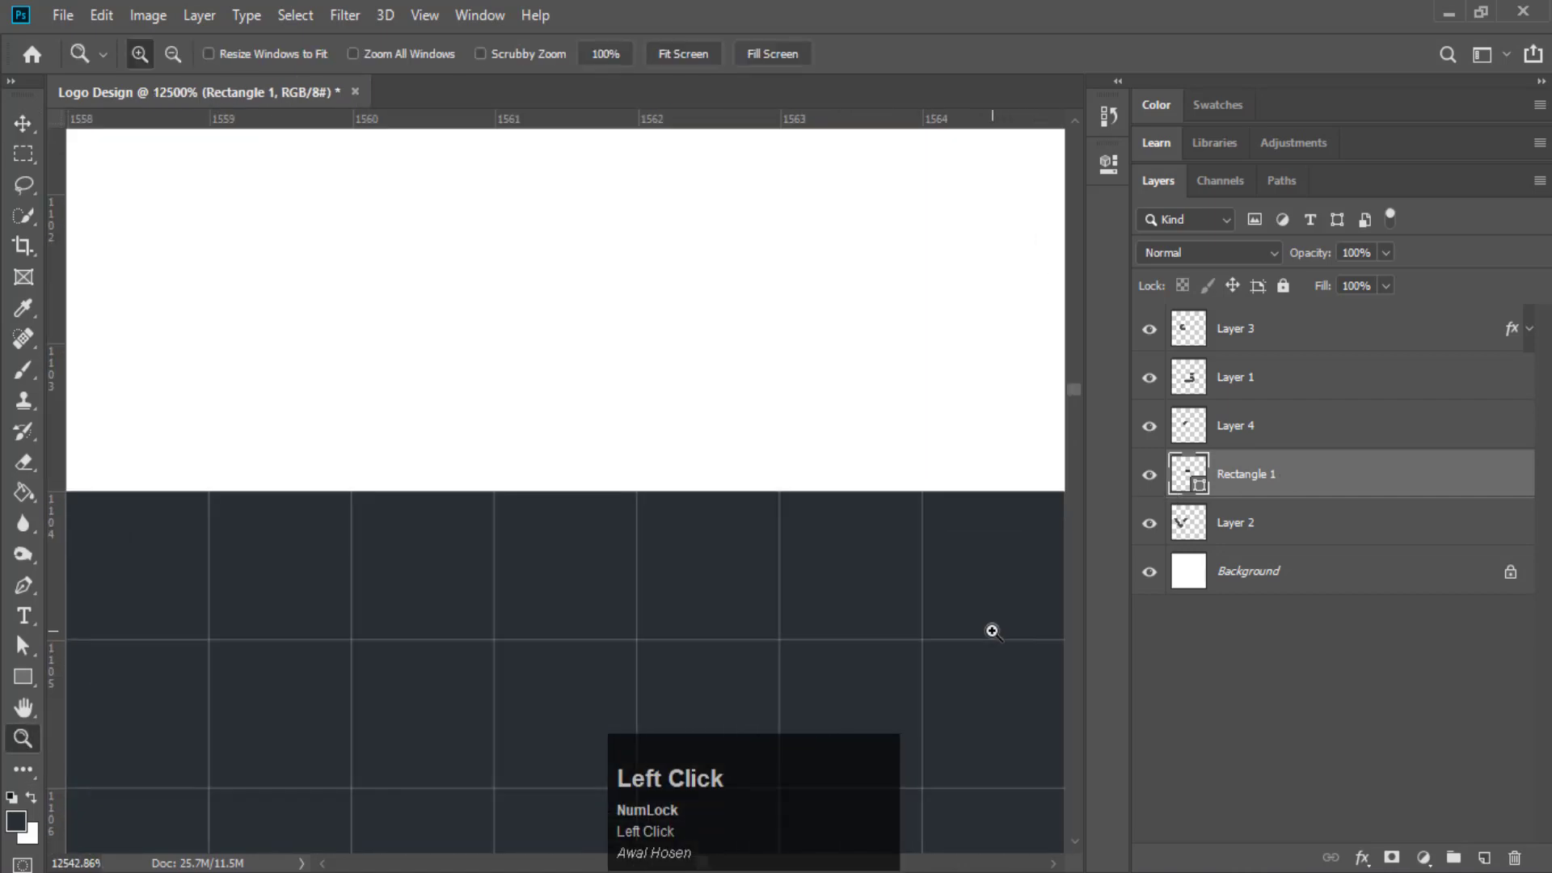
key("space")
left_click_drag(963, 620, 246, 468)
key("space")
left_click_drag(663, 458, 726, 512)
left_click(1246, 488)
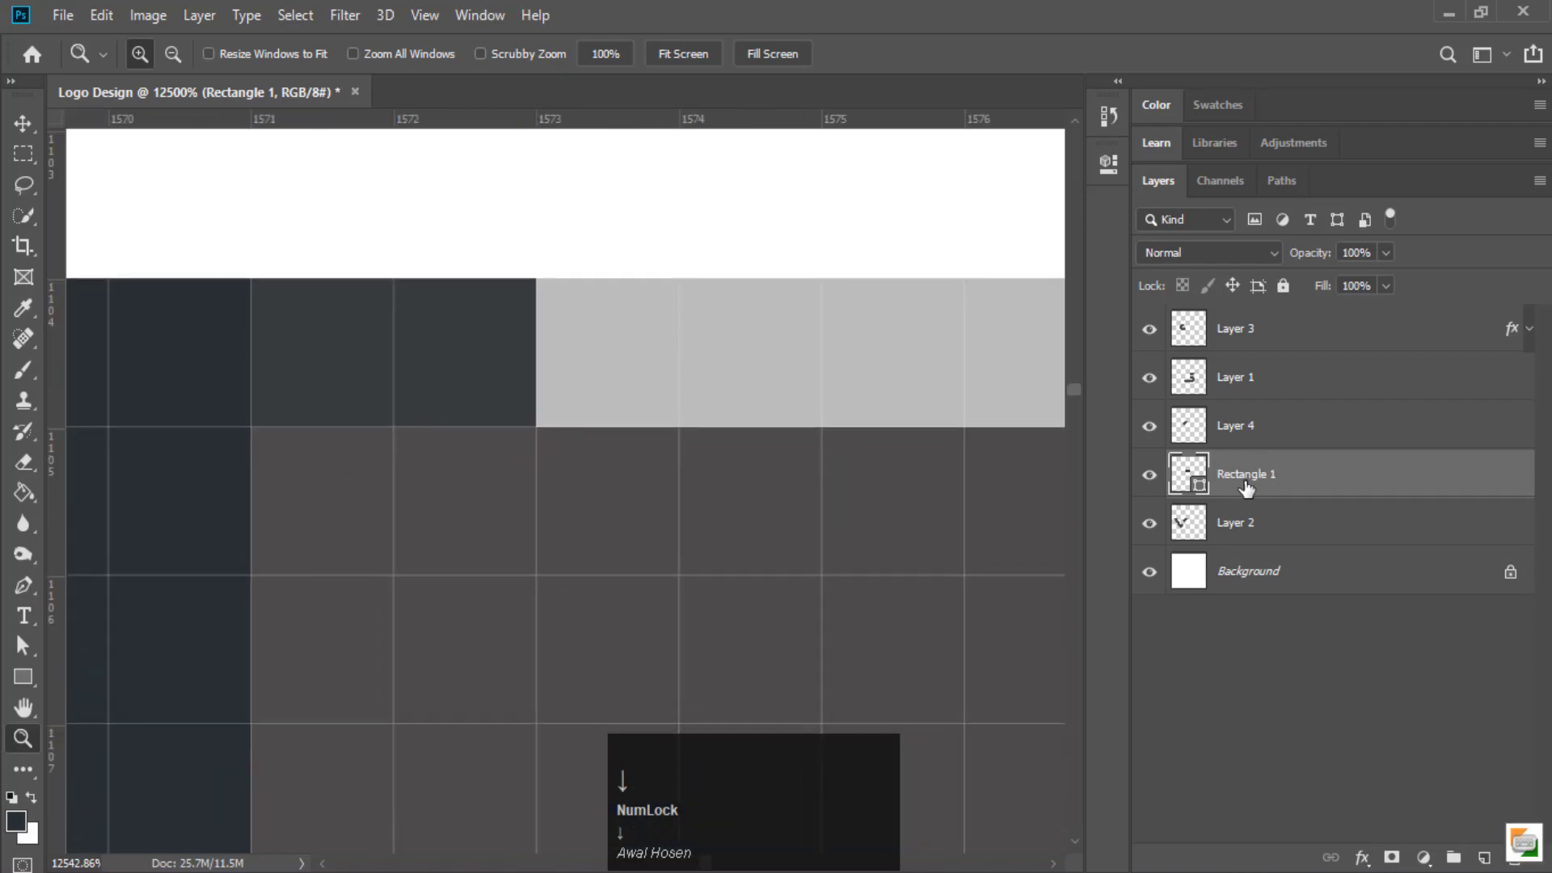
left_click(26, 119)
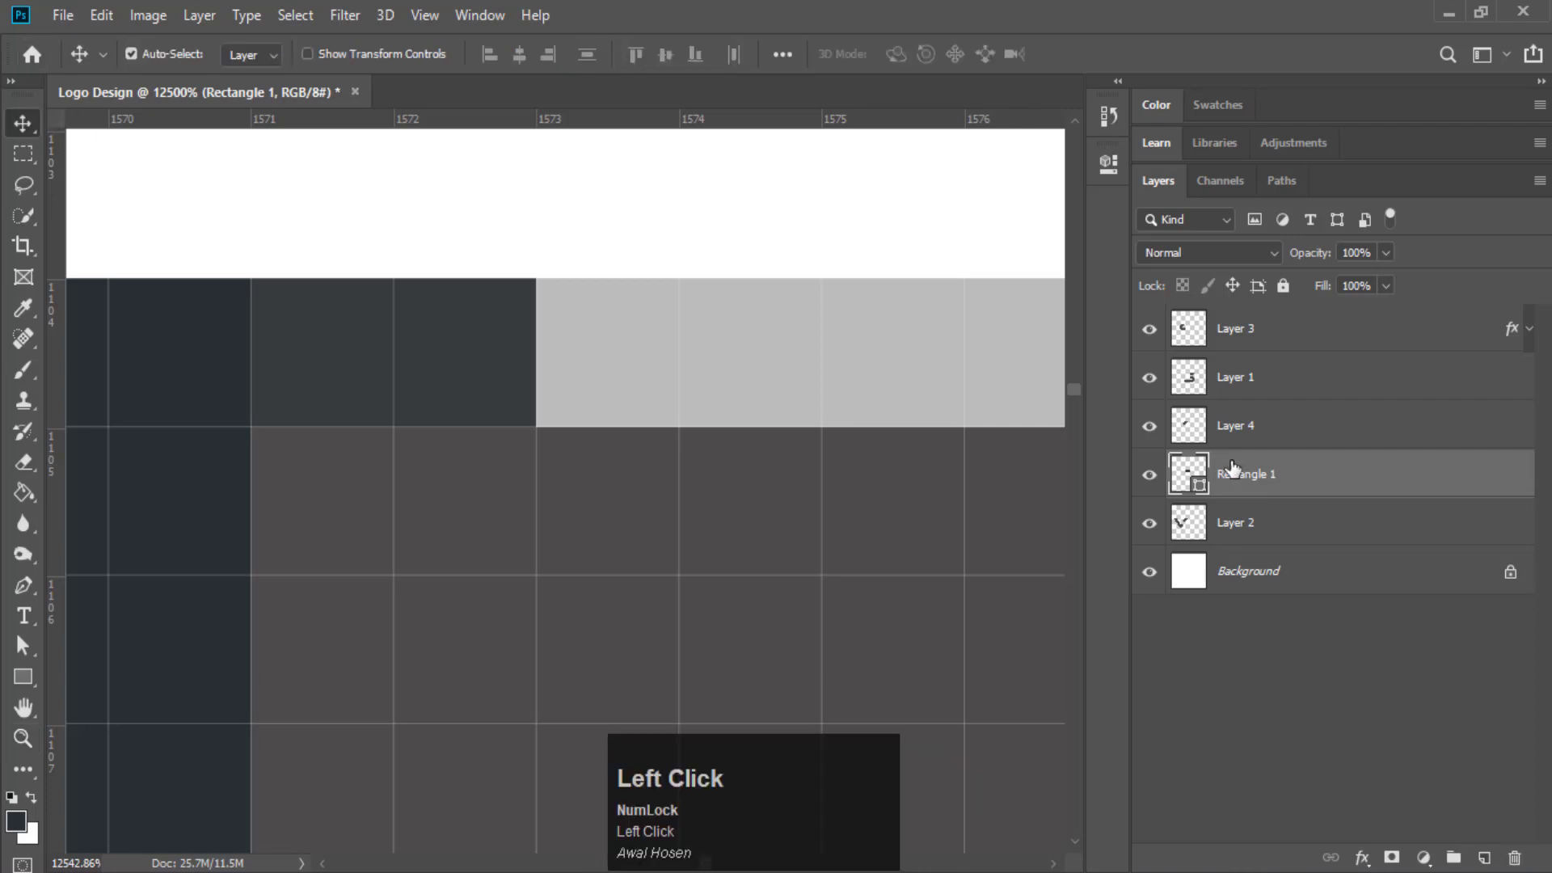
key("Down")
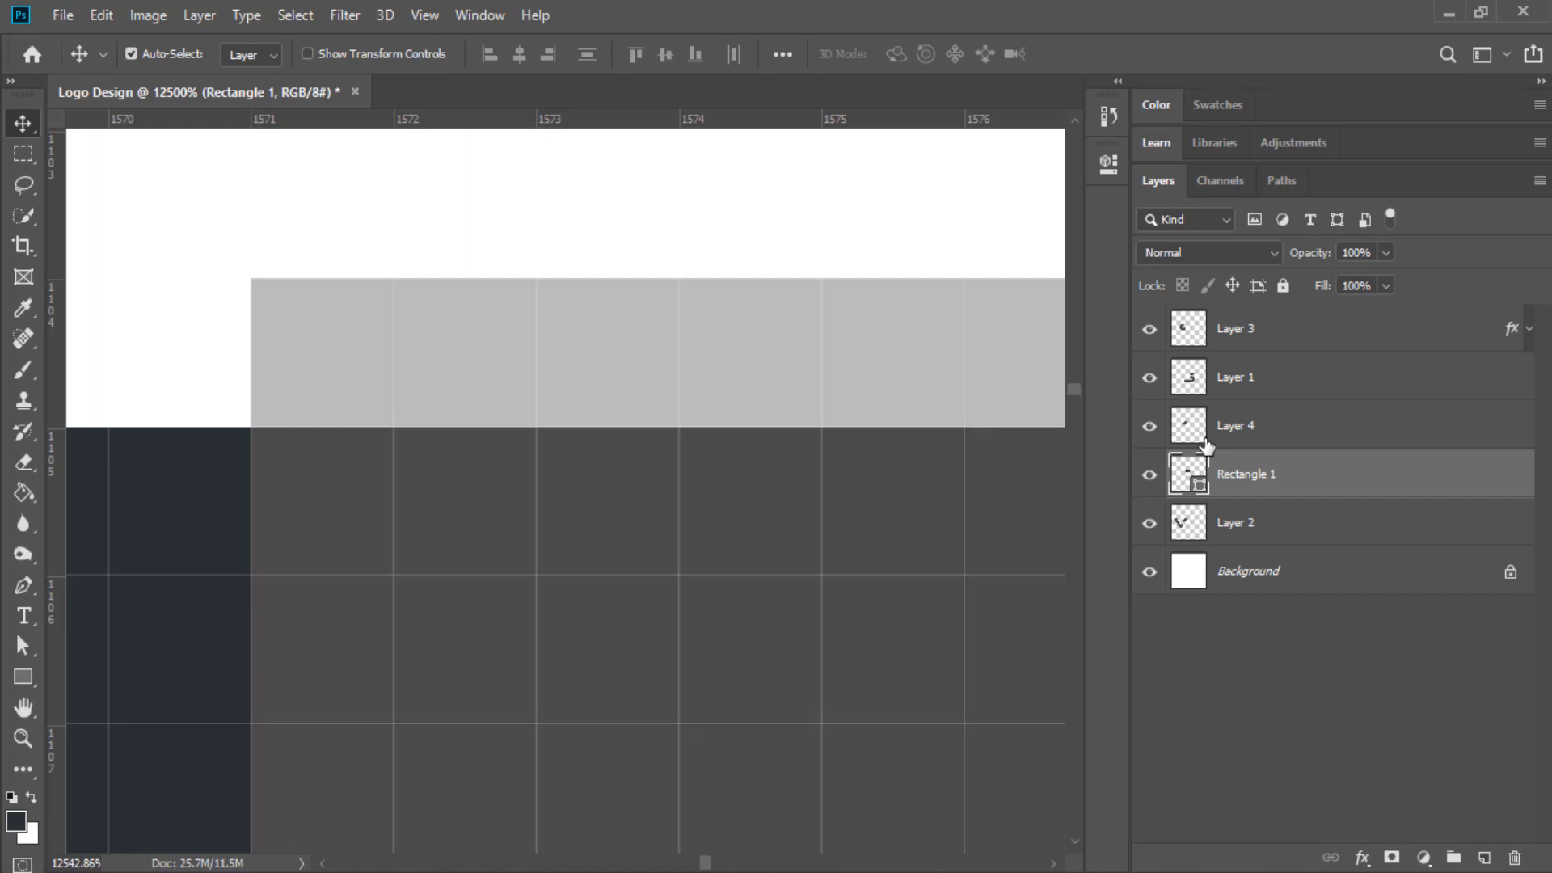
key("Up")
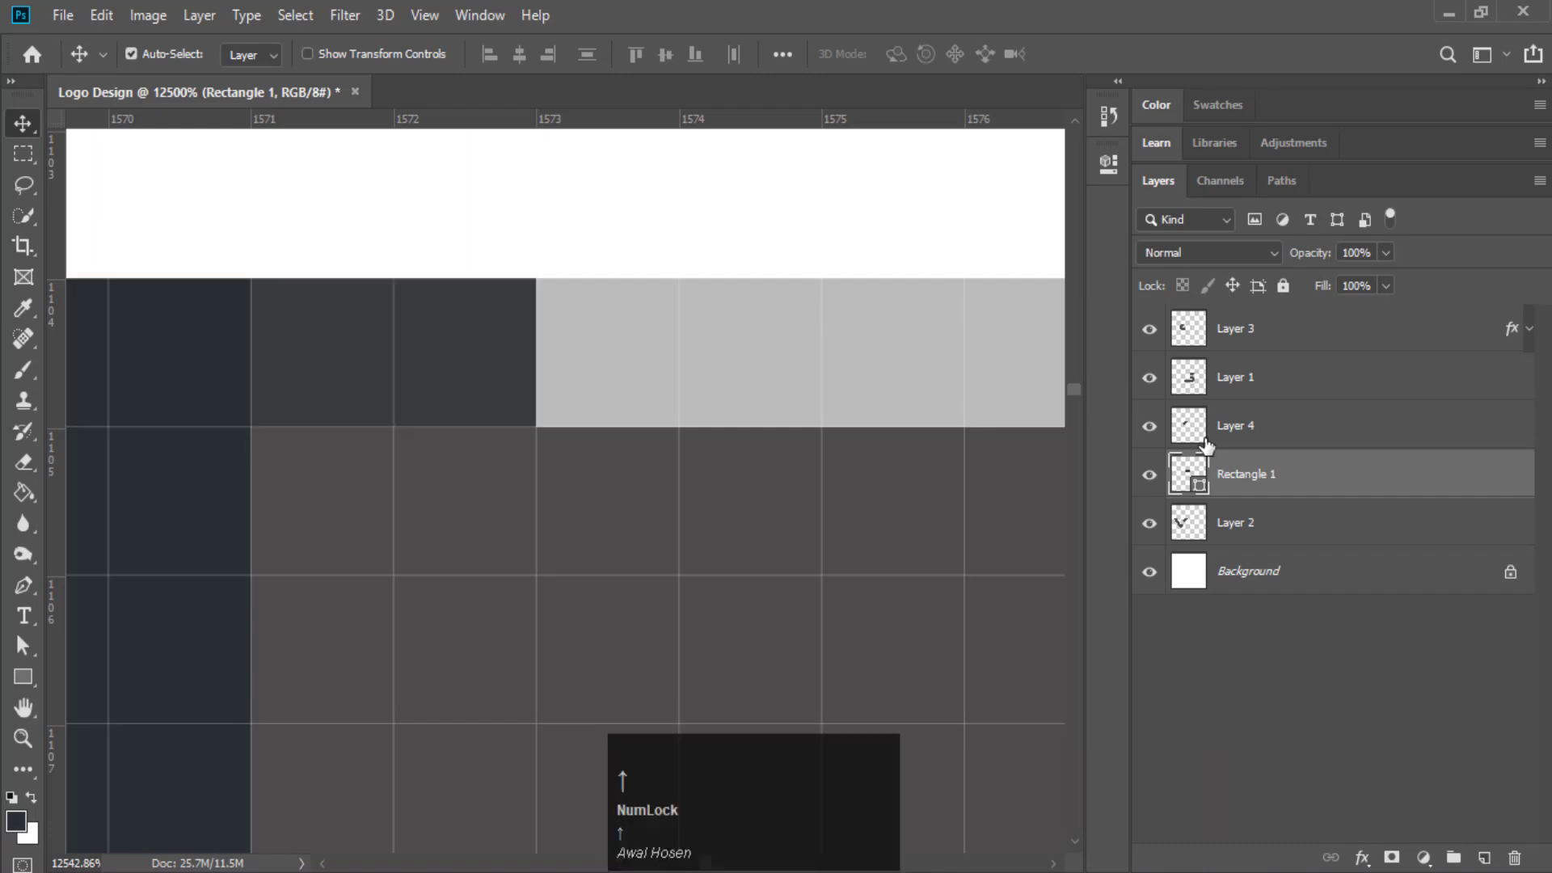
Change the fill color of the Rectangle 1 shape to red, ff0000
key("ctrl+0")
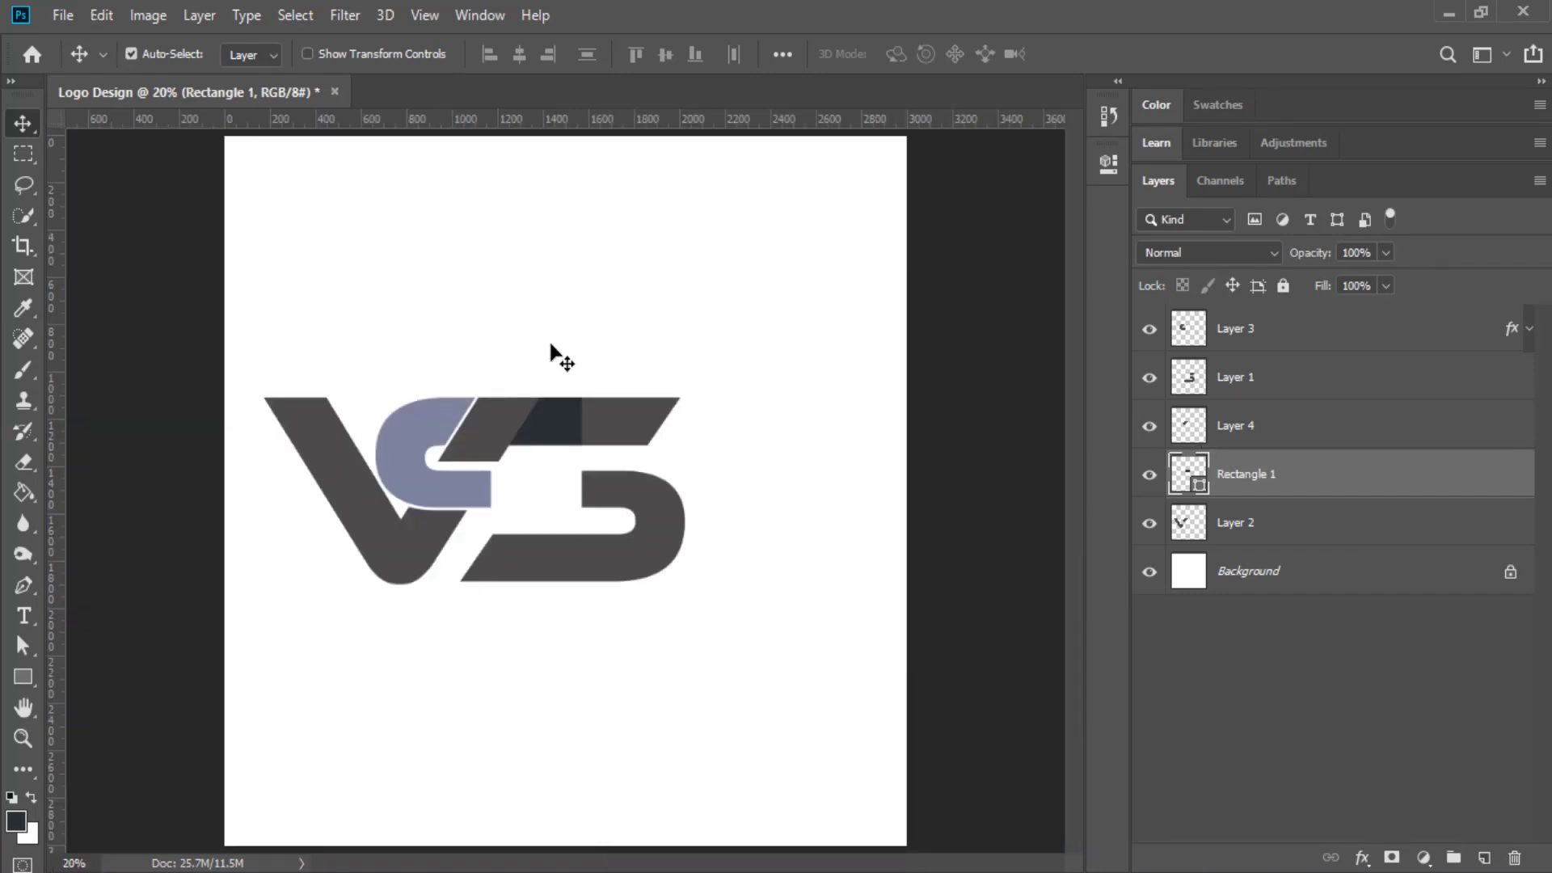
left_click(24, 739)
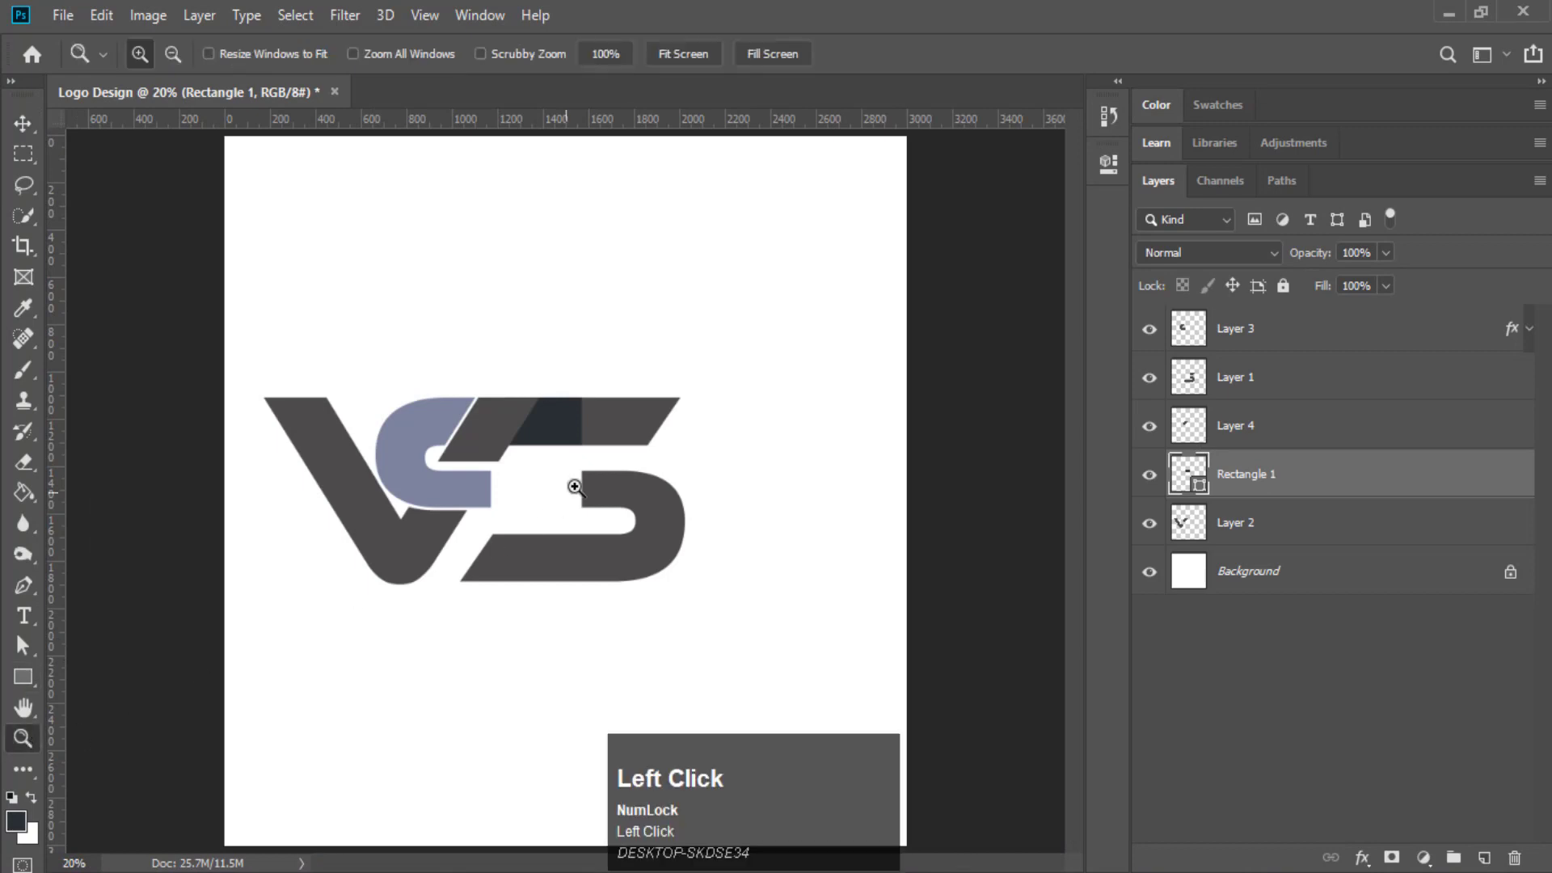
left_click(558, 457)
left_click(517, 477)
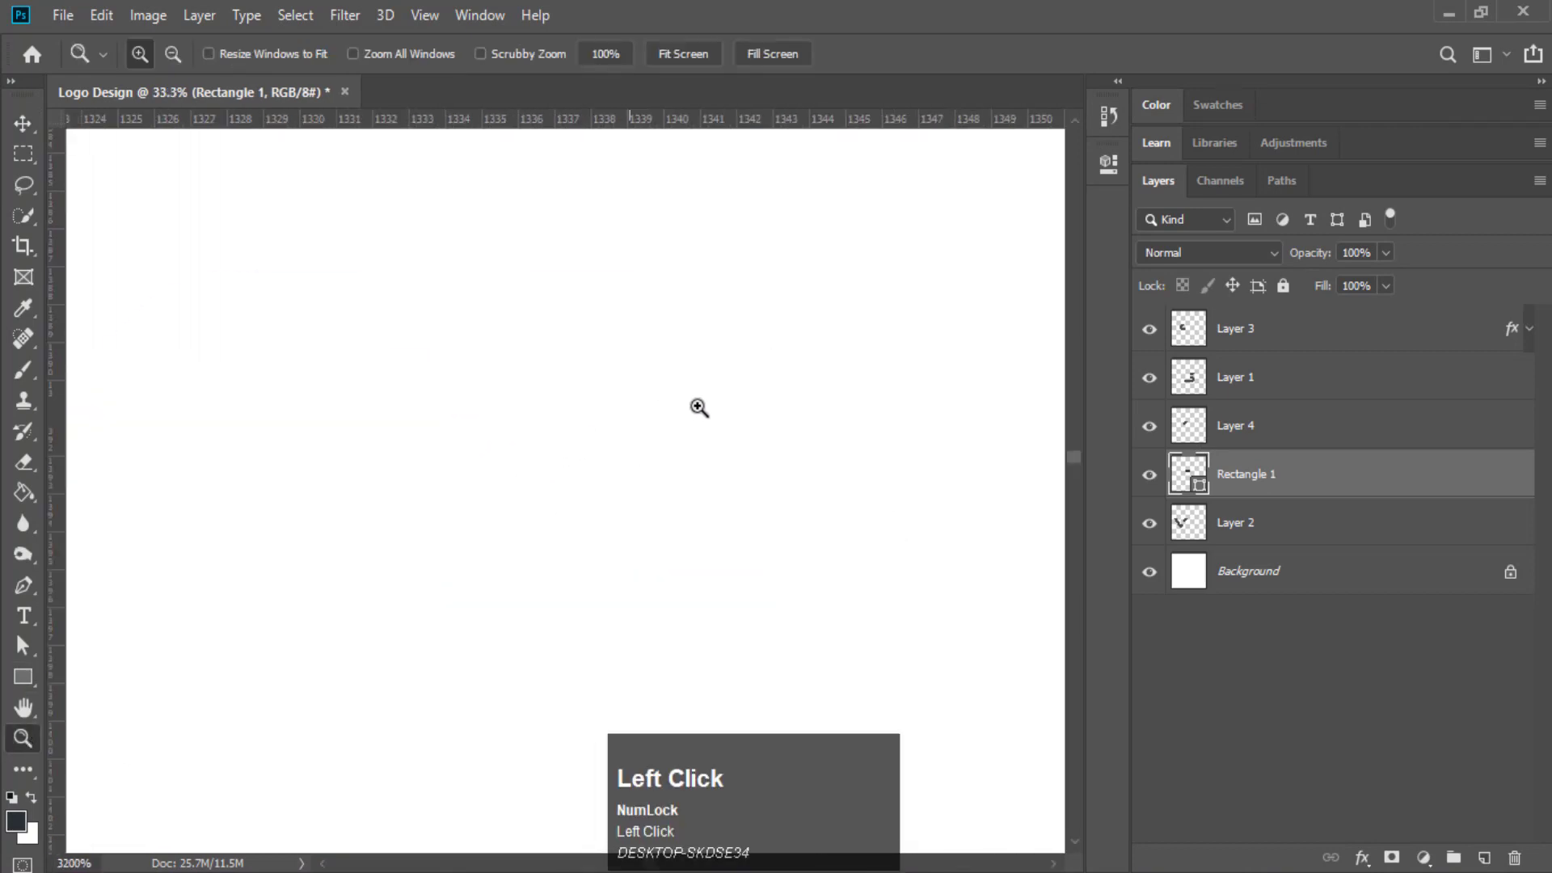
left_click(172, 53)
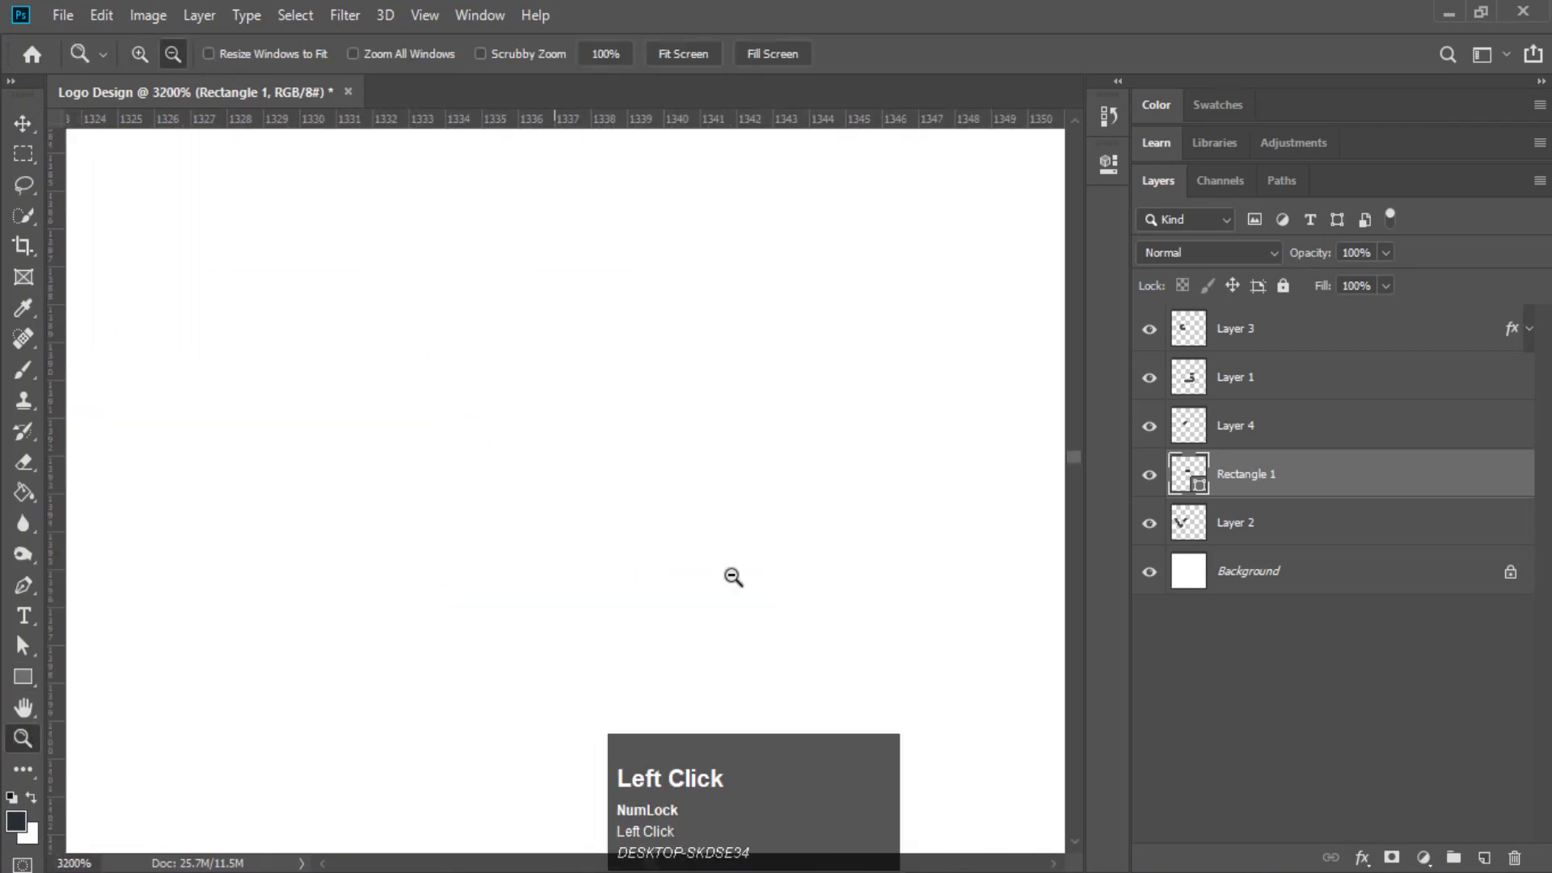
left_click(721, 549)
left_click_drag(721, 550, 721, 550)
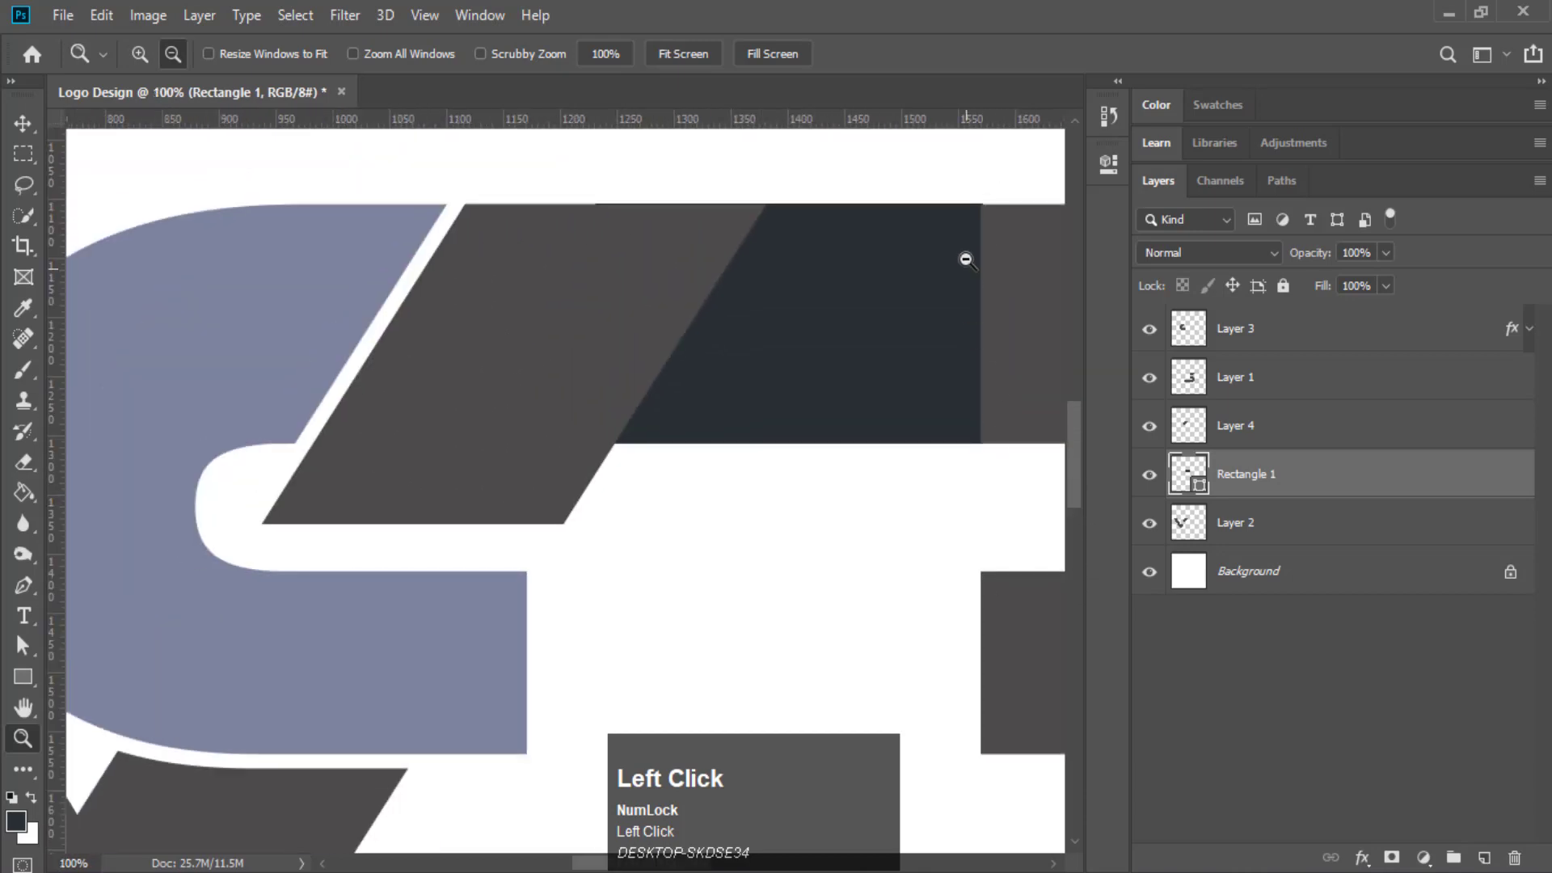
double_click(1201, 485)
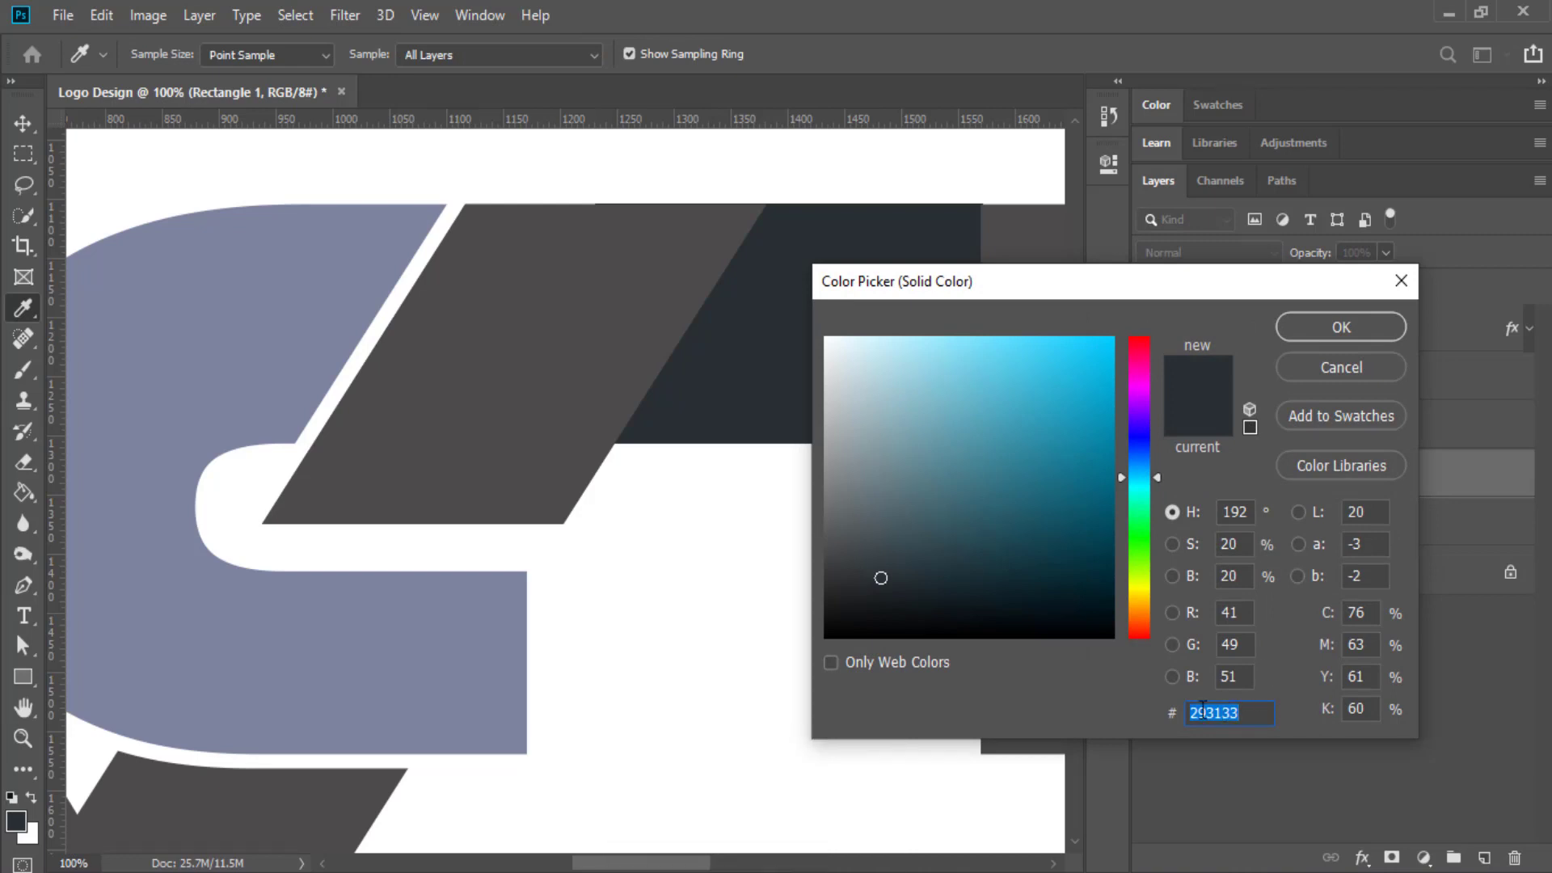
type("ff")
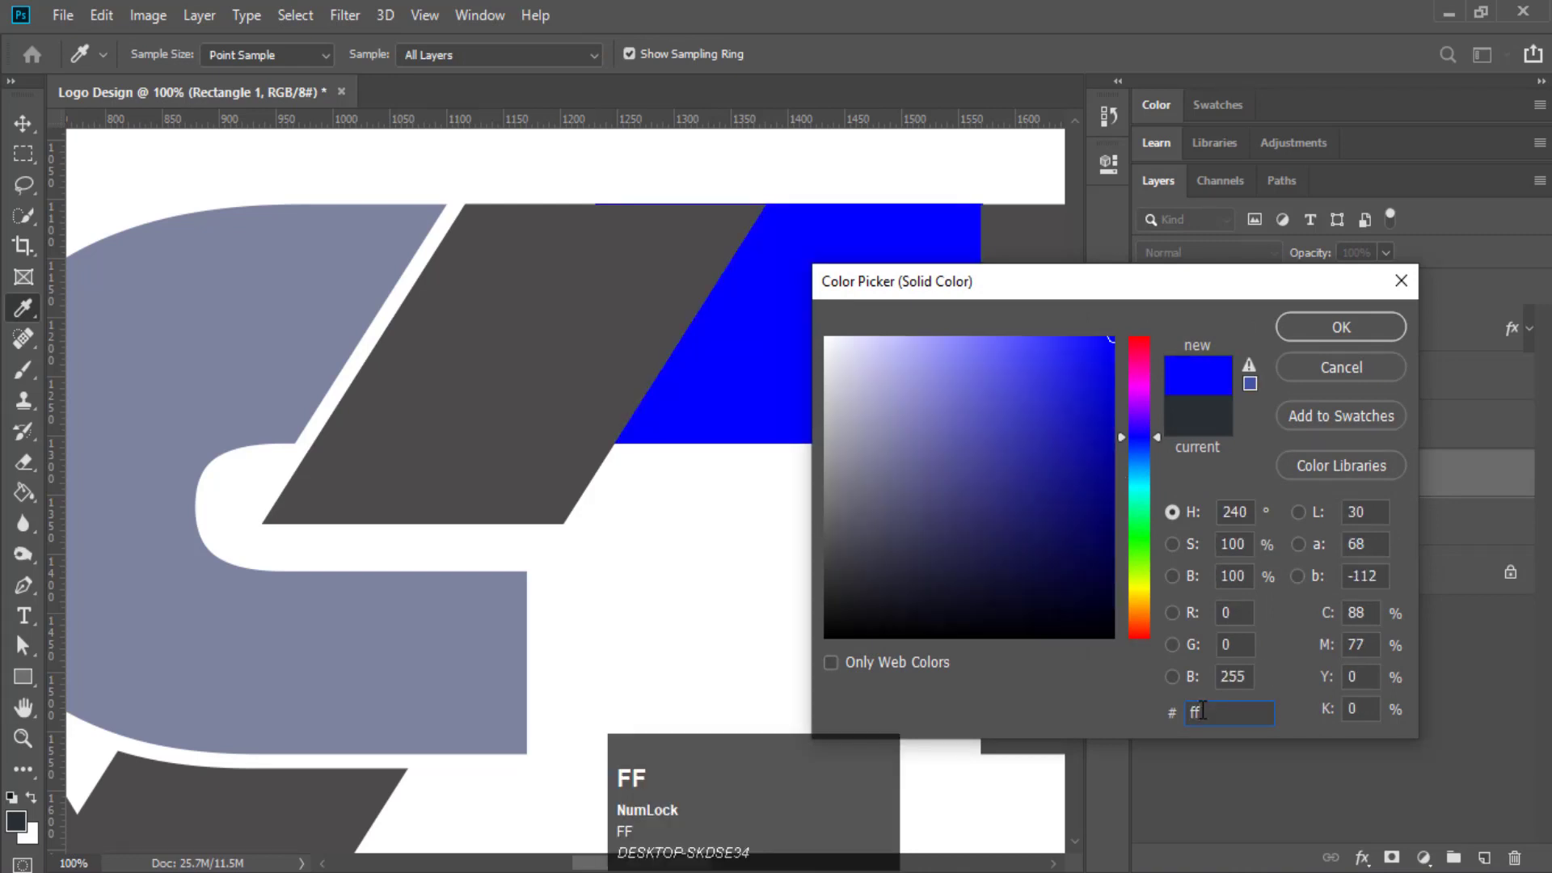
type("0000")
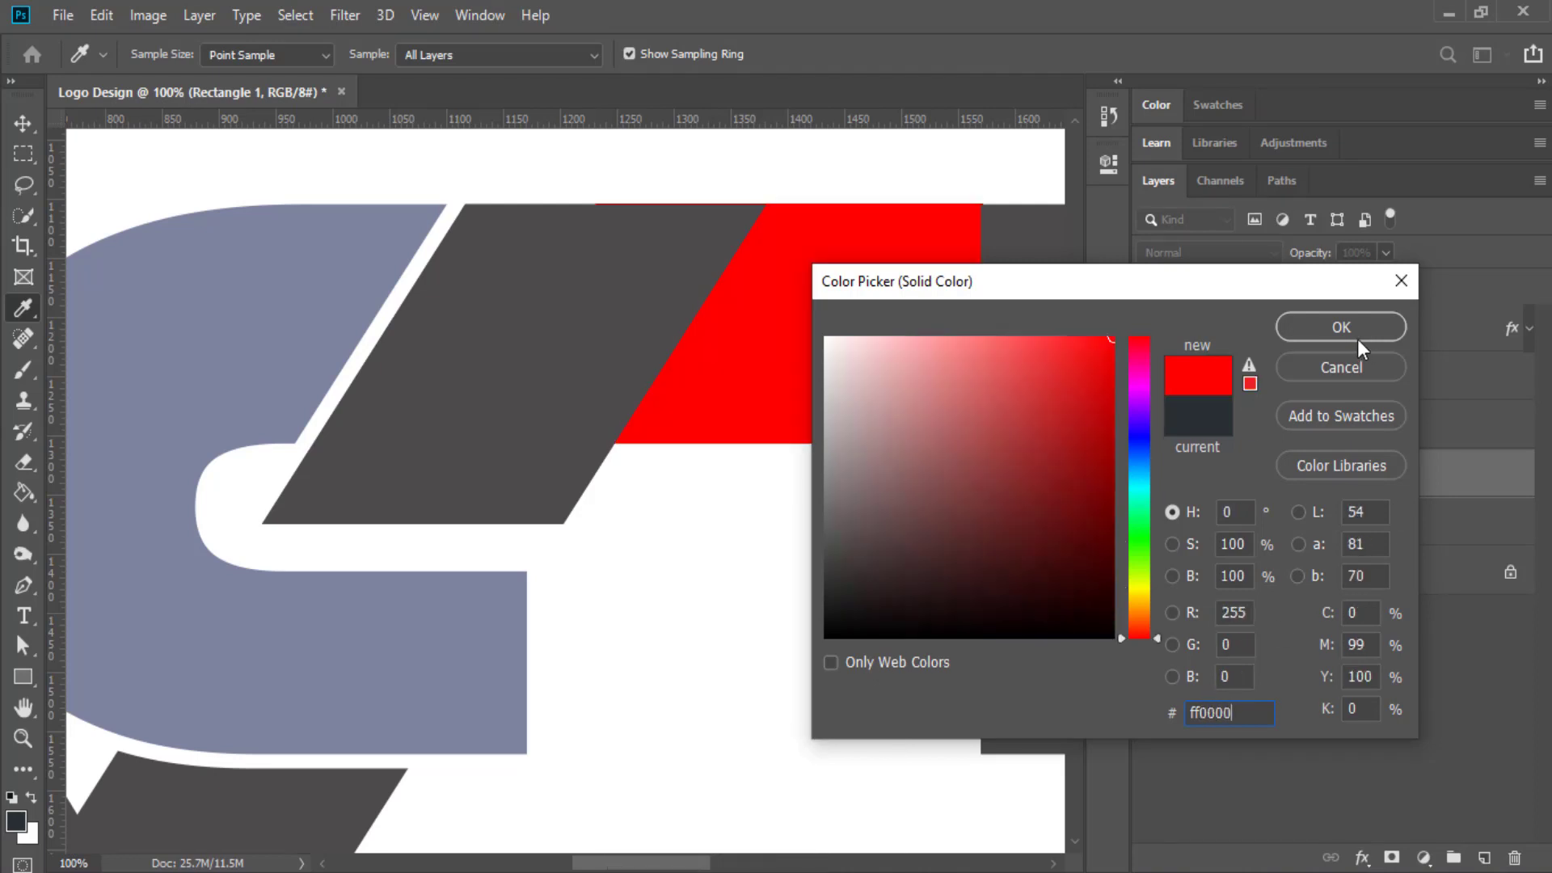
left_click(1334, 320)
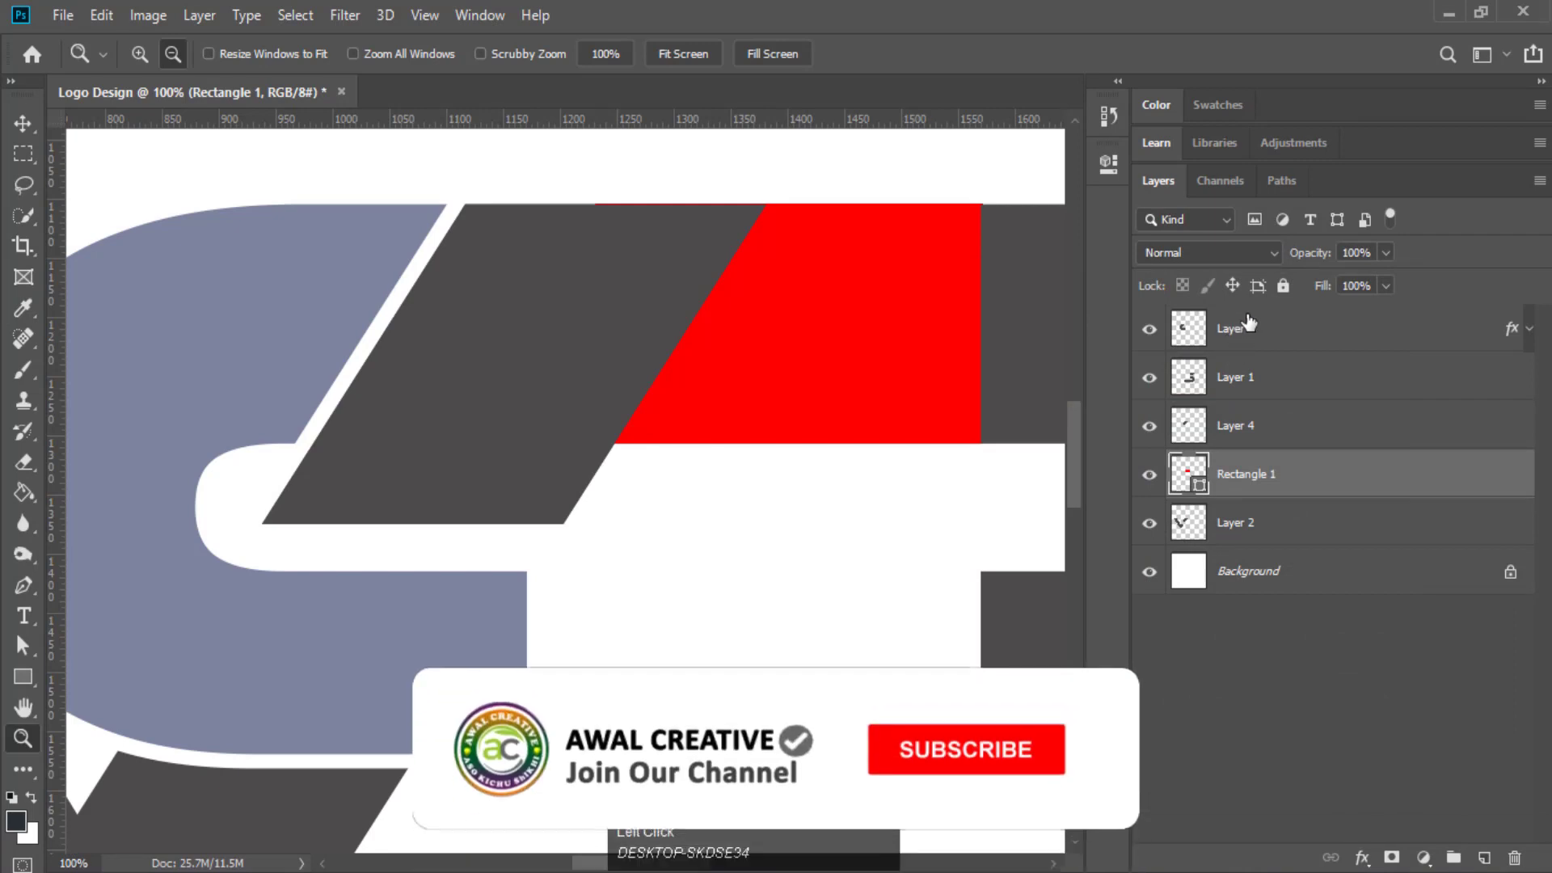
Select the S's slanted top bar on Layer 1 with a rectangular marquee and put it on its own new layer
left_click(1230, 380)
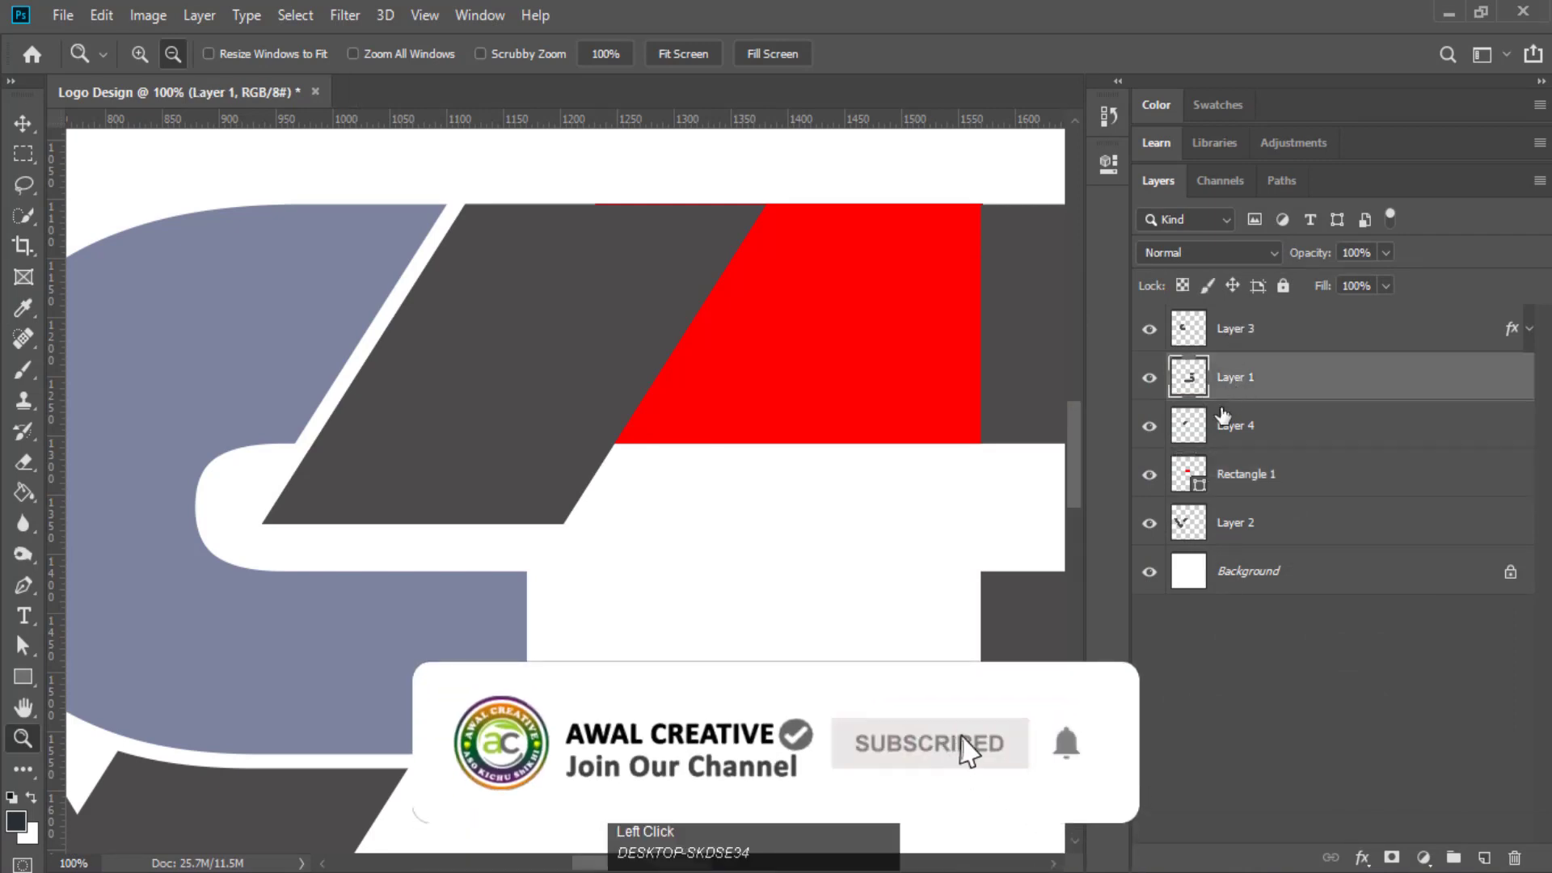
left_click(1150, 378)
left_click(1149, 378)
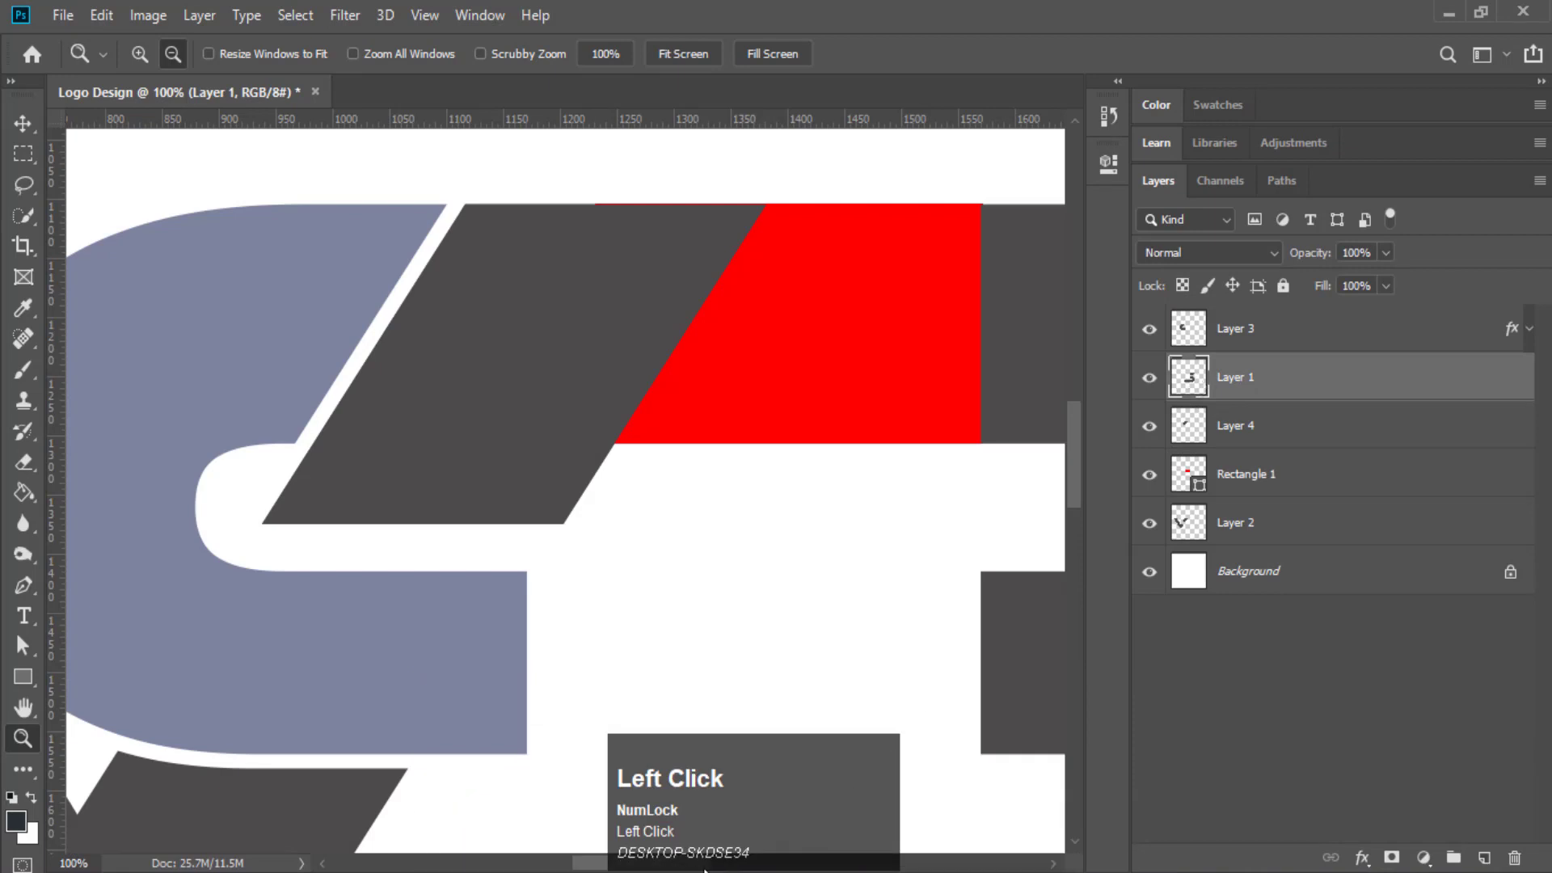
left_click_drag(589, 867, 660, 869)
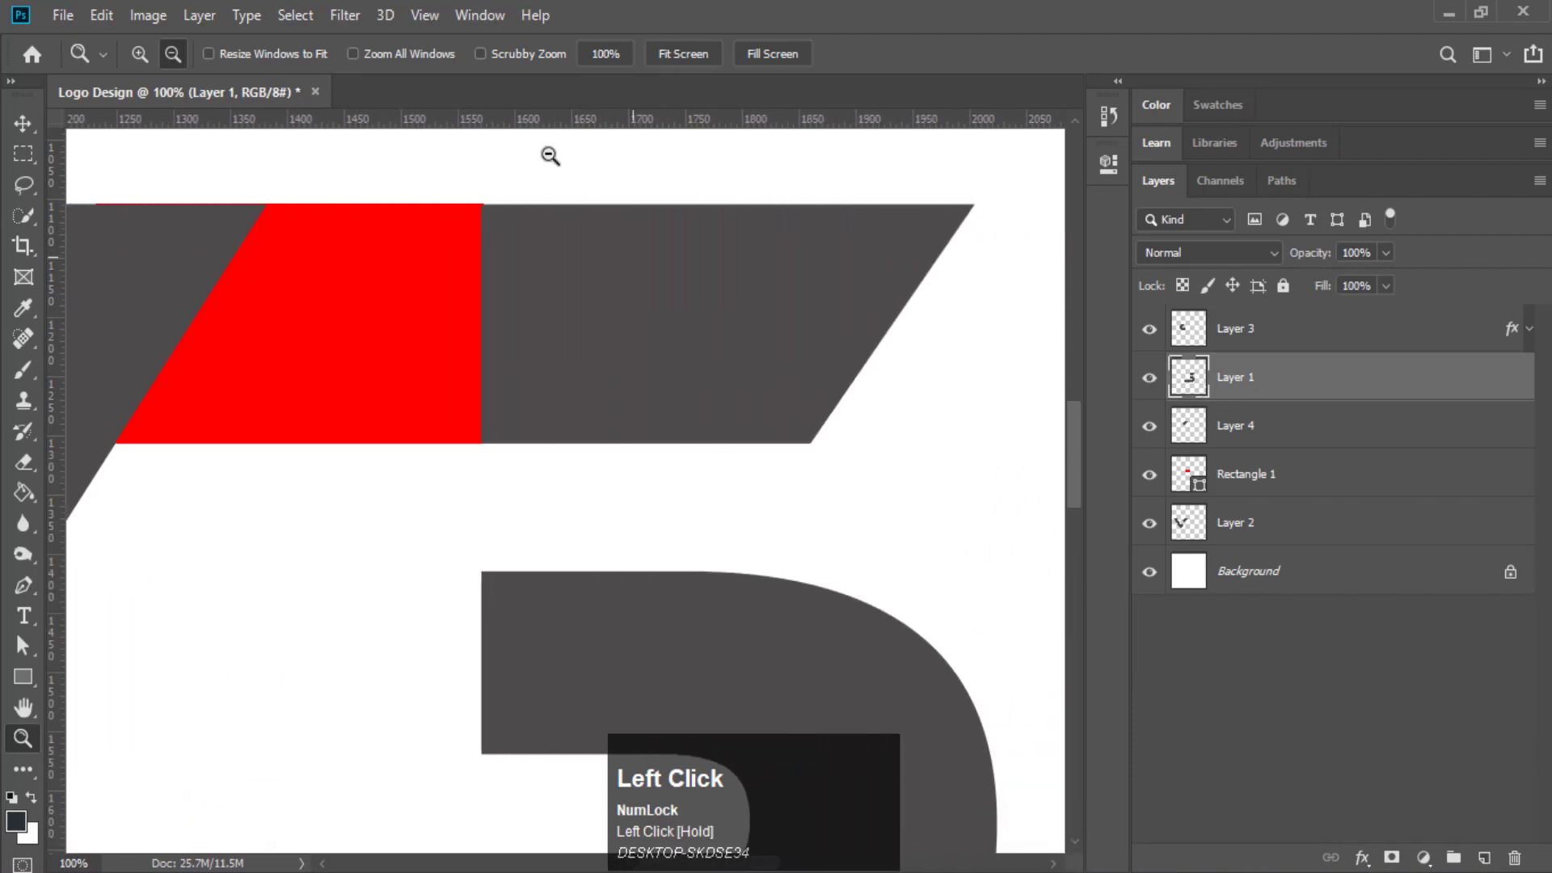
left_click(29, 152)
left_click_drag(450, 181, 1012, 488)
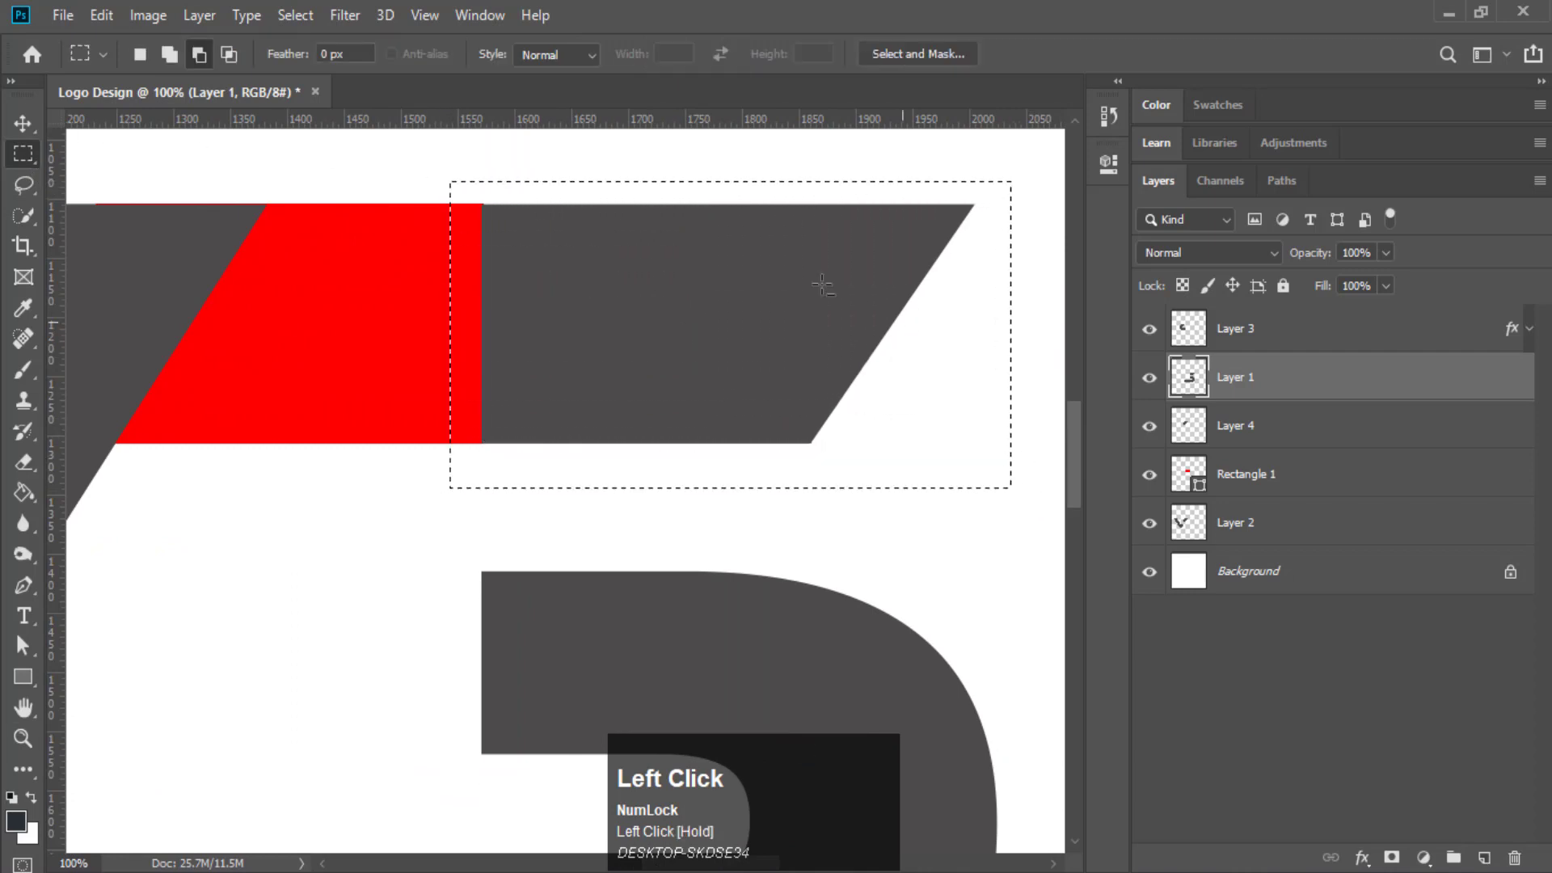
right_click(792, 261)
left_click(913, 428)
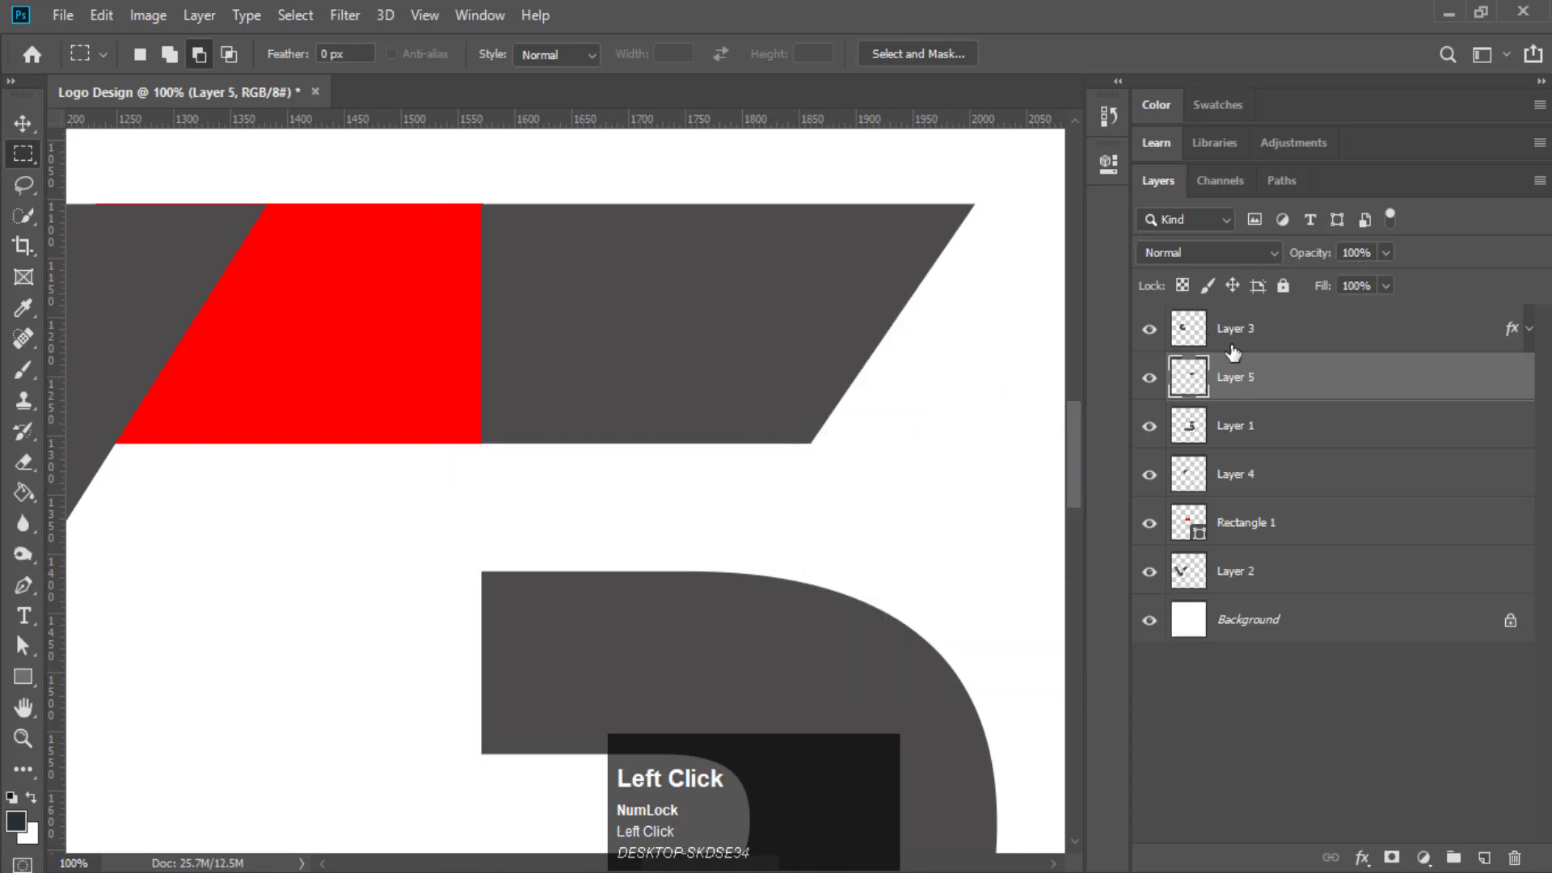
Examine which logo pieces Layer 4, Layer 5 and Layer 1 contain by toggling their visibility
left_click(1232, 483)
left_click(1149, 477)
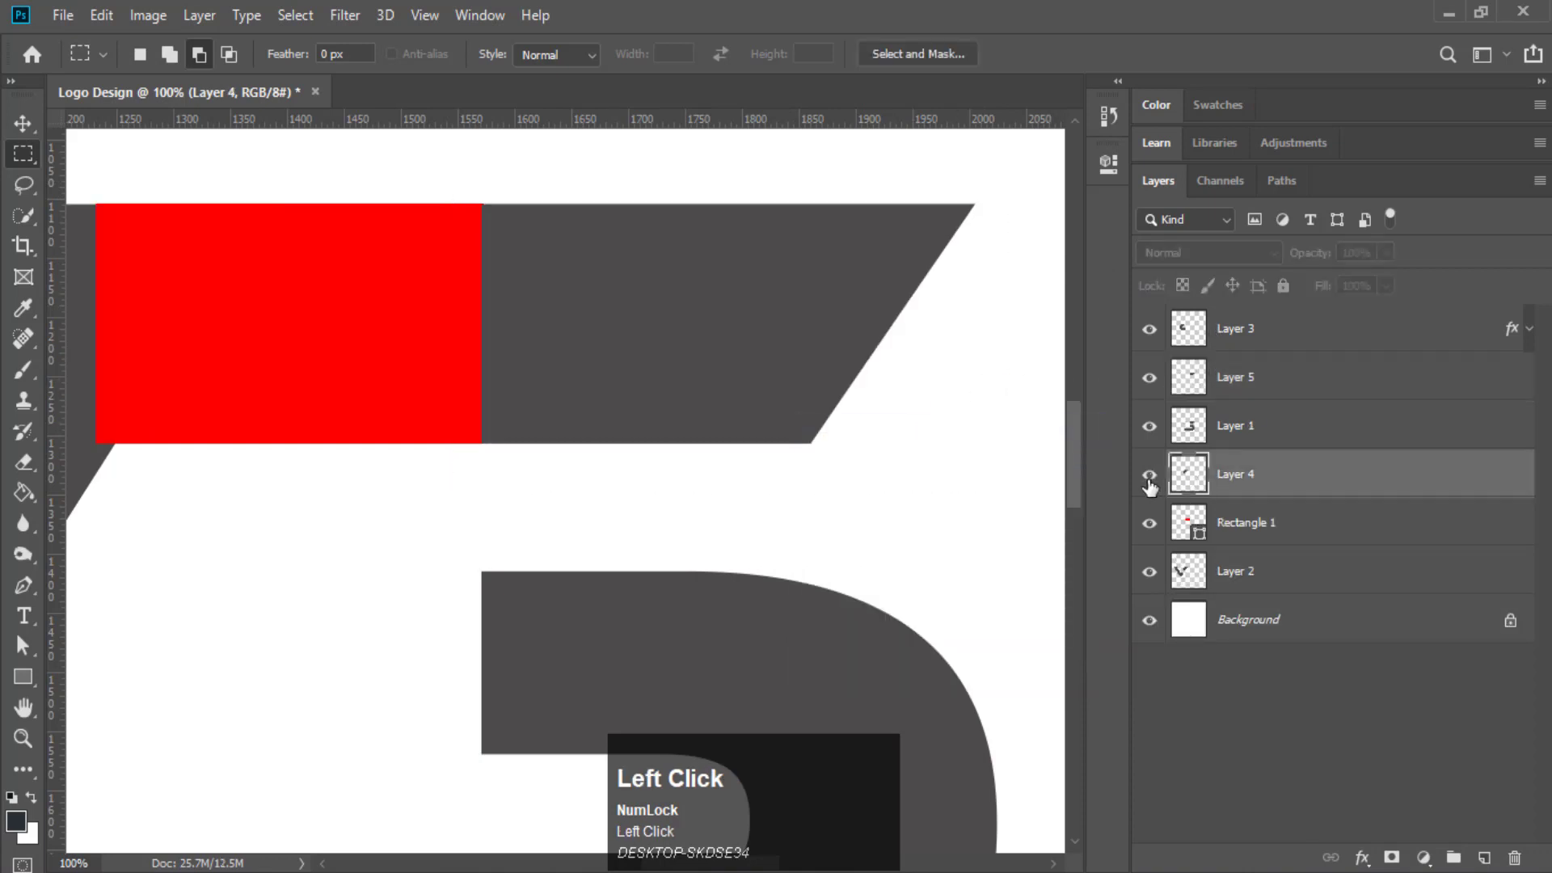
left_click(1149, 477)
left_click(1239, 523)
right_click(1238, 524)
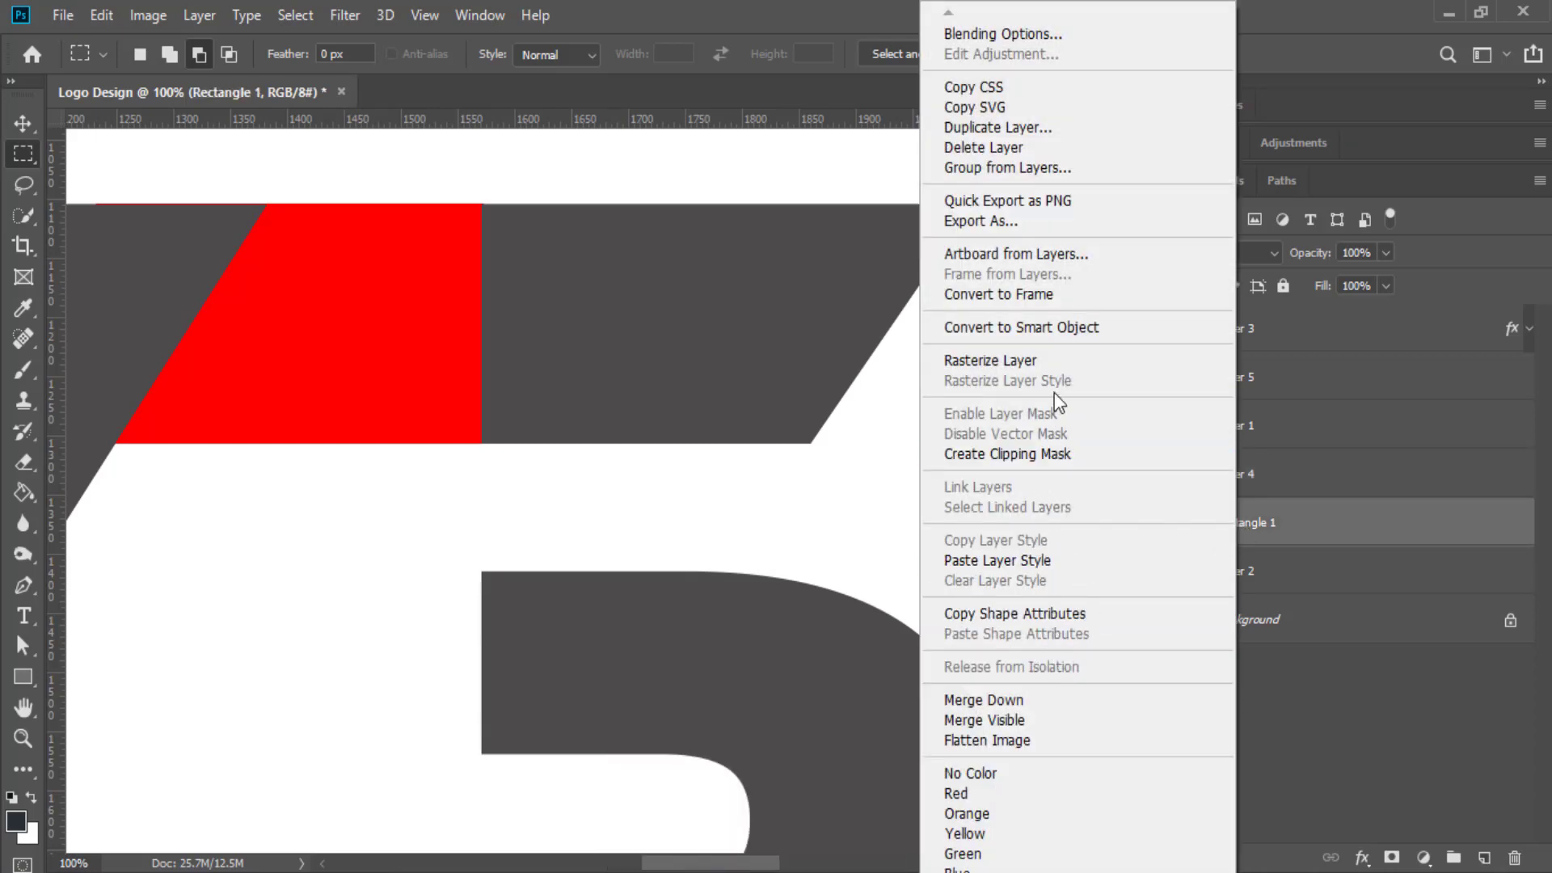
left_click(1289, 376)
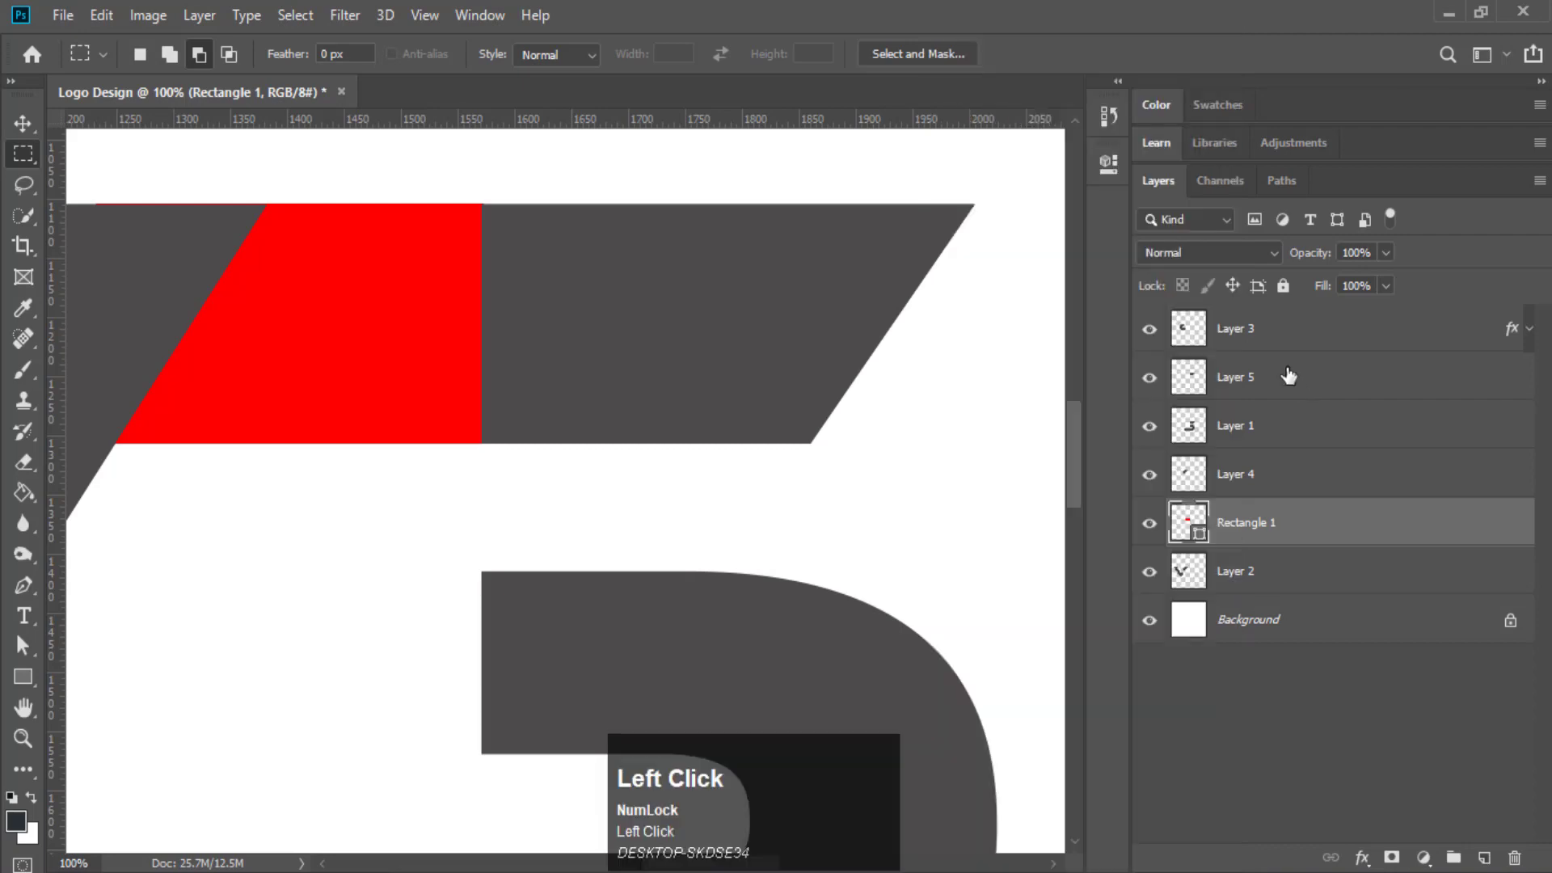
left_click(1237, 334)
left_click(1180, 380)
left_click(1149, 378)
left_click(1149, 378)
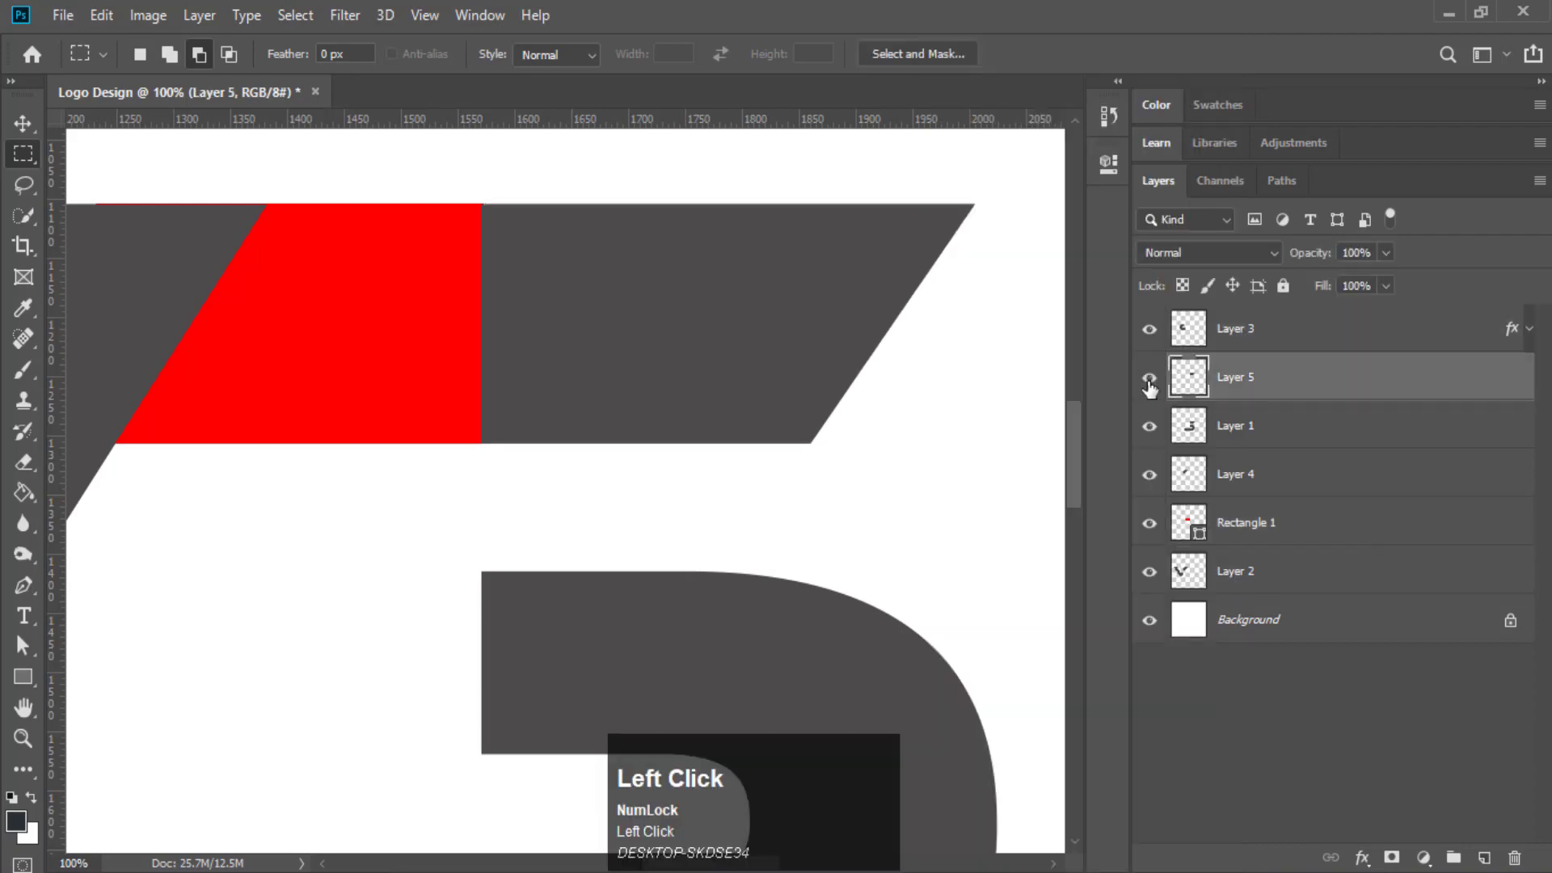
left_click(1150, 426)
left_click(1149, 426)
Apply a Color Overlay in red, ff0000, to Layer 5 and collapse its effects list
right_click(1203, 376)
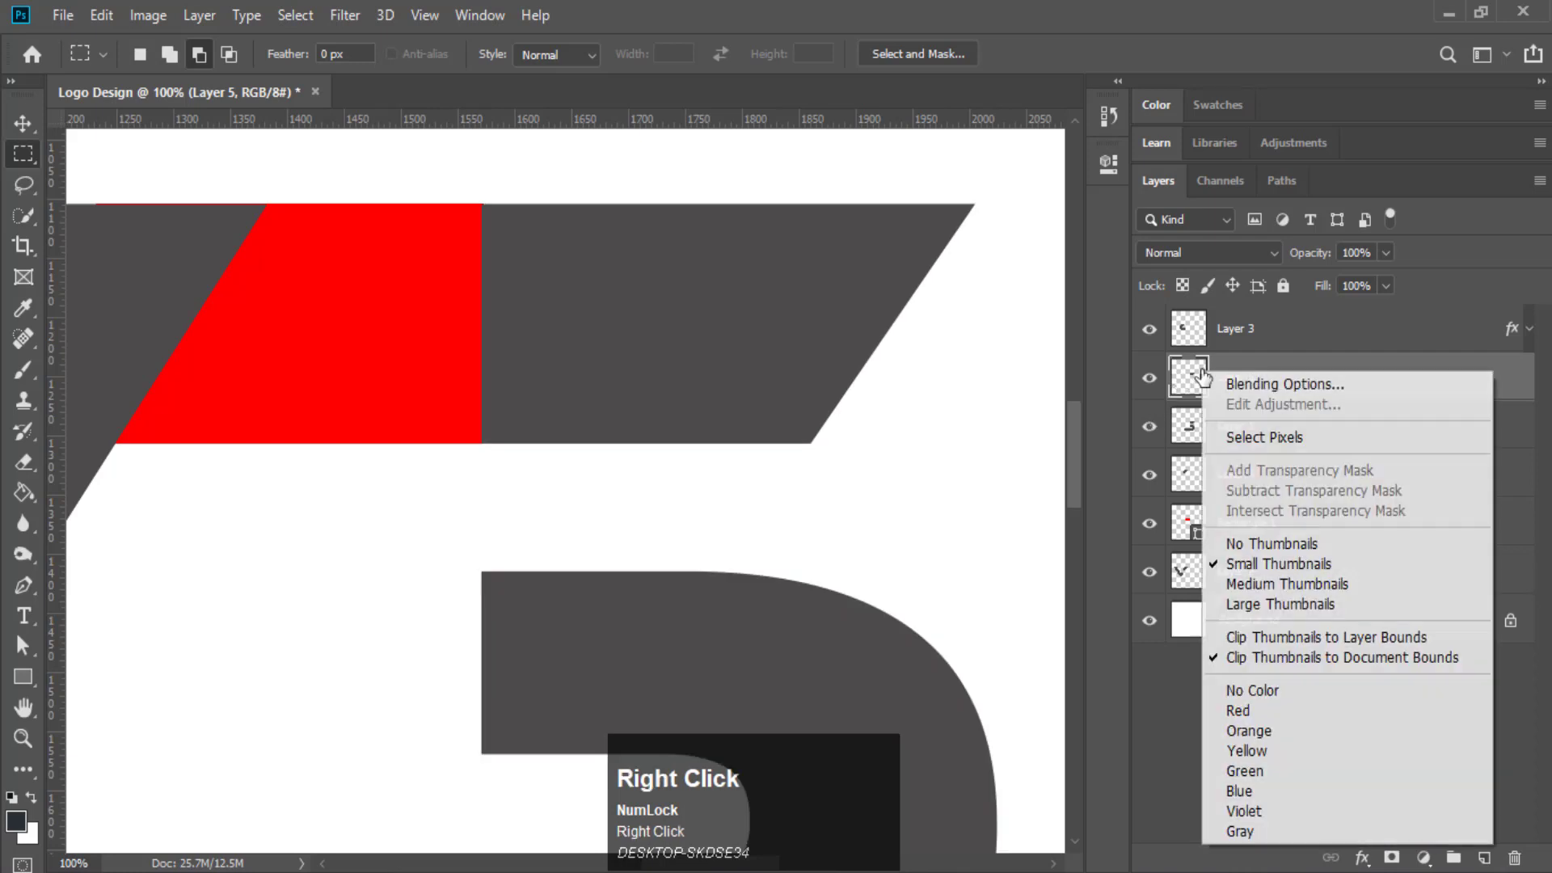
left_click(1245, 383)
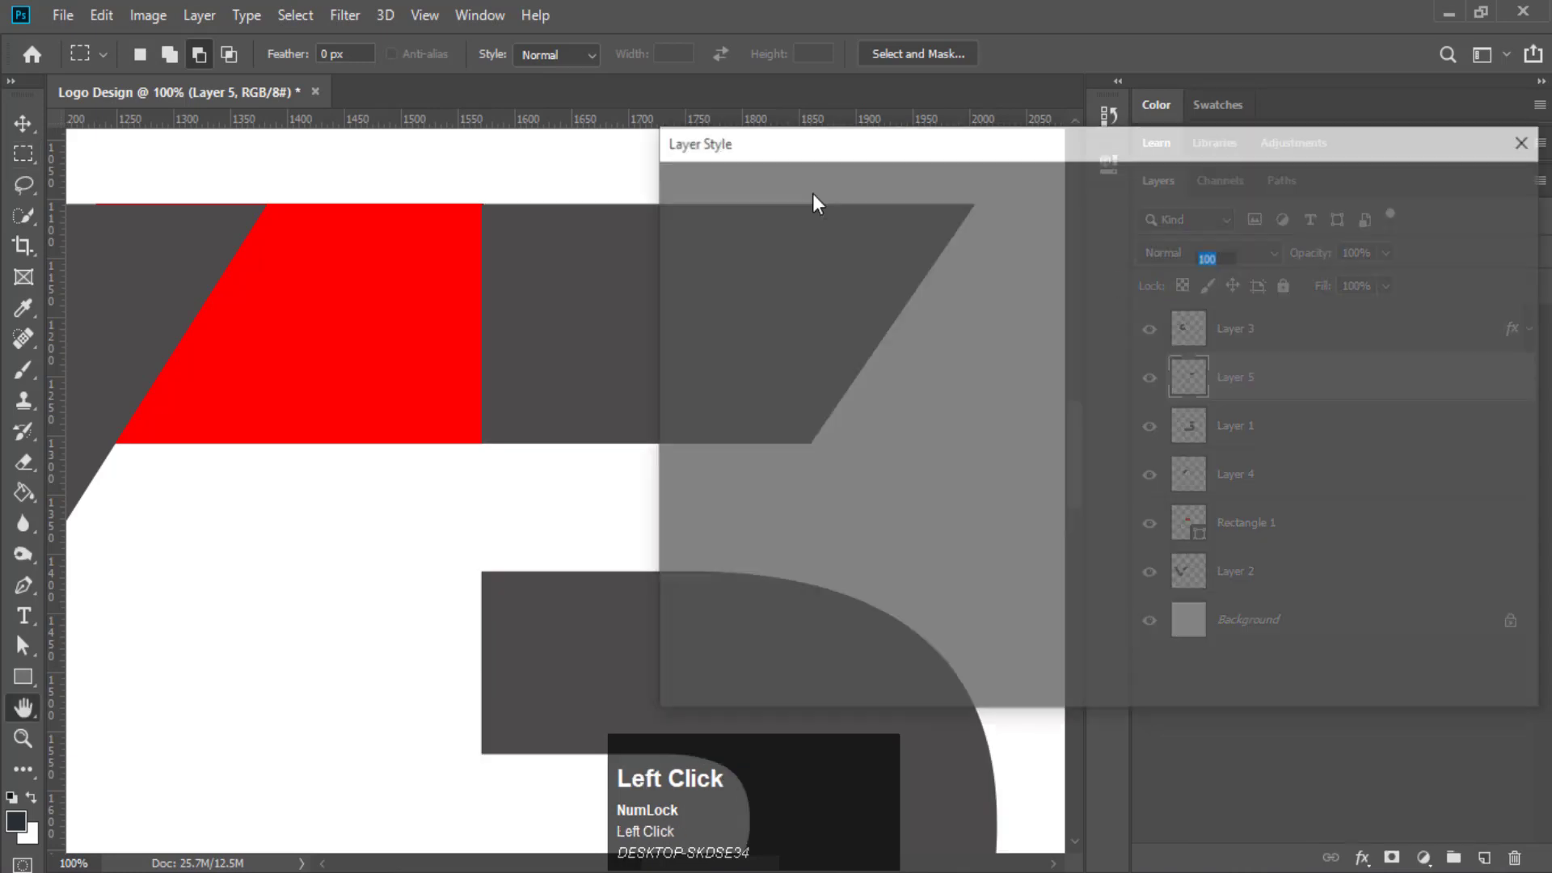
left_click(736, 467)
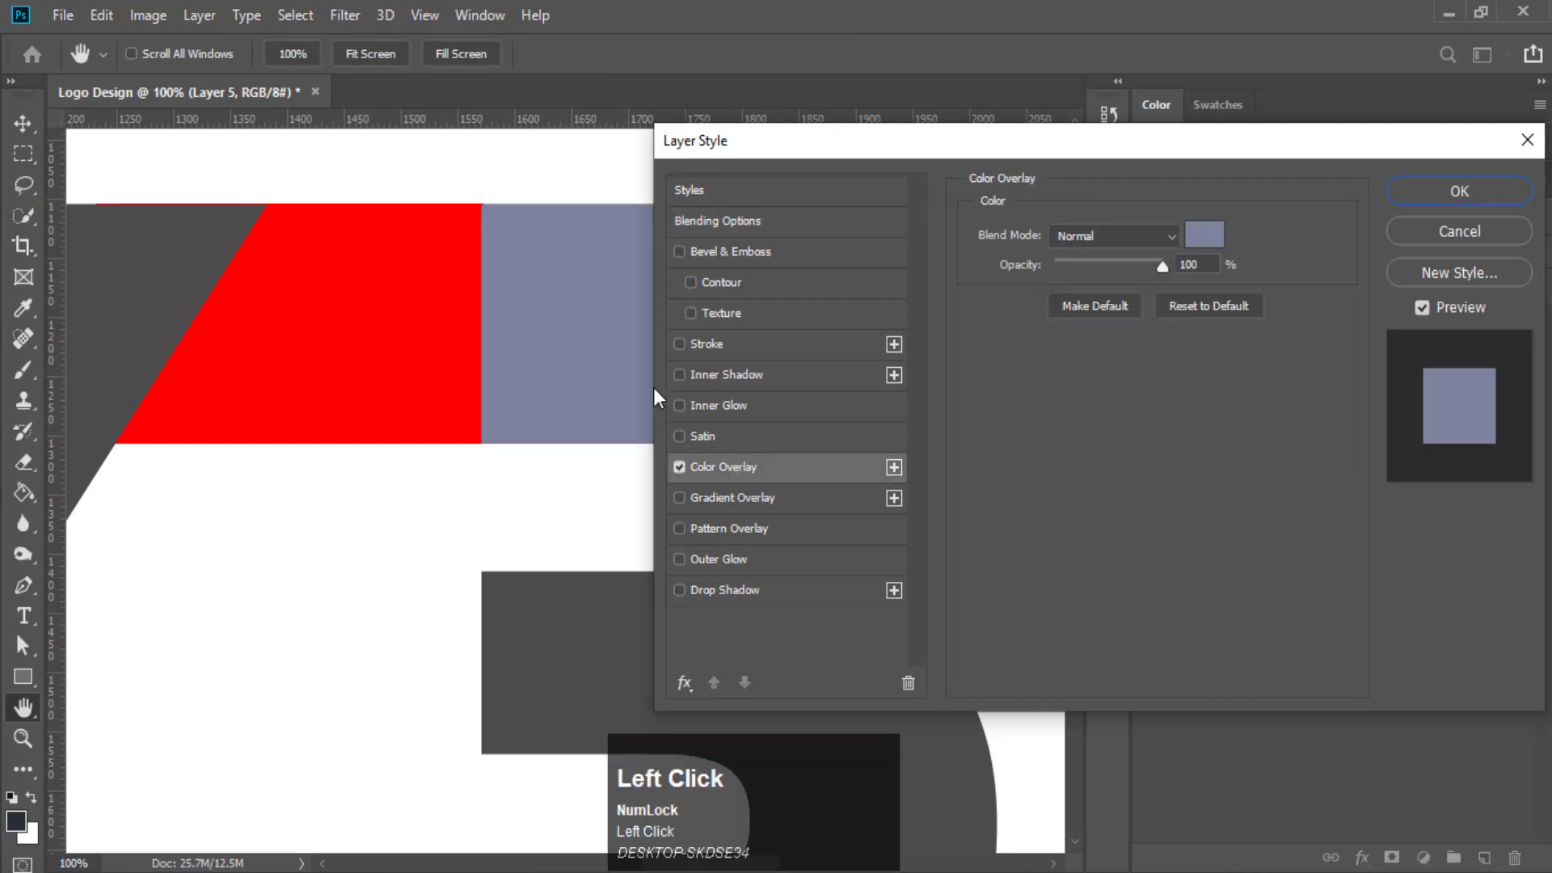
left_click(1203, 236)
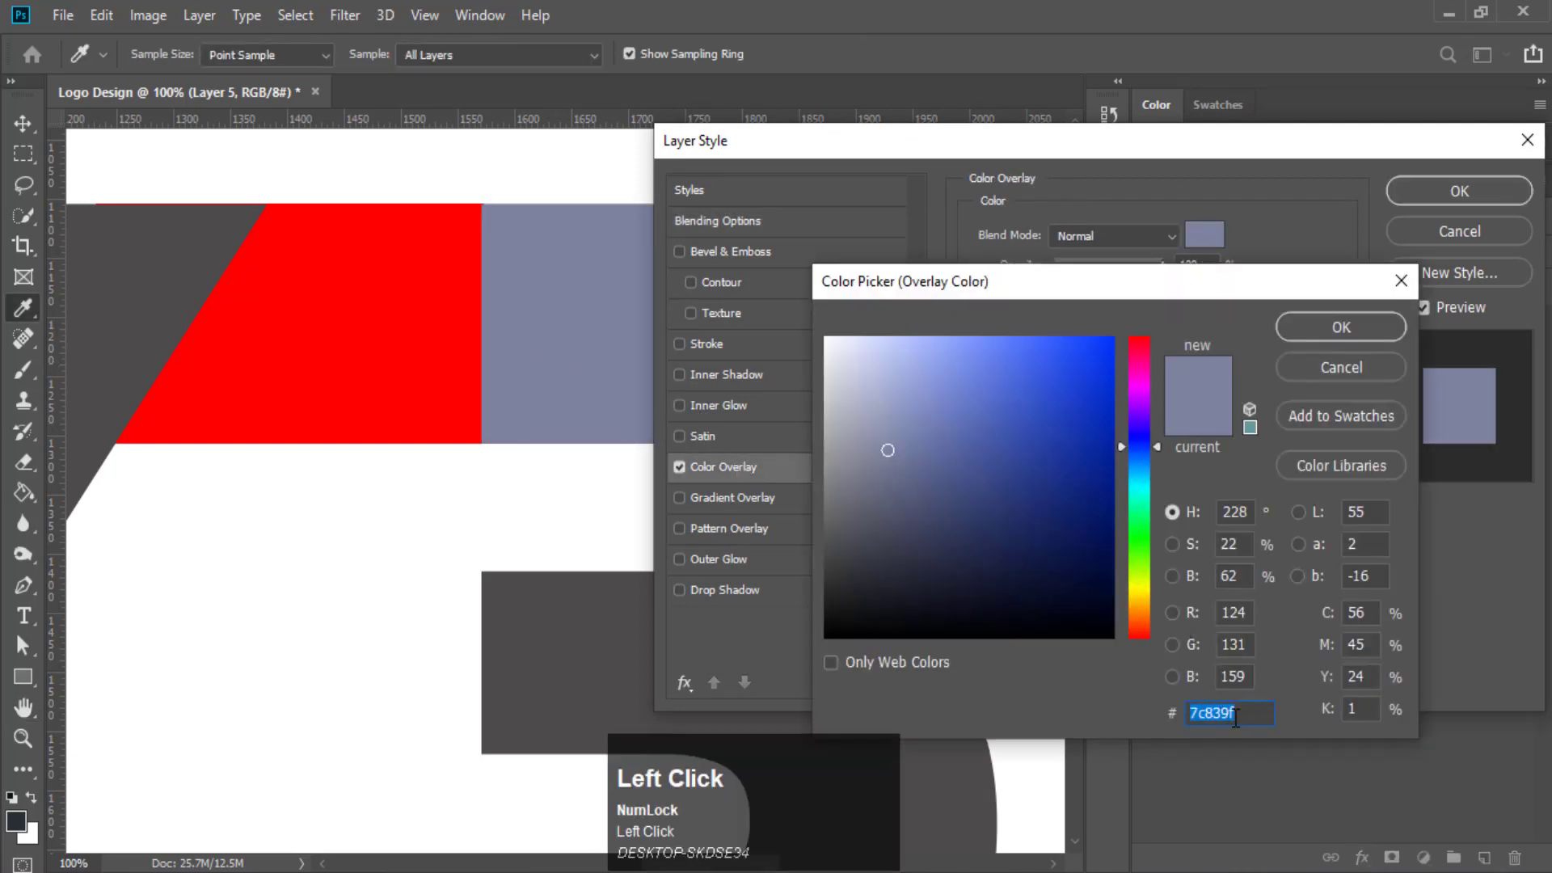
type("ff0")
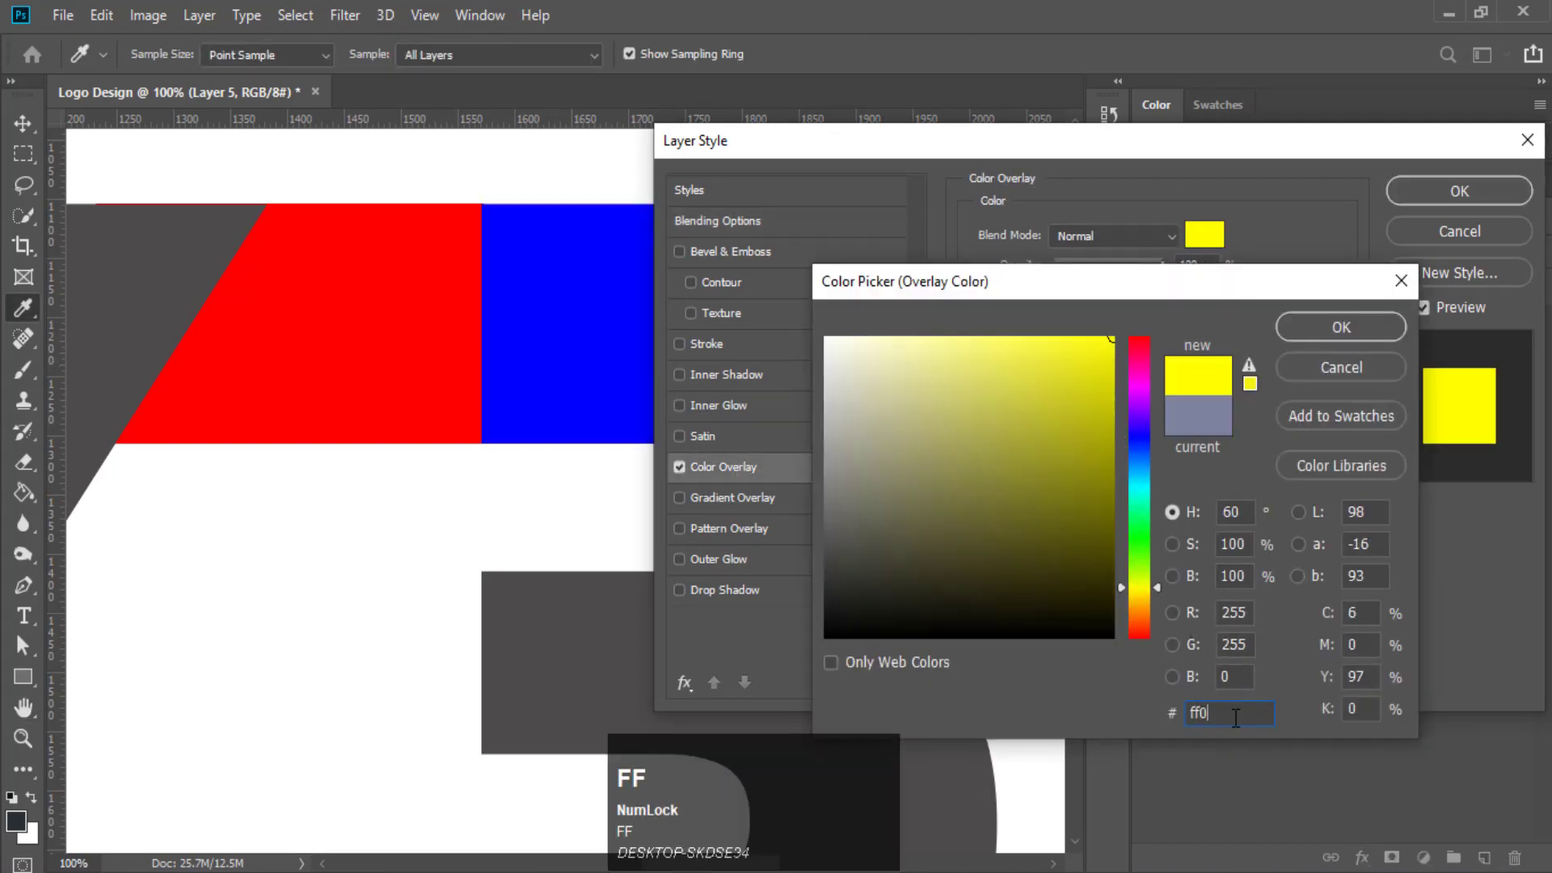
type("000")
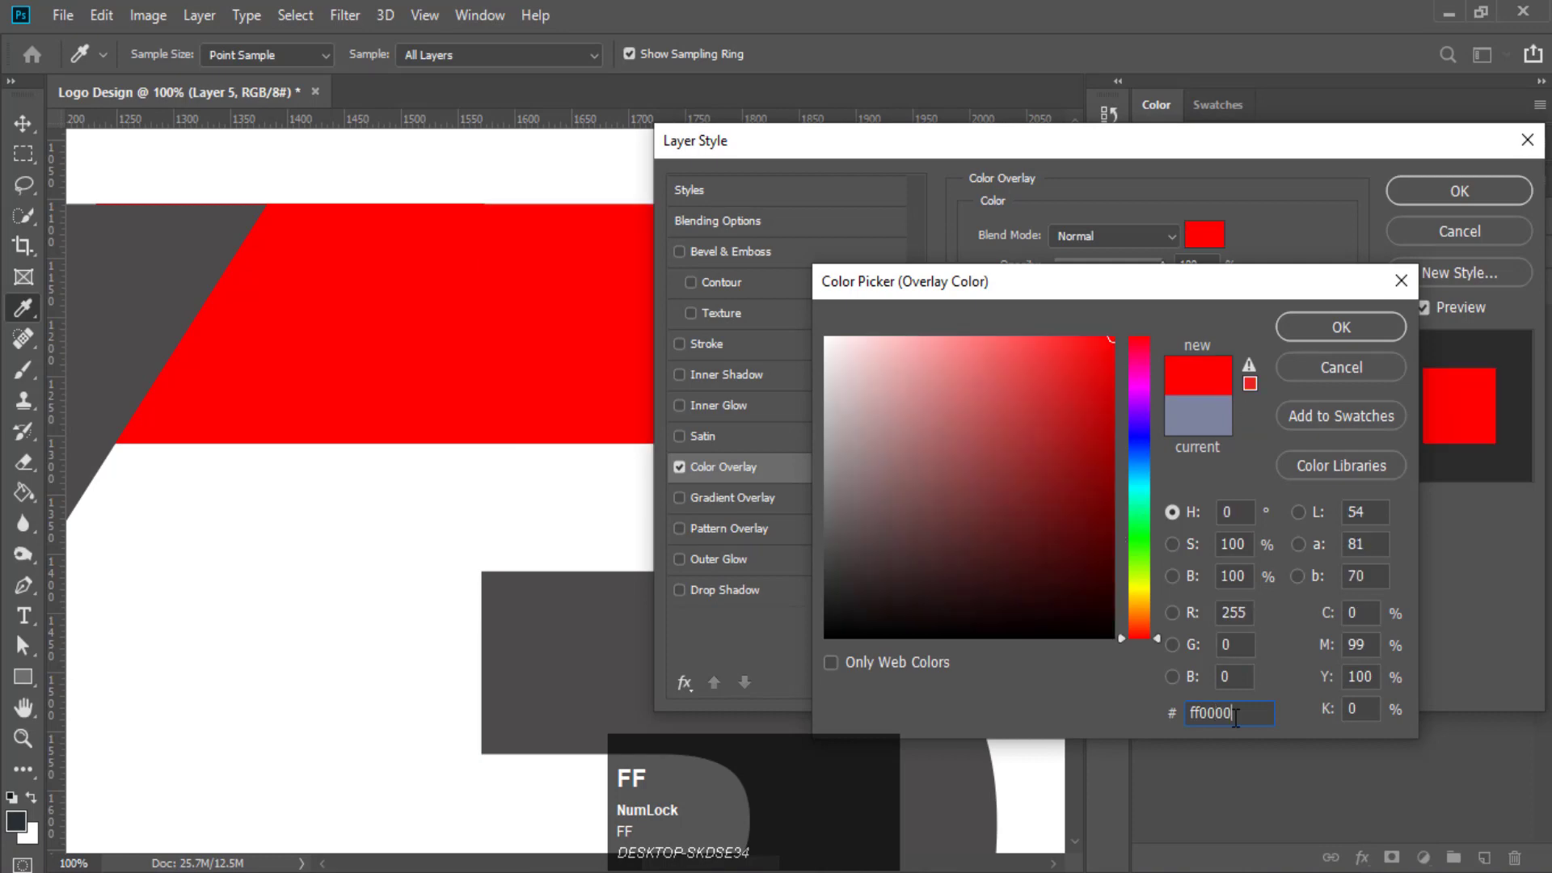
left_click(1318, 317)
left_click(1436, 196)
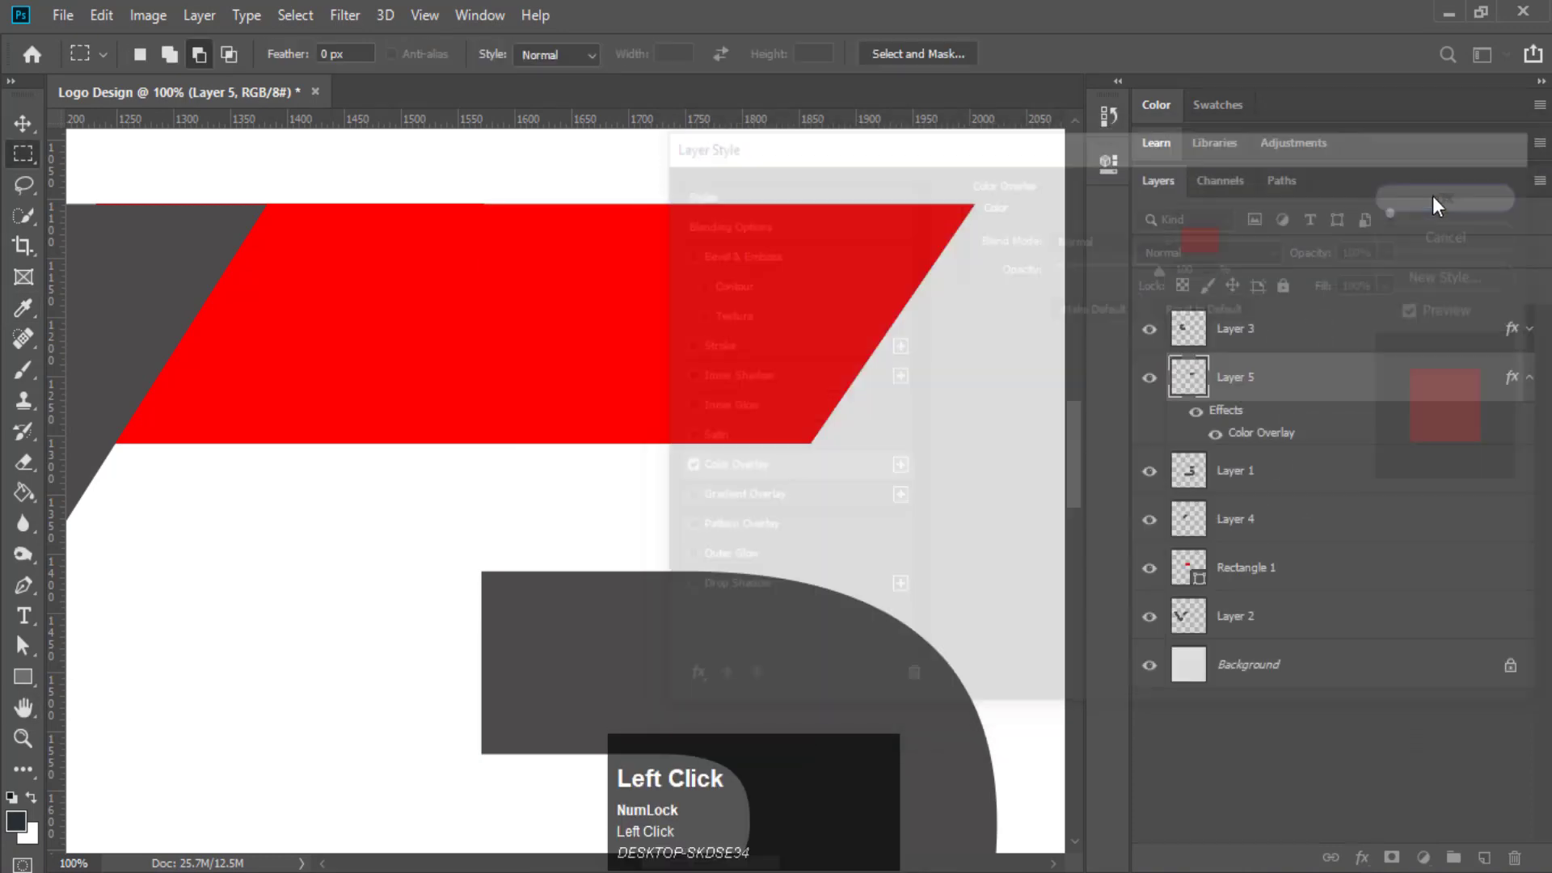
left_click(1527, 378)
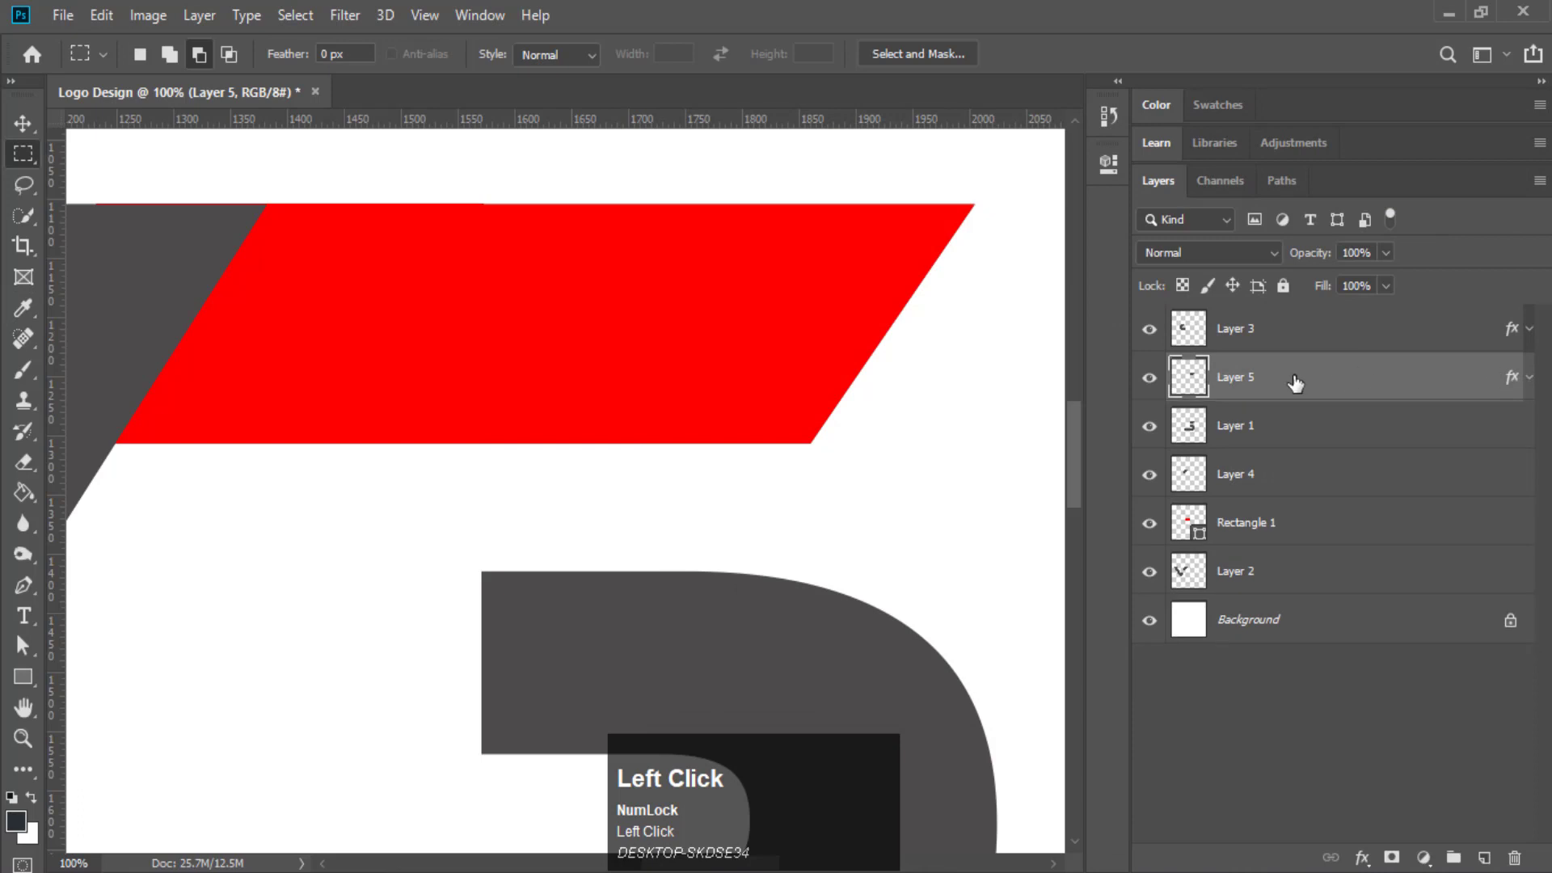
Copy the layer style of Layer 5
right_click(1294, 378)
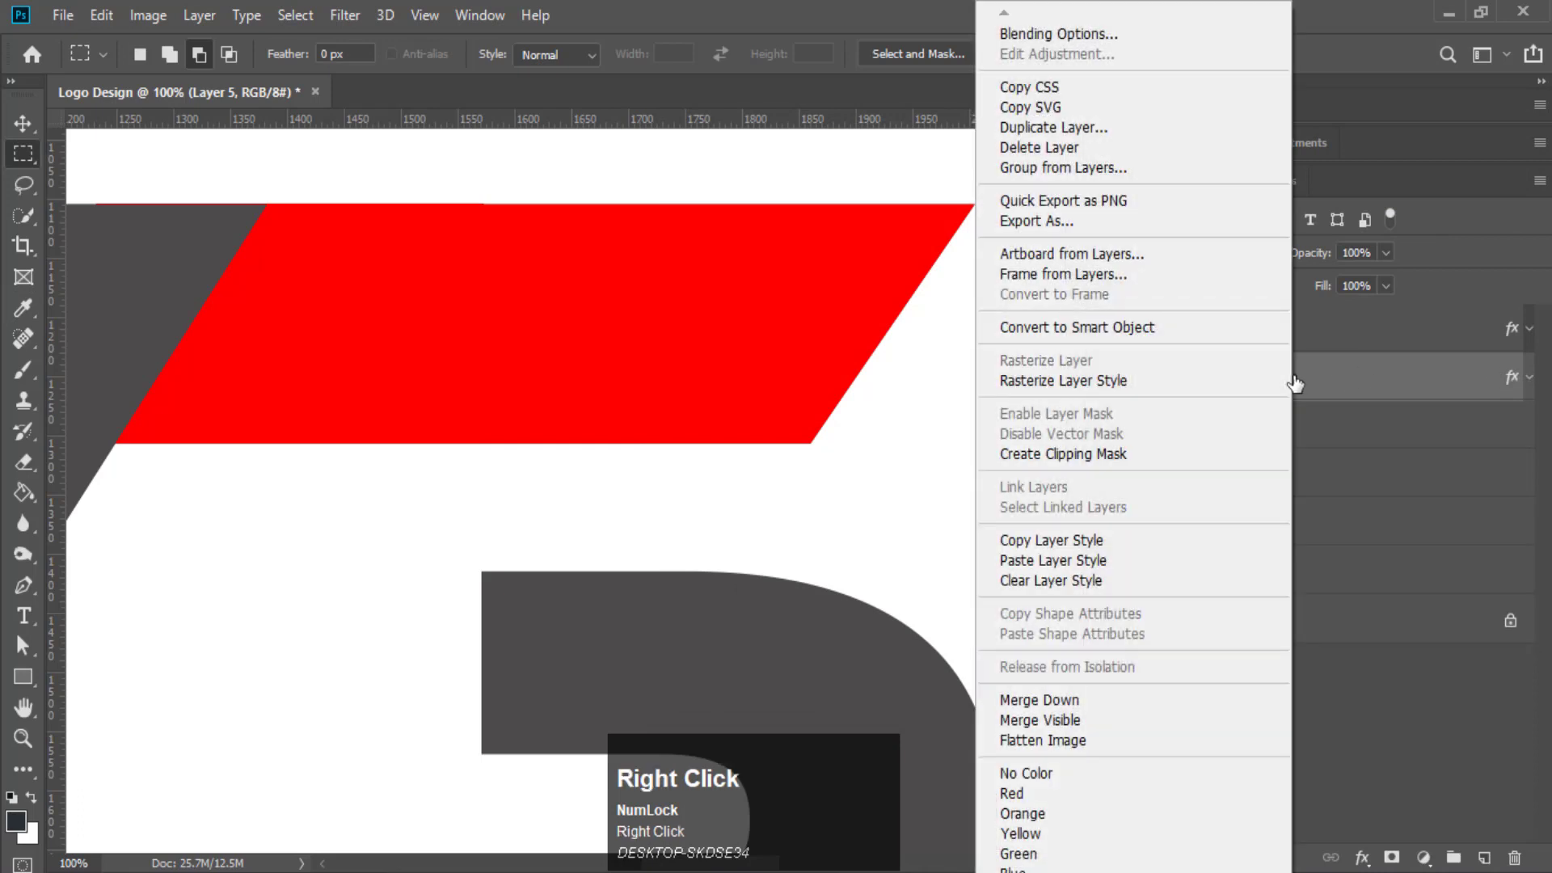
left_click(1108, 540)
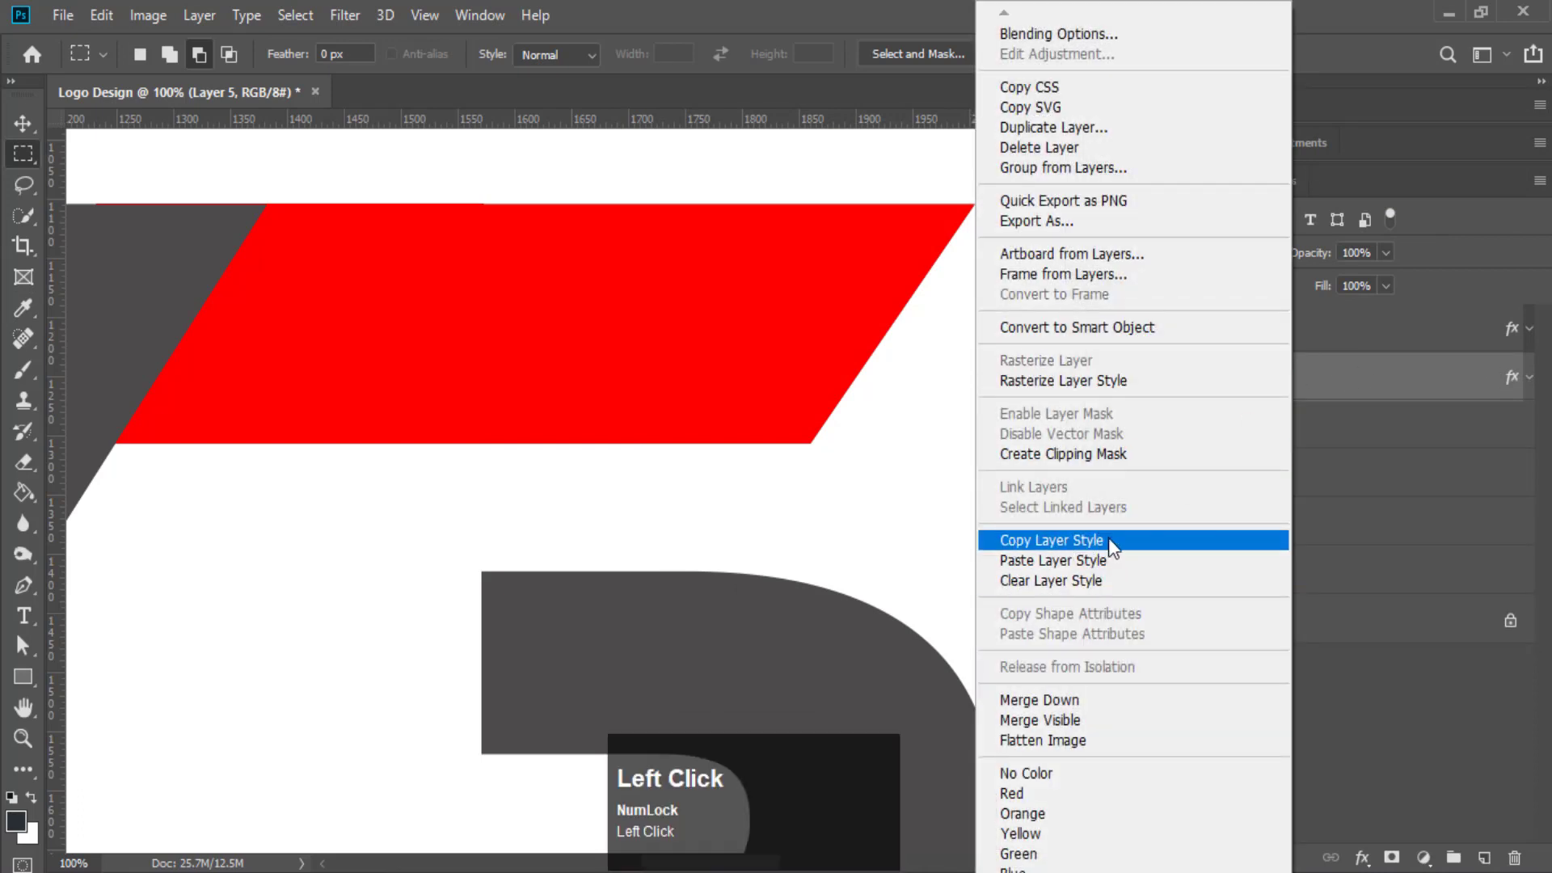
key("ctrl")
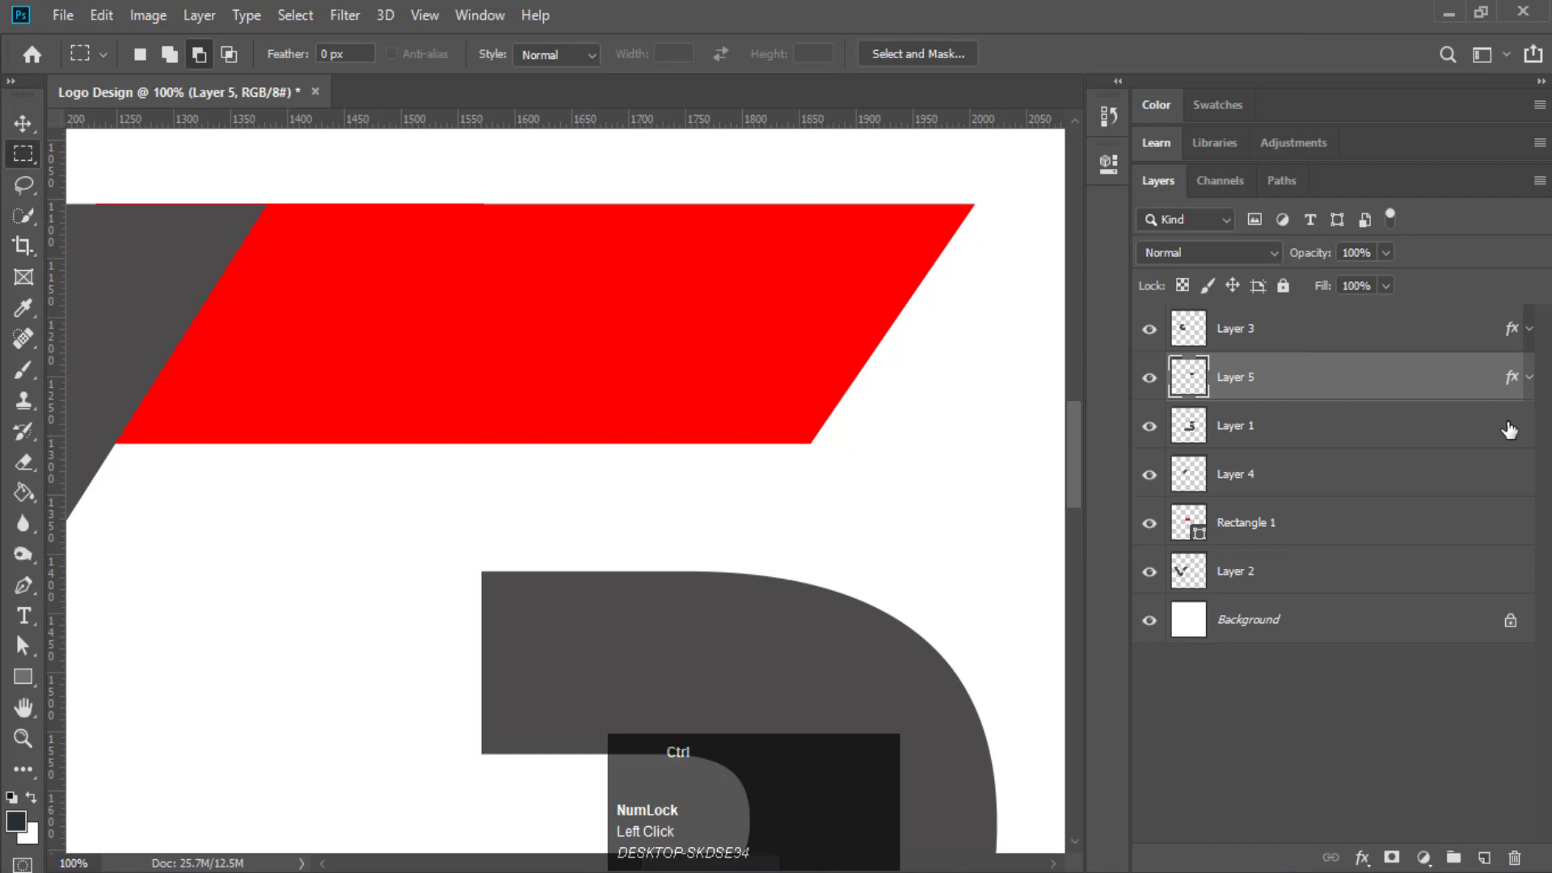
key("ctrl+0")
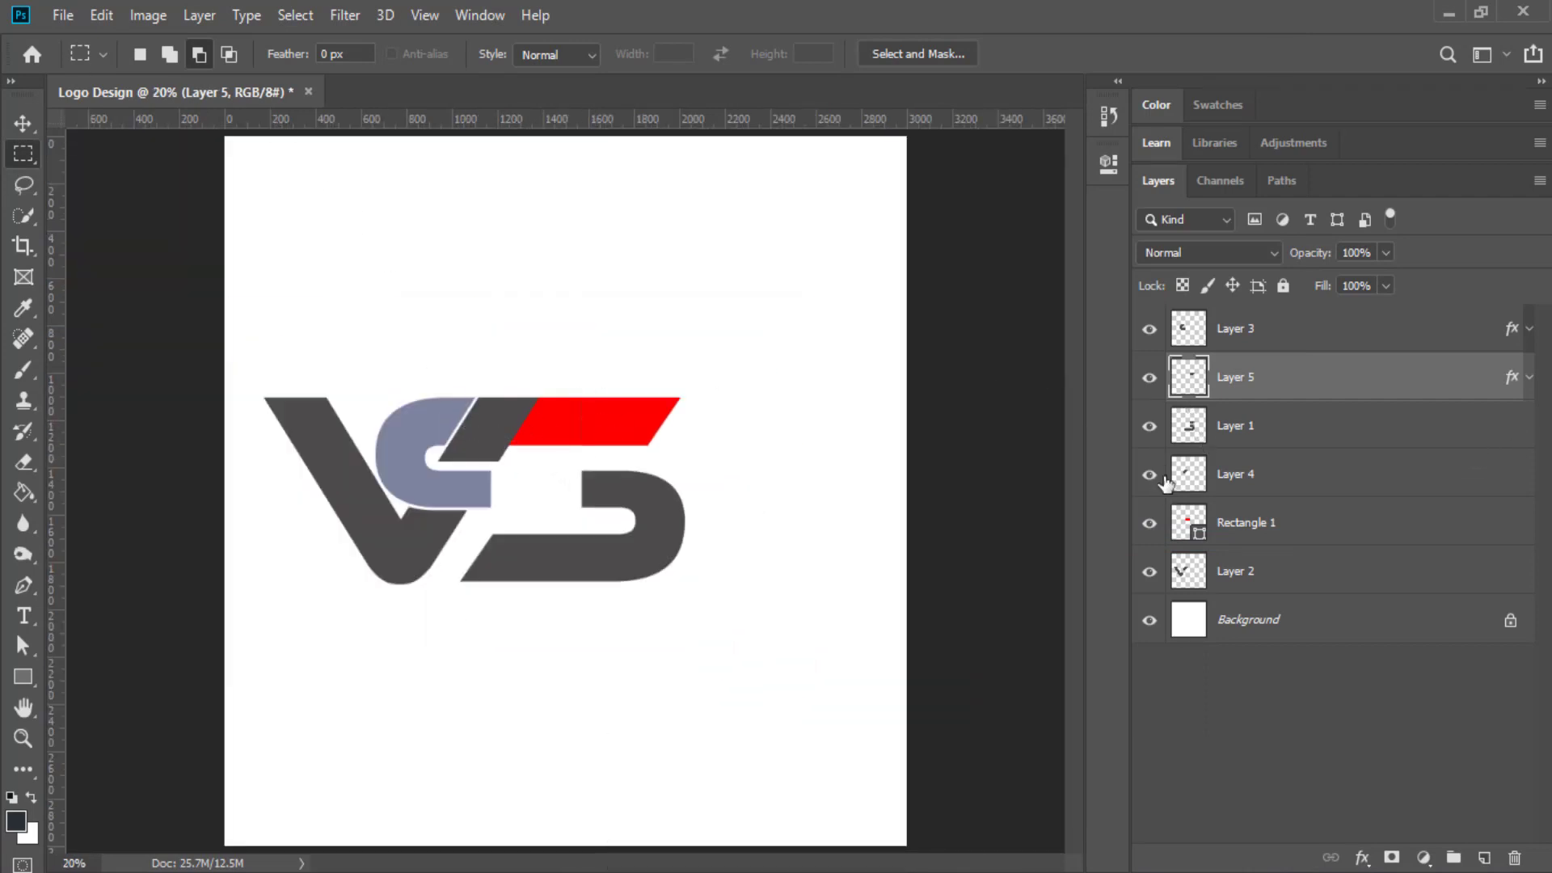
Examine which logo piece each layer contains, from Layer 2 up to Layer 3, by toggling layer visibility
left_click(1223, 576)
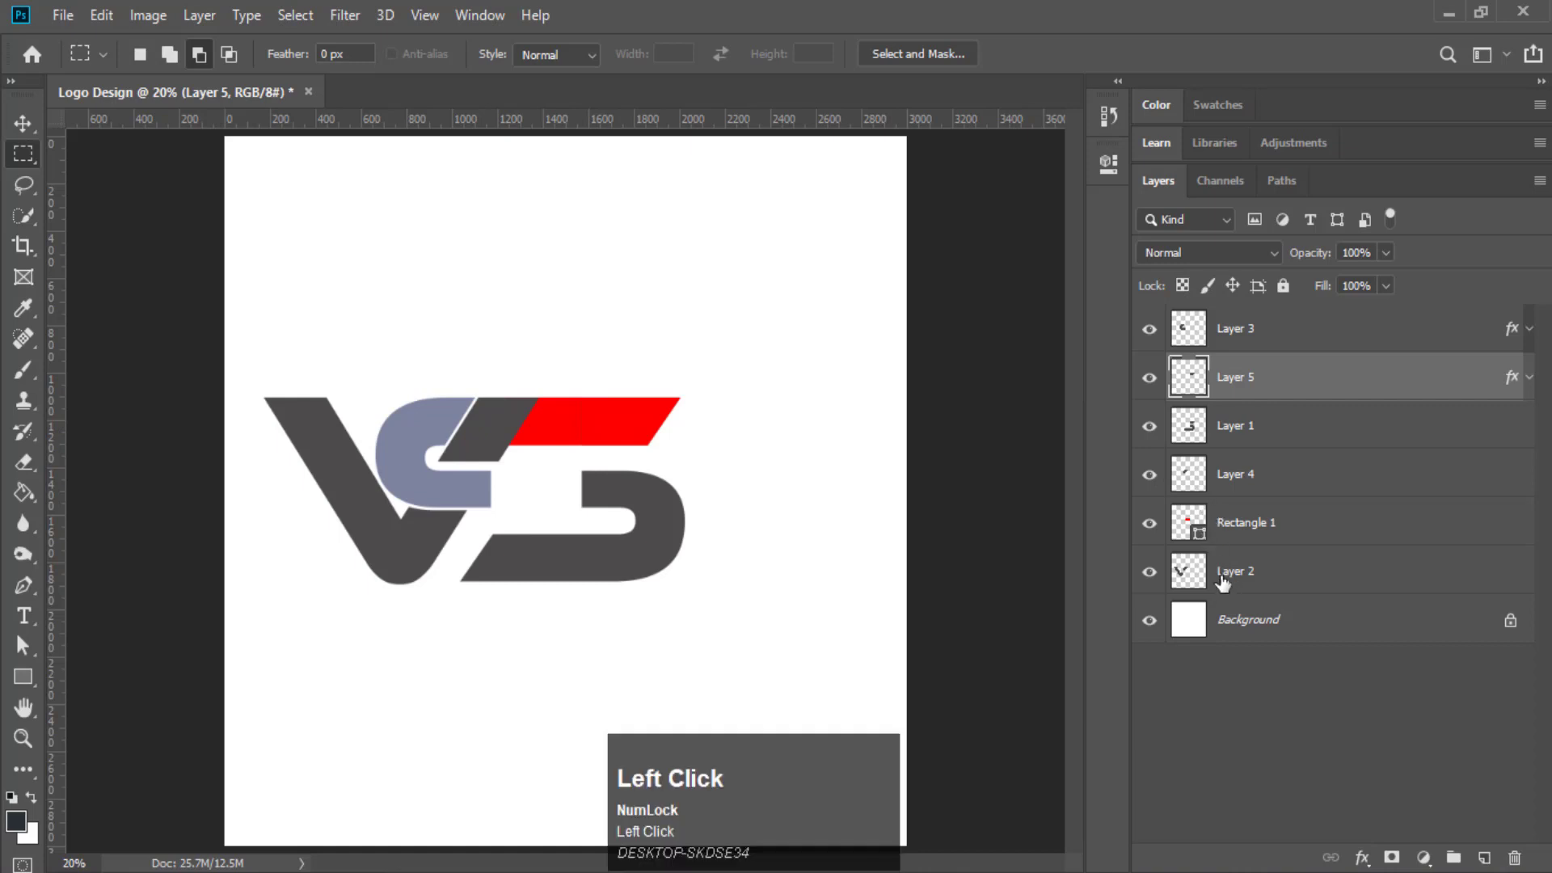
left_click(1150, 572)
left_click(1150, 571)
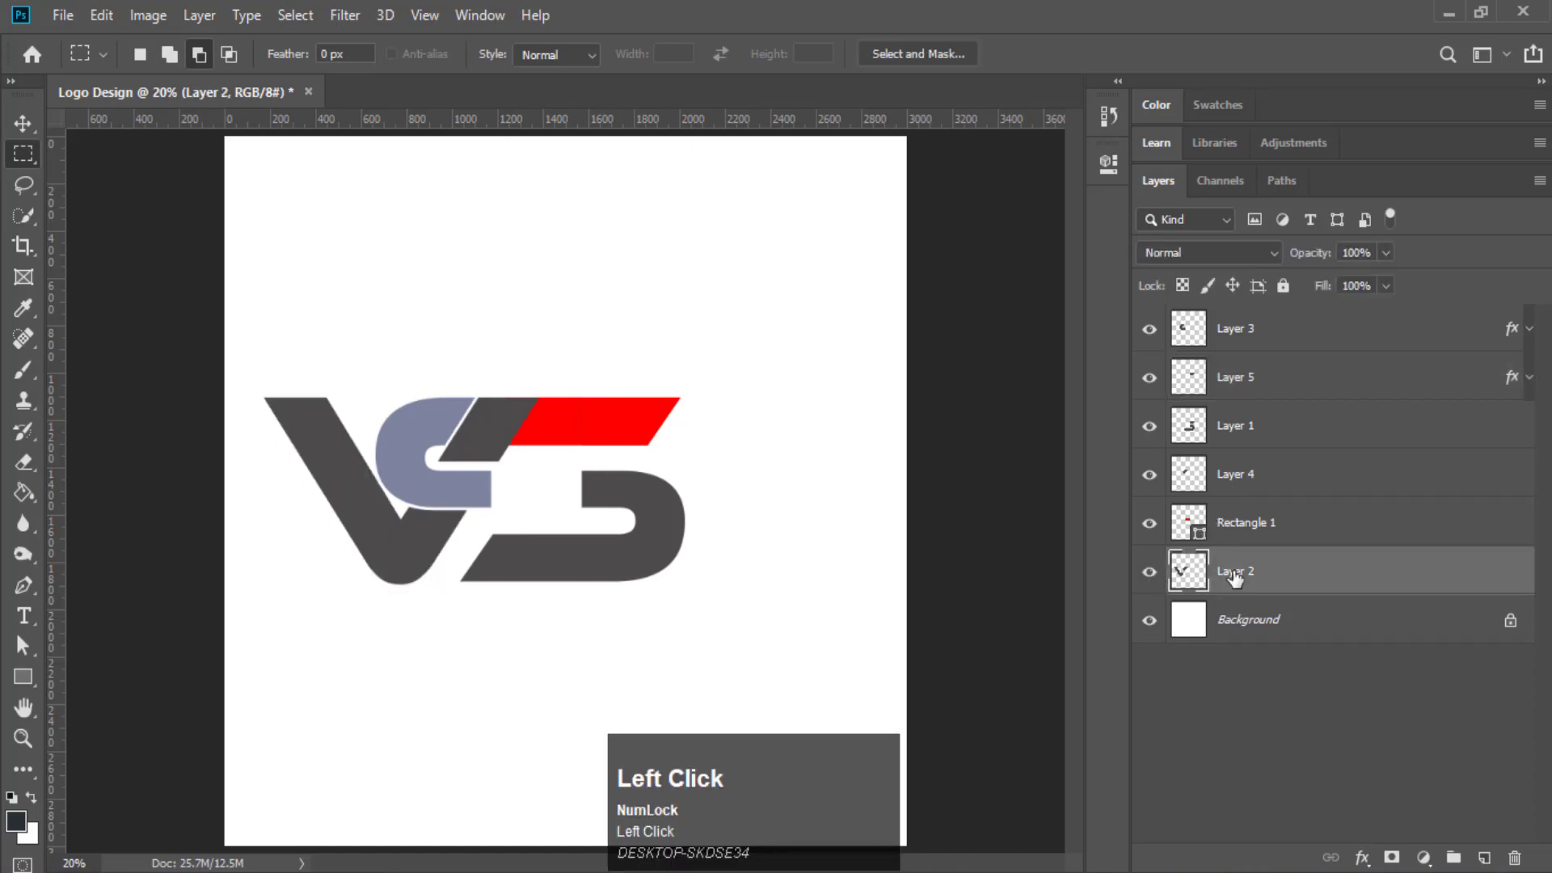
left_click(1149, 523)
left_click(1150, 428)
left_click(1149, 428)
left_click(1150, 378)
left_click(1150, 329)
left_click(1150, 329)
Apply a Color Overlay in red, ff0000, to Layer 2, the V piece
right_click(1245, 574)
left_click(1067, 32)
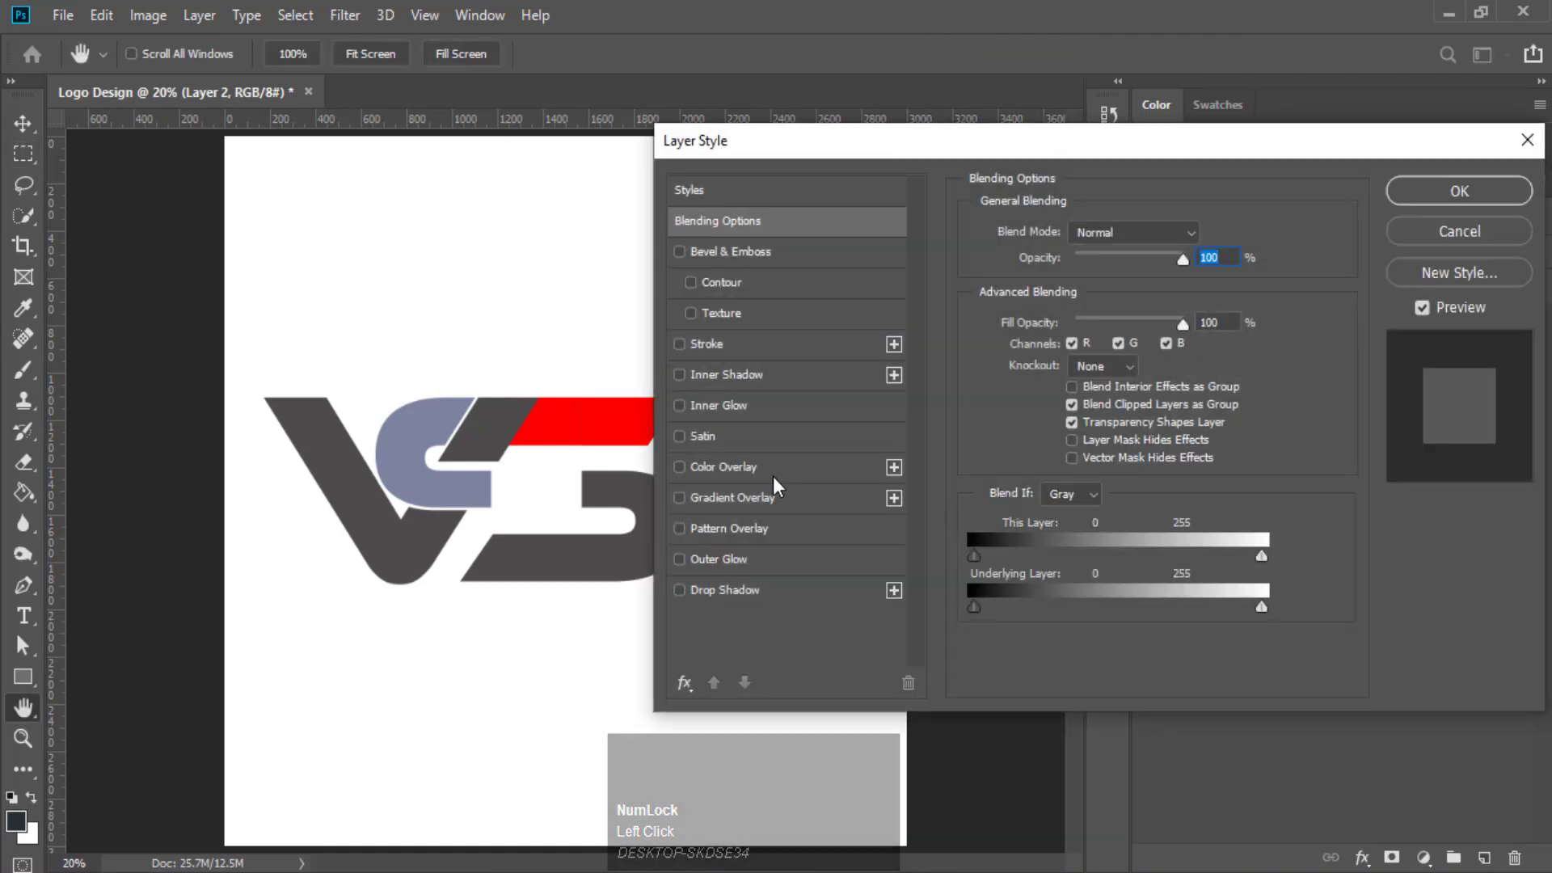
left_click(774, 465)
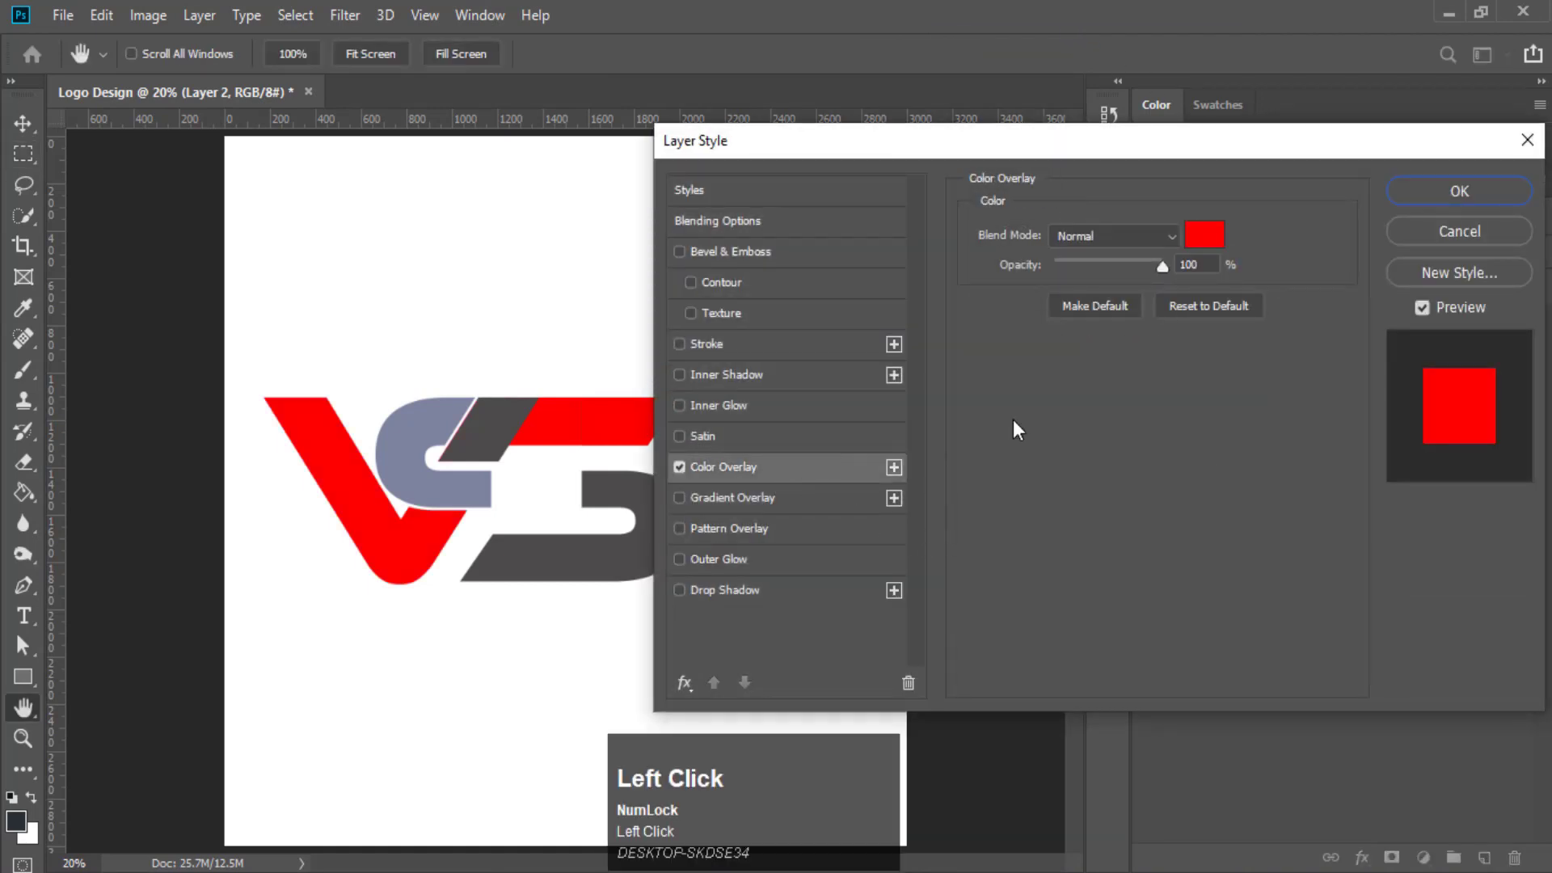
left_click(1203, 236)
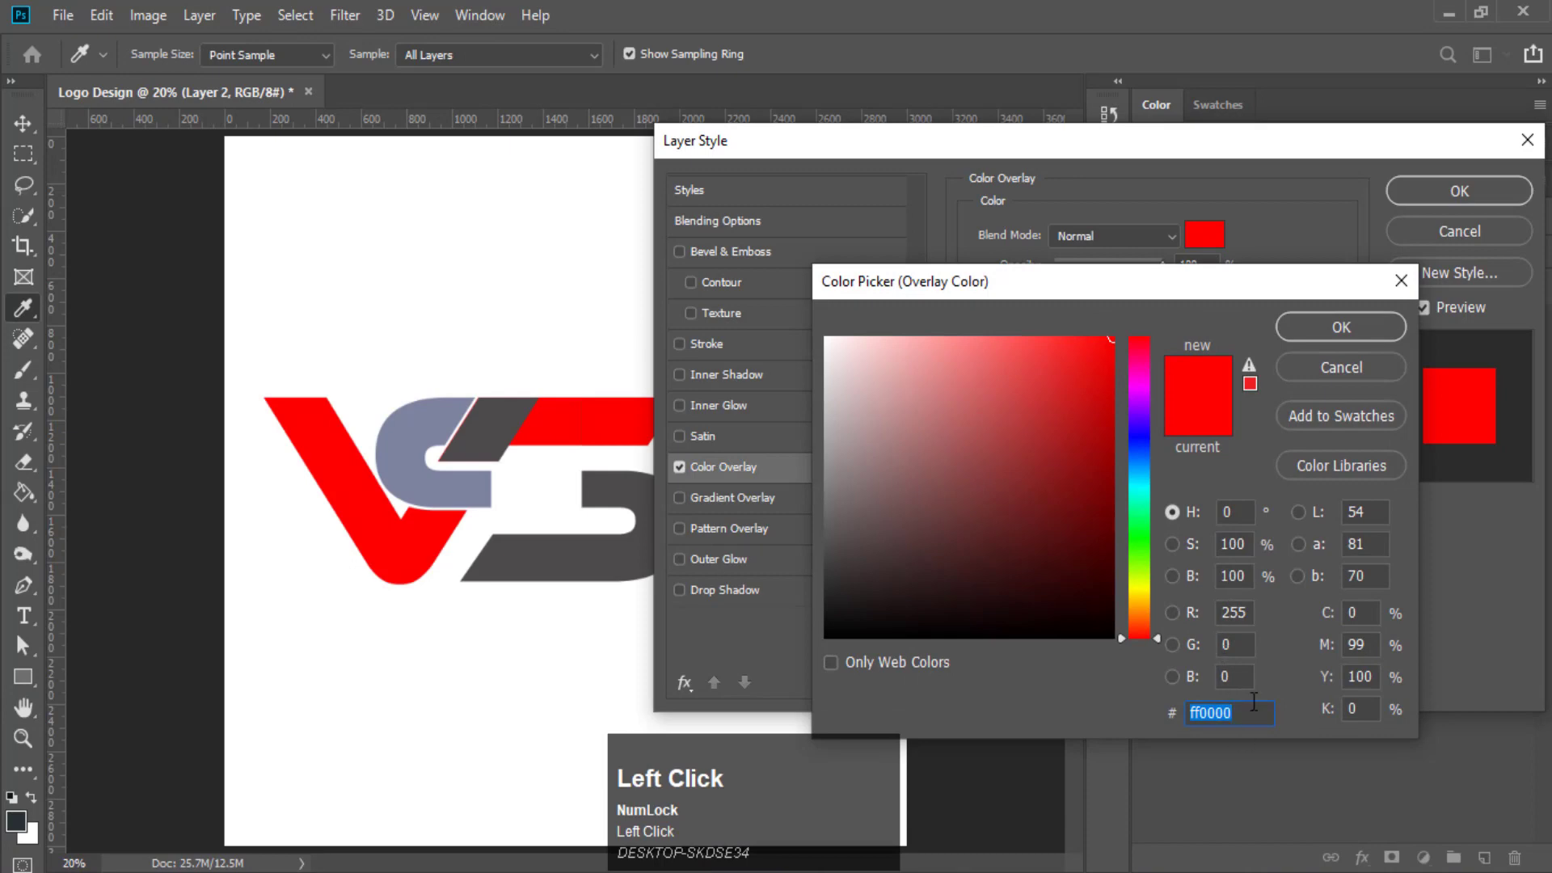
left_click(1365, 325)
left_click(1429, 191)
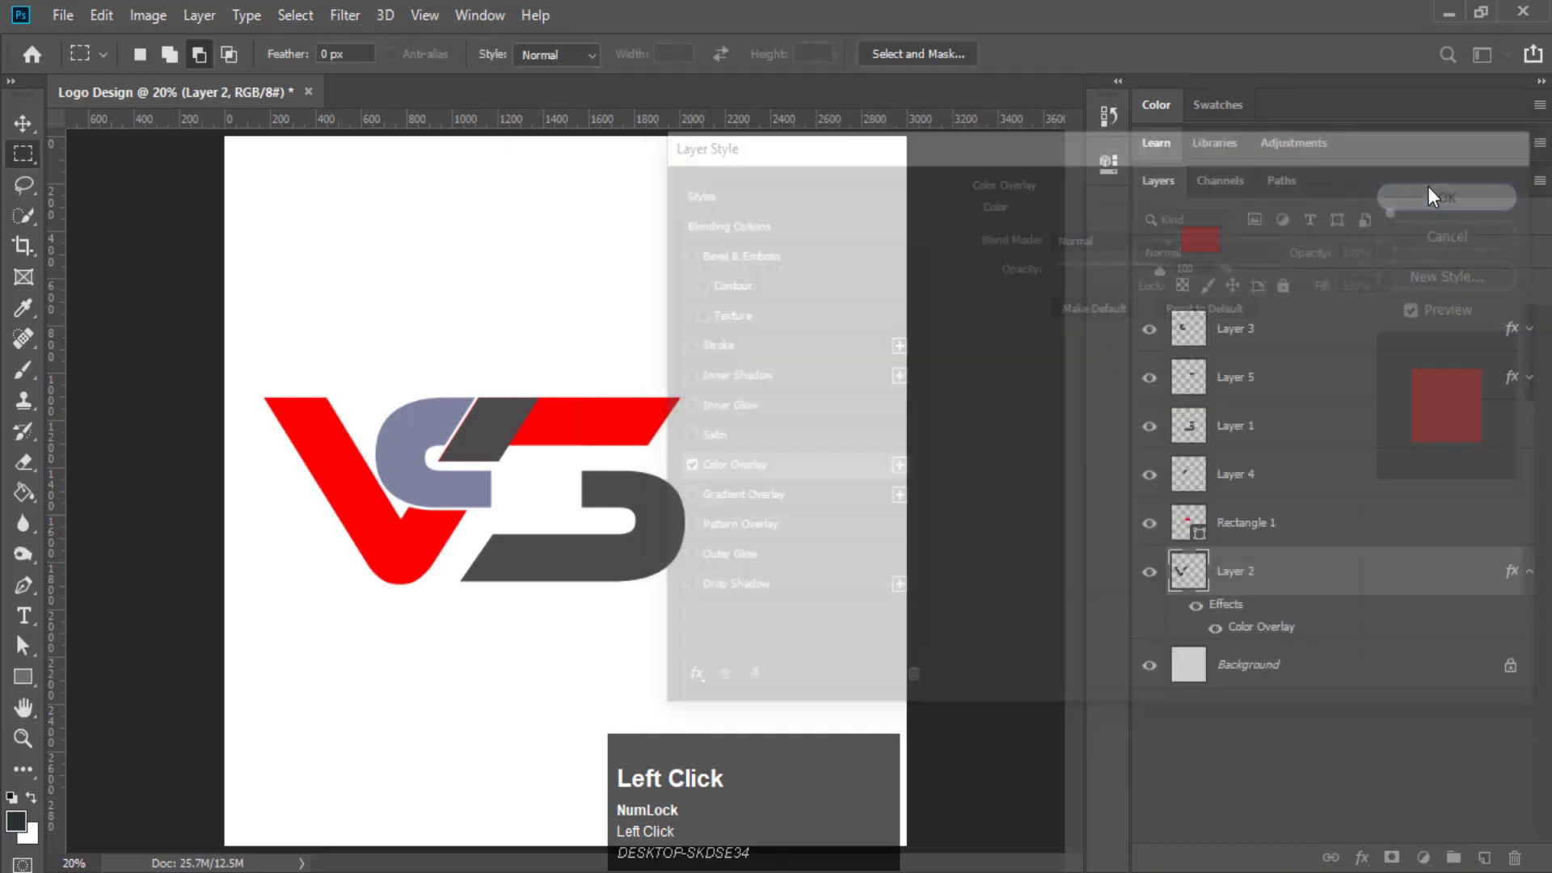
Apply a Color Overlay to Layer 1, the lower S piece, in the blue-gray 7c839f sampled from the upper S piece
left_click(1237, 436)
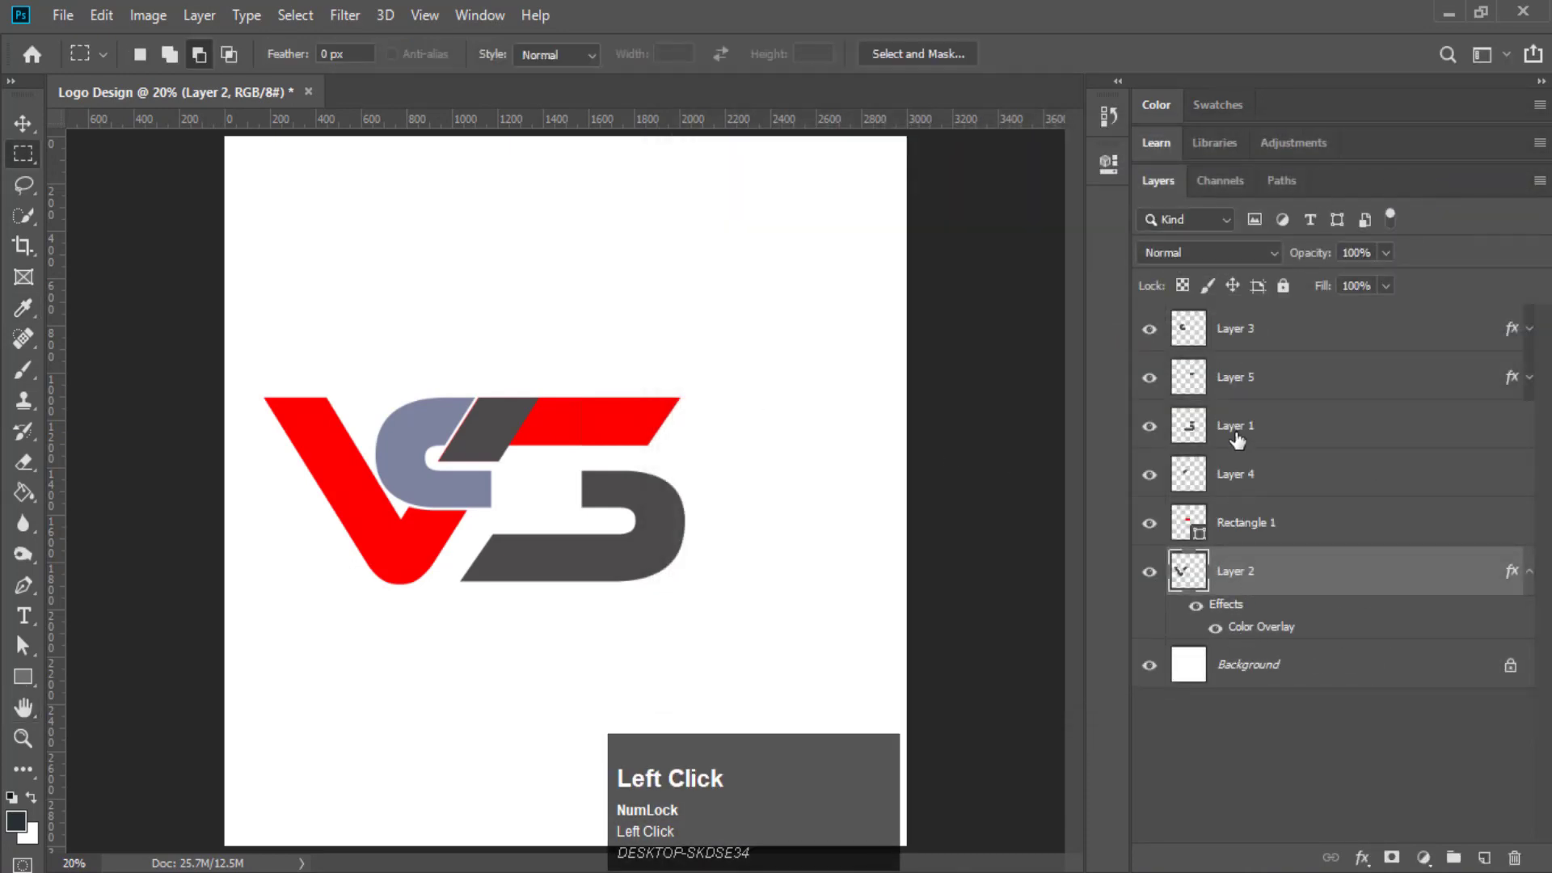
right_click(1202, 437)
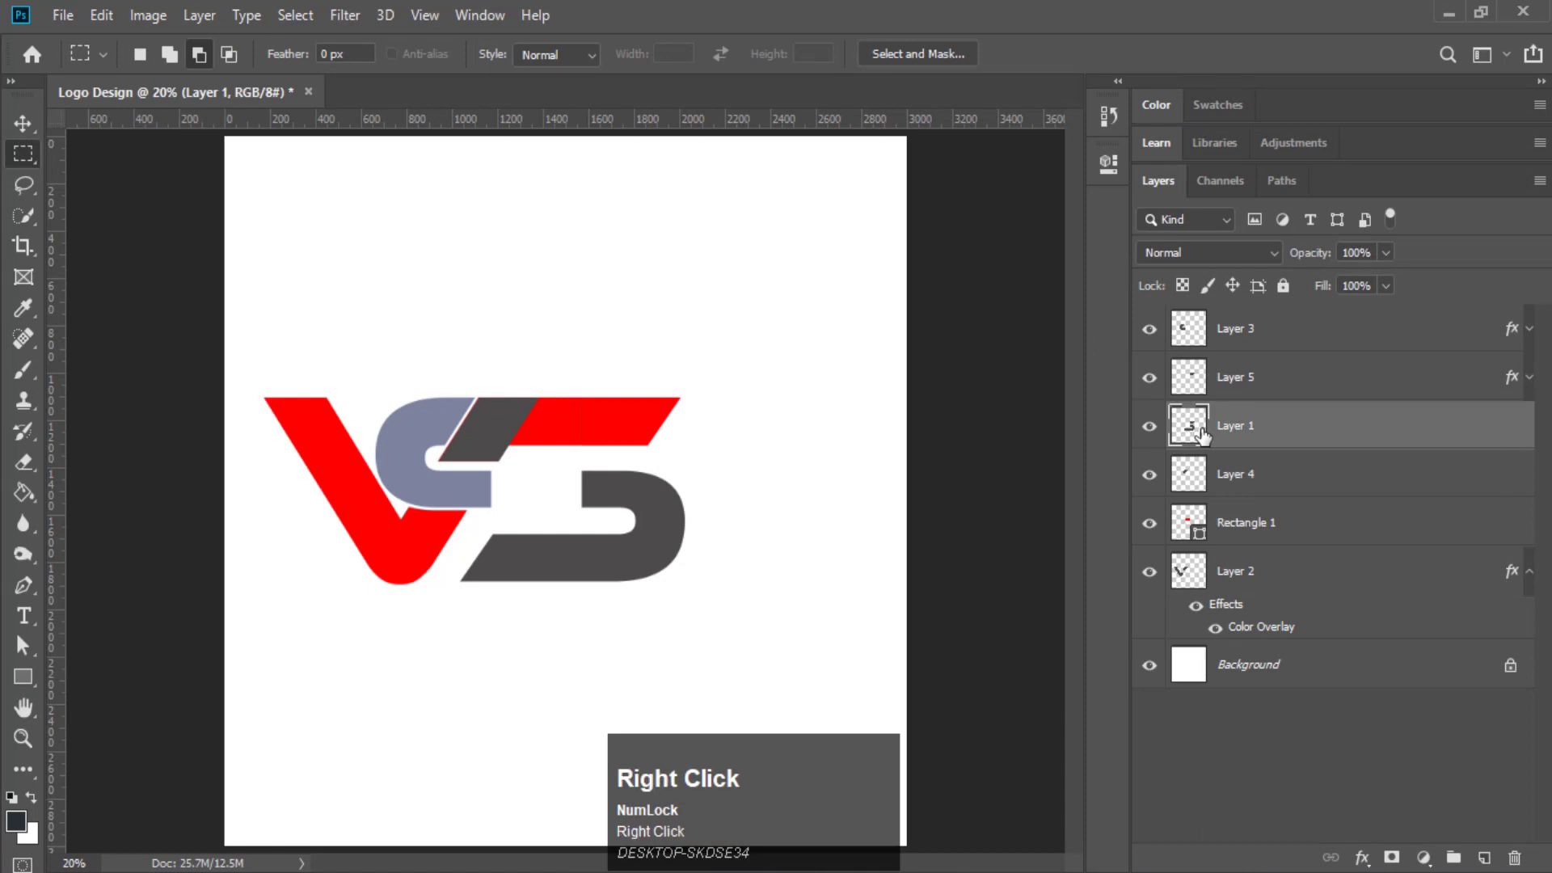
left_click(1257, 411)
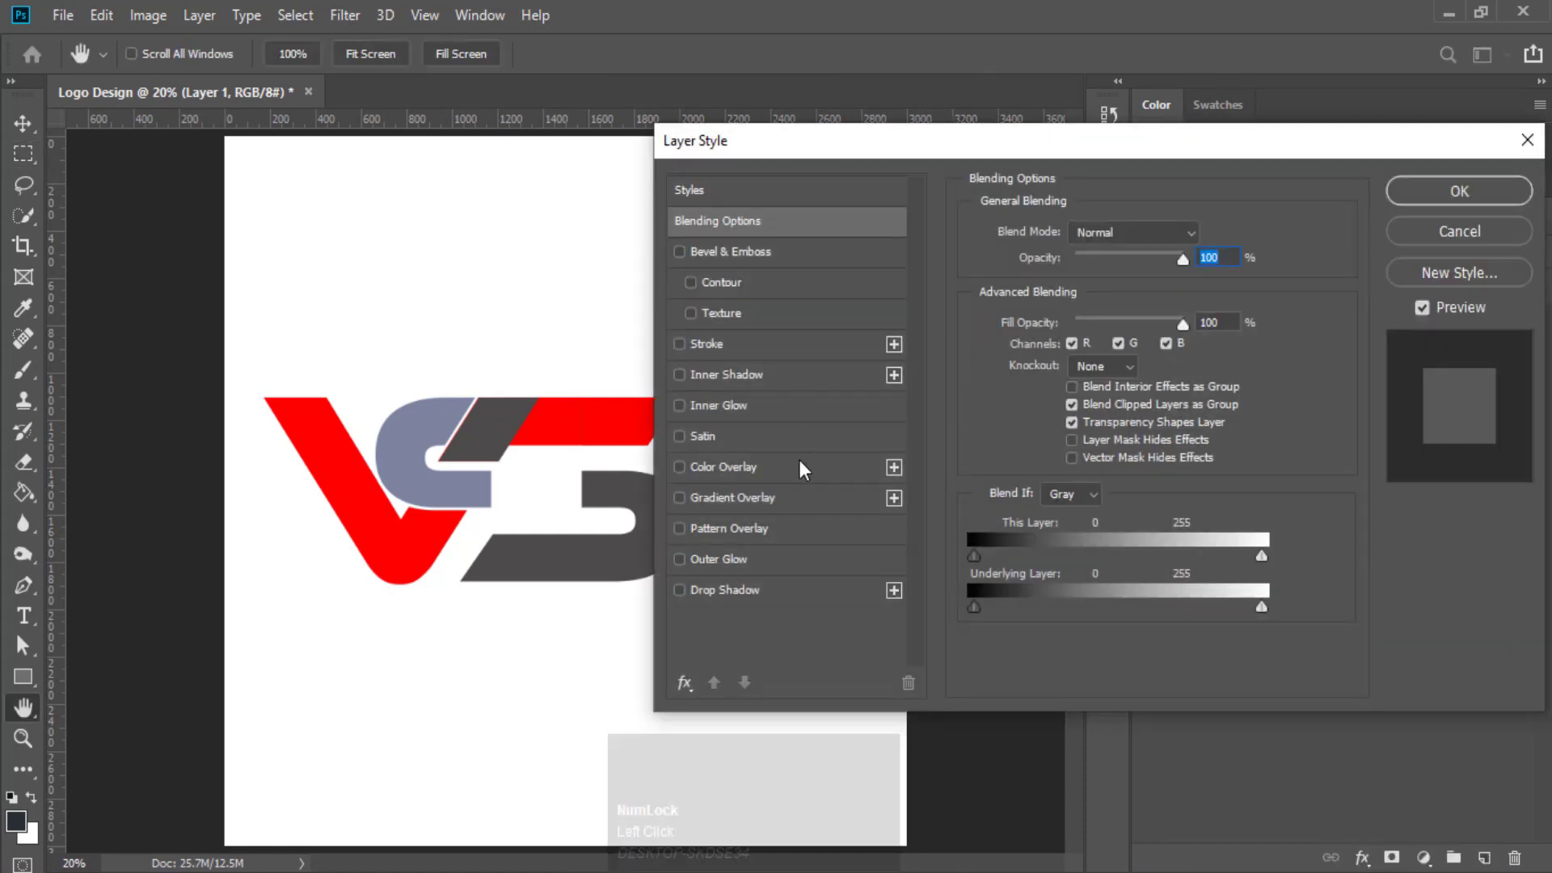
left_click(731, 467)
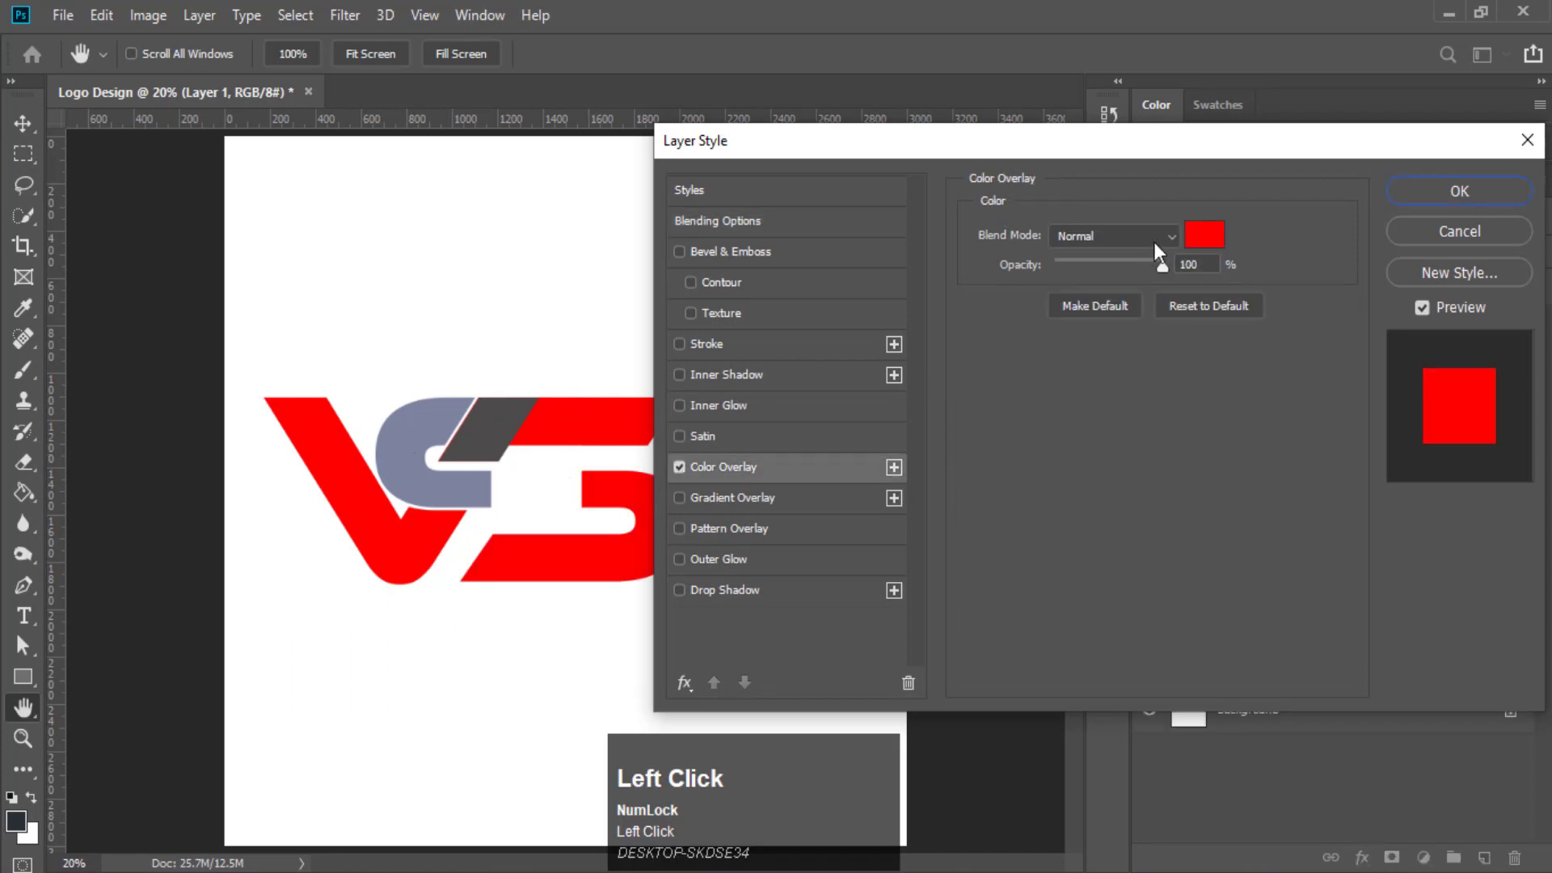
left_click(1204, 235)
left_click(417, 439)
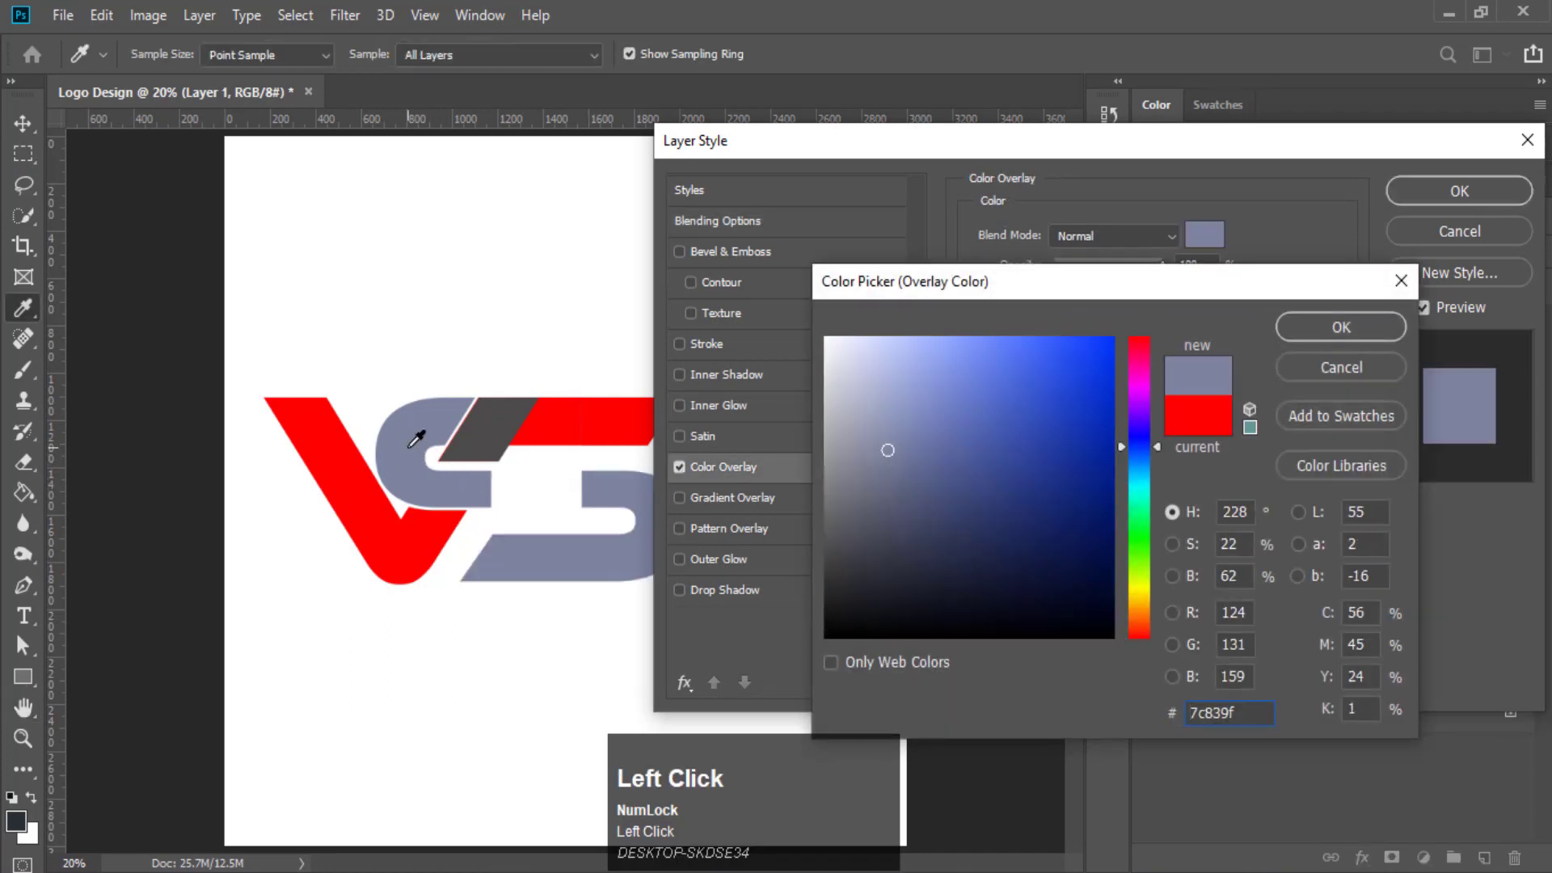
left_click(1356, 337)
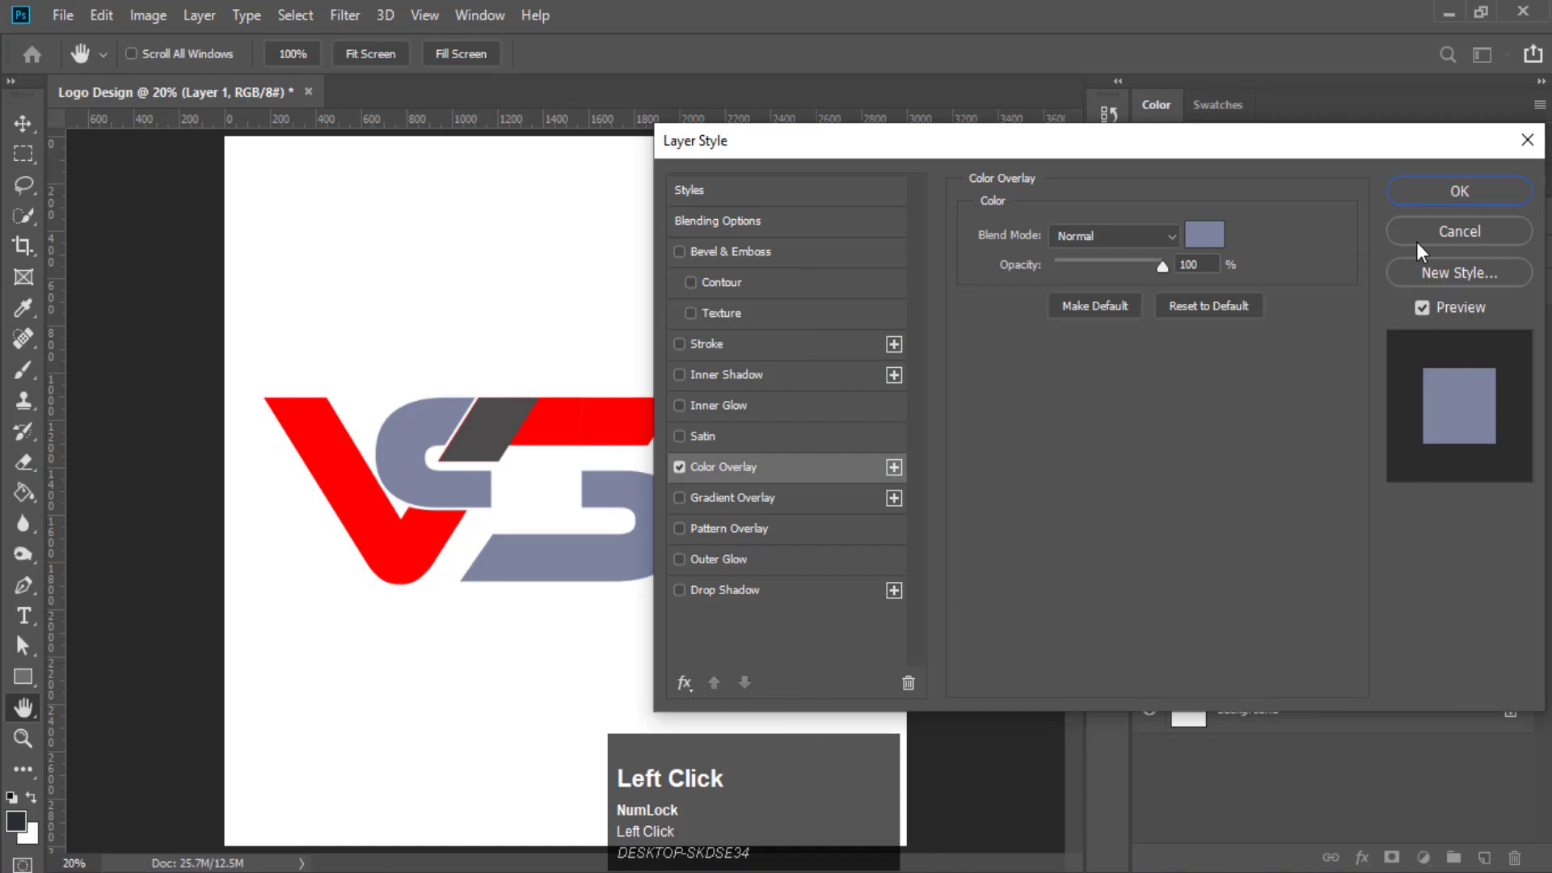
left_click(1459, 193)
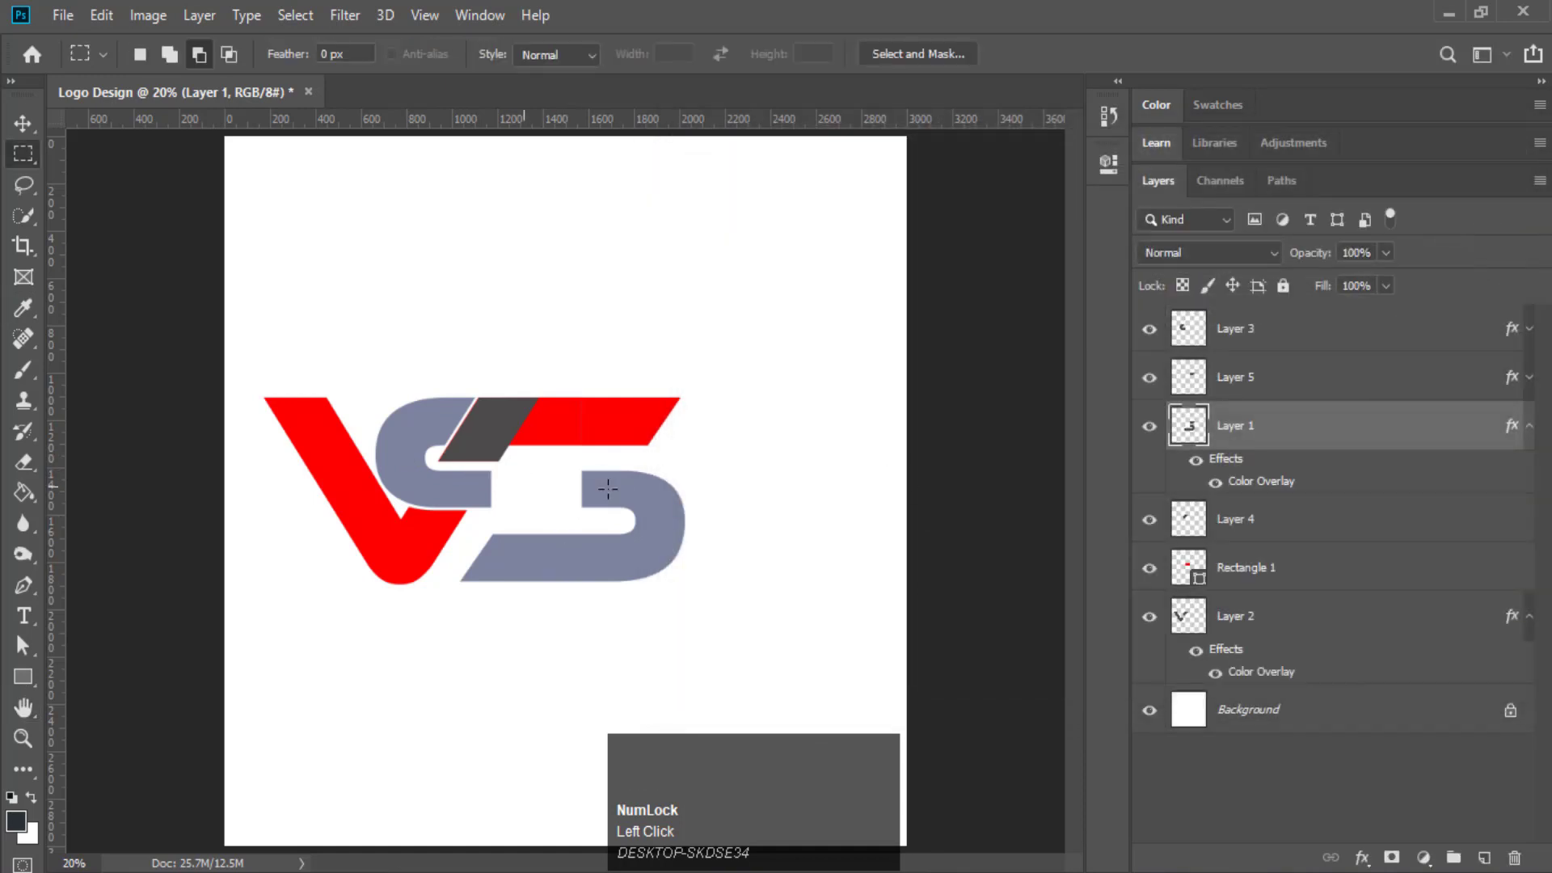
Draw a dark rectangle shape about 474 by 71 px near the gap in the middle of the S
left_click(22, 739)
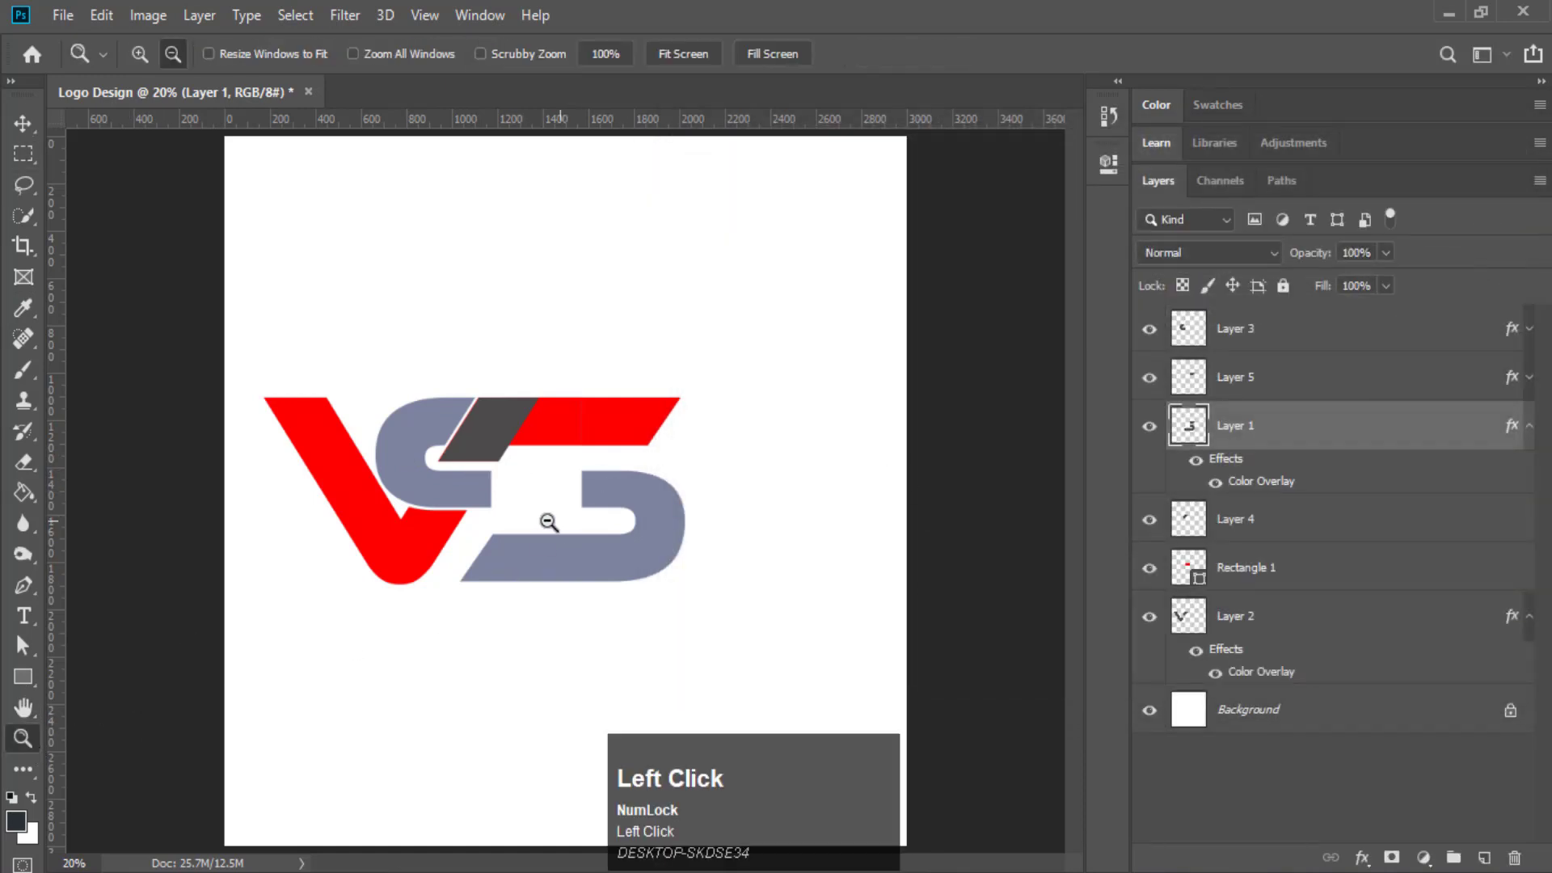
left_click(522, 523)
left_click(140, 55)
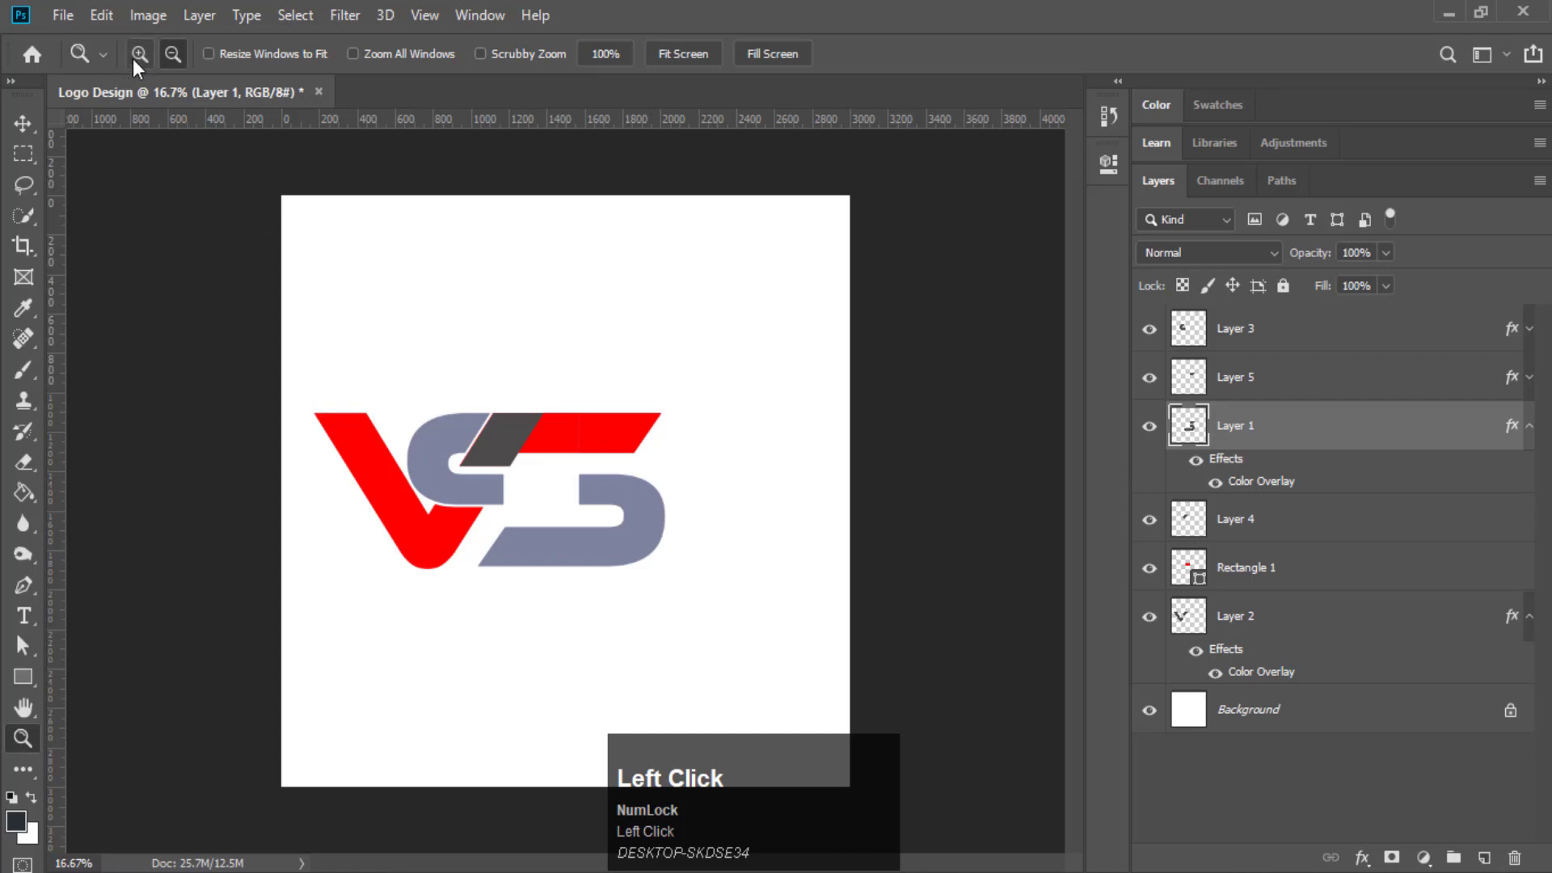
left_click(537, 496)
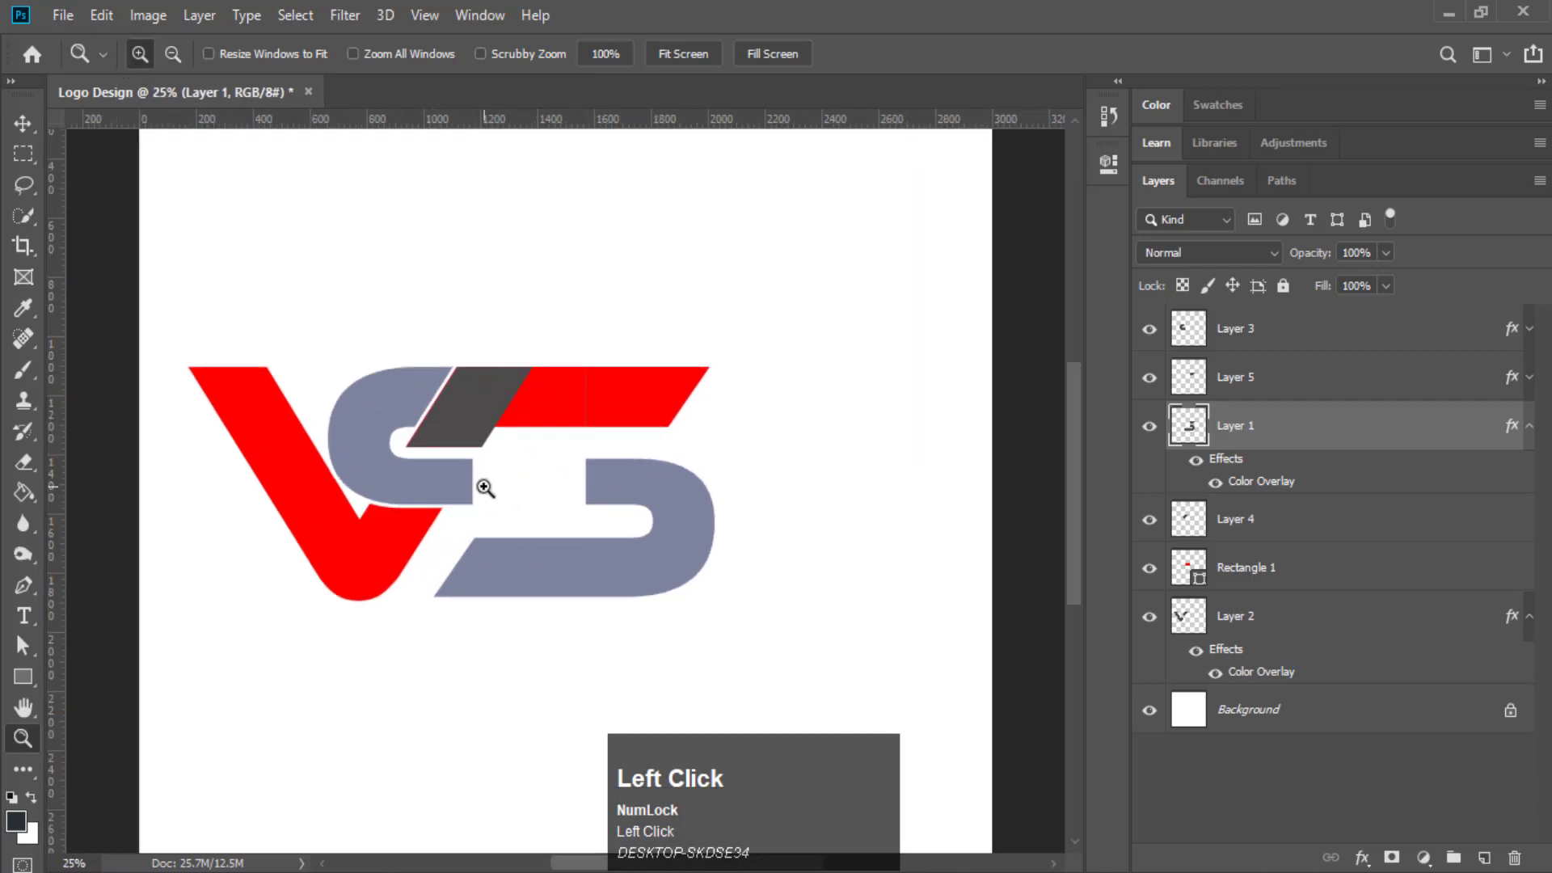
left_click(517, 473)
left_click(521, 473)
left_click(531, 481)
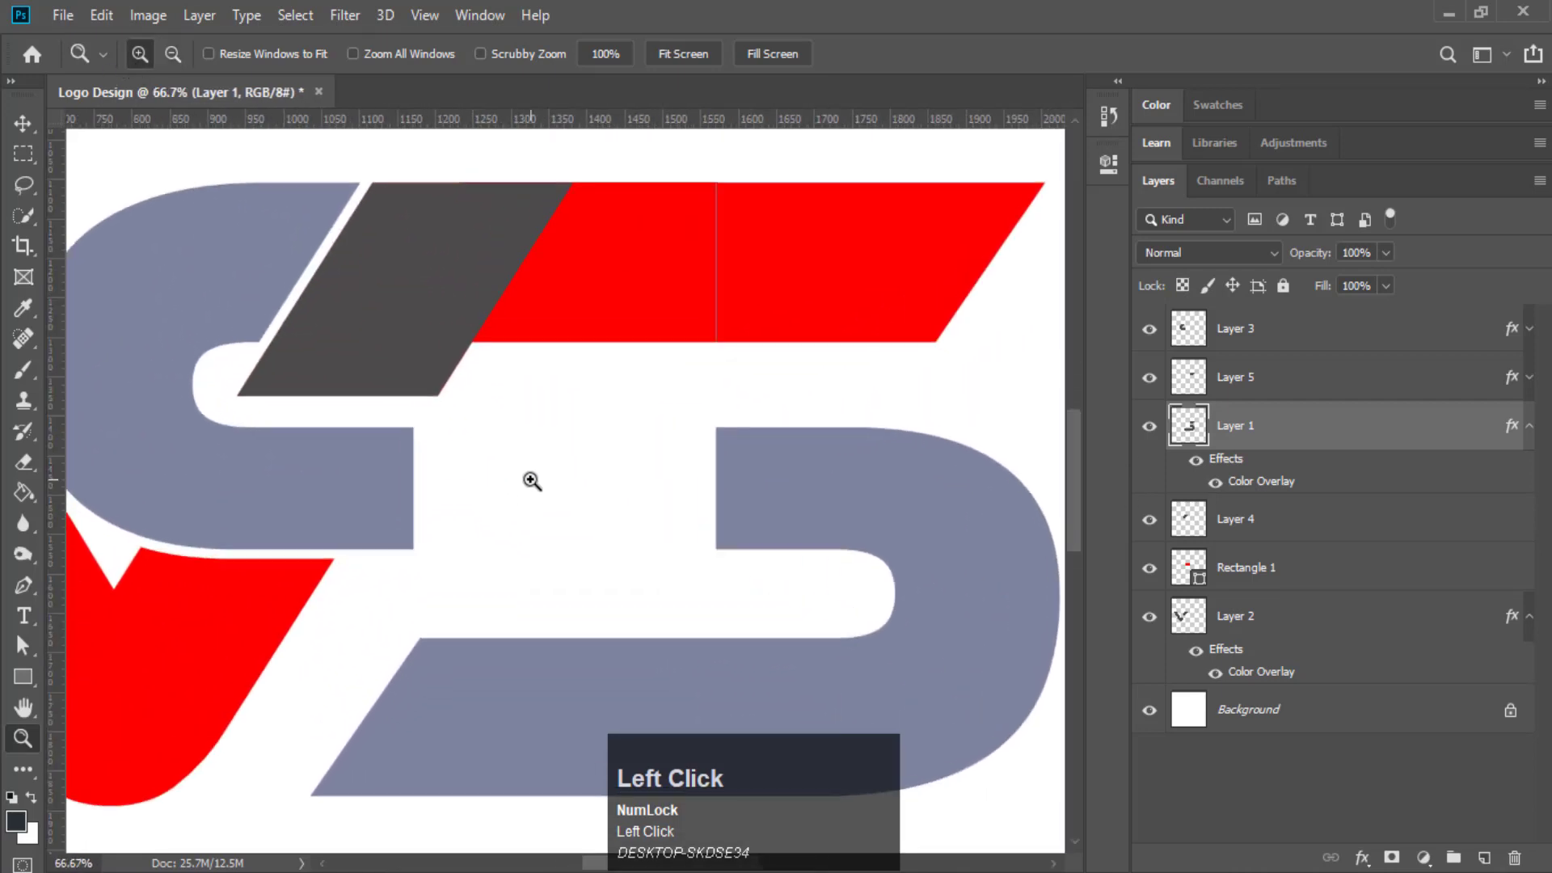
left_click(22, 678)
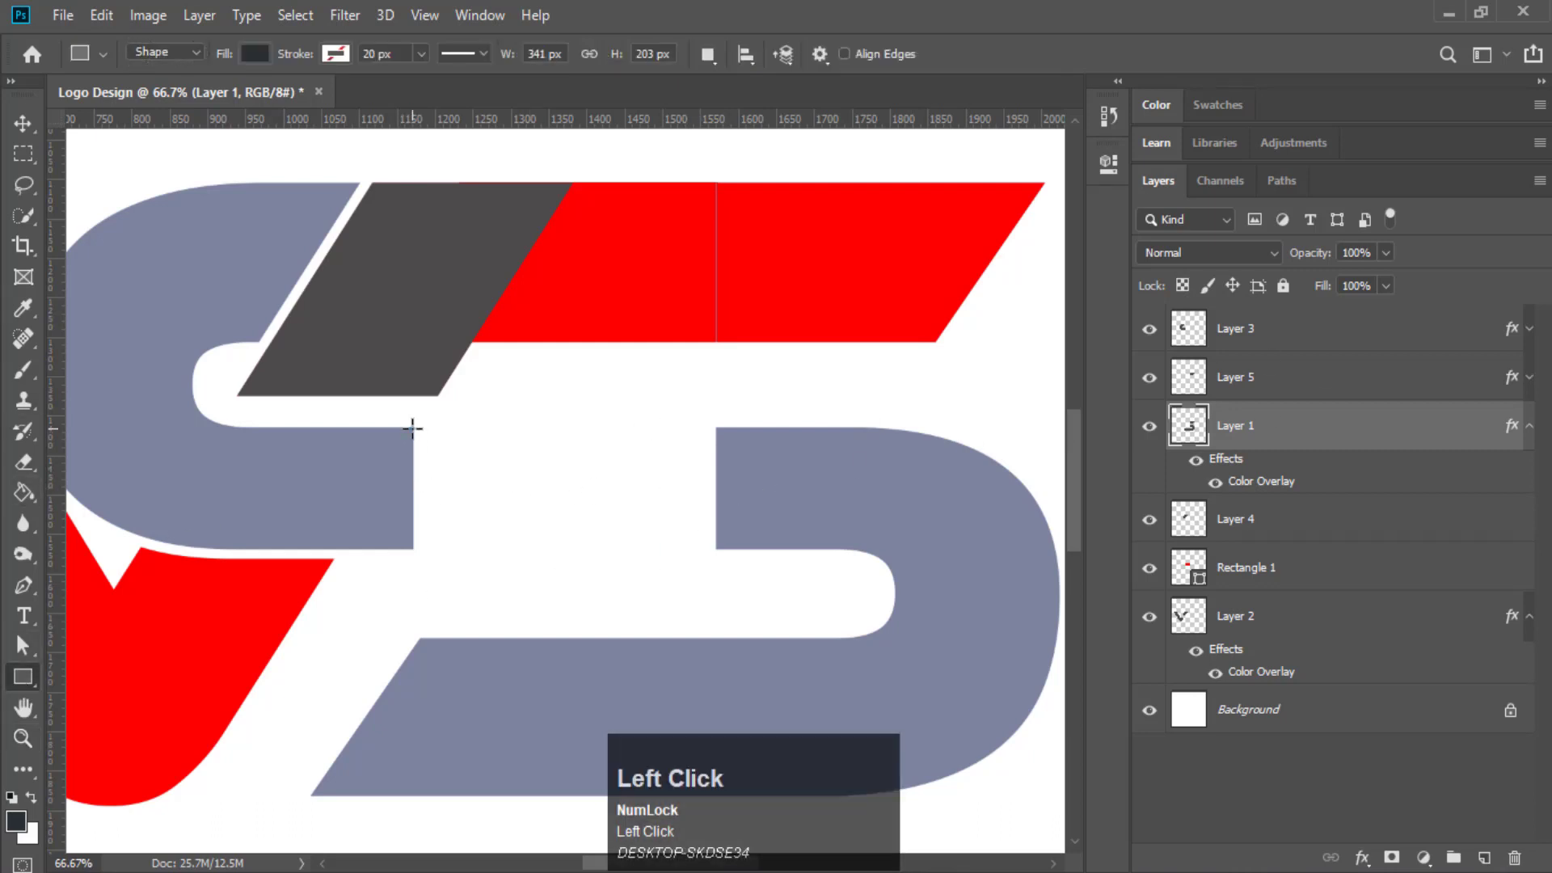
left_click_drag(412, 428, 591, 456)
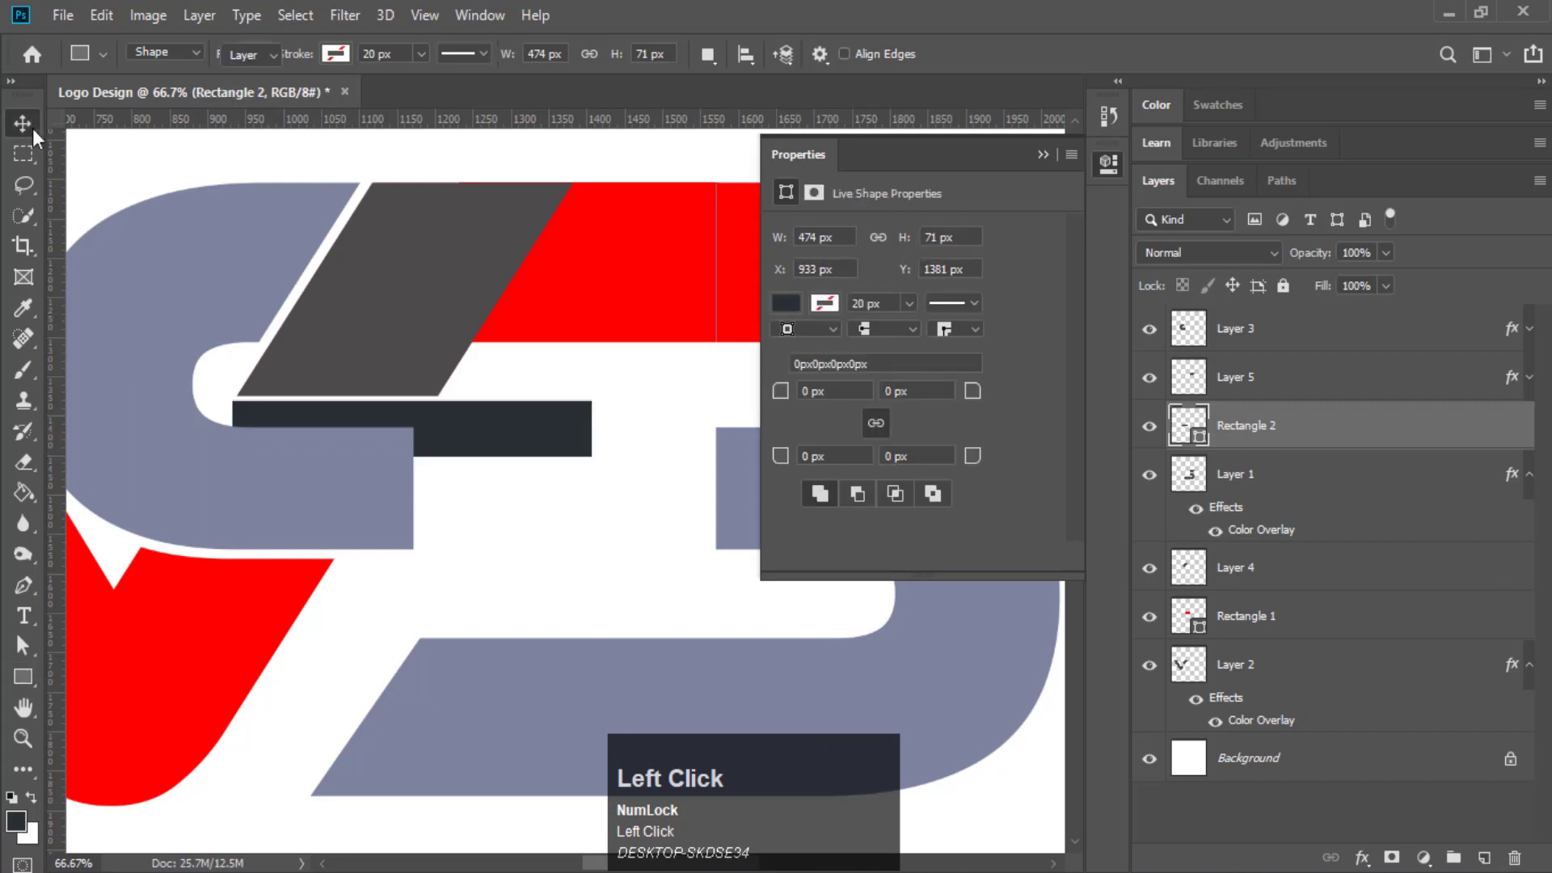
Move the new rectangle into the gap between the S pieces and stretch its height to 219.72% to match the bar's thickness
key("v")
left_click_drag(465, 408, 642, 457)
left_click(1043, 154)
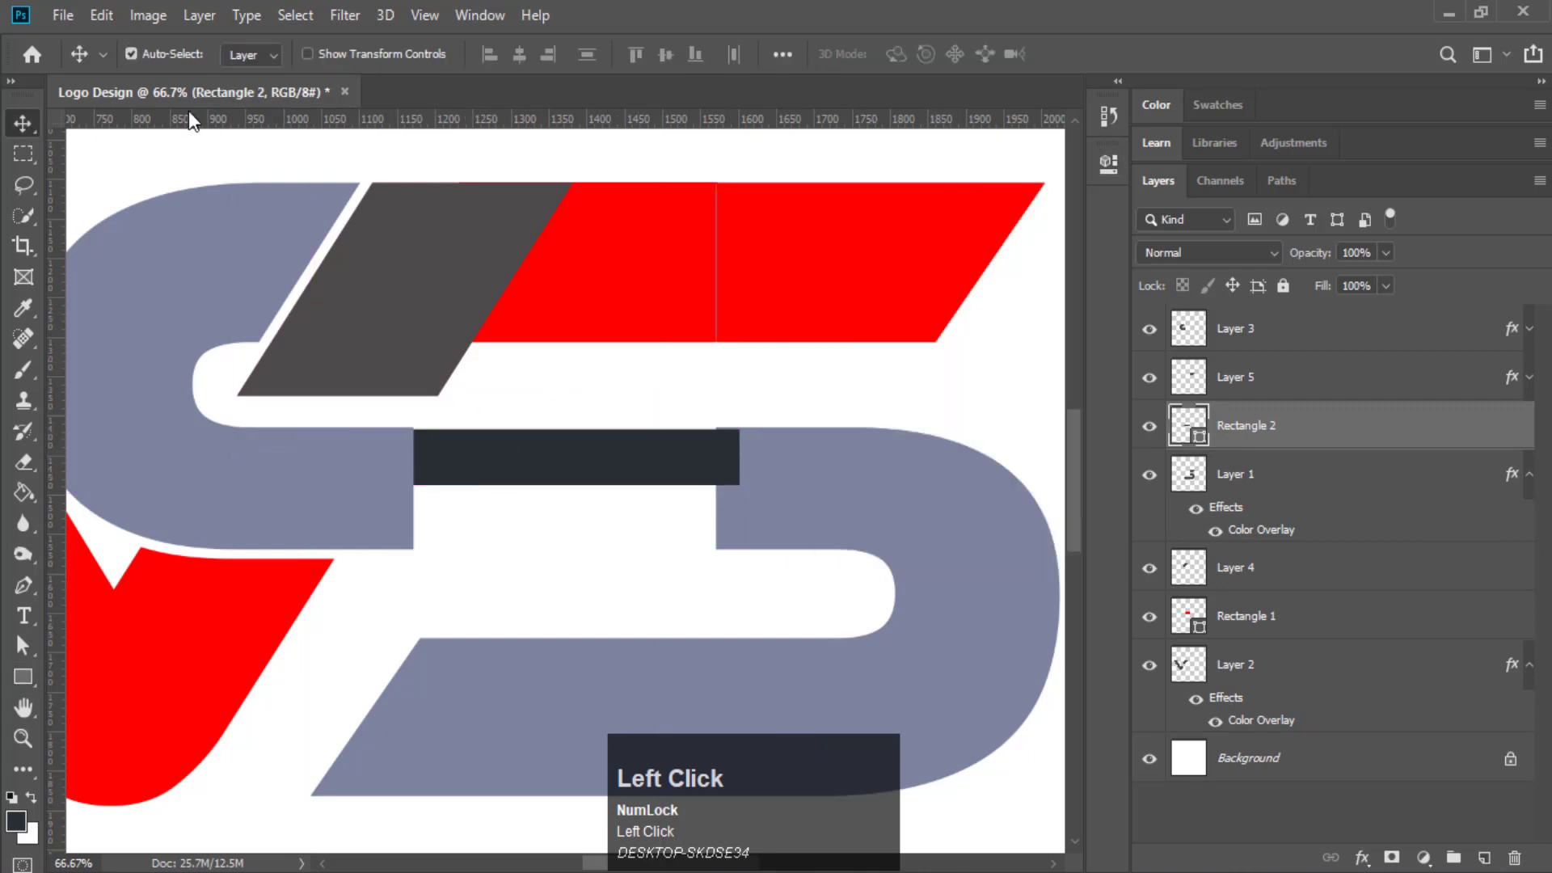
left_click(349, 54)
left_click_drag(556, 483, 565, 549)
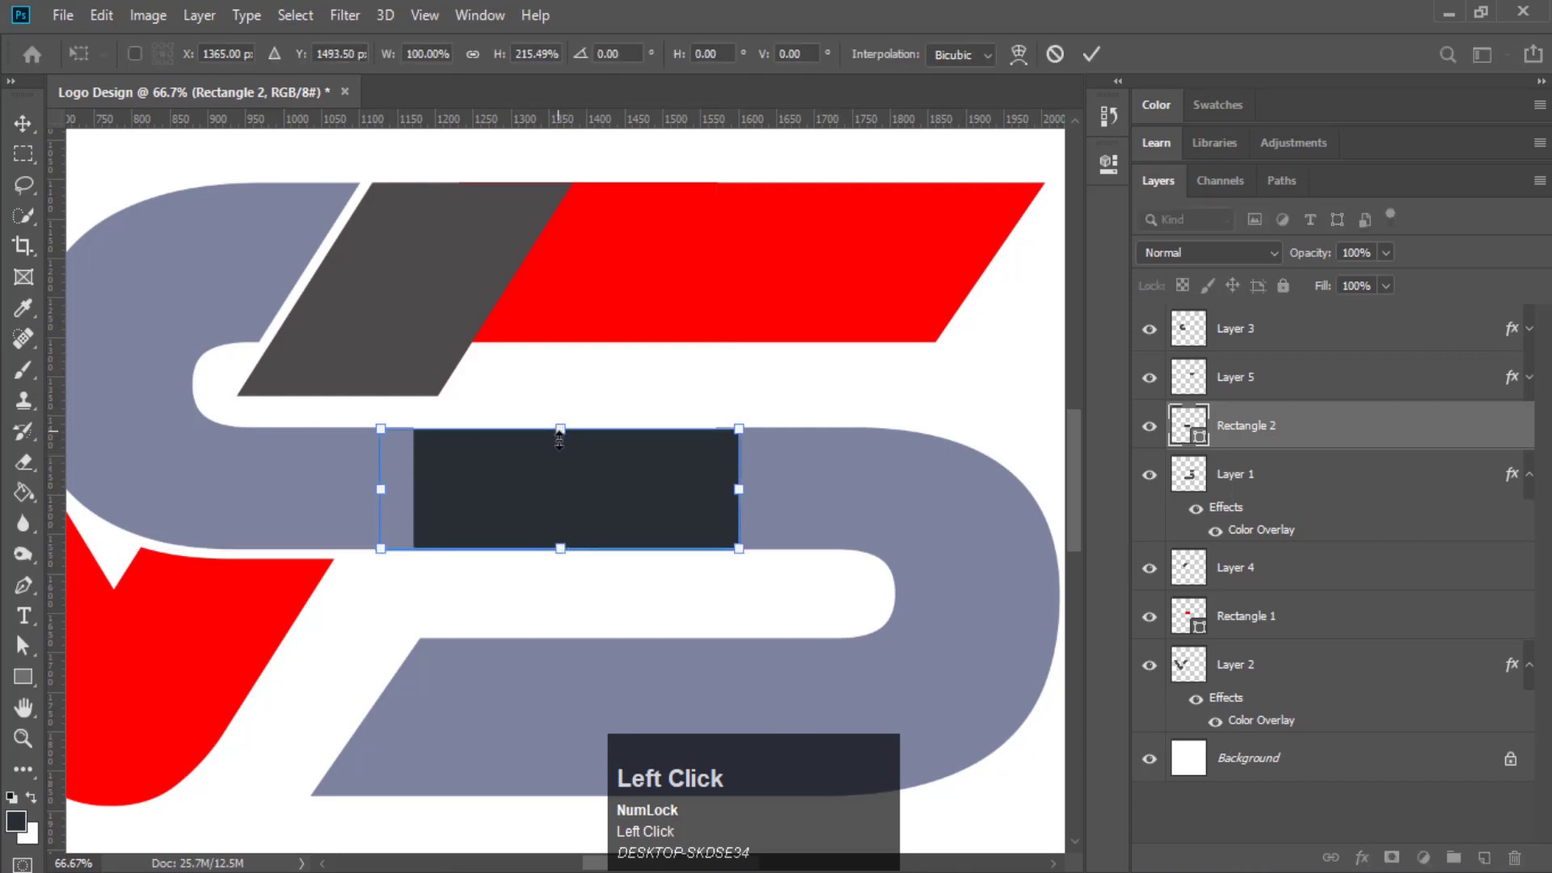
left_click_drag(561, 429, 566, 427)
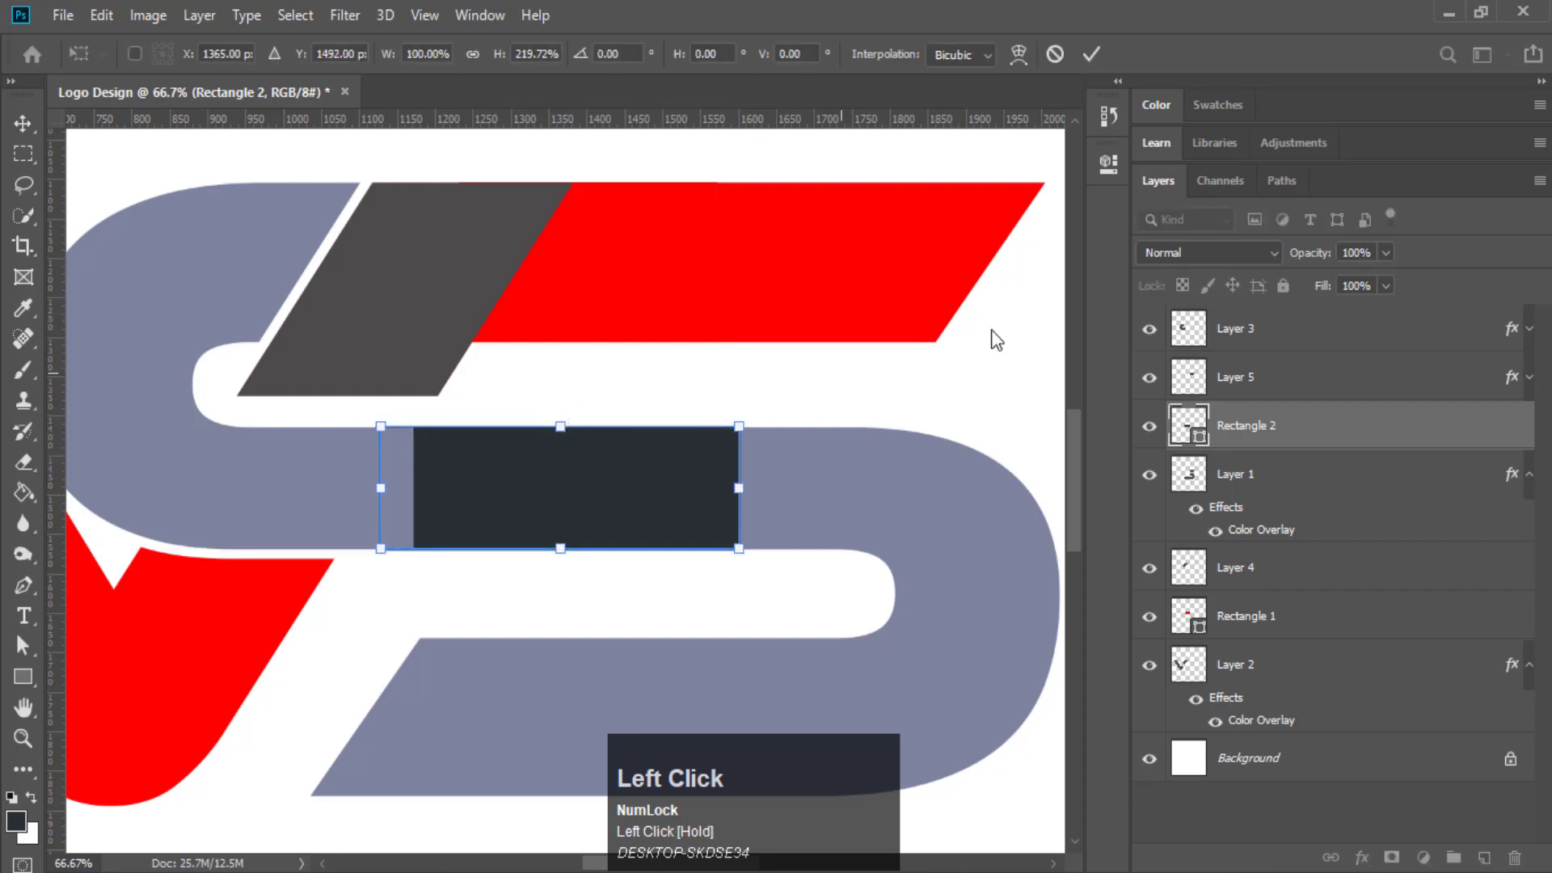
left_click(1093, 57)
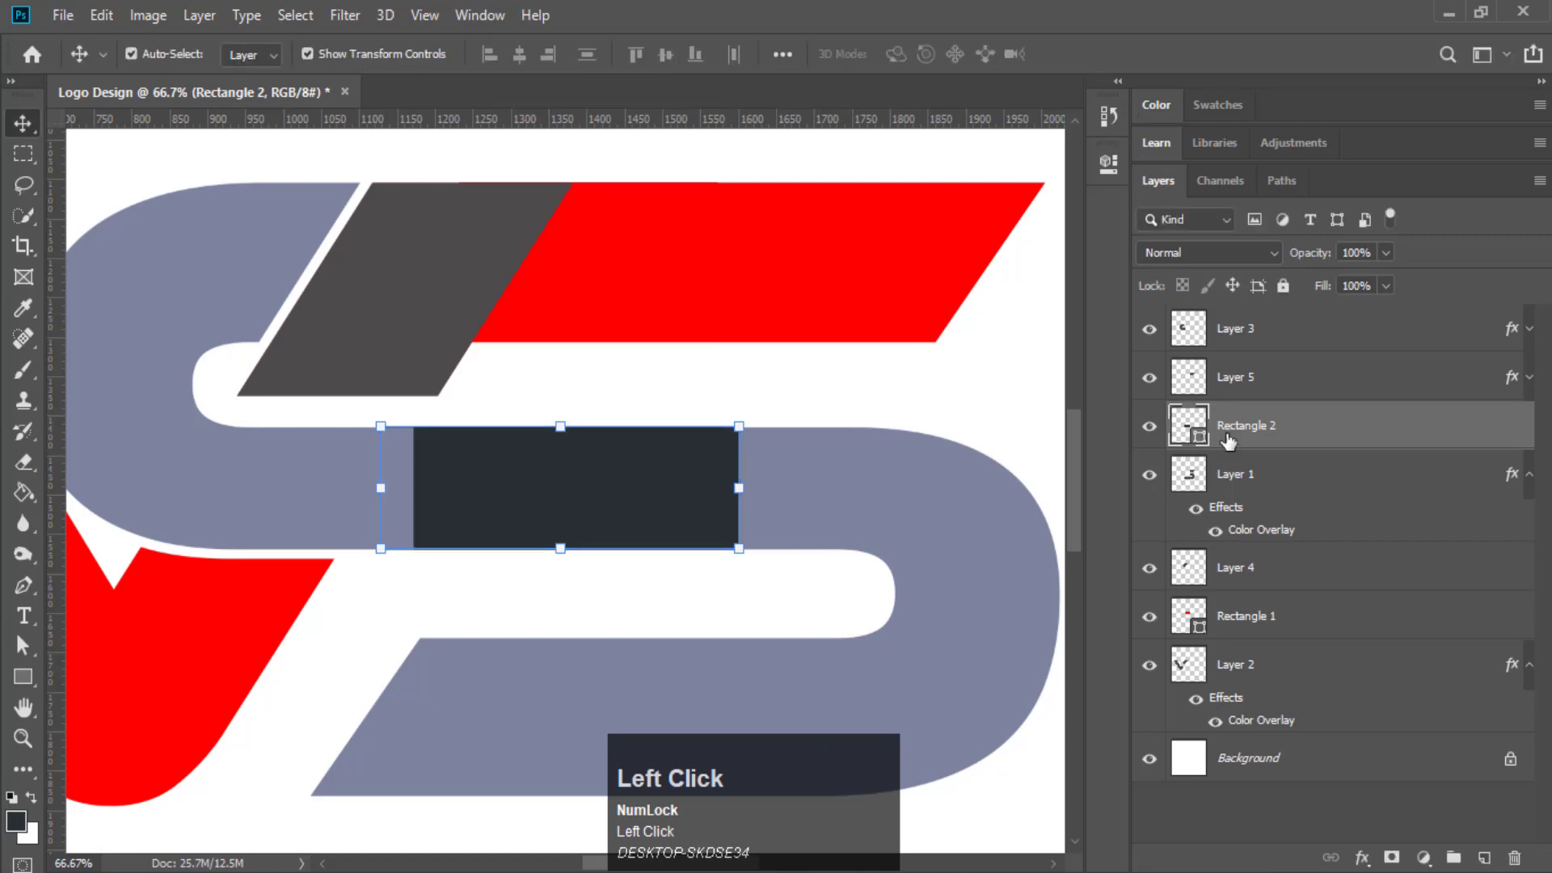
Apply a Color Overlay in blue-gray, 7c839f, to Rectangle 2
right_click(1262, 421)
left_click(1024, 35)
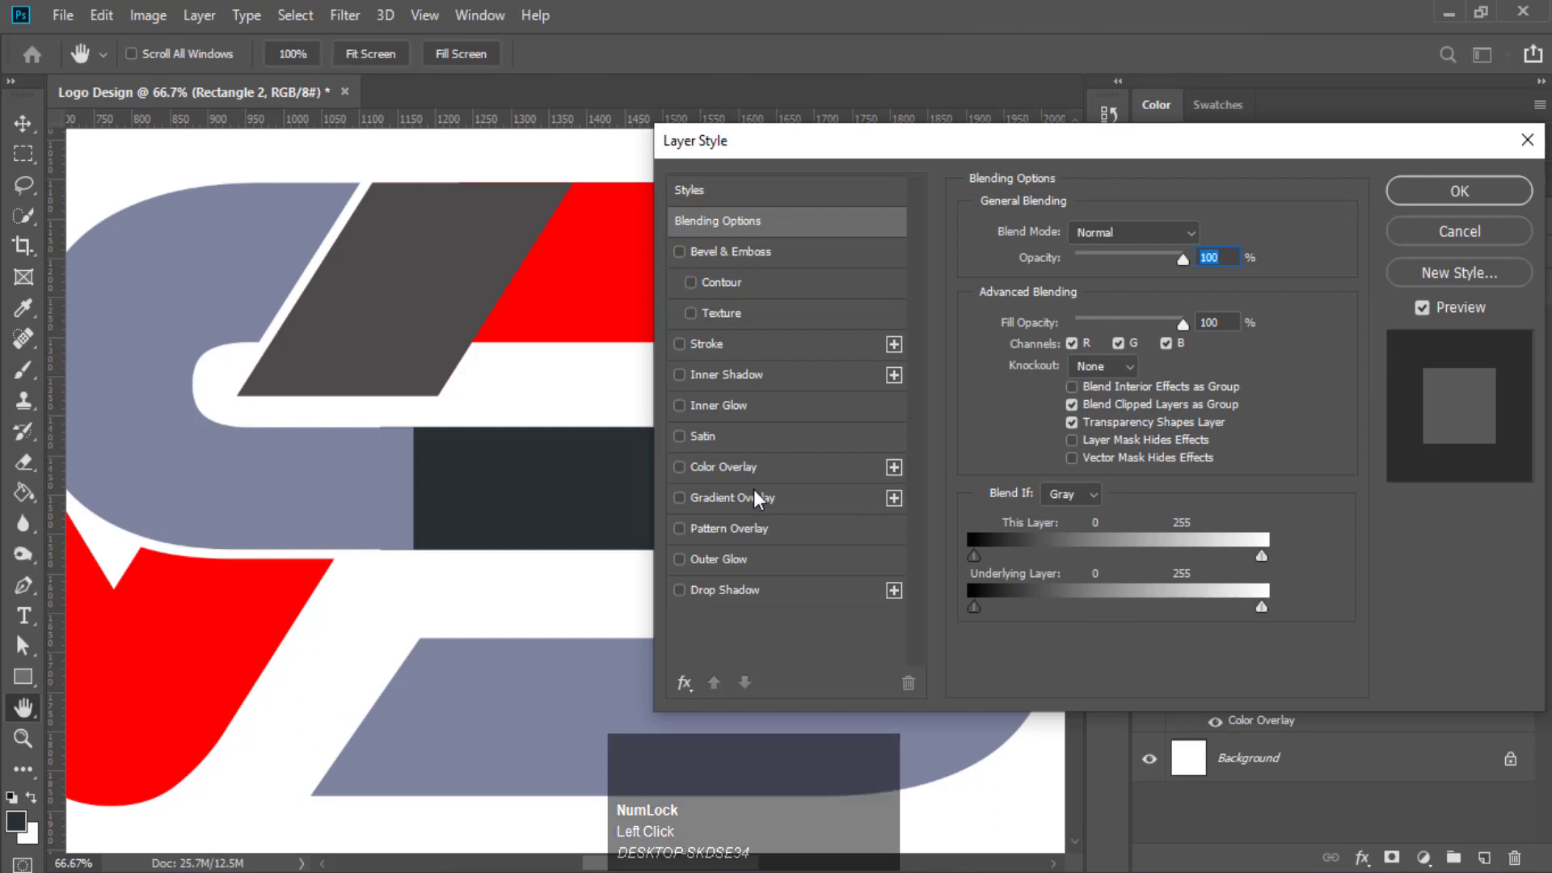
left_click(753, 465)
left_click(1205, 234)
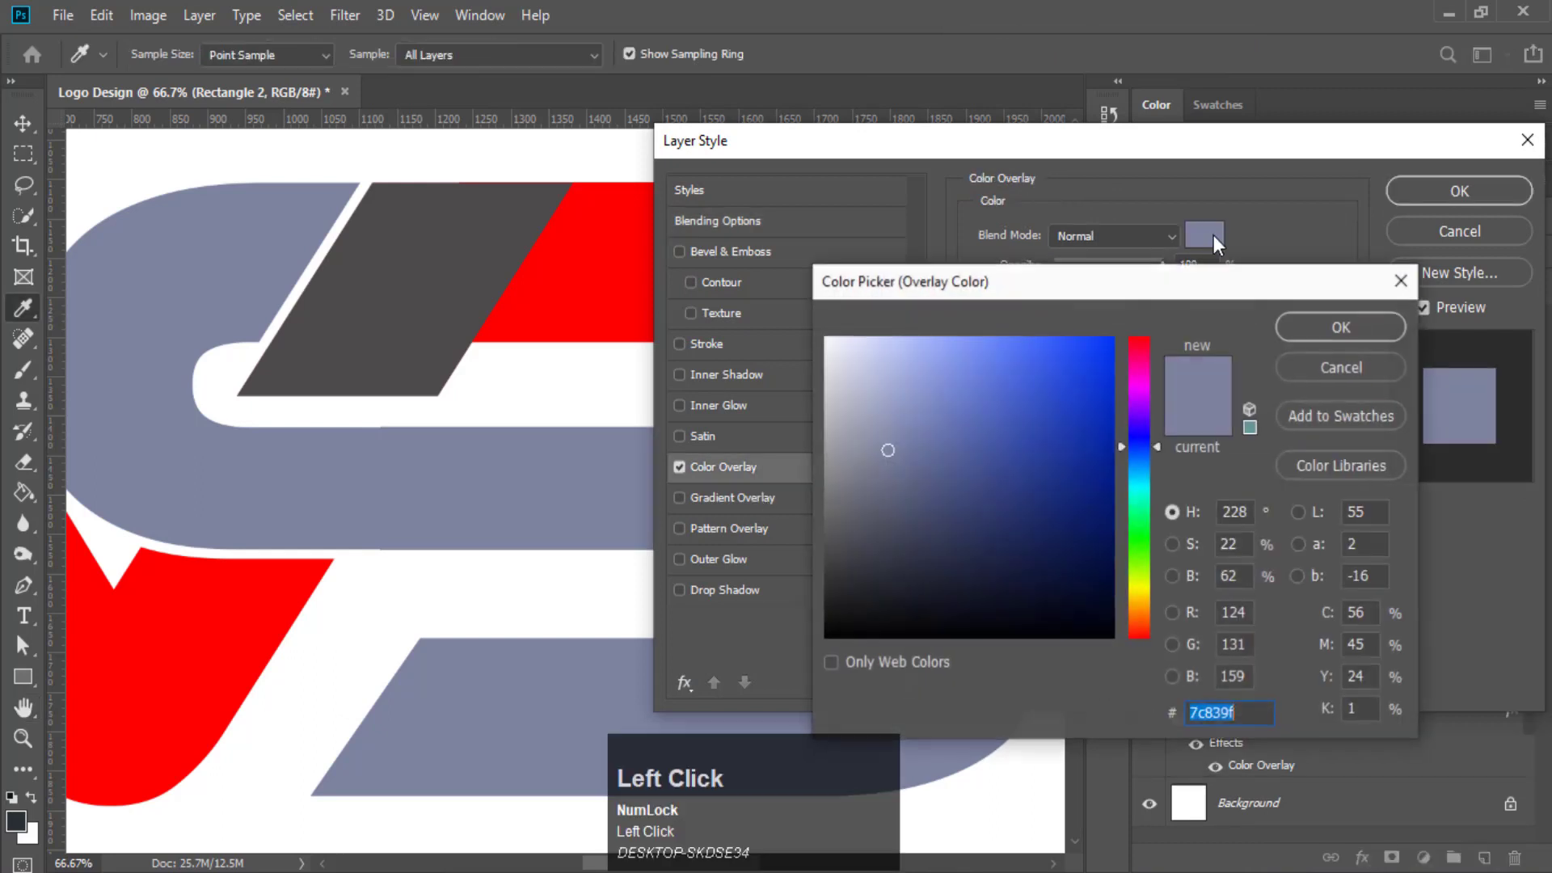
left_click(1348, 326)
left_click(1468, 191)
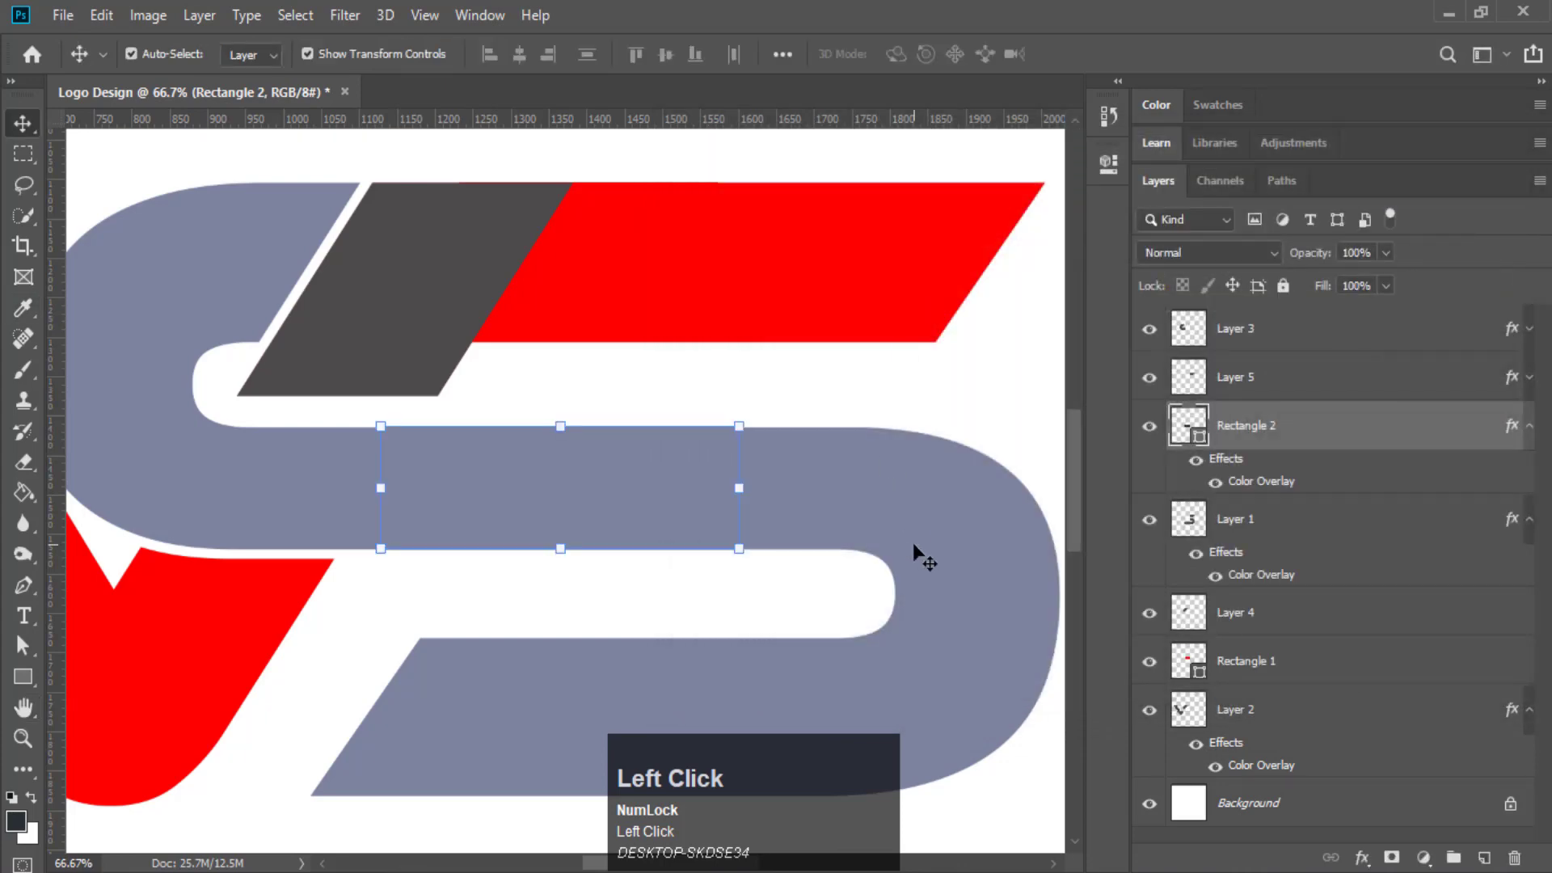
Collapse the effects lists of Layer 2, Layer 1 and Rectangle 2
key("ctrl+0")
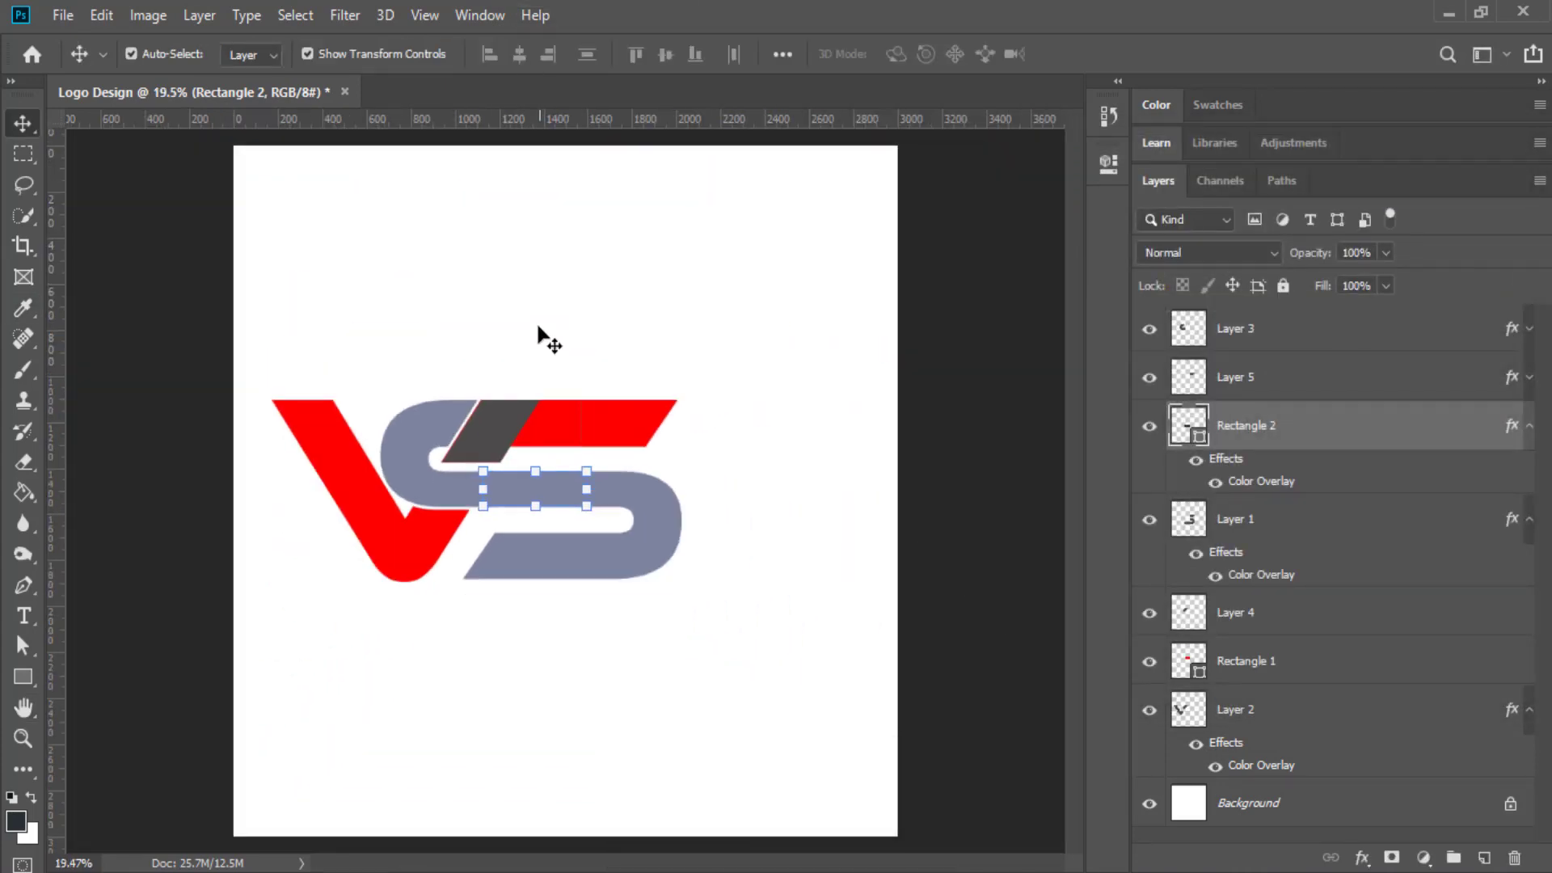
left_click(1528, 712)
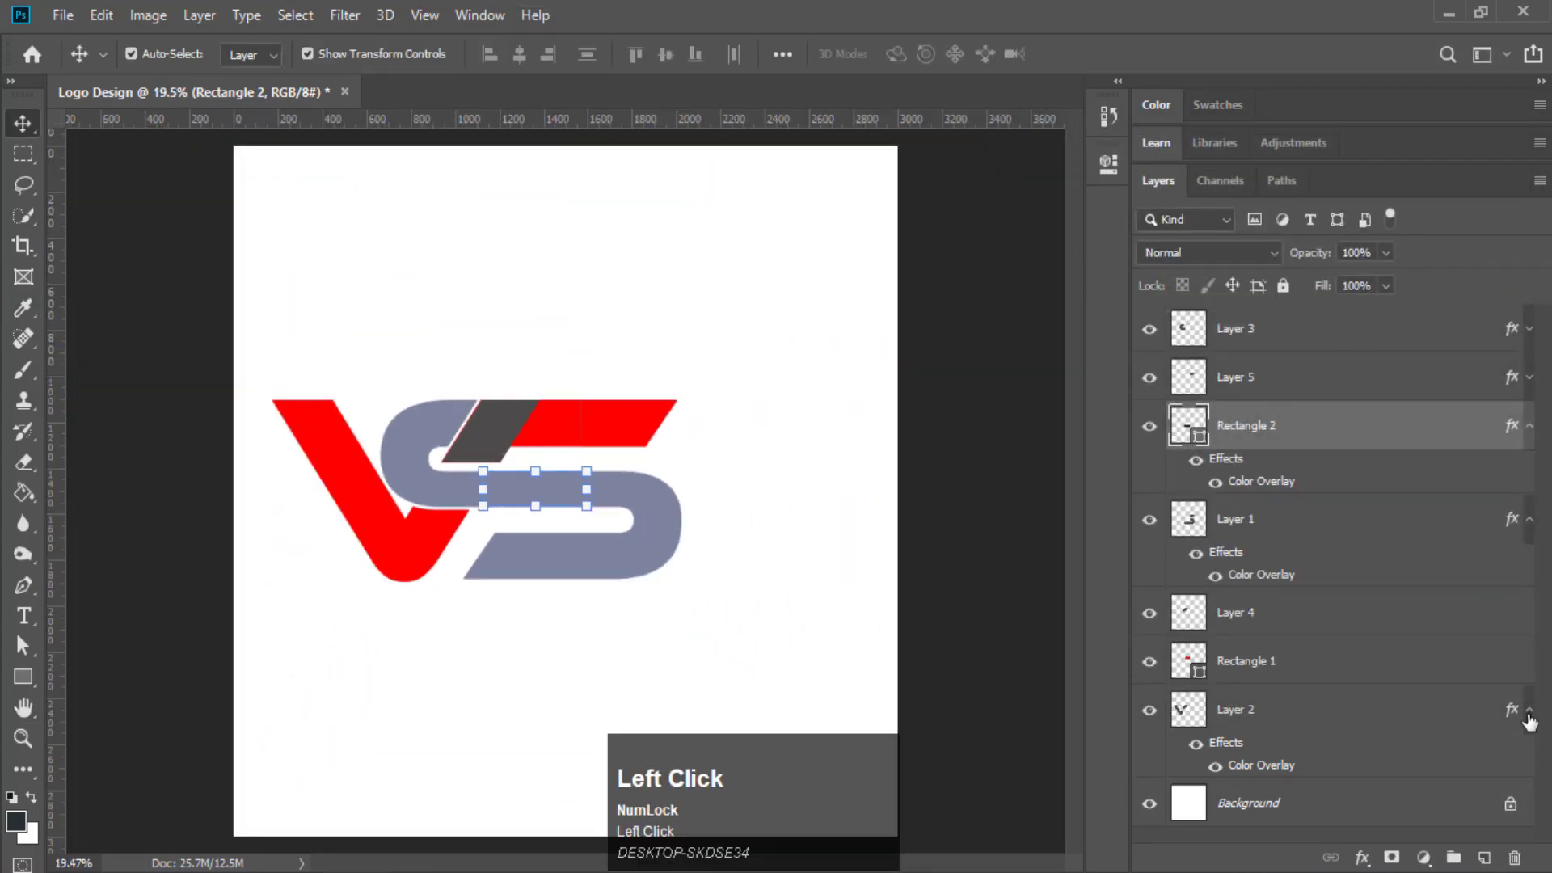
left_click(1528, 521)
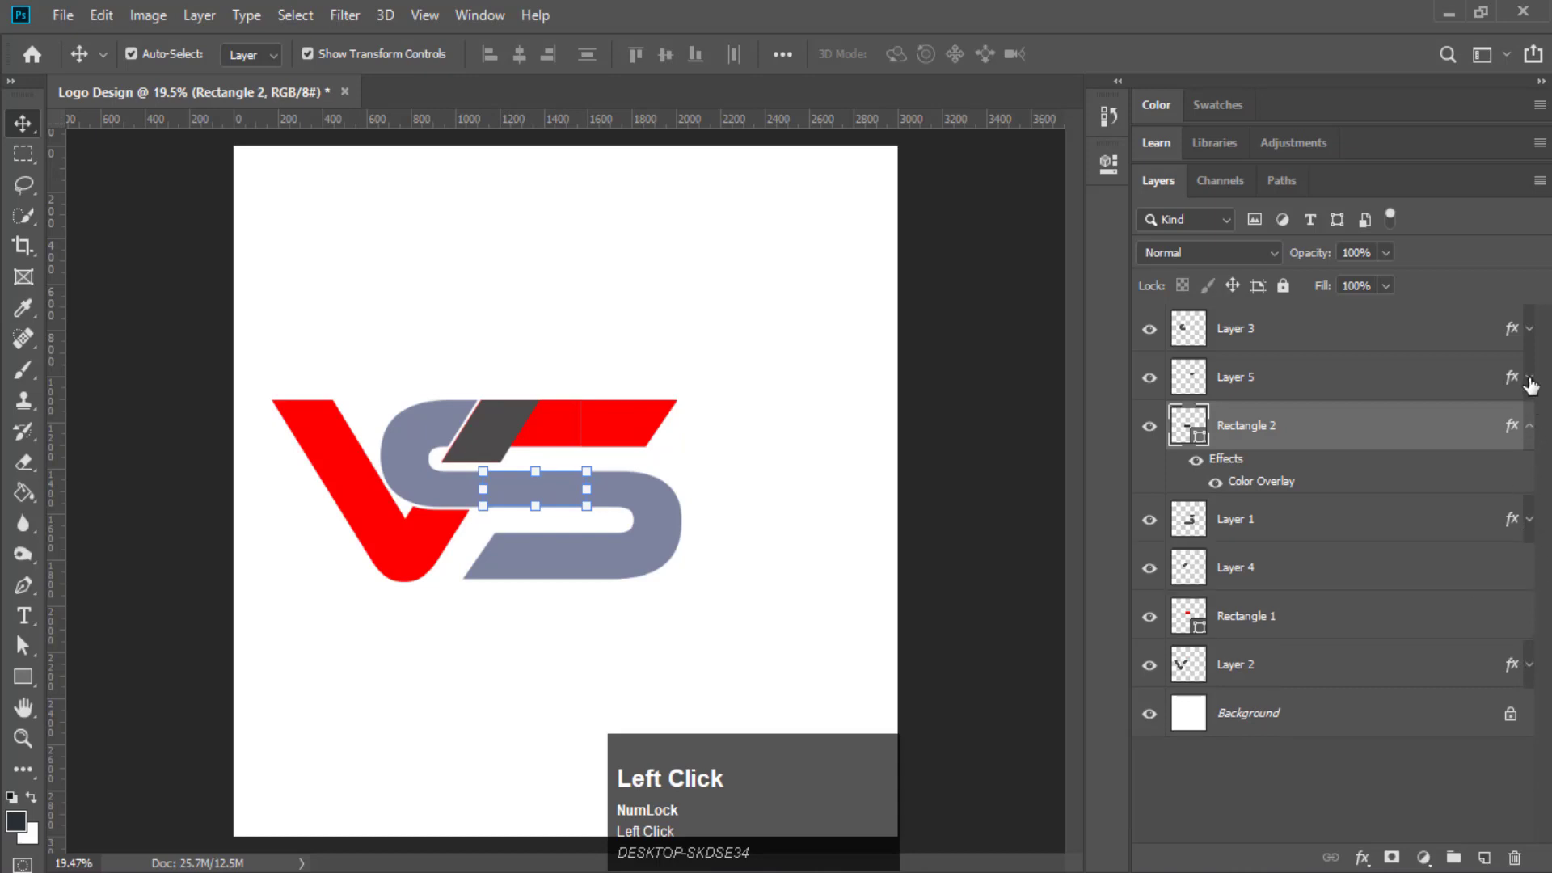
left_click(1529, 426)
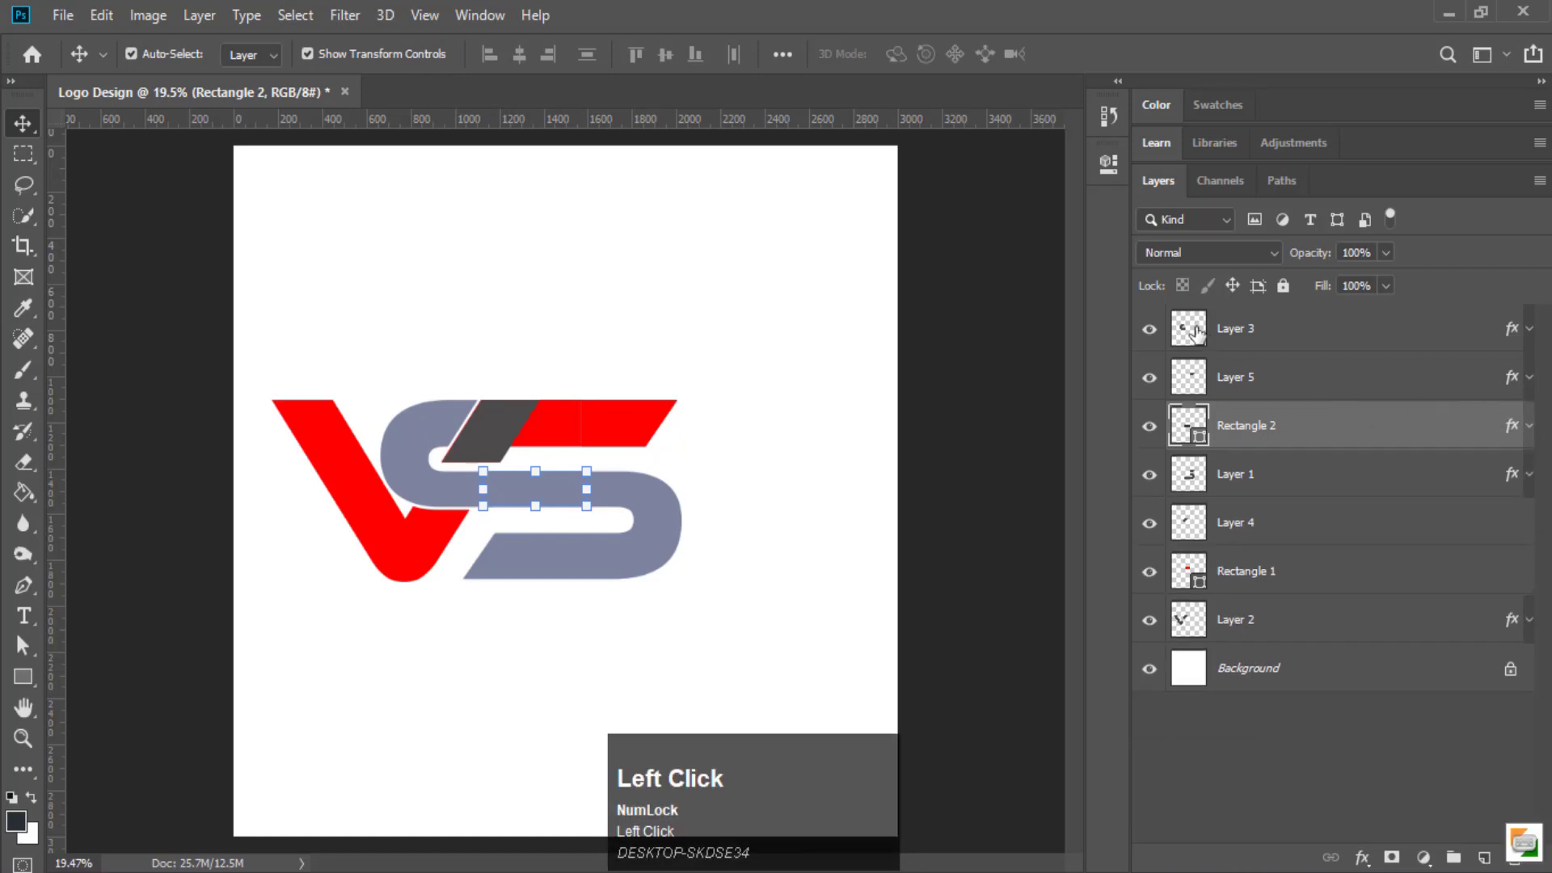
Toggle the visibility of Layer 3, Layer 5, Rectangle 2 and Layer 1 to identify their pieces, and hide the dark slanted piece on Layer 4
left_click(1148, 330)
left_click(1148, 331)
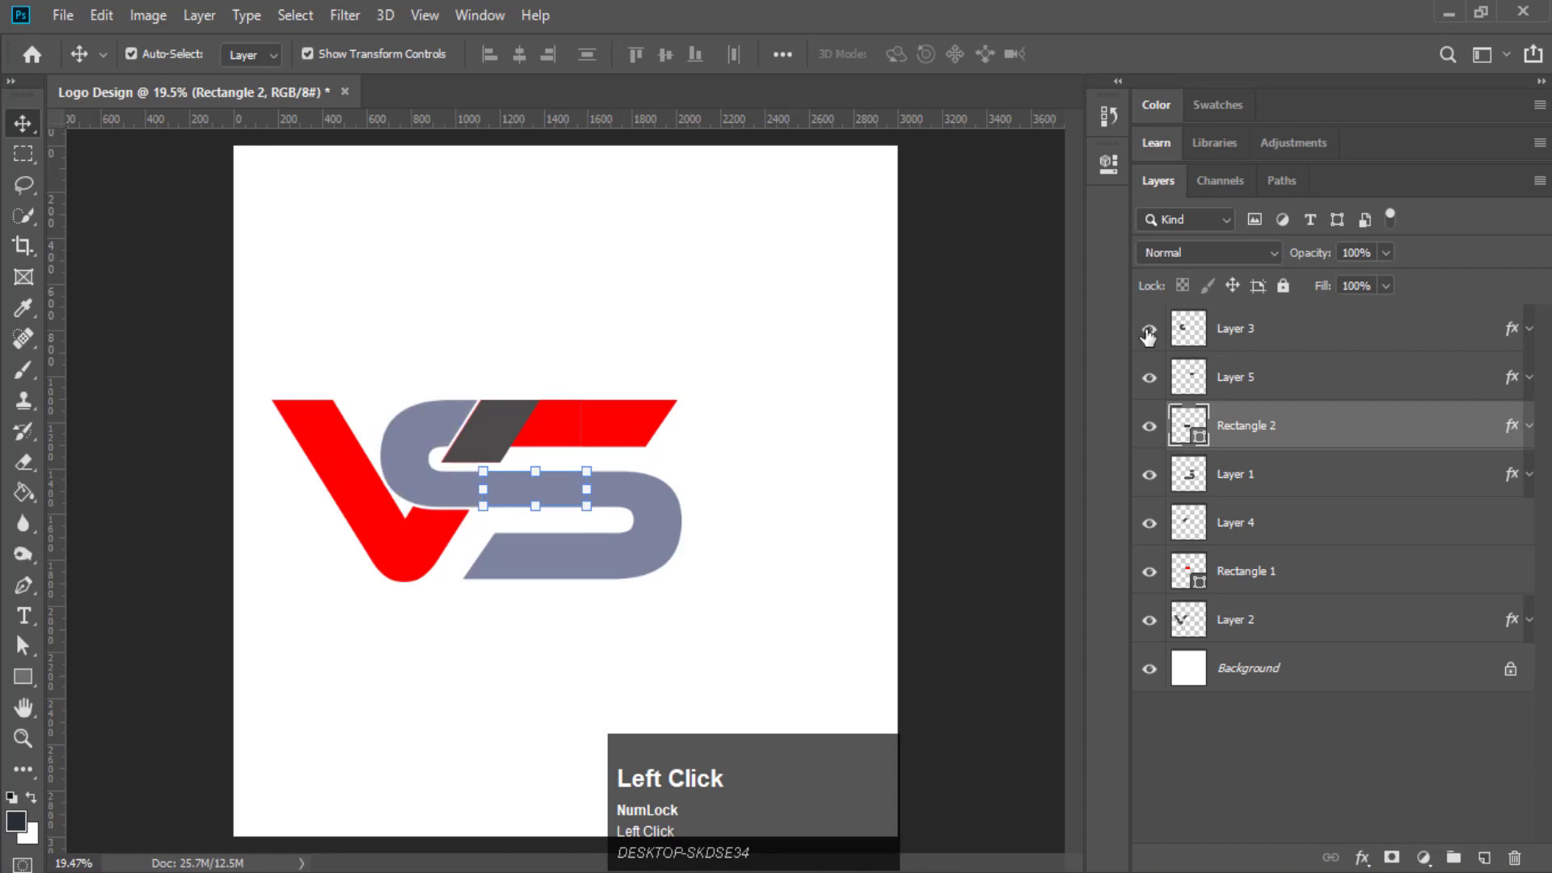
left_click(1148, 380)
left_click(1148, 380)
left_click(1149, 427)
left_click(1148, 427)
left_click(1149, 475)
left_click(1149, 476)
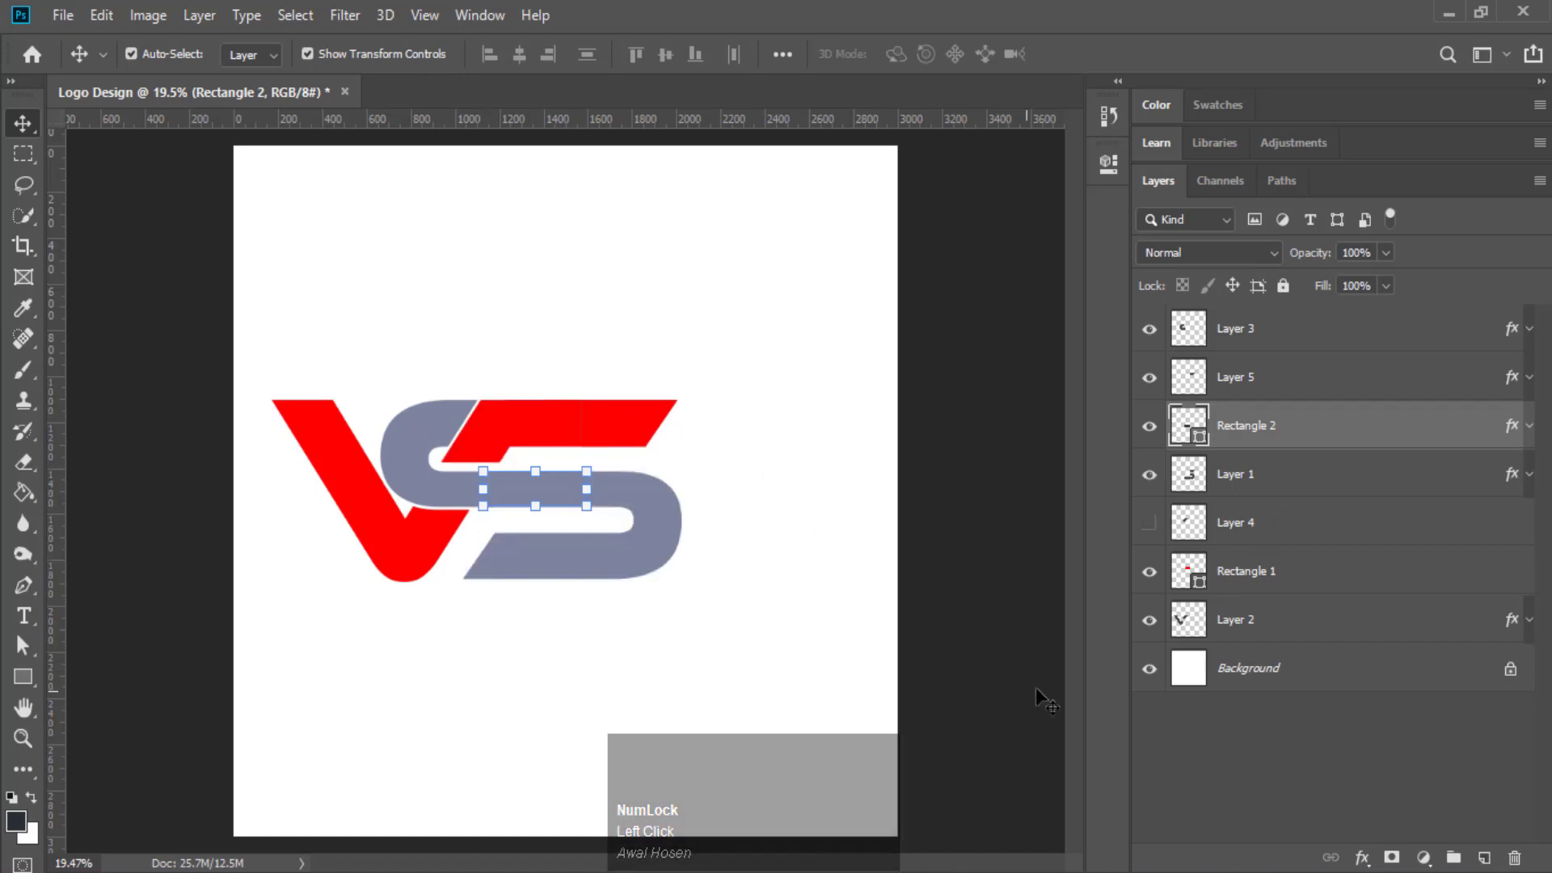
Select all the logo layers from Layer 3 down to Layer 2, leaving out the Background, and group them
left_click(1041, 709, "ctrl")
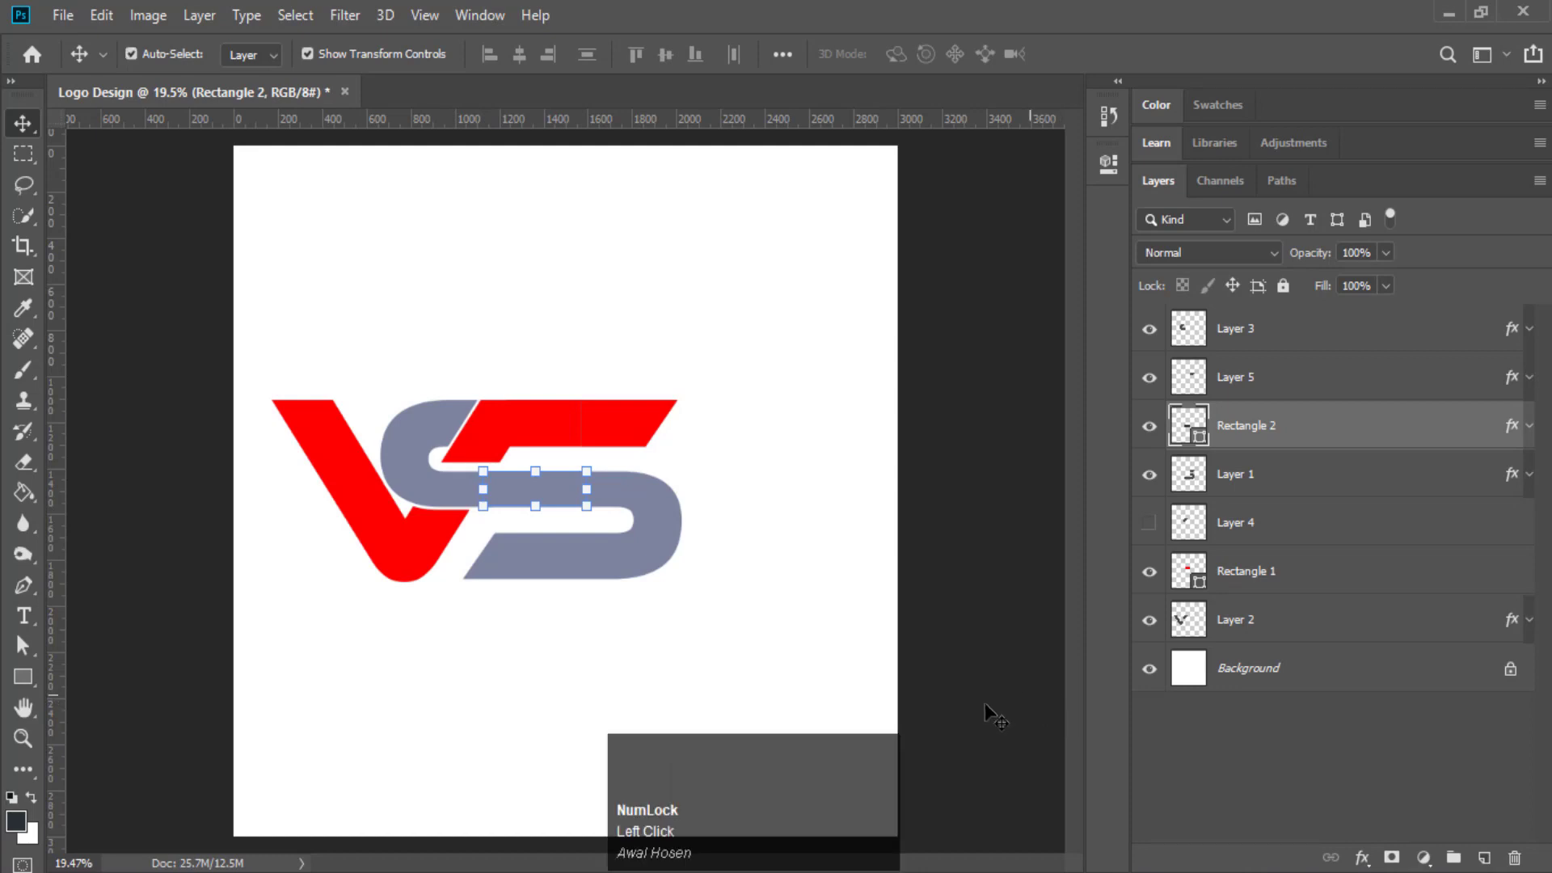
left_click(1201, 763)
key("ctrl+plus")
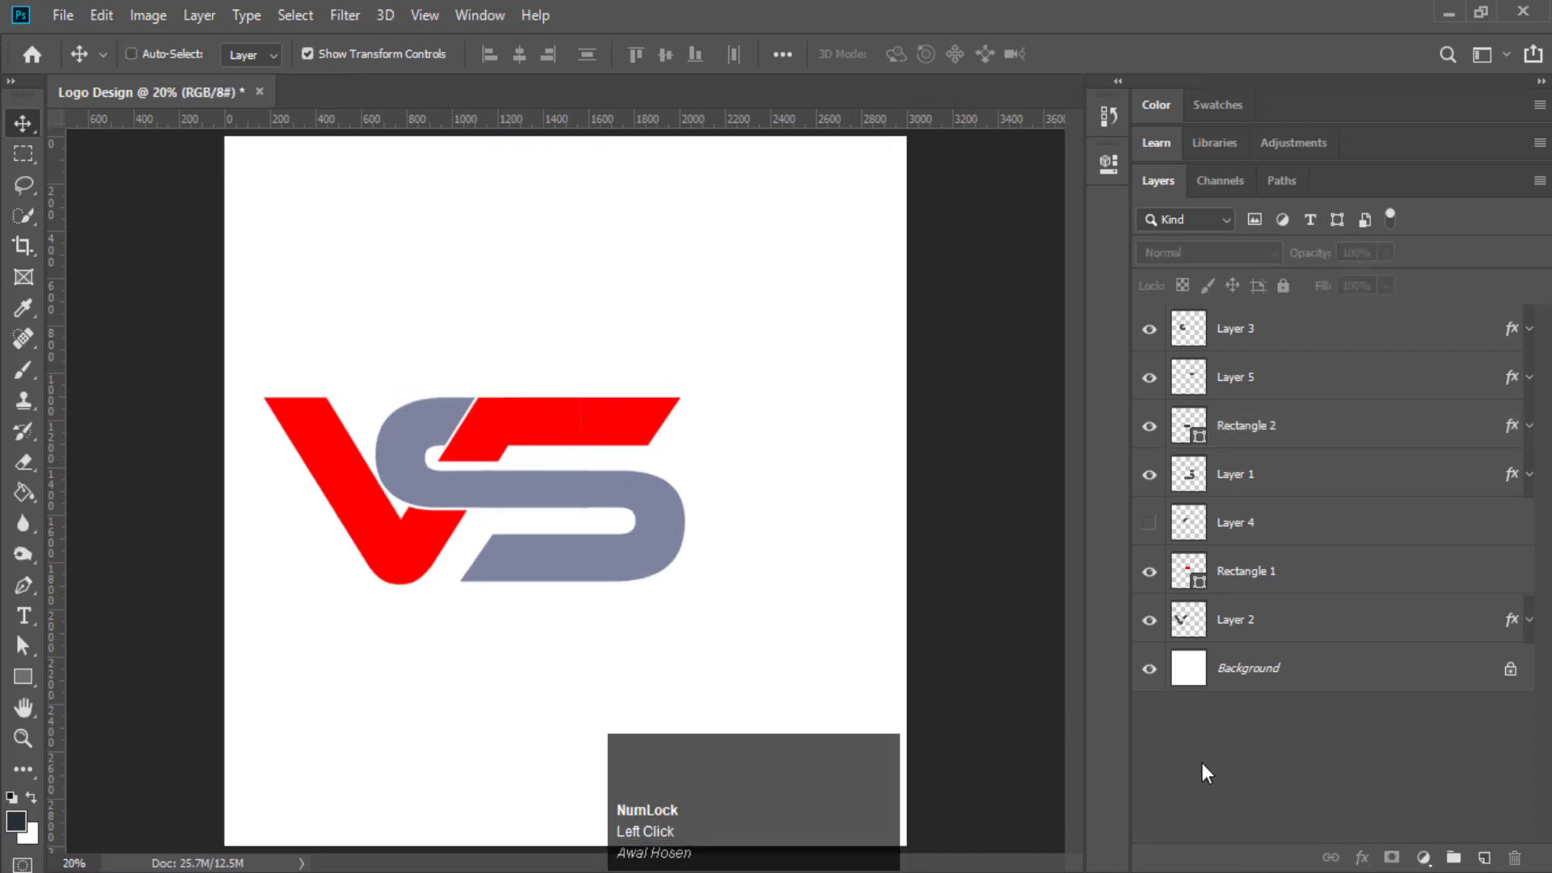
left_click(1287, 339)
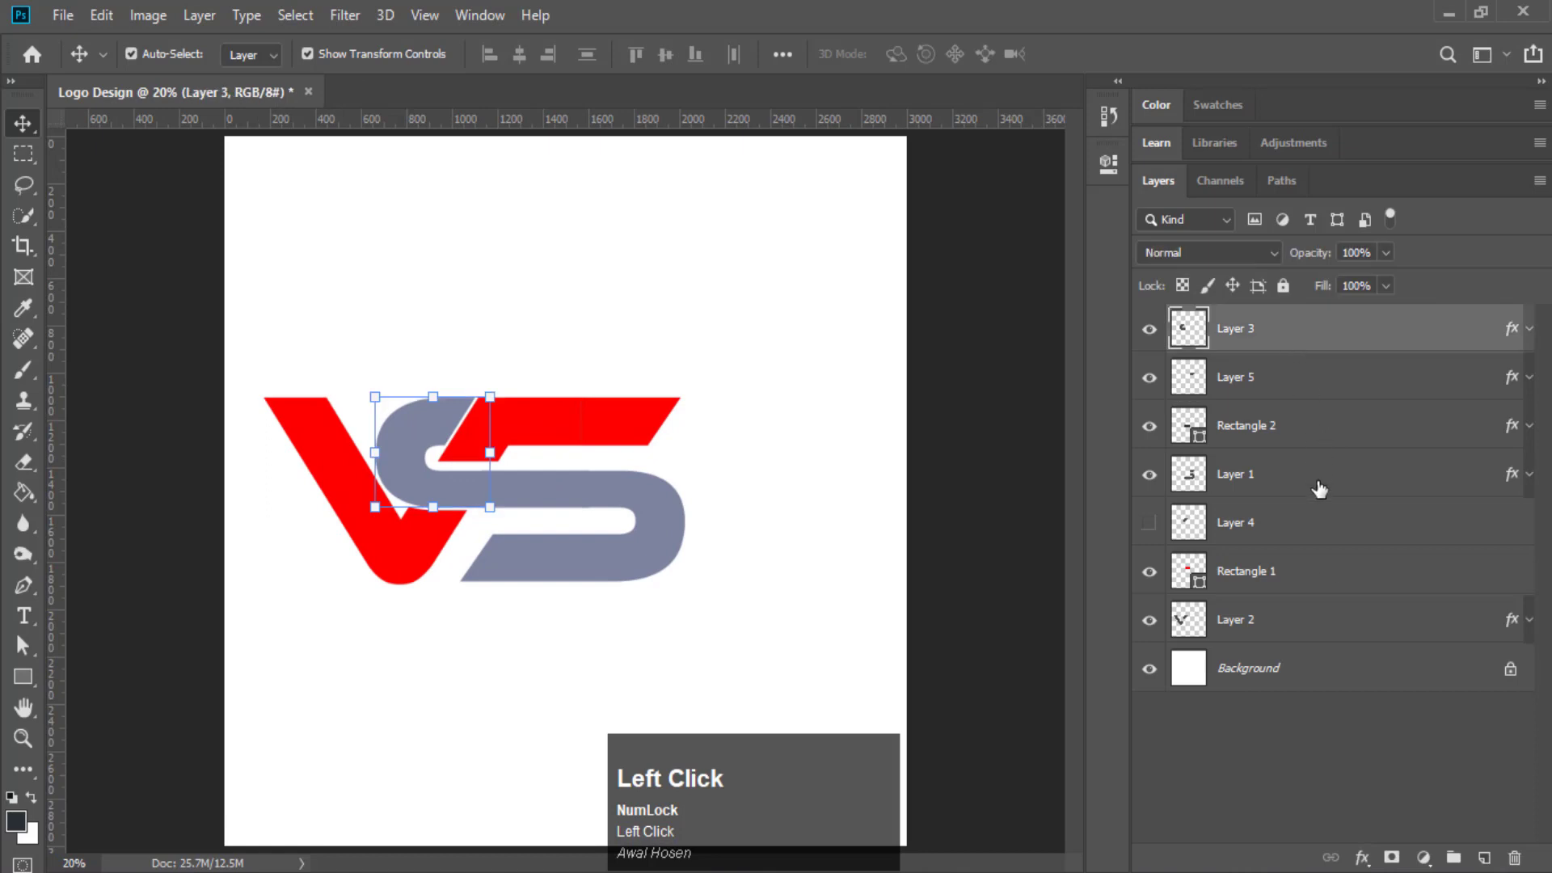
left_click(1301, 635, "ctrl")
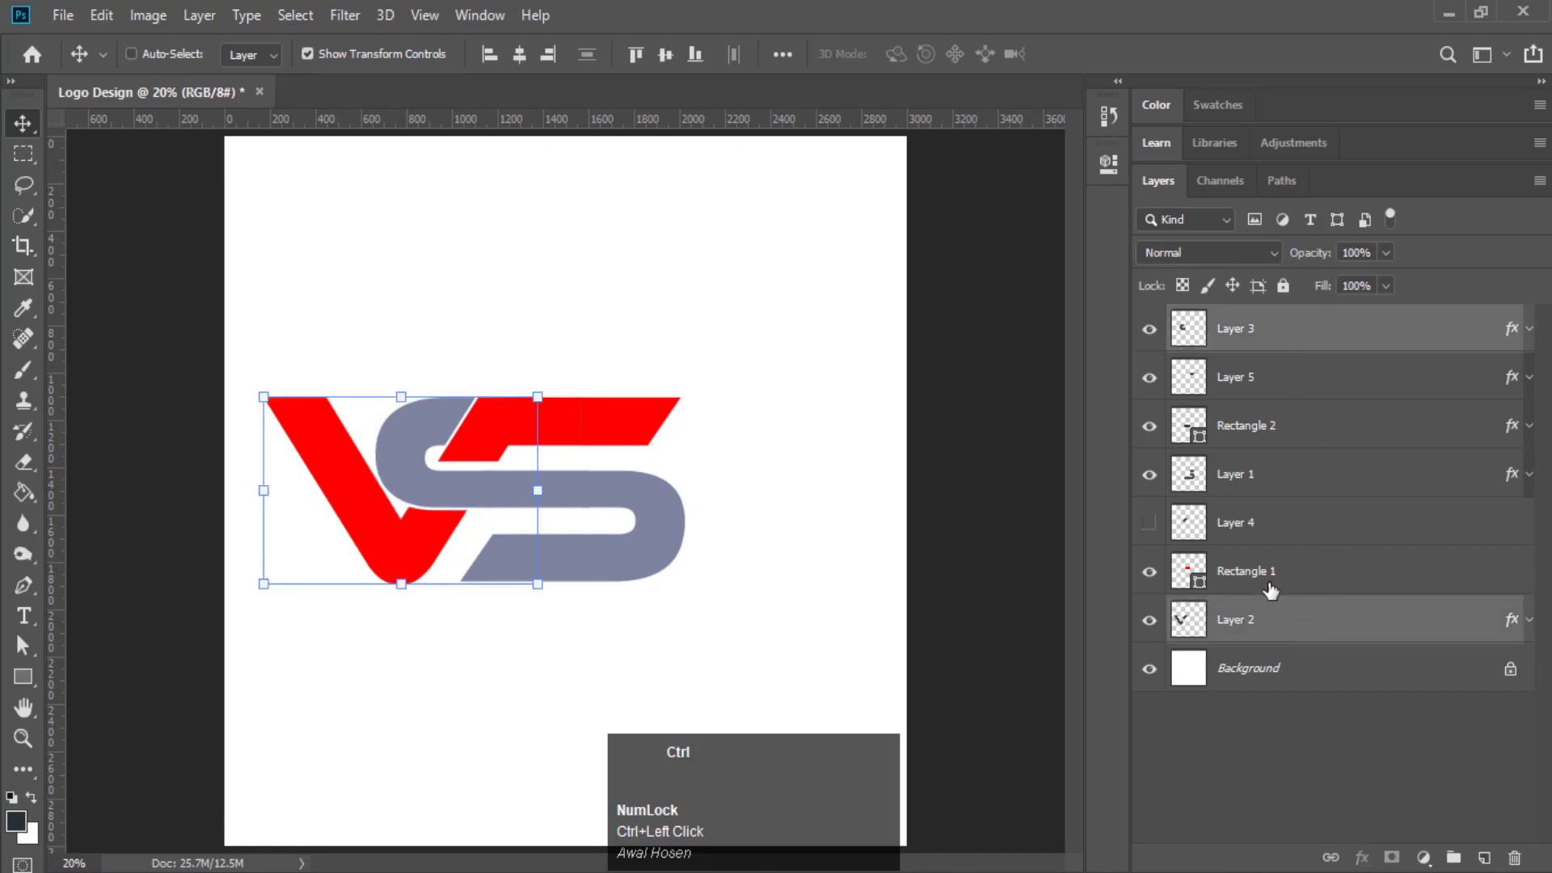
left_click(1274, 578, "ctrl")
left_click(1263, 510, "ctrl")
left_click(1261, 475, "ctrl")
left_click(1259, 429, "ctrl")
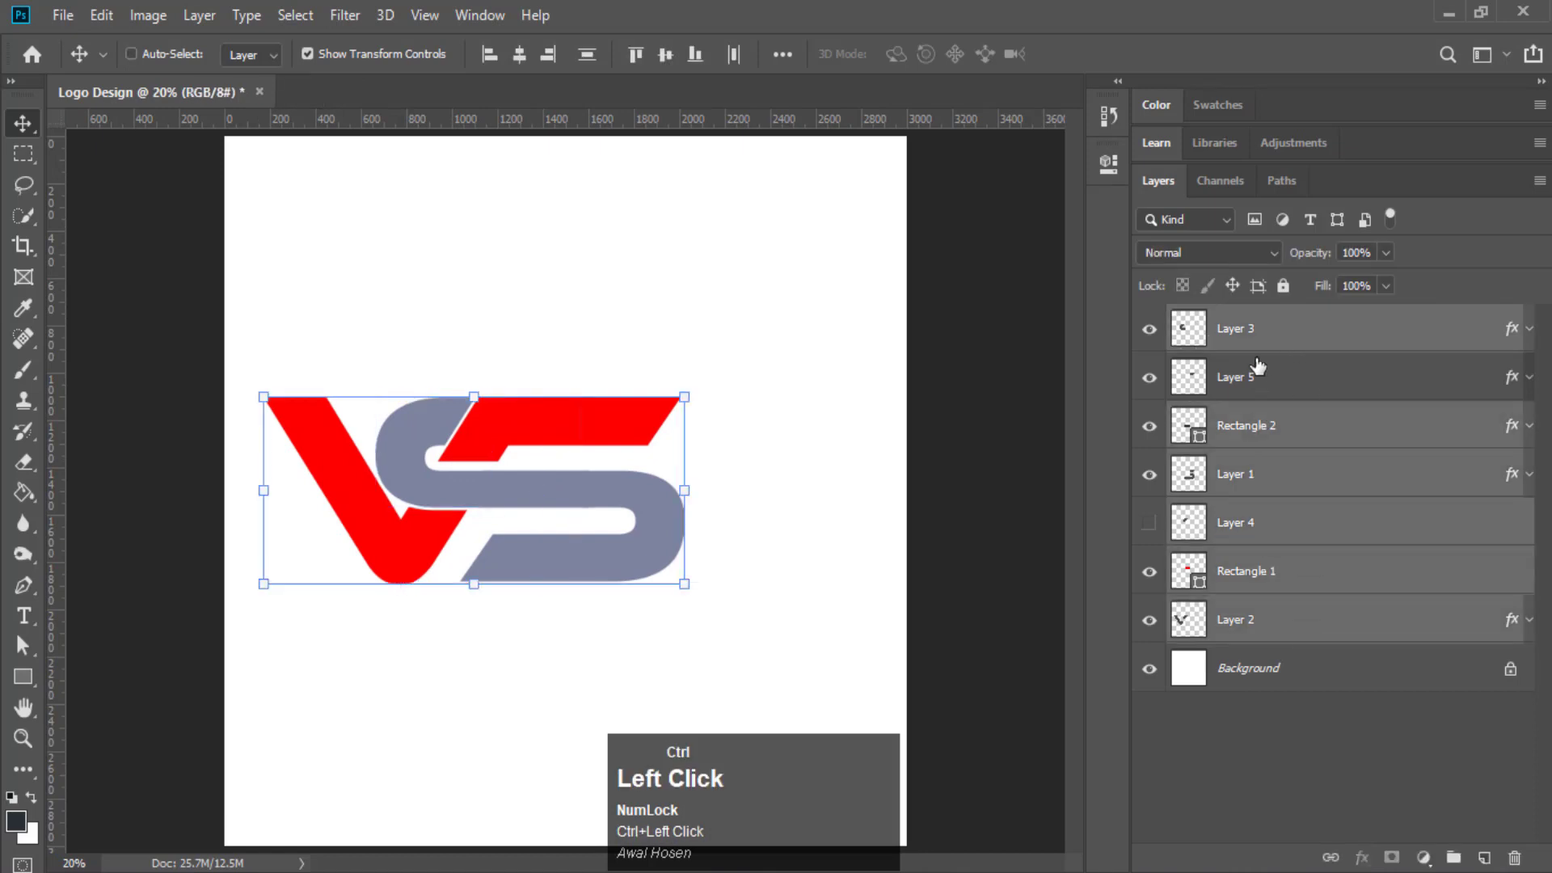
left_click(1258, 343, "ctrl")
left_click(1255, 378, "ctrl")
left_click(1254, 338, "ctrl")
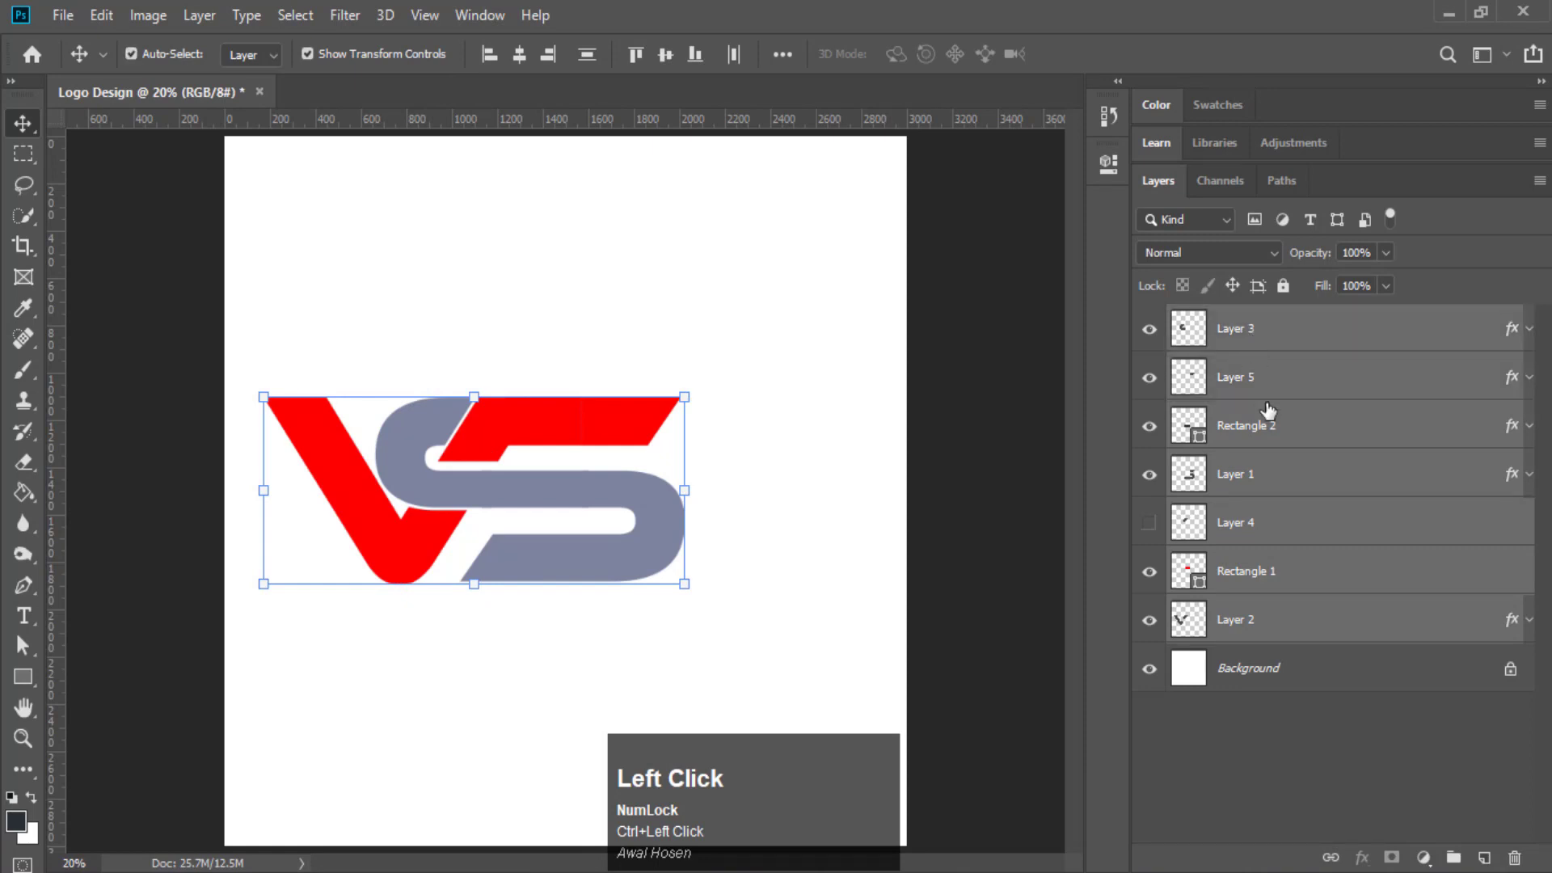
key("ctrl+g")
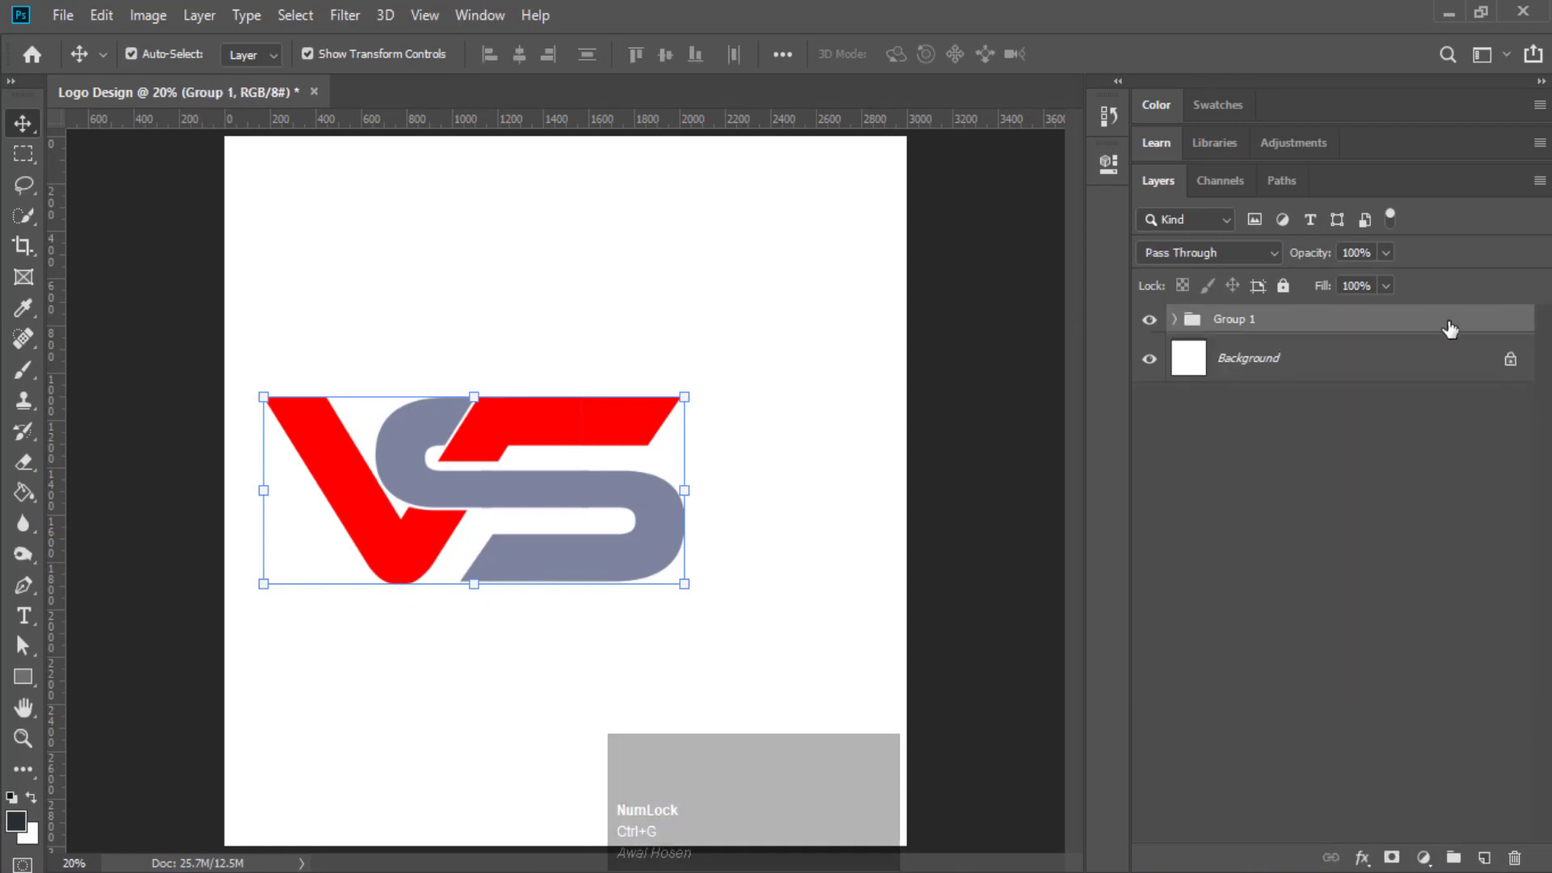
Duplicate Group 1 and merge the copied group into a single layer
left_click_drag(1433, 323, 1486, 857)
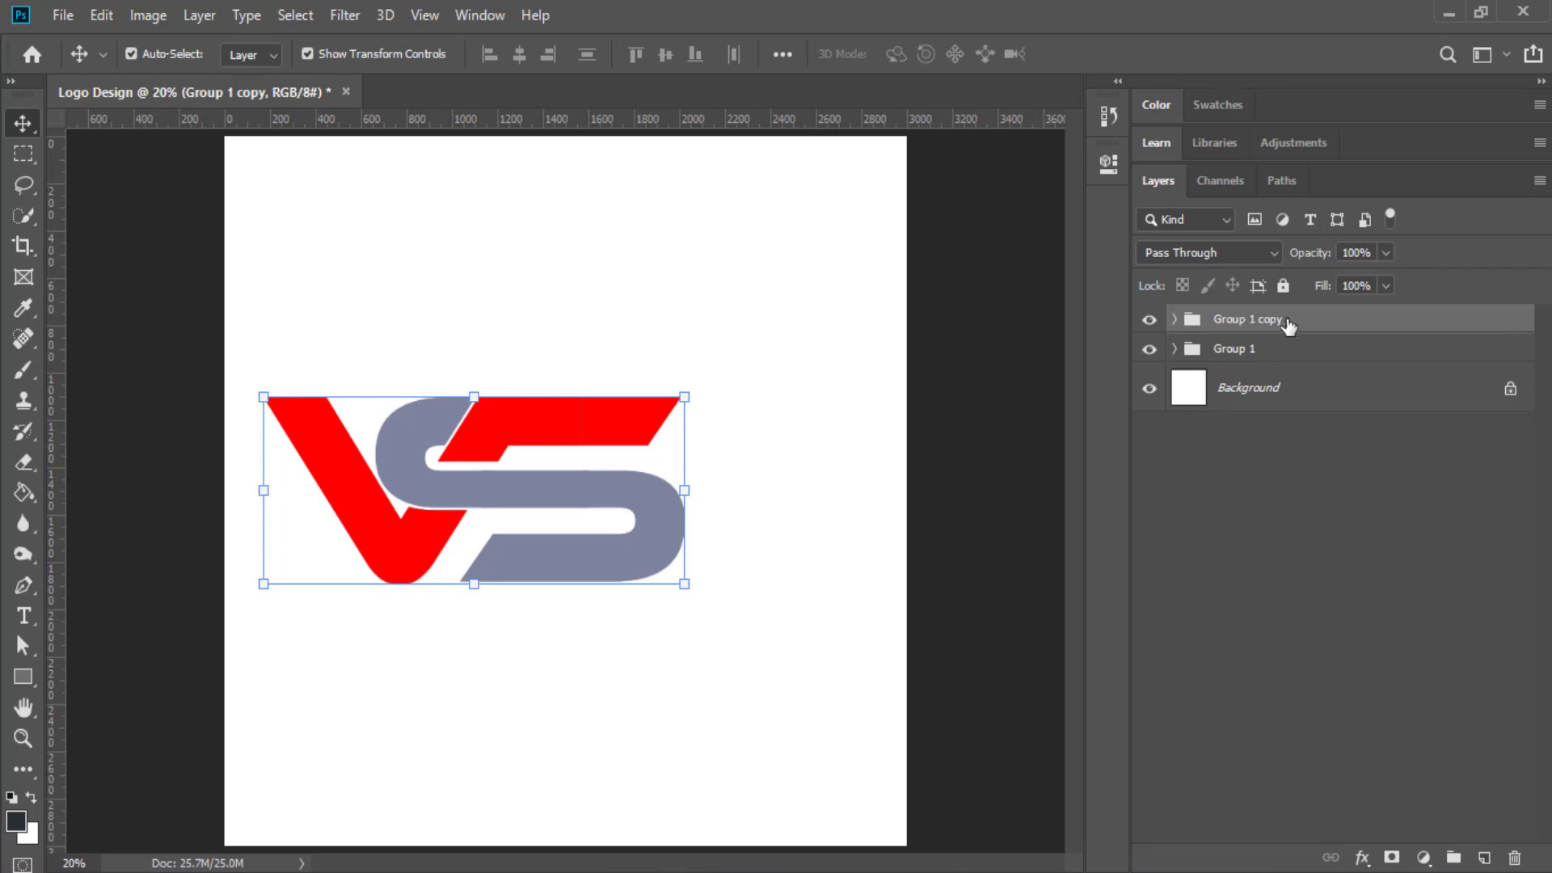
right_click(1332, 322)
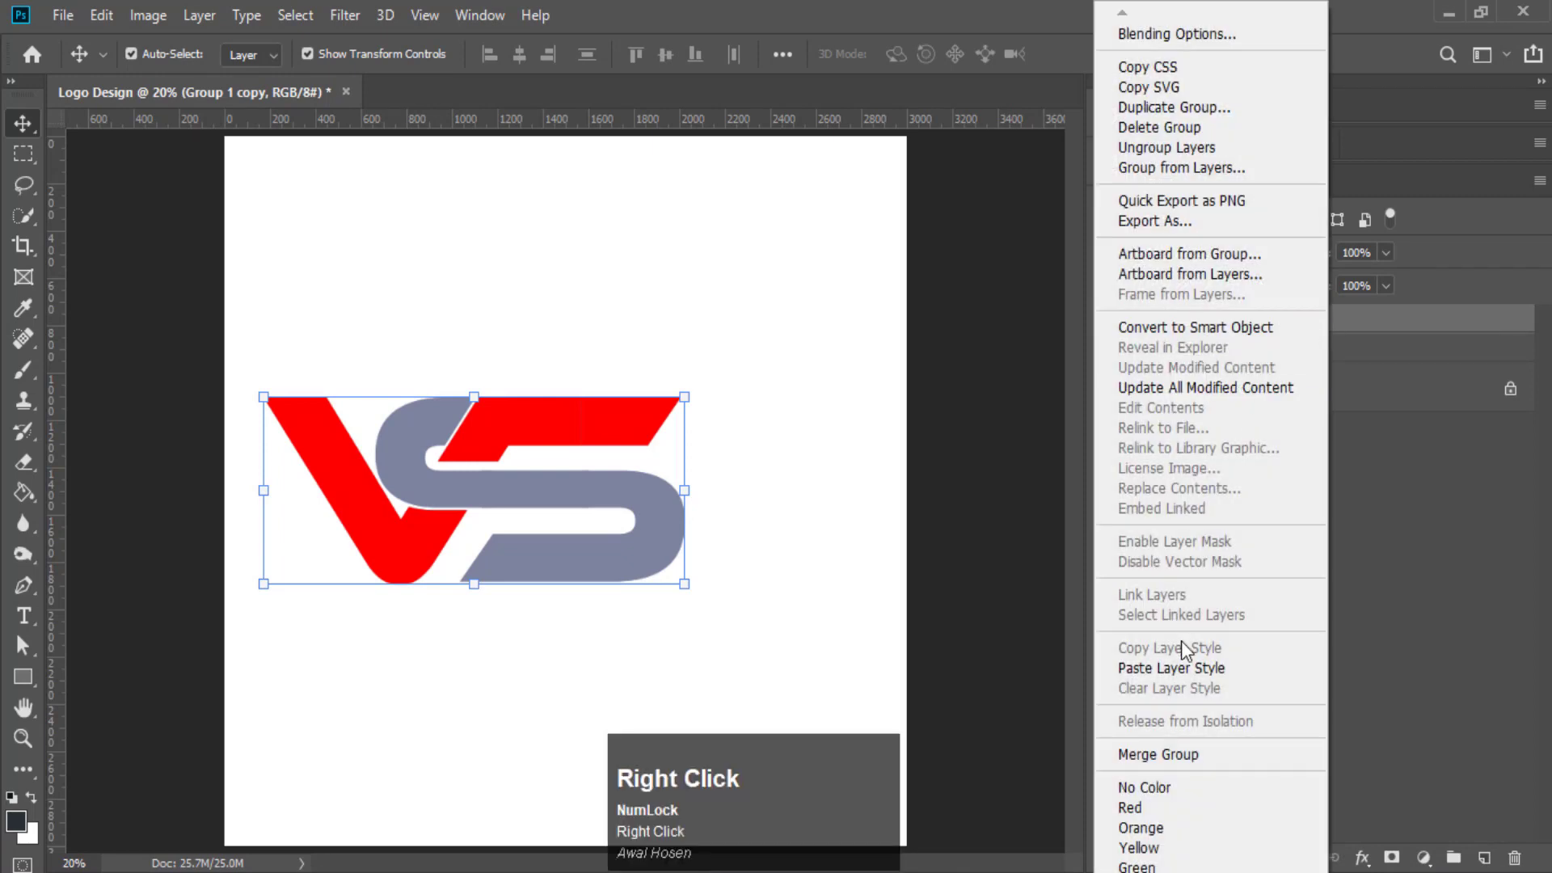
left_click(1180, 753)
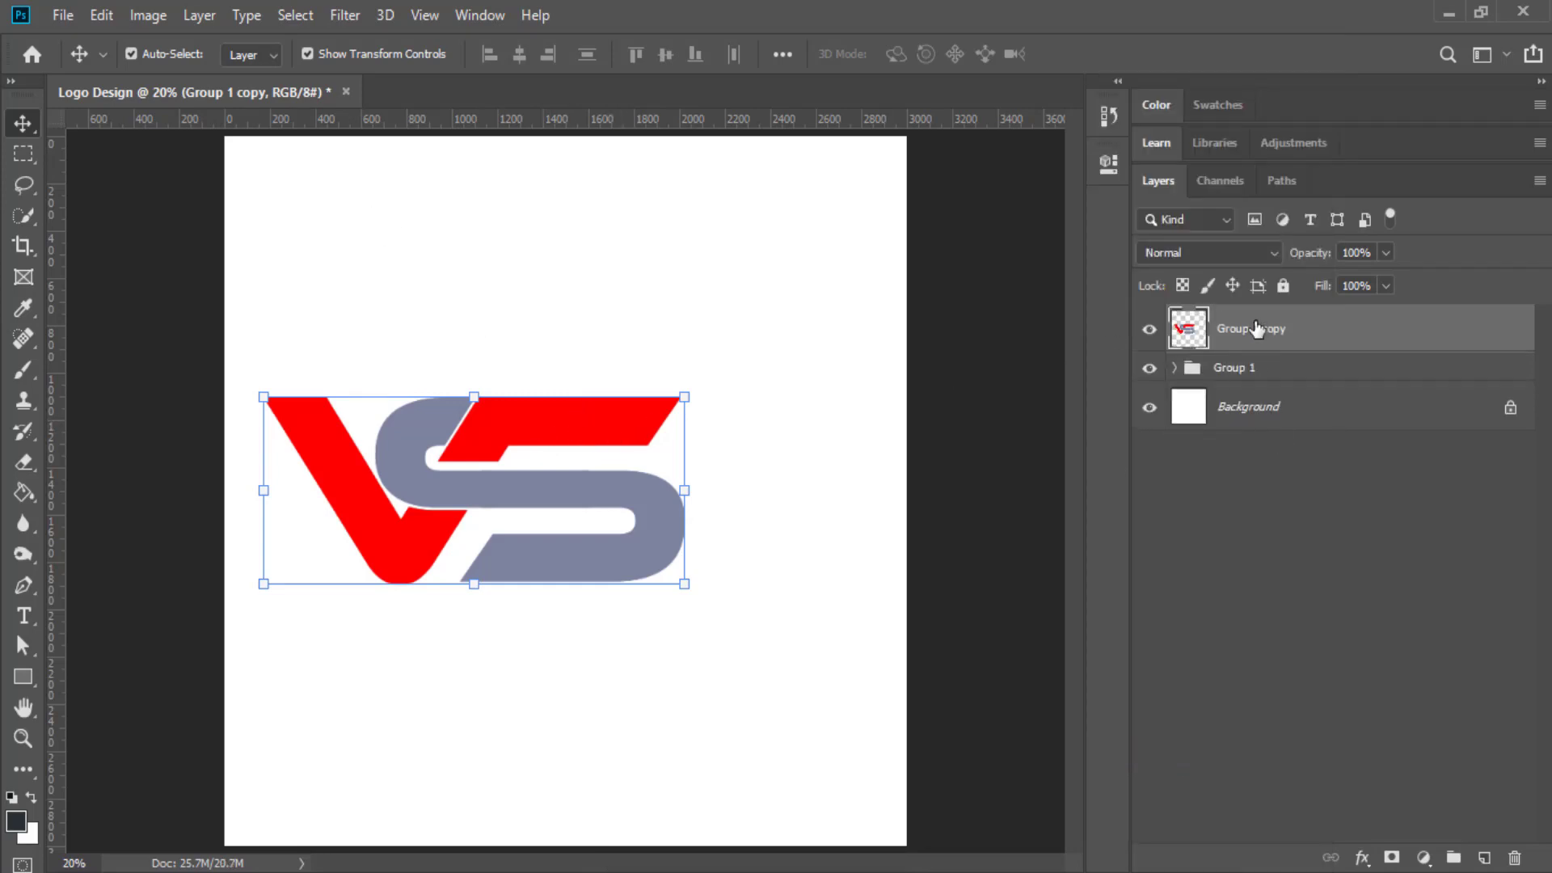
Center the merged logo copy on the canvas, hide the original Group 1, and clear the selection
key("ctrl+a")
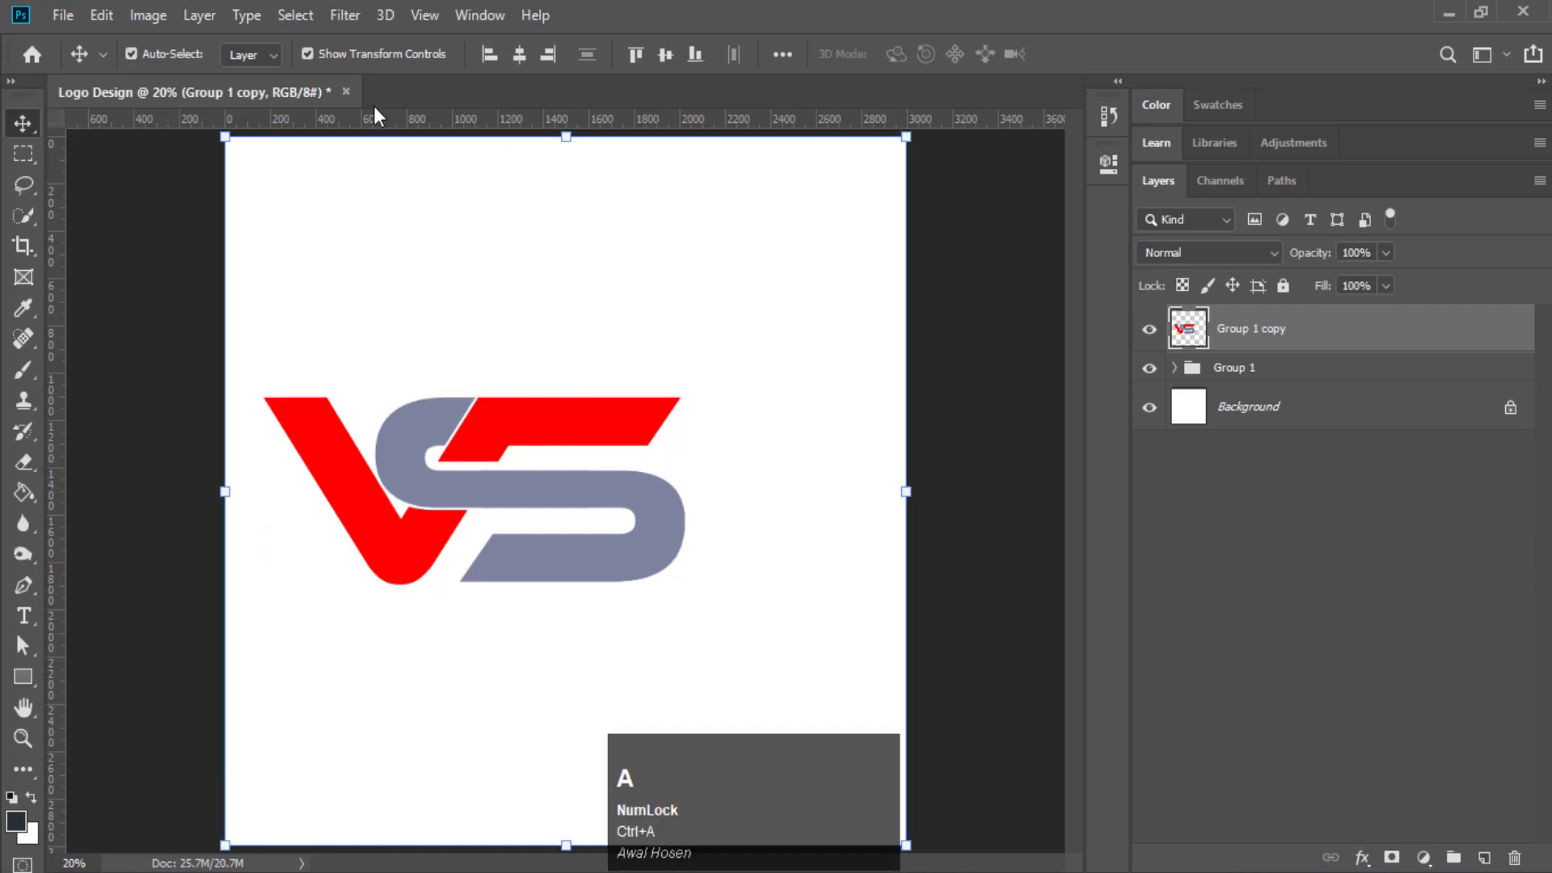
left_click(519, 54)
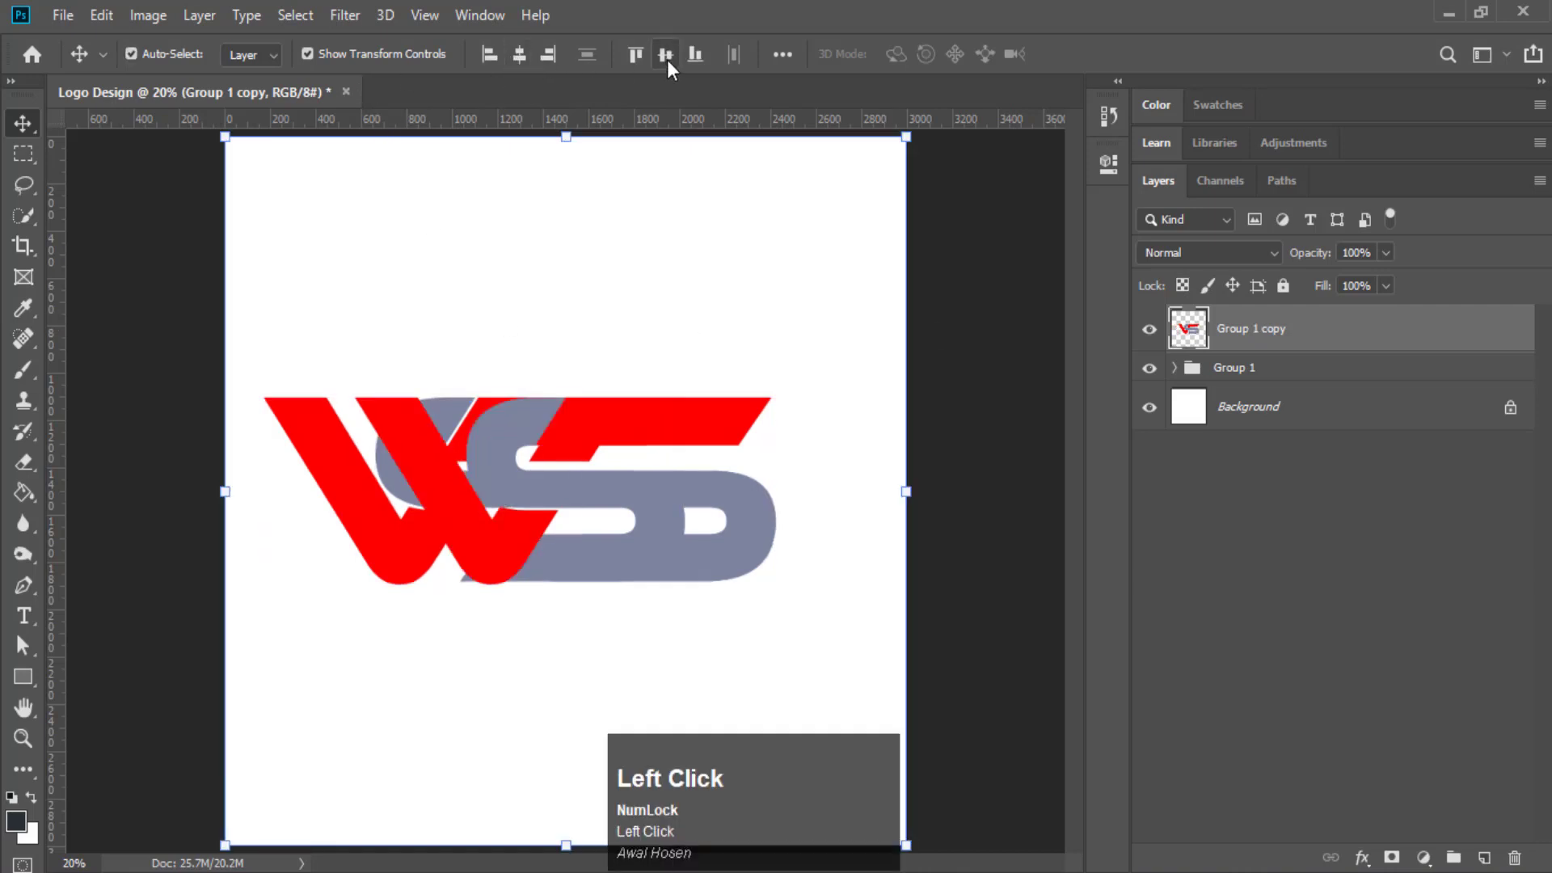
left_click(1149, 370)
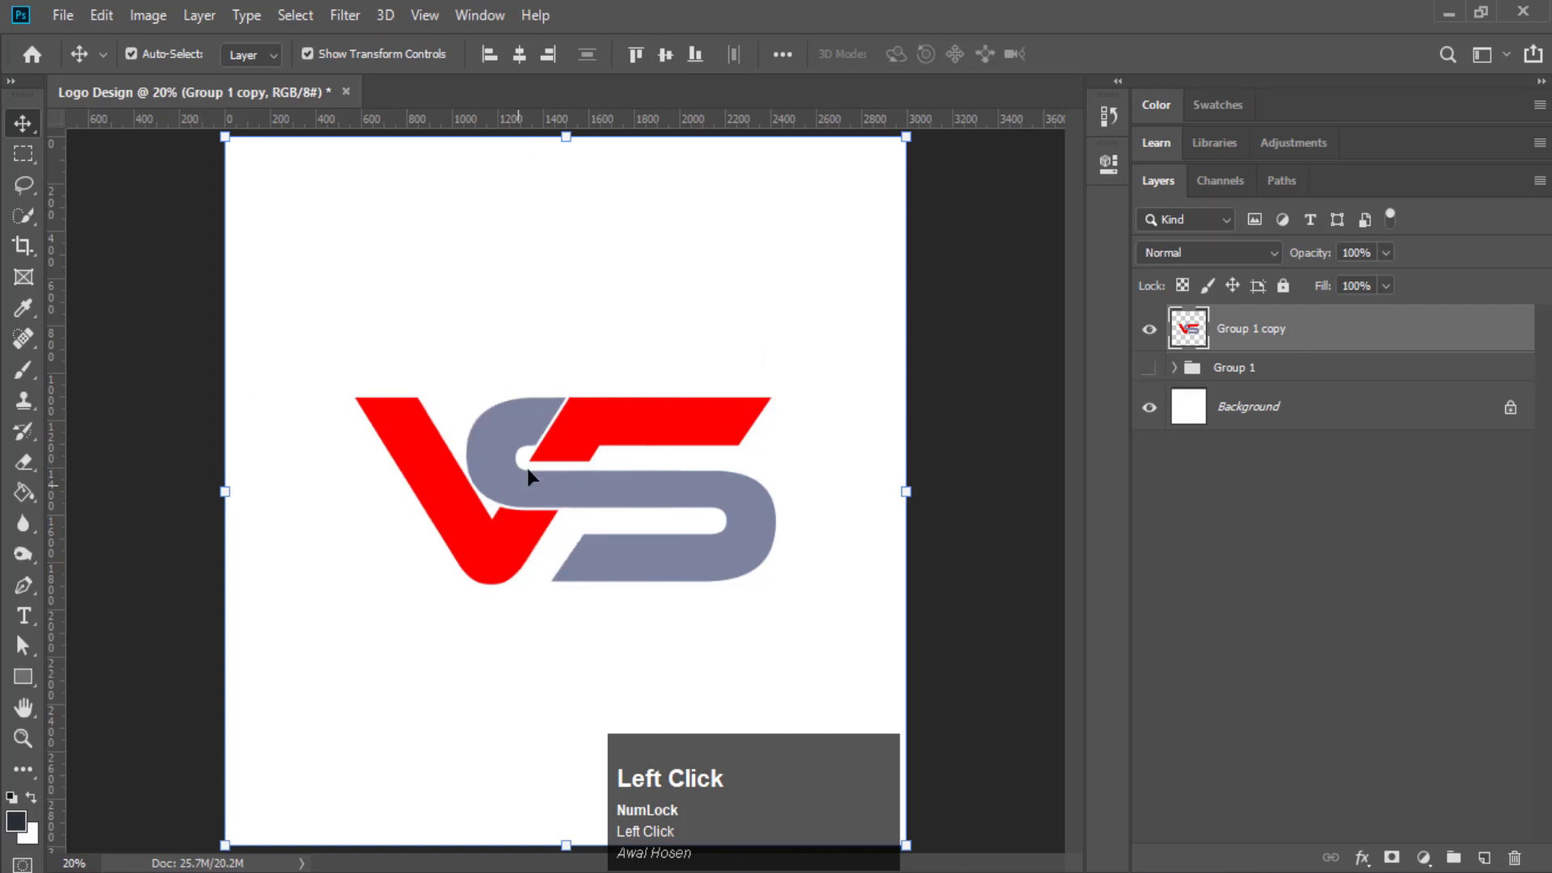
left_click(1253, 628)
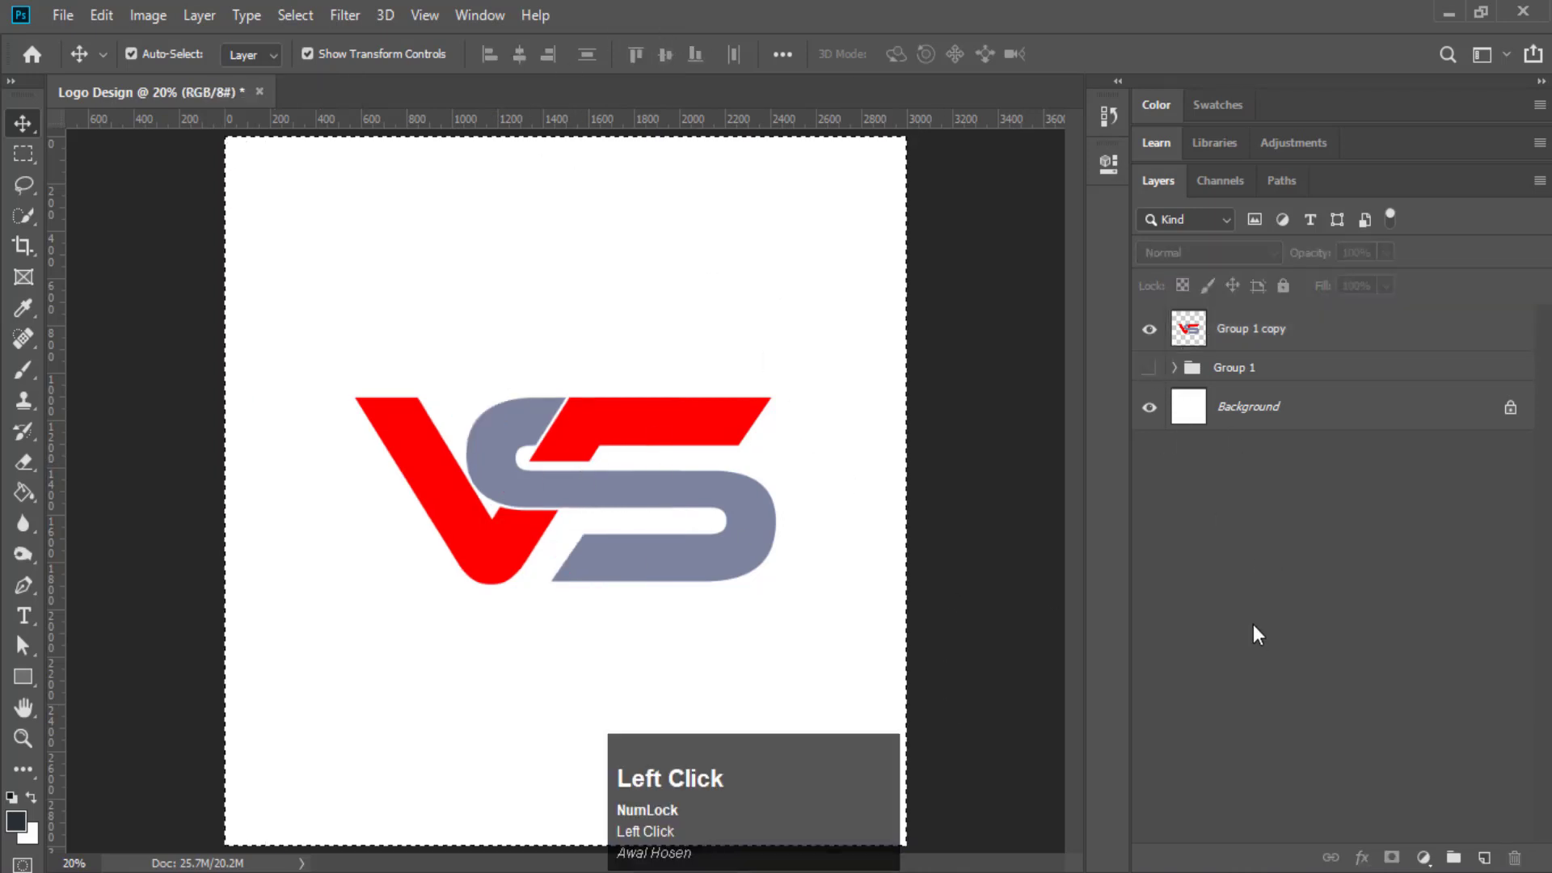
key("ctrl+d")
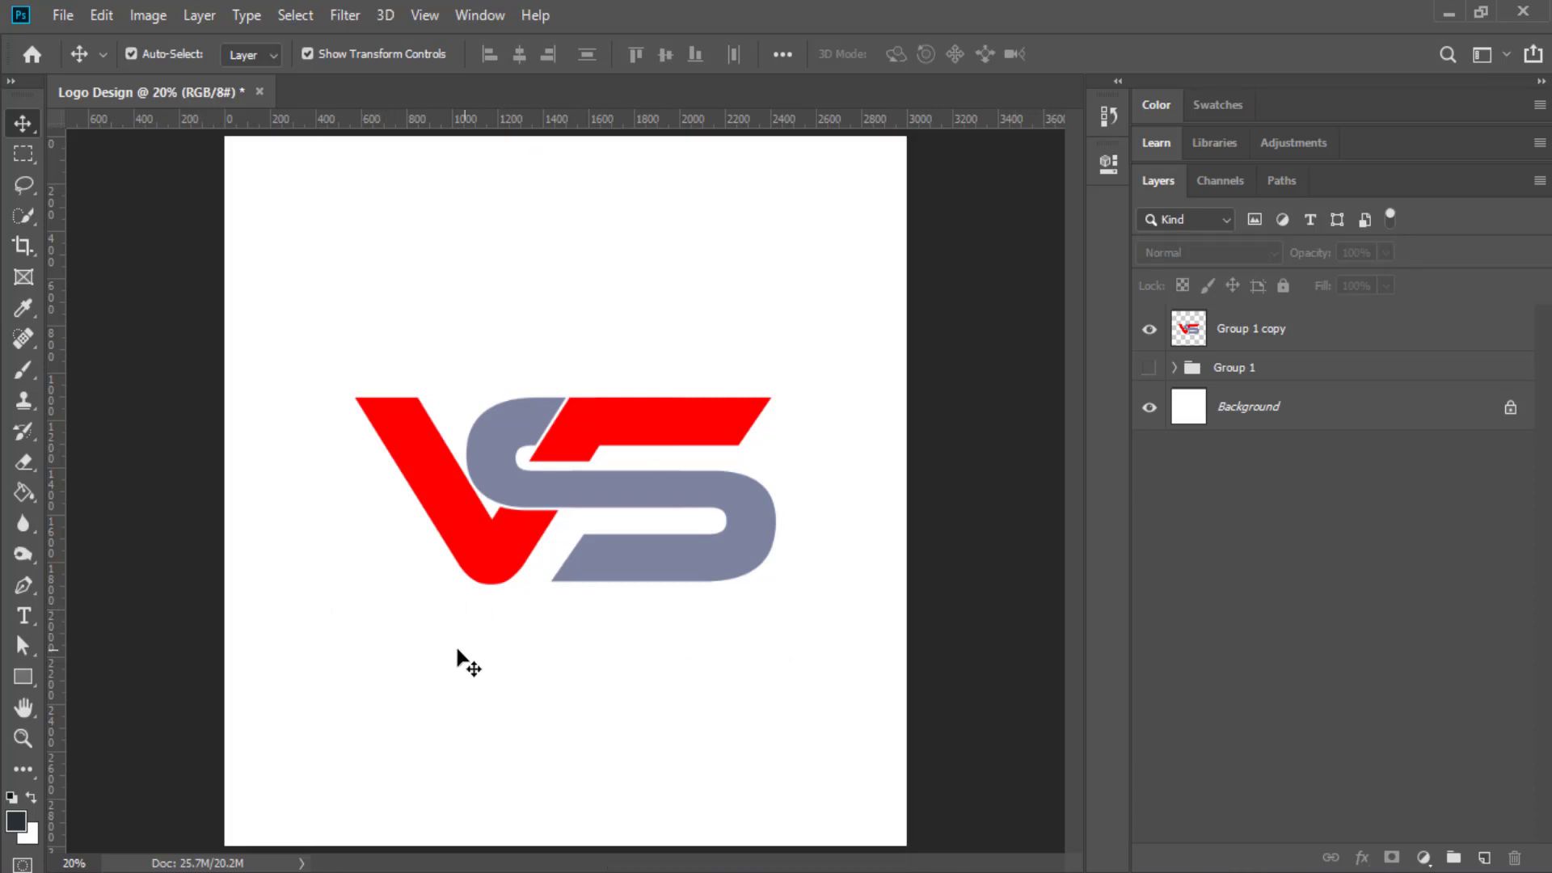
Add the text LOGO DESIGN in Ethnocentric Regular on a new layer, starting just below the VS logo
left_click(23, 619)
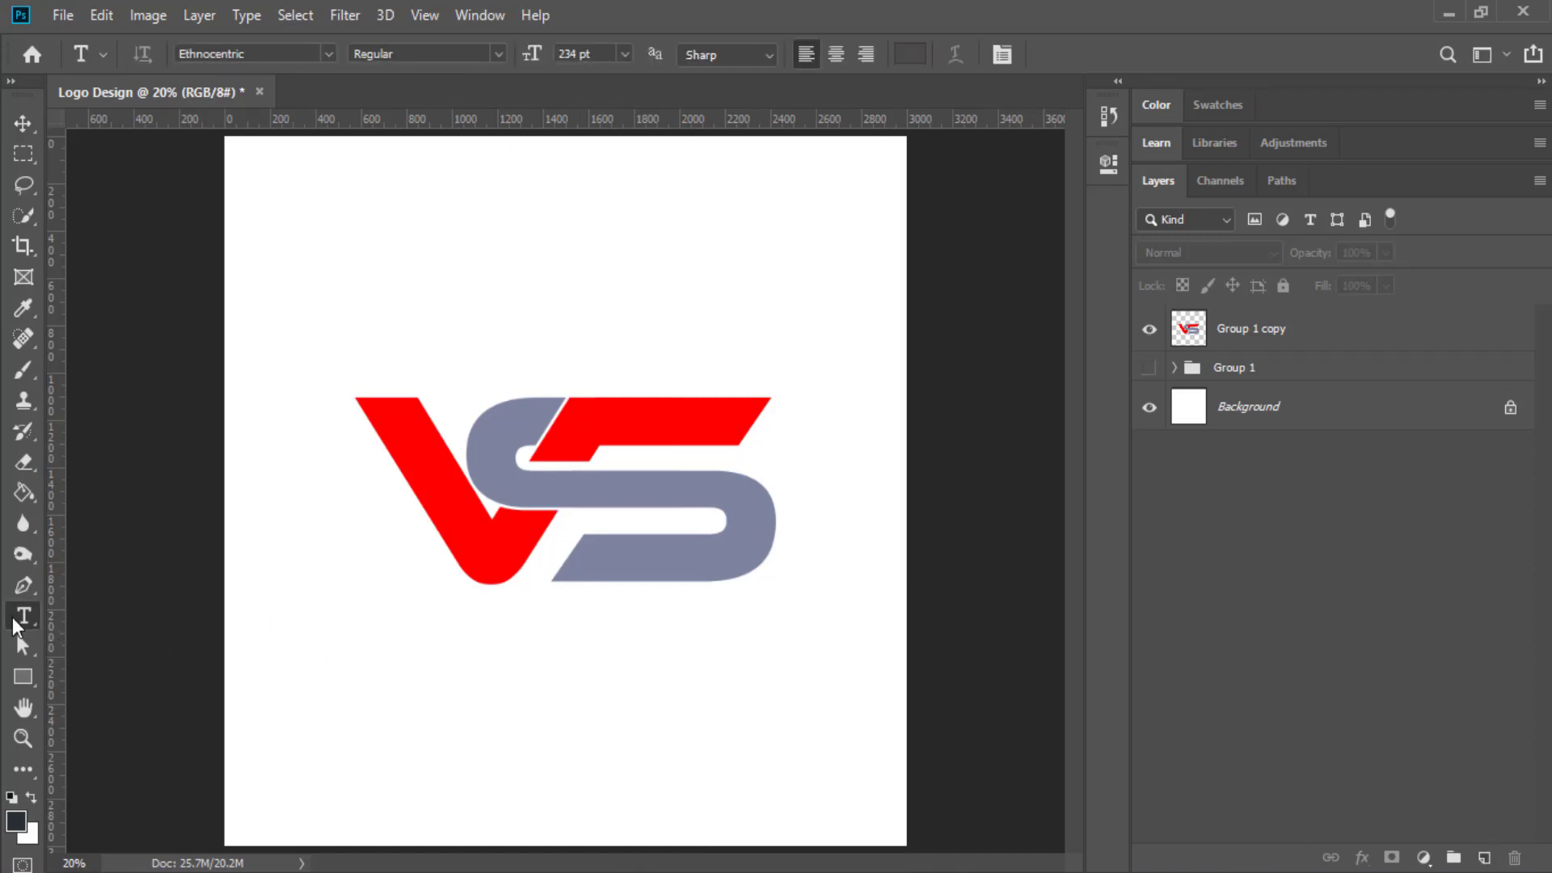
left_click(1484, 857)
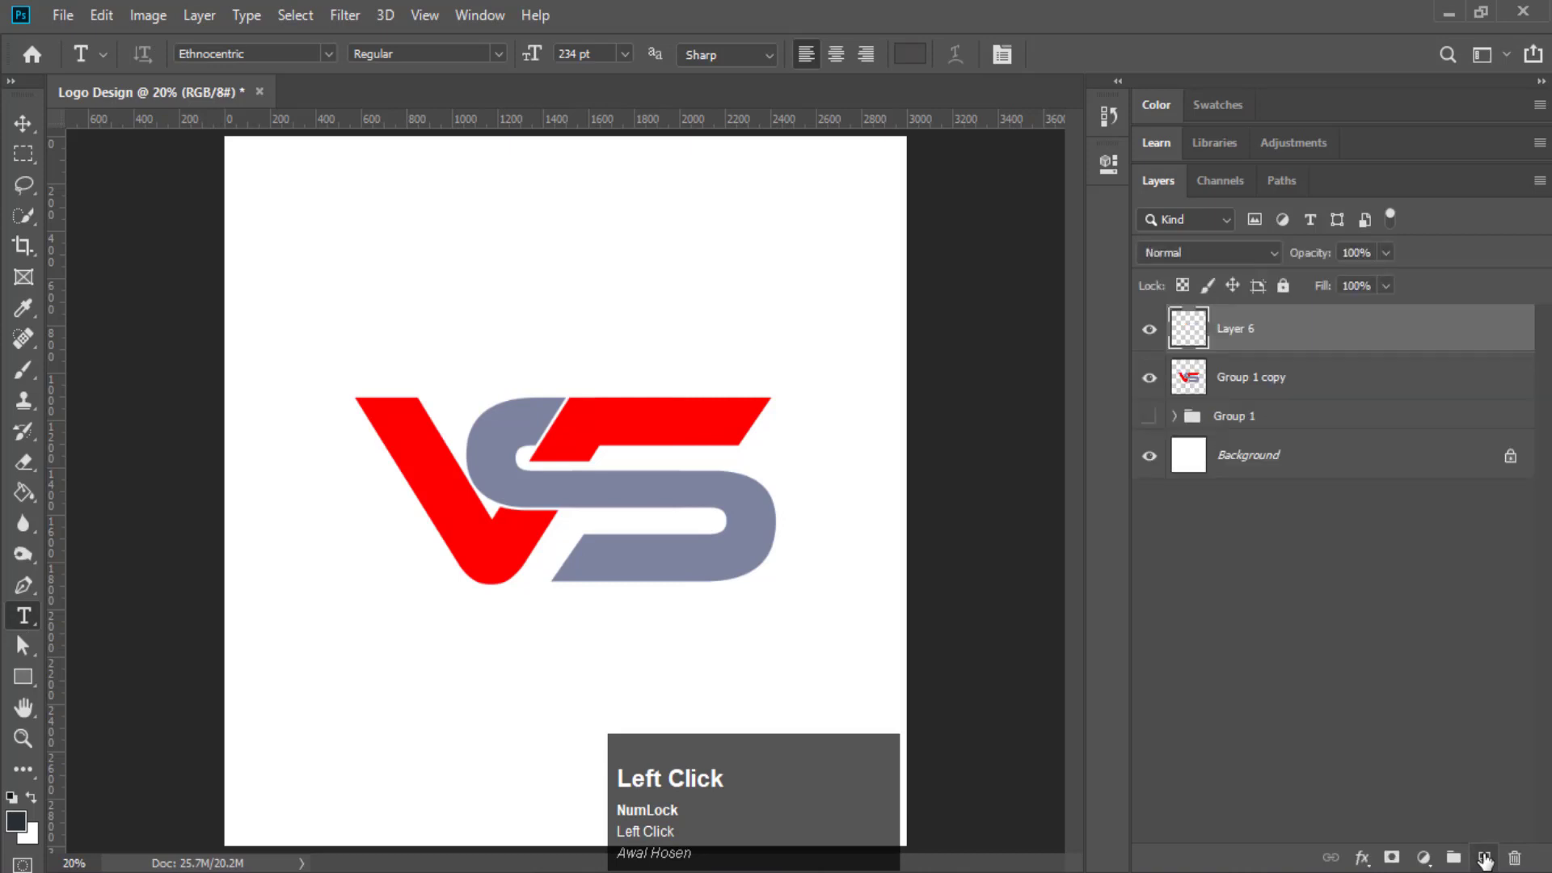
left_click(444, 644)
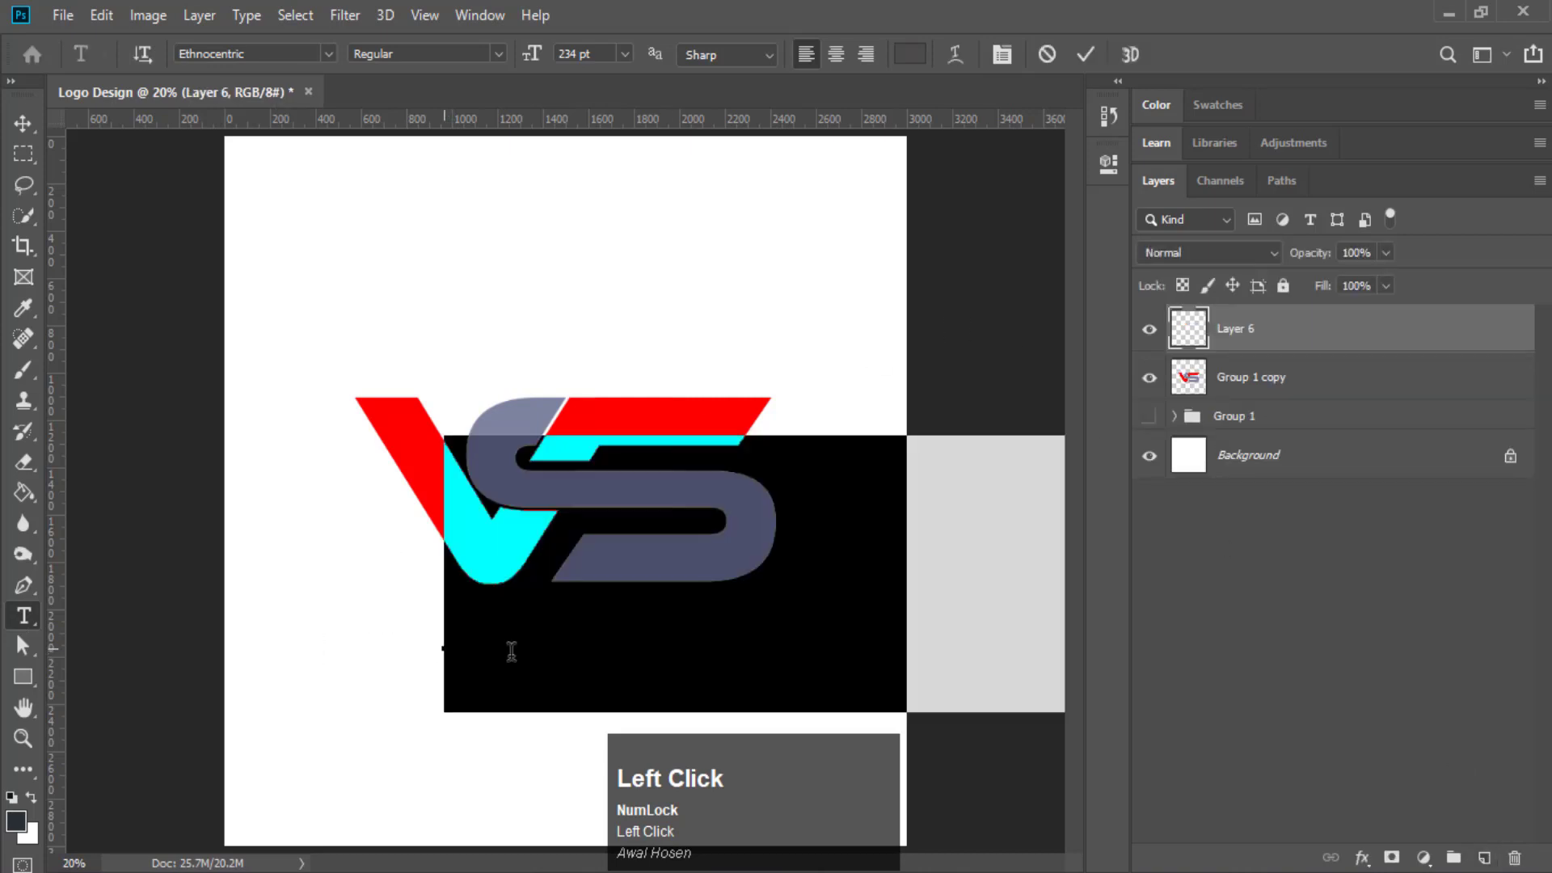
type("LO")
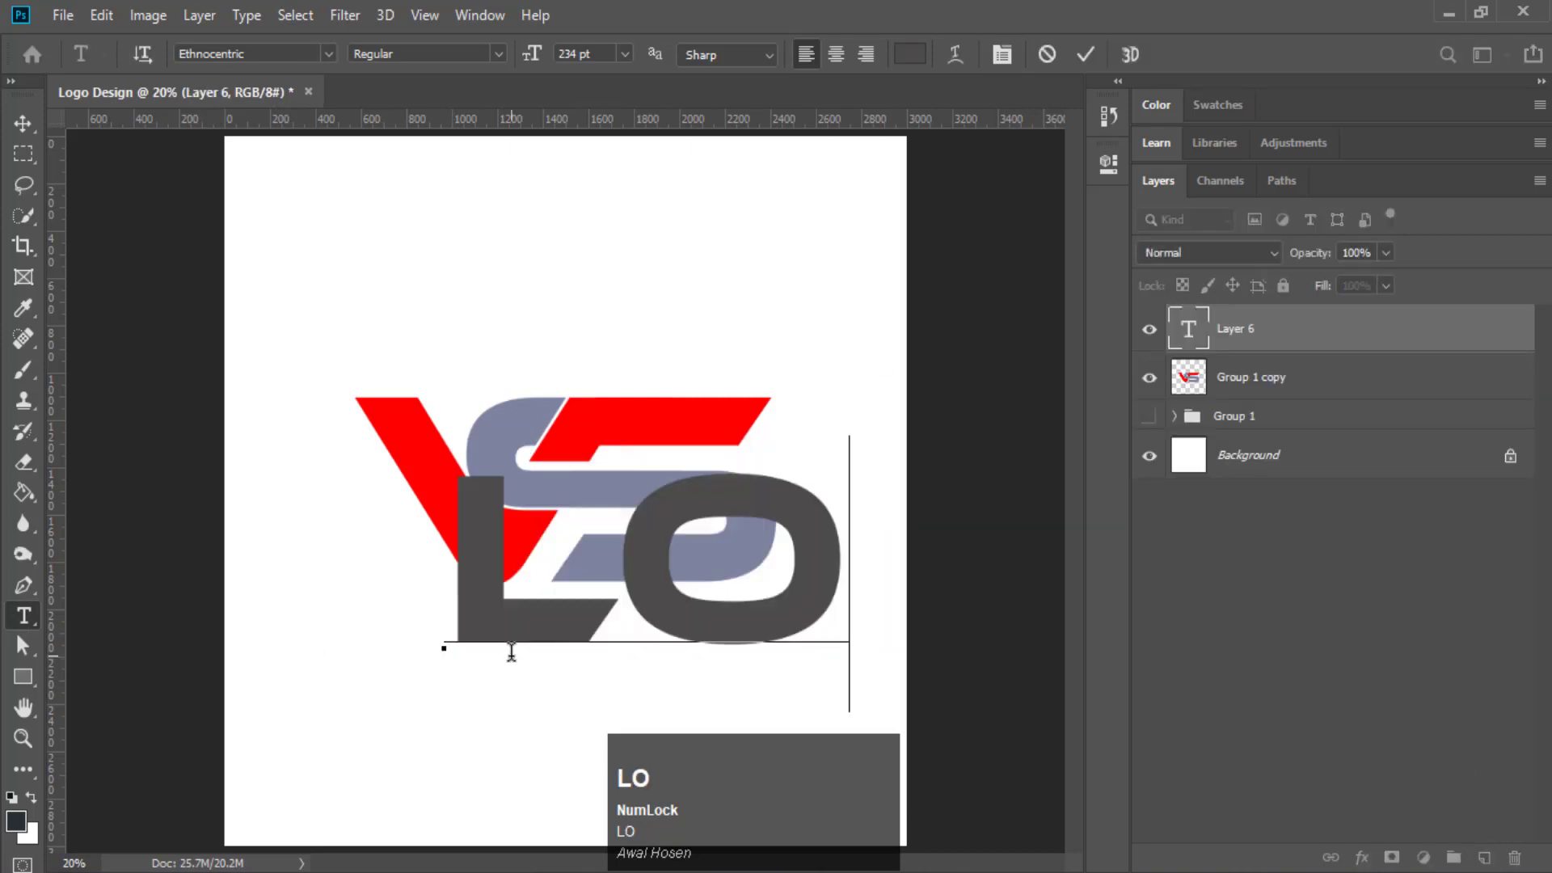
type("GO DES")
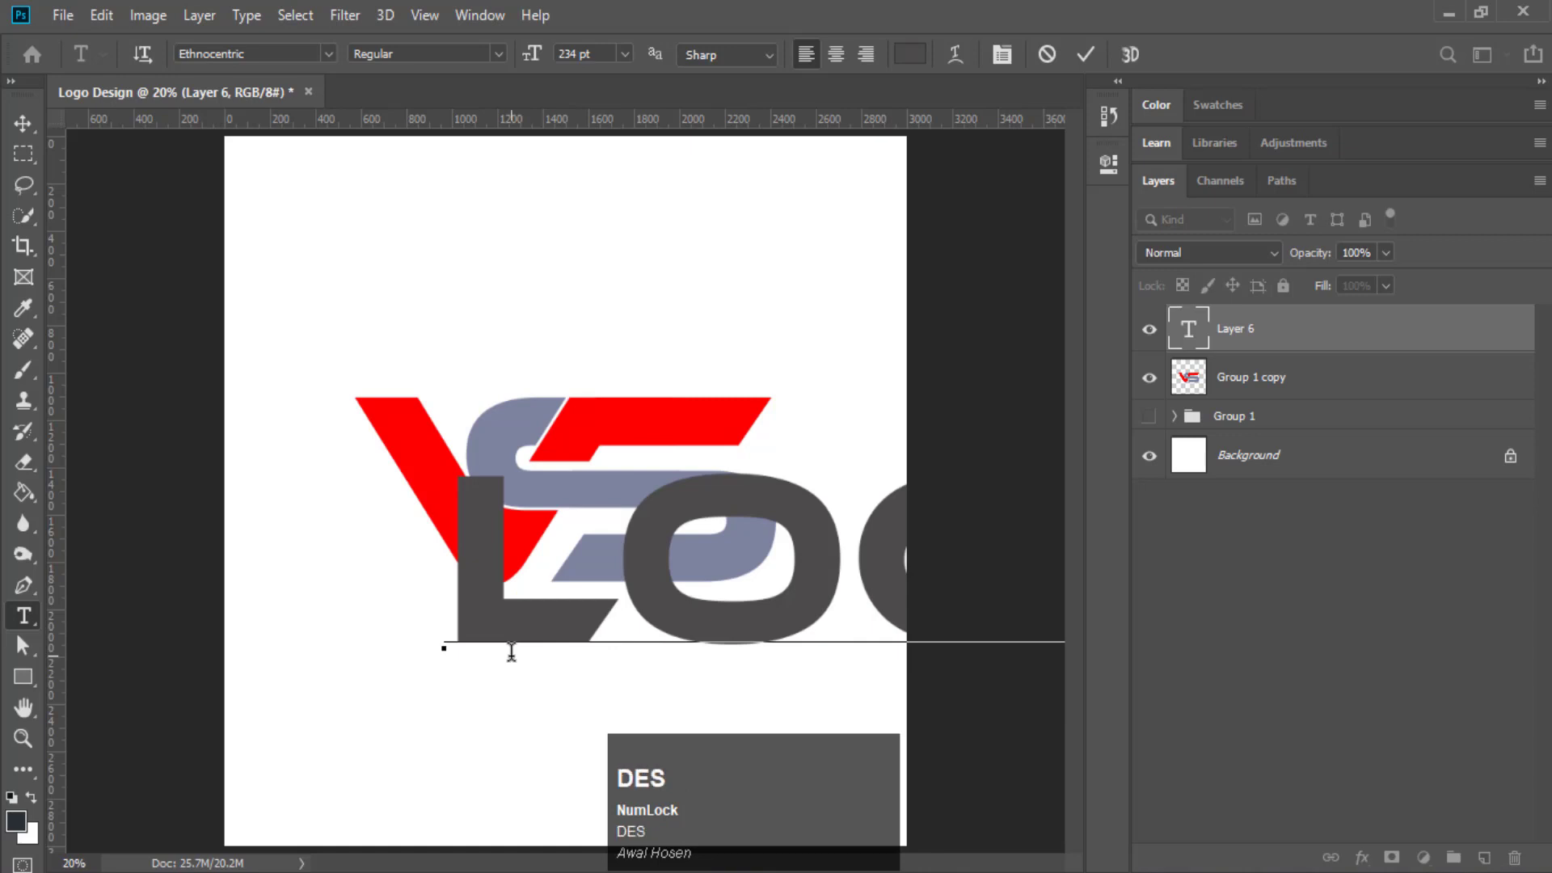
type("IGN")
Set the LOGO DESIGN text size to 39 pt and move the text slightly up and left beneath the logo
key("ctrl+a")
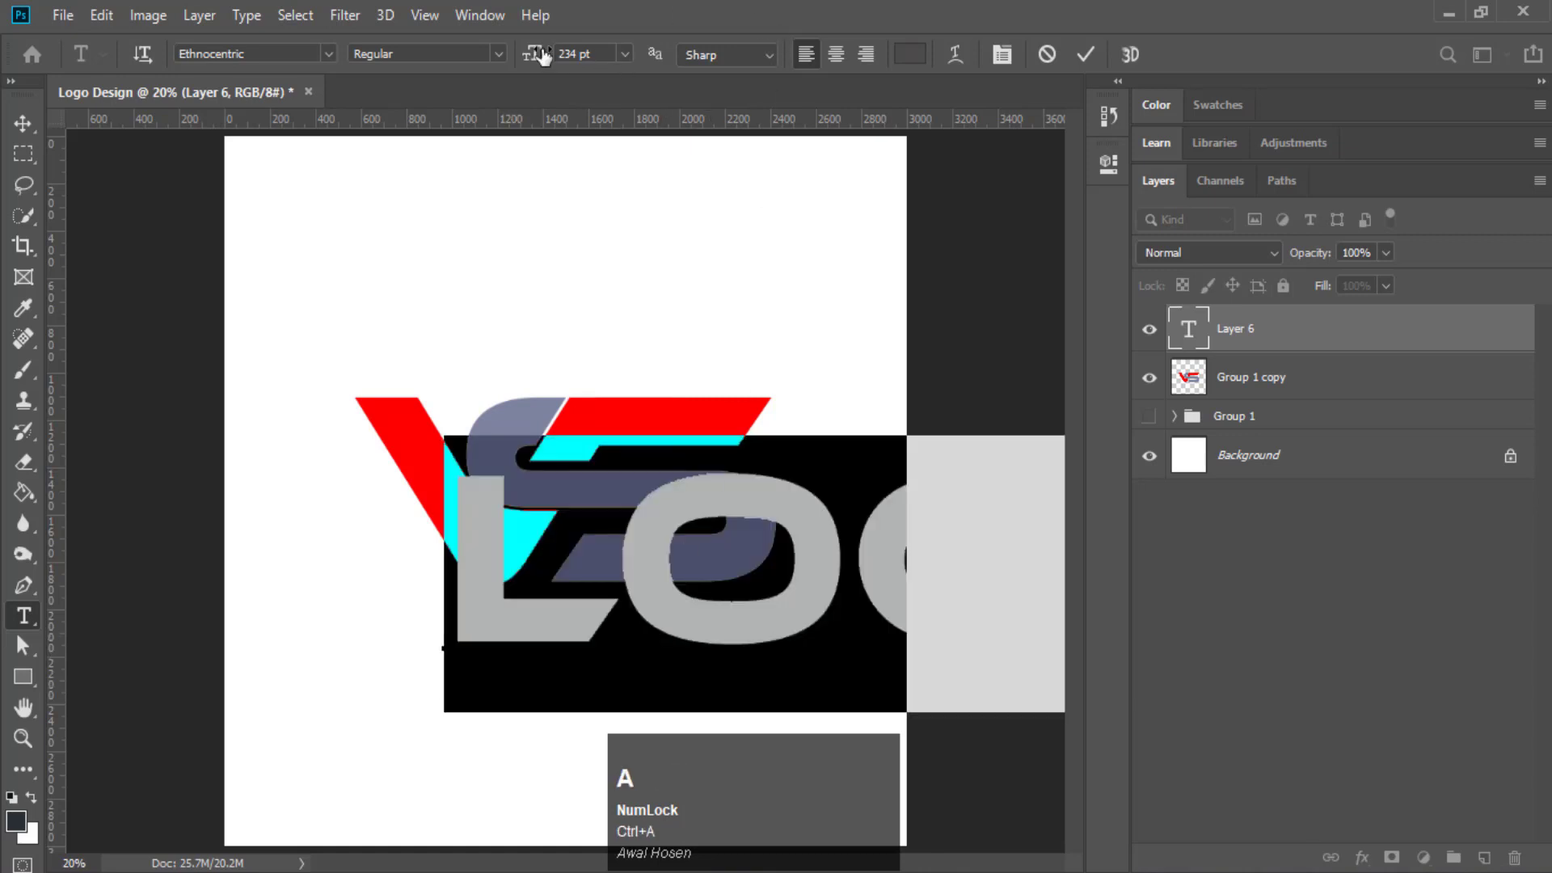
left_click_drag(542, 56, 312, 96)
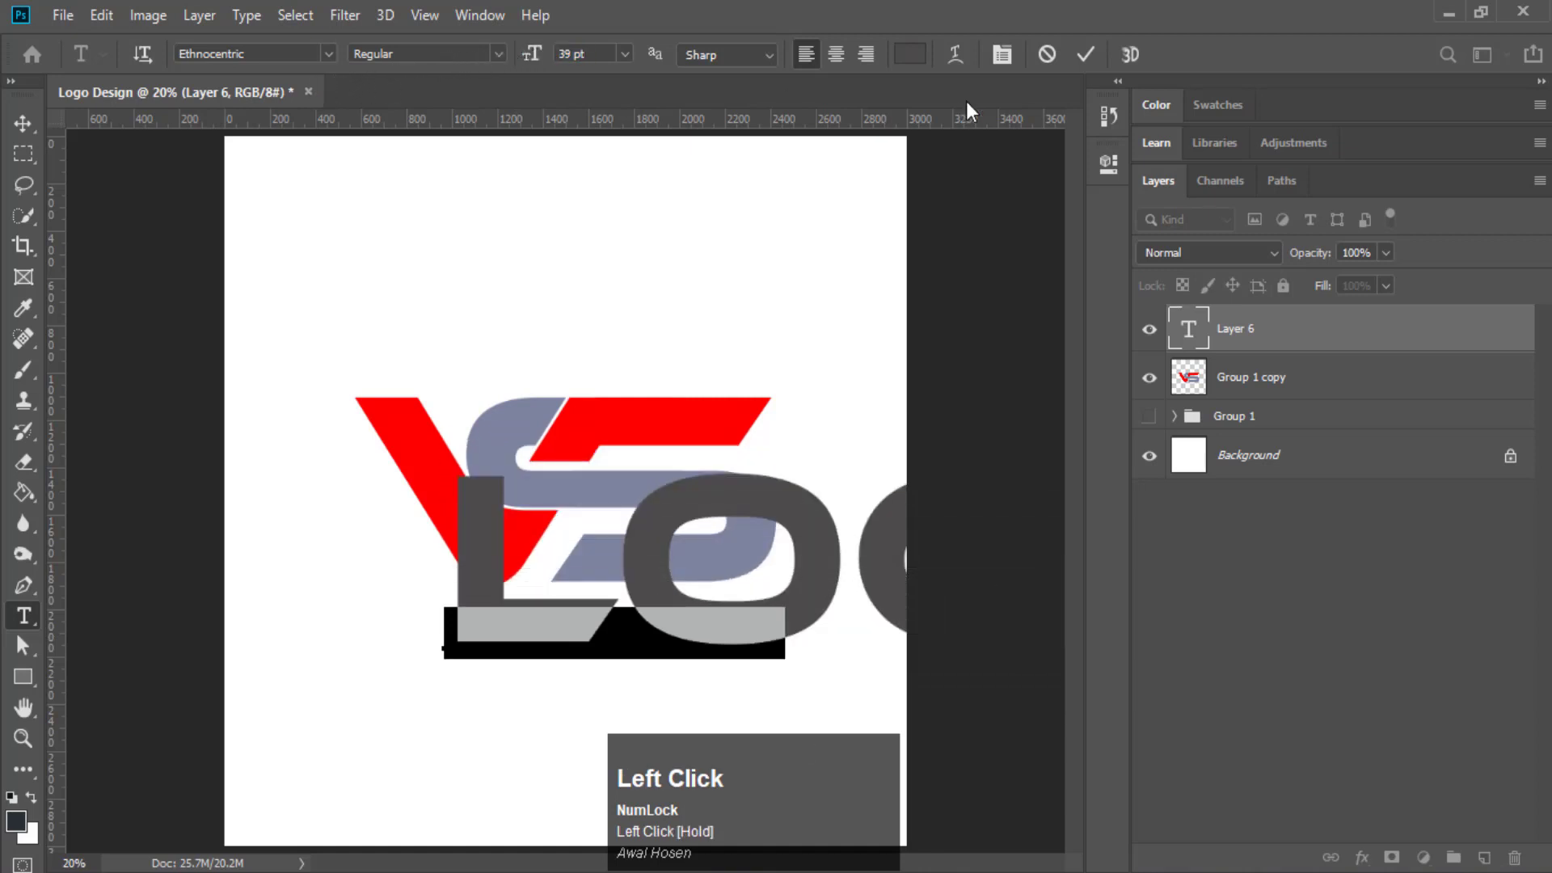
left_click(1084, 56)
left_click(36, 128)
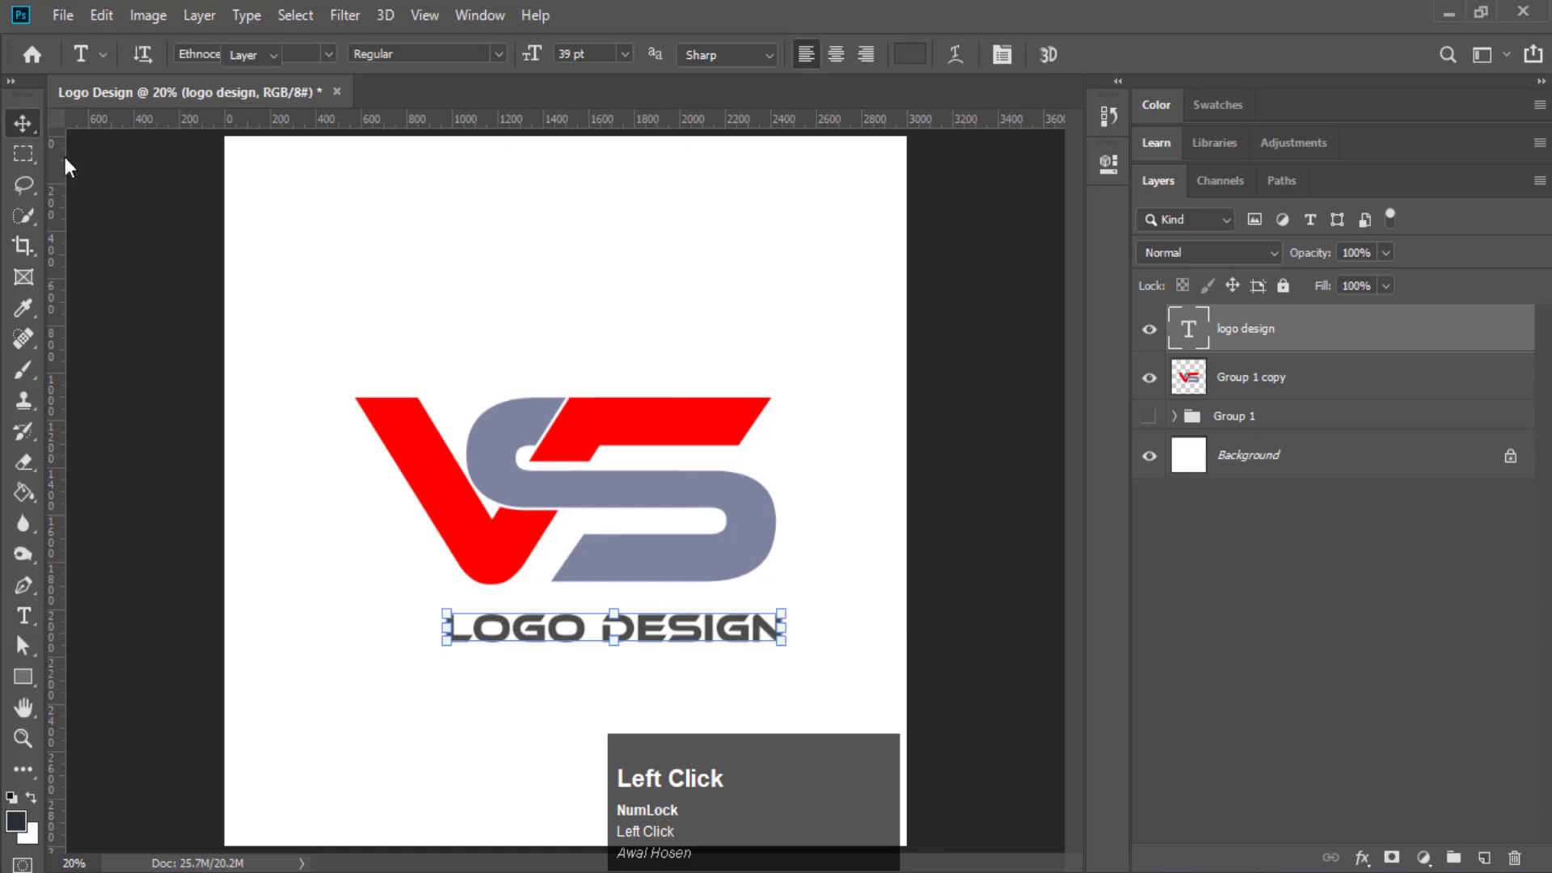
left_click_drag(638, 608, 628, 595)
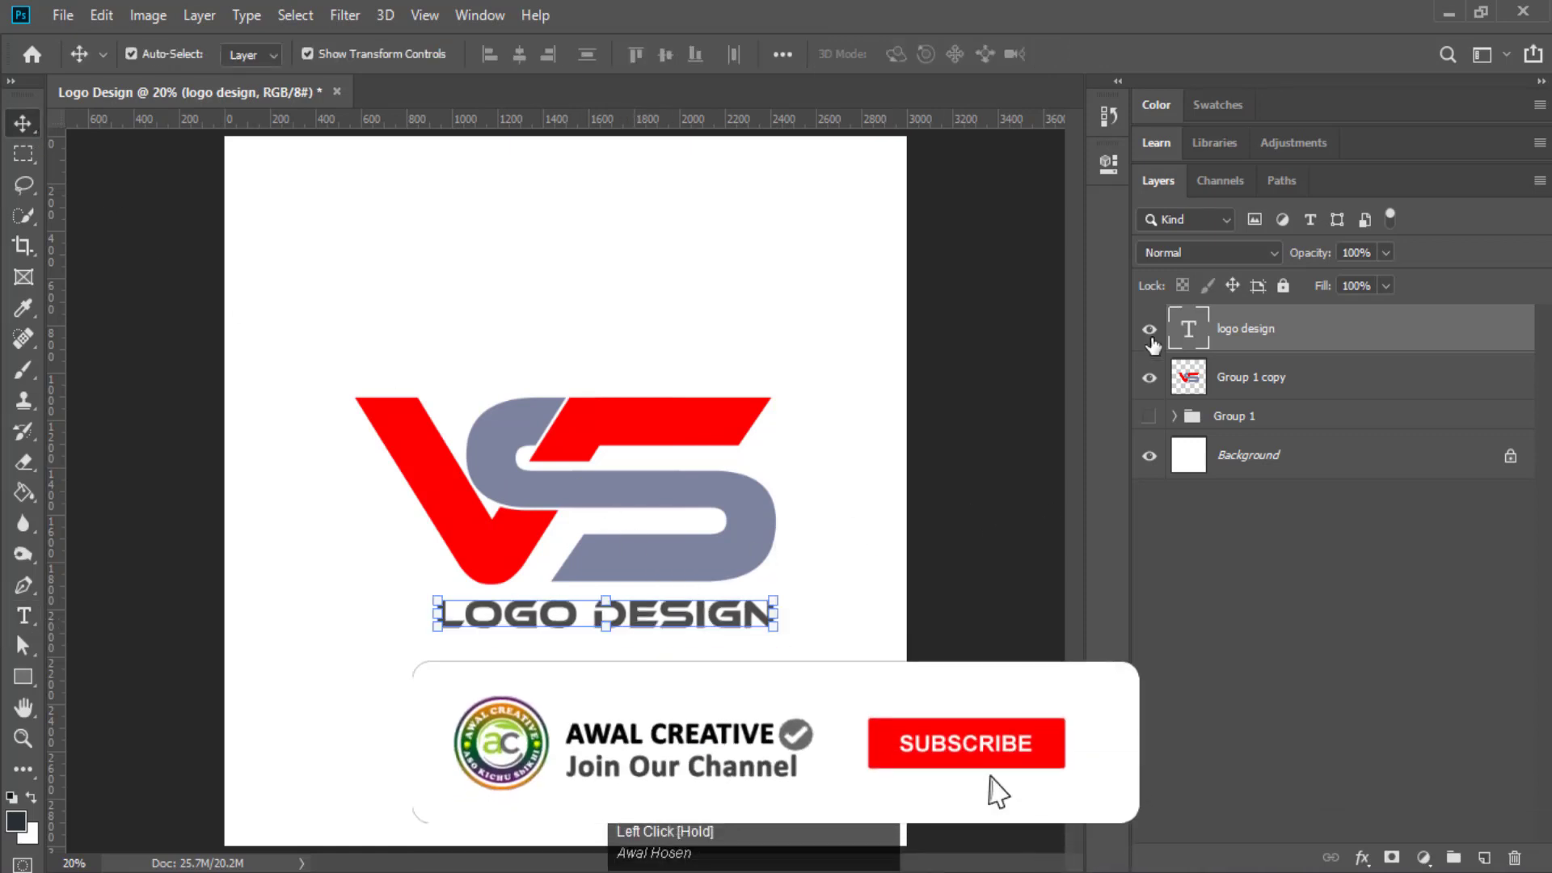
Set the LOGO DESIGN text size to 51 pt and its tracking to 180, and shift it left beneath the logo
left_click(1108, 164)
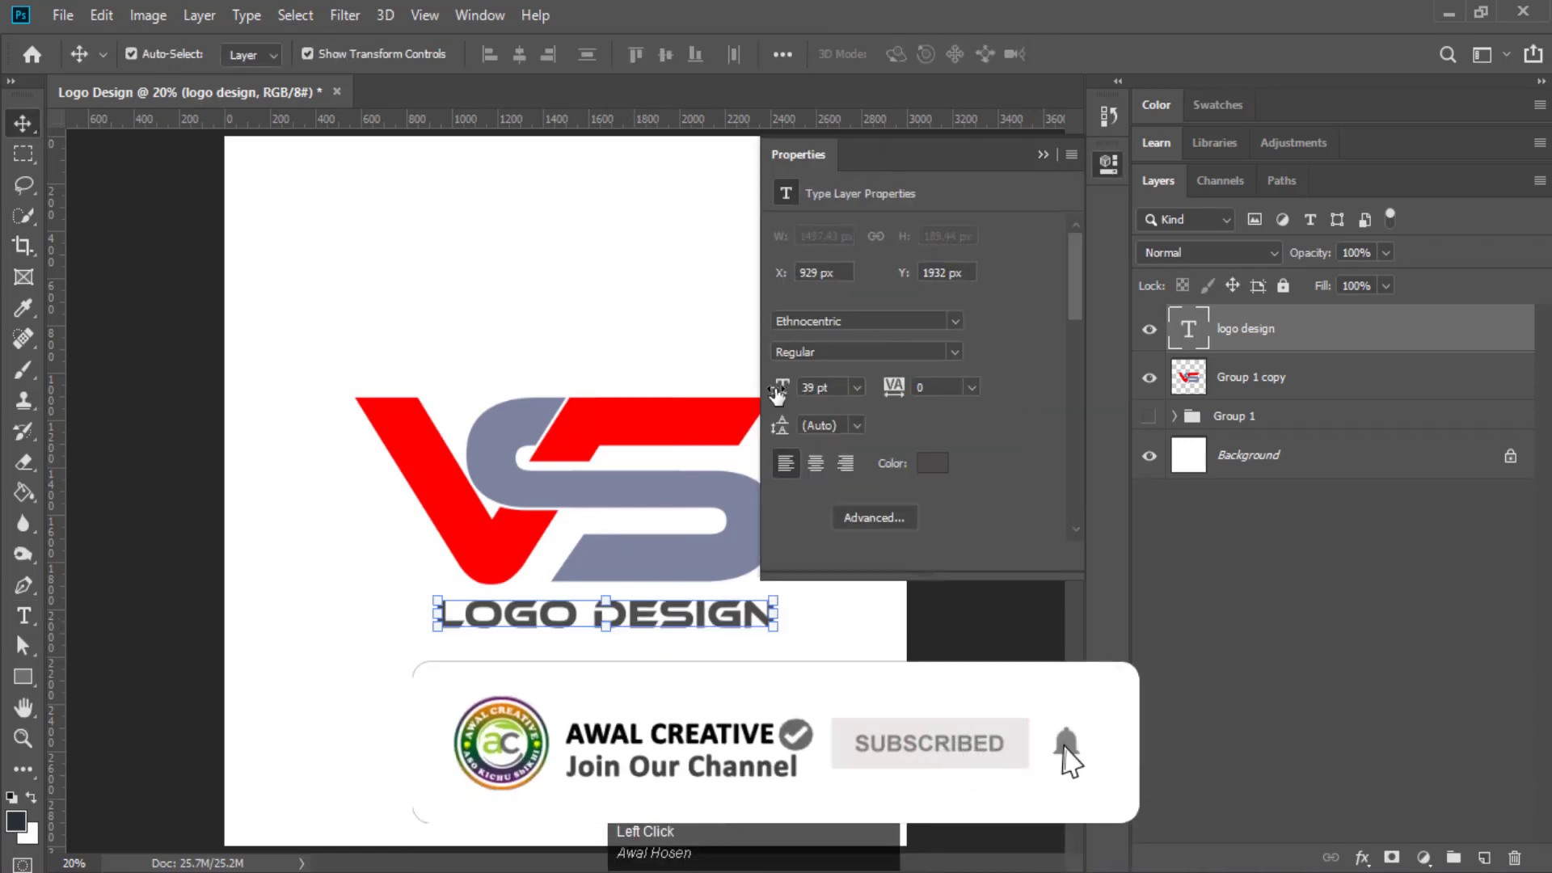
left_click_drag(777, 393, 787, 393)
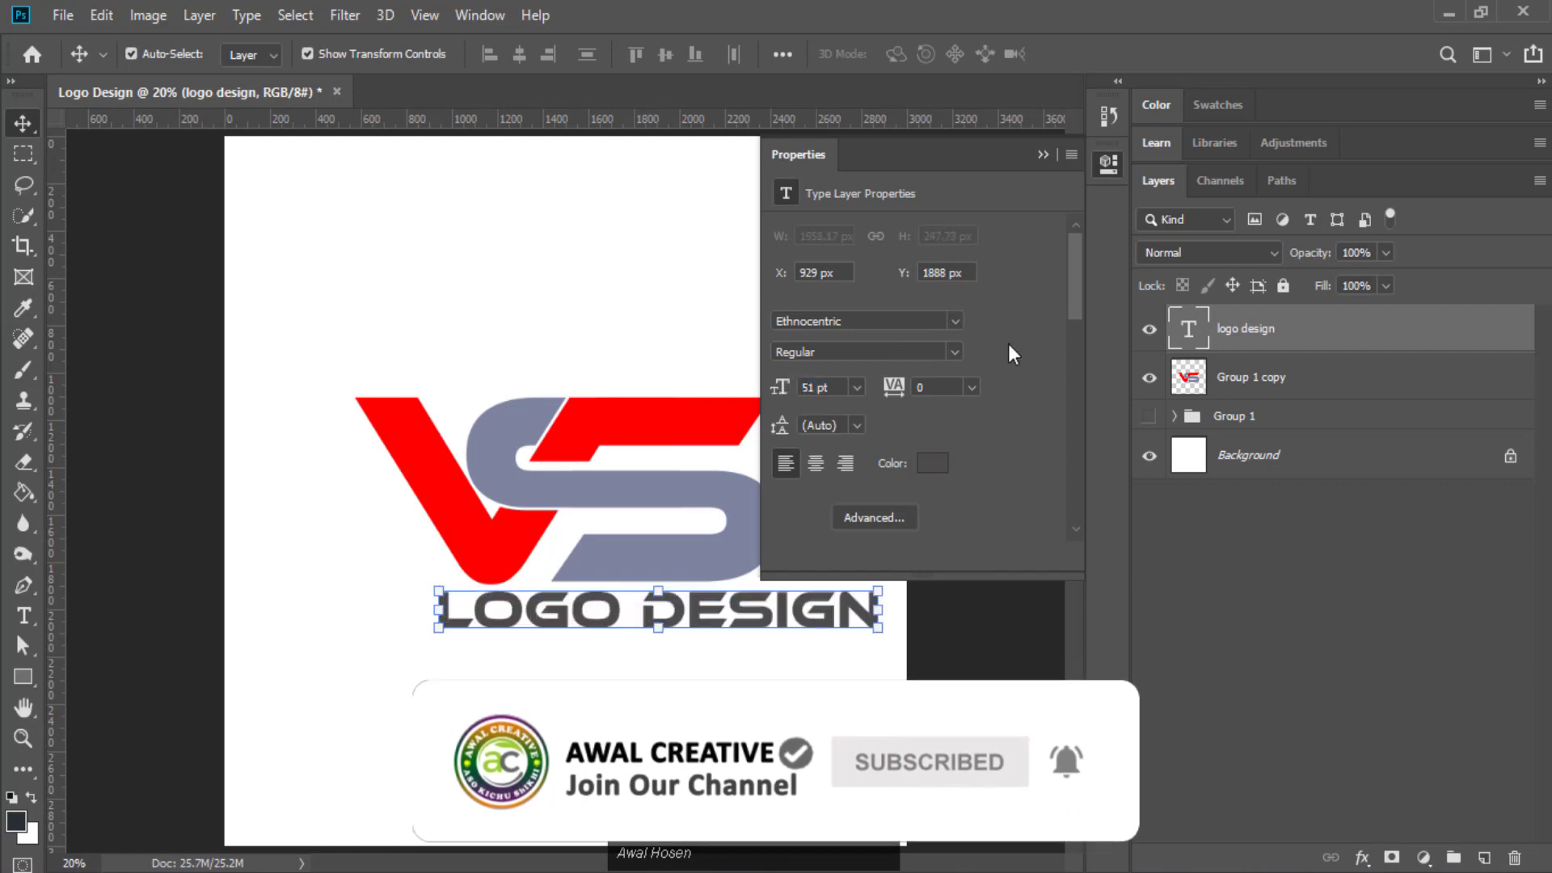
left_click_drag(899, 396, 906, 394)
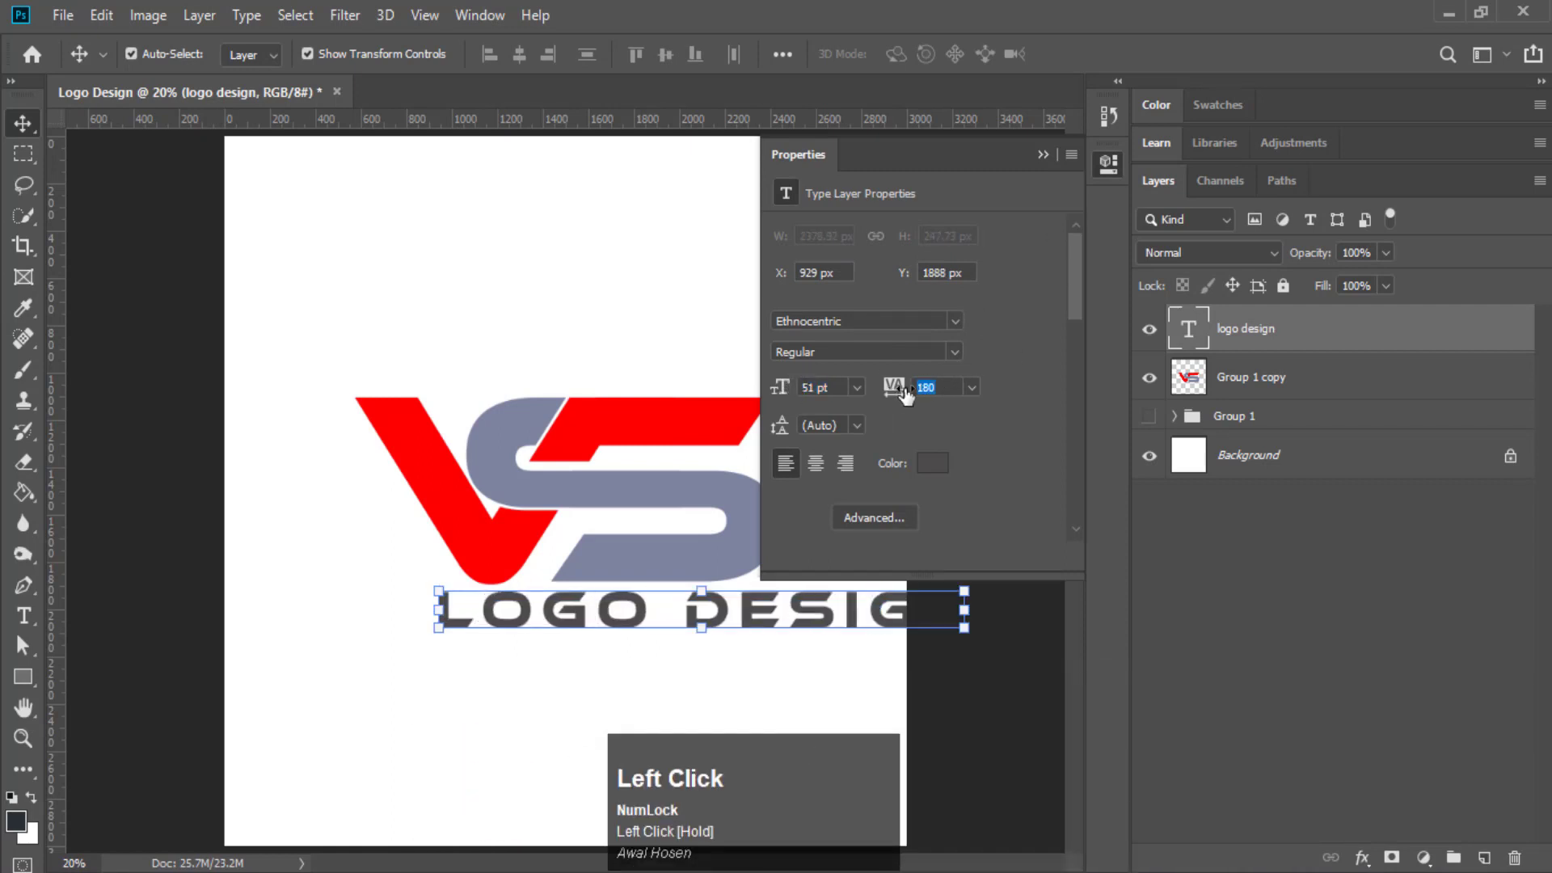
left_click(1043, 153)
left_click_drag(807, 618, 704, 619)
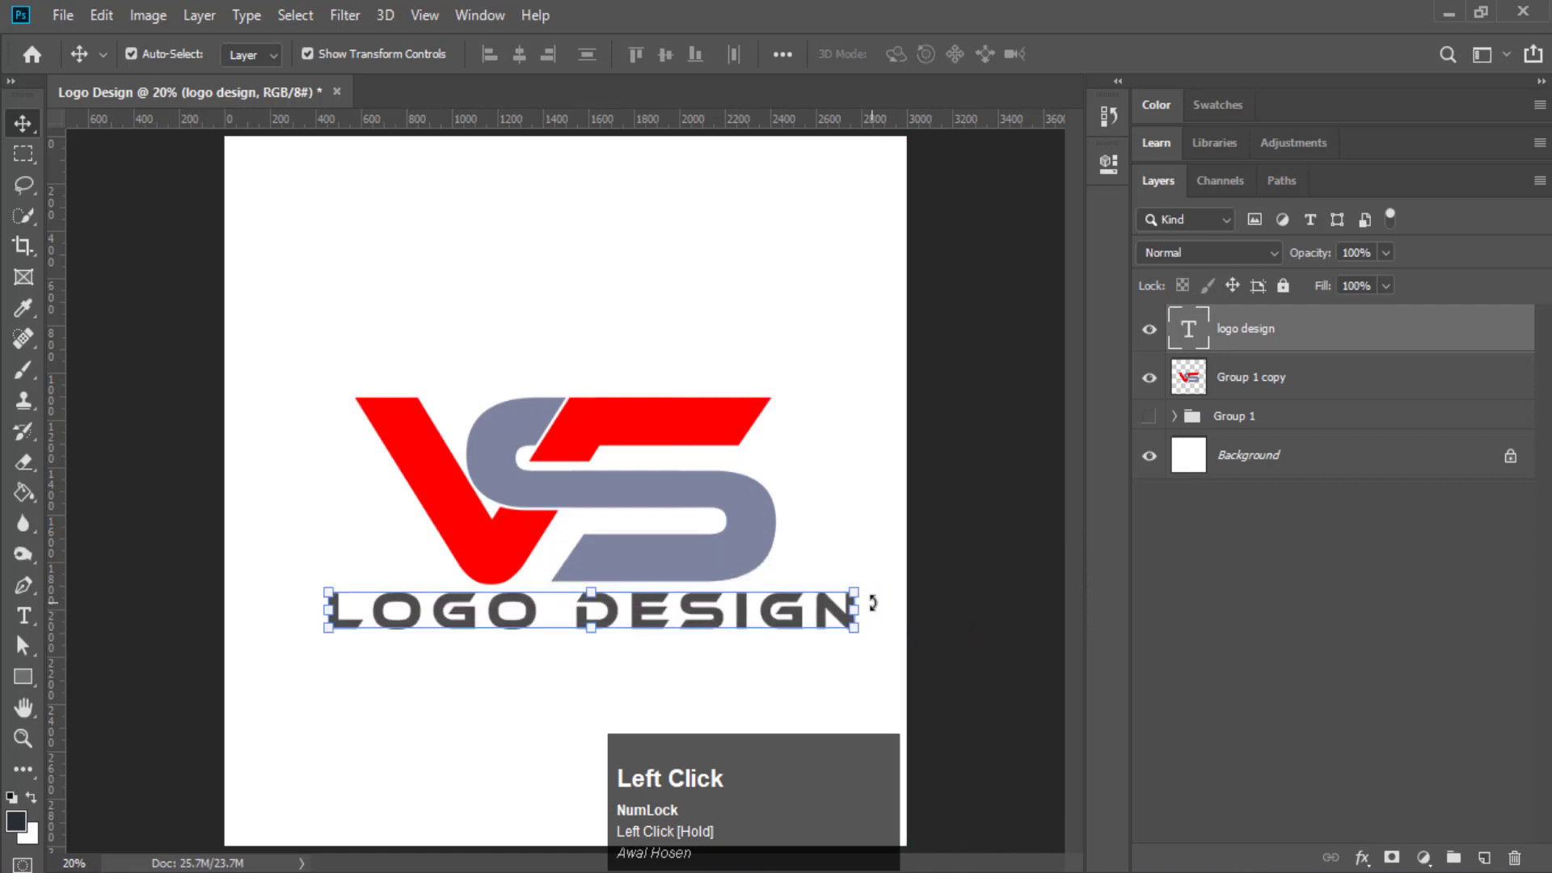
Color the word LOGO blue-gray, 7c839f, by sampling the gray part of the S in the logo
double_click(1189, 333)
left_click_drag(549, 619, 253, 630)
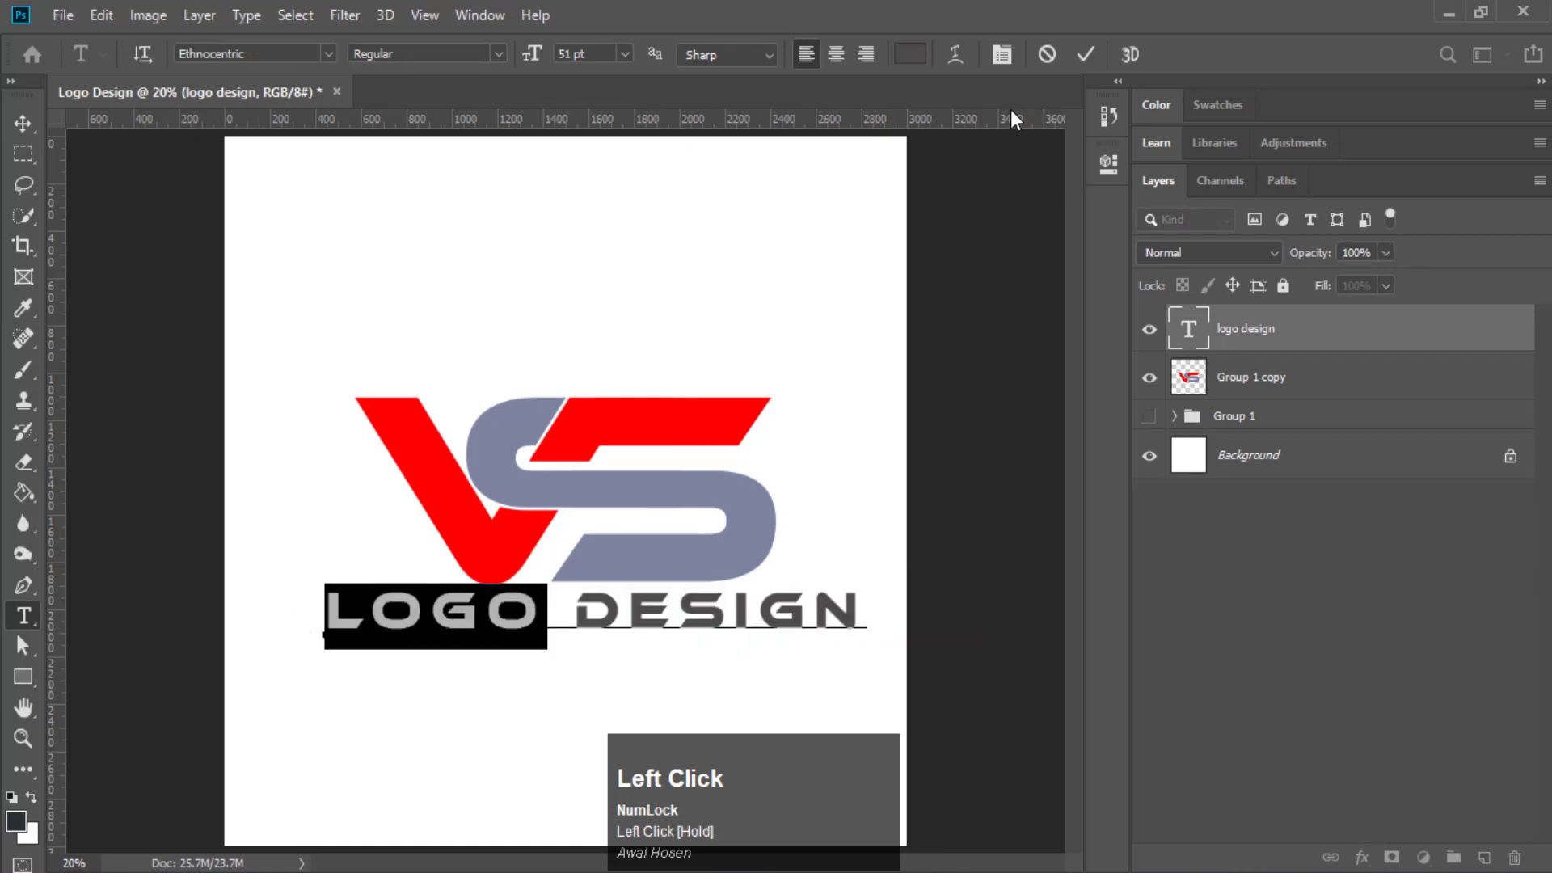
left_click(907, 55)
left_click(548, 416)
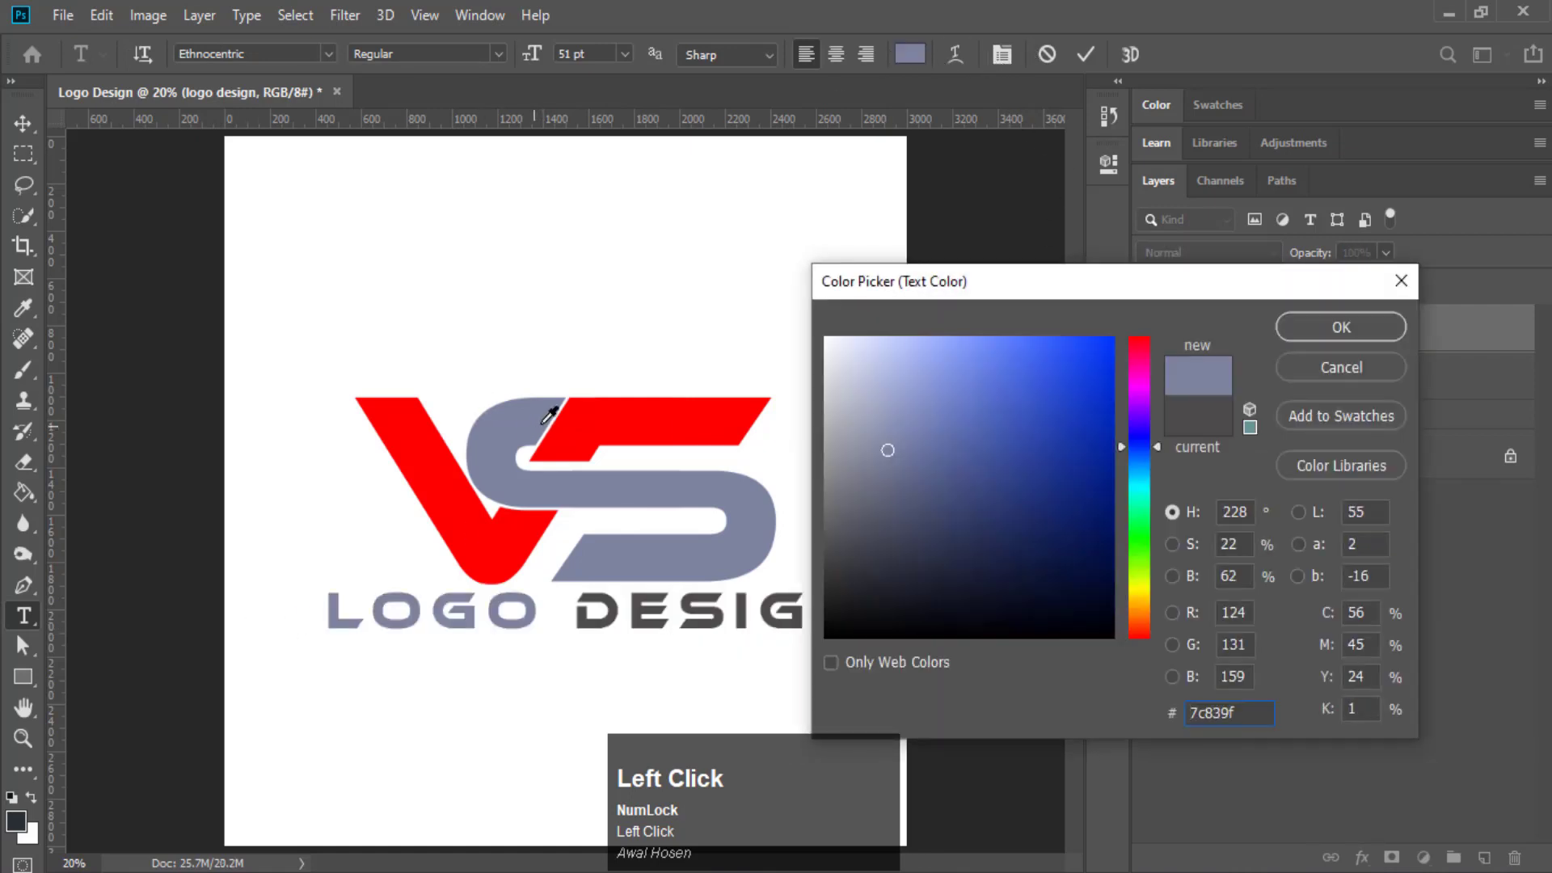
left_click(1323, 328)
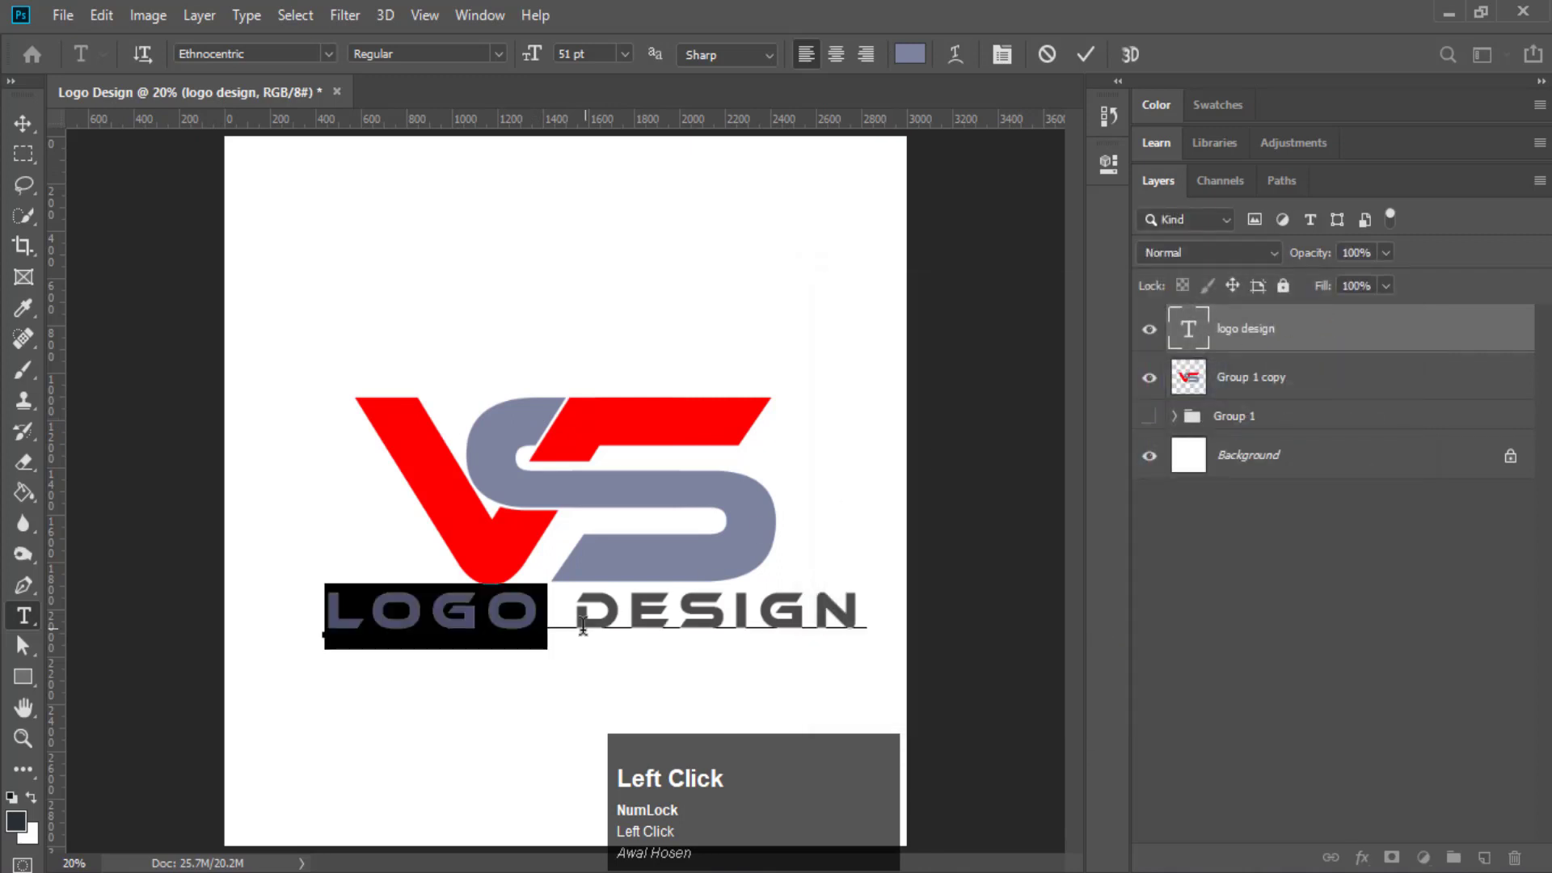
Color the word DESIGN red, ff0000, by sampling the logo's red bar, and commit the text edit
left_click_drag(574, 614, 943, 565)
left_click(909, 54)
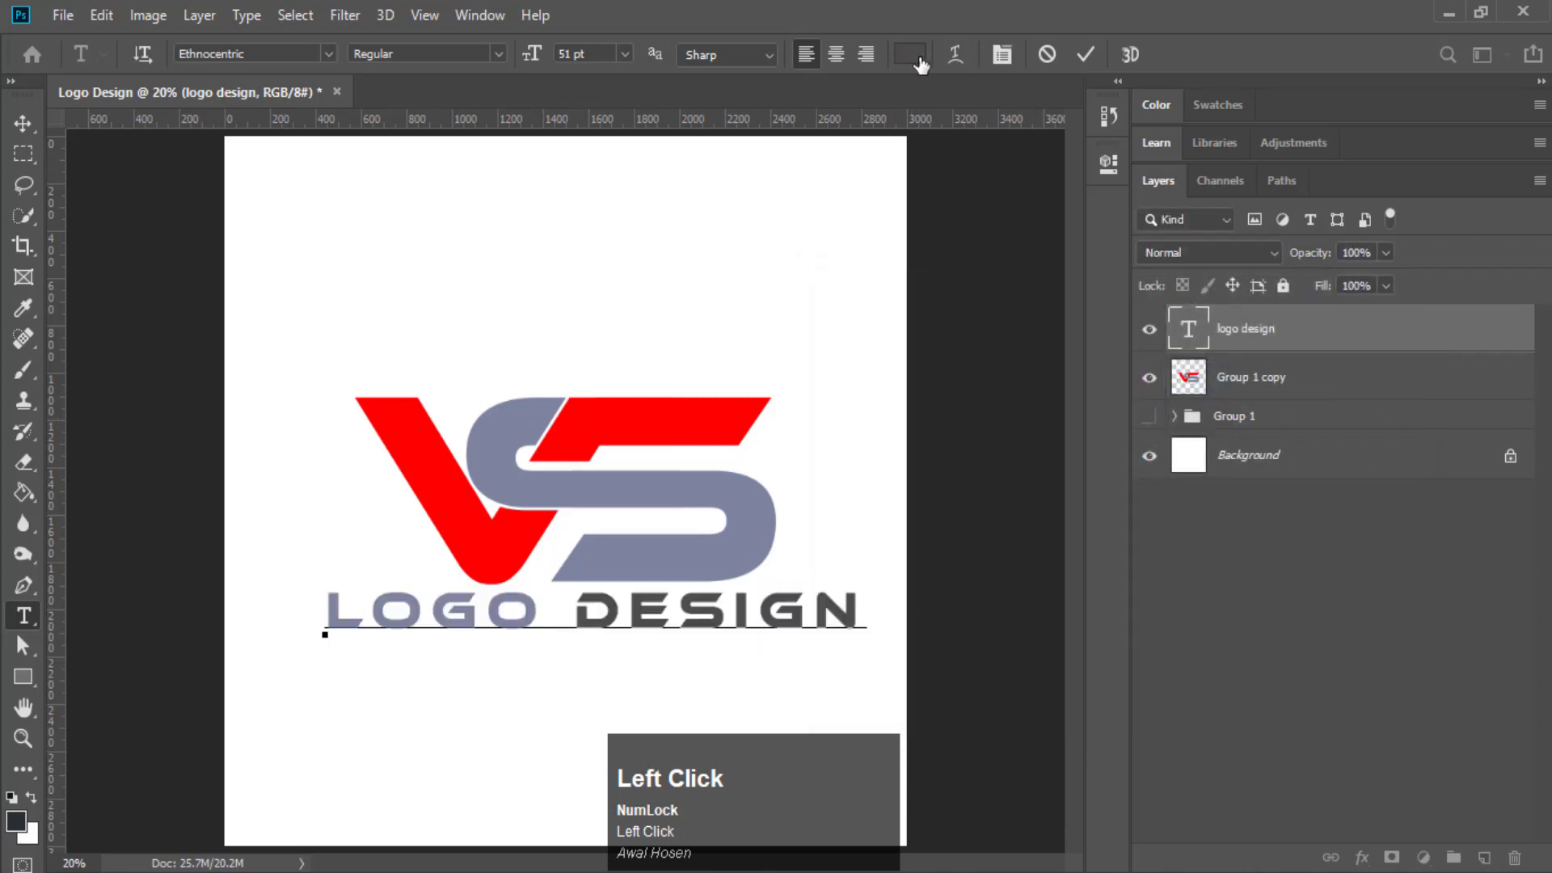
left_click(651, 413)
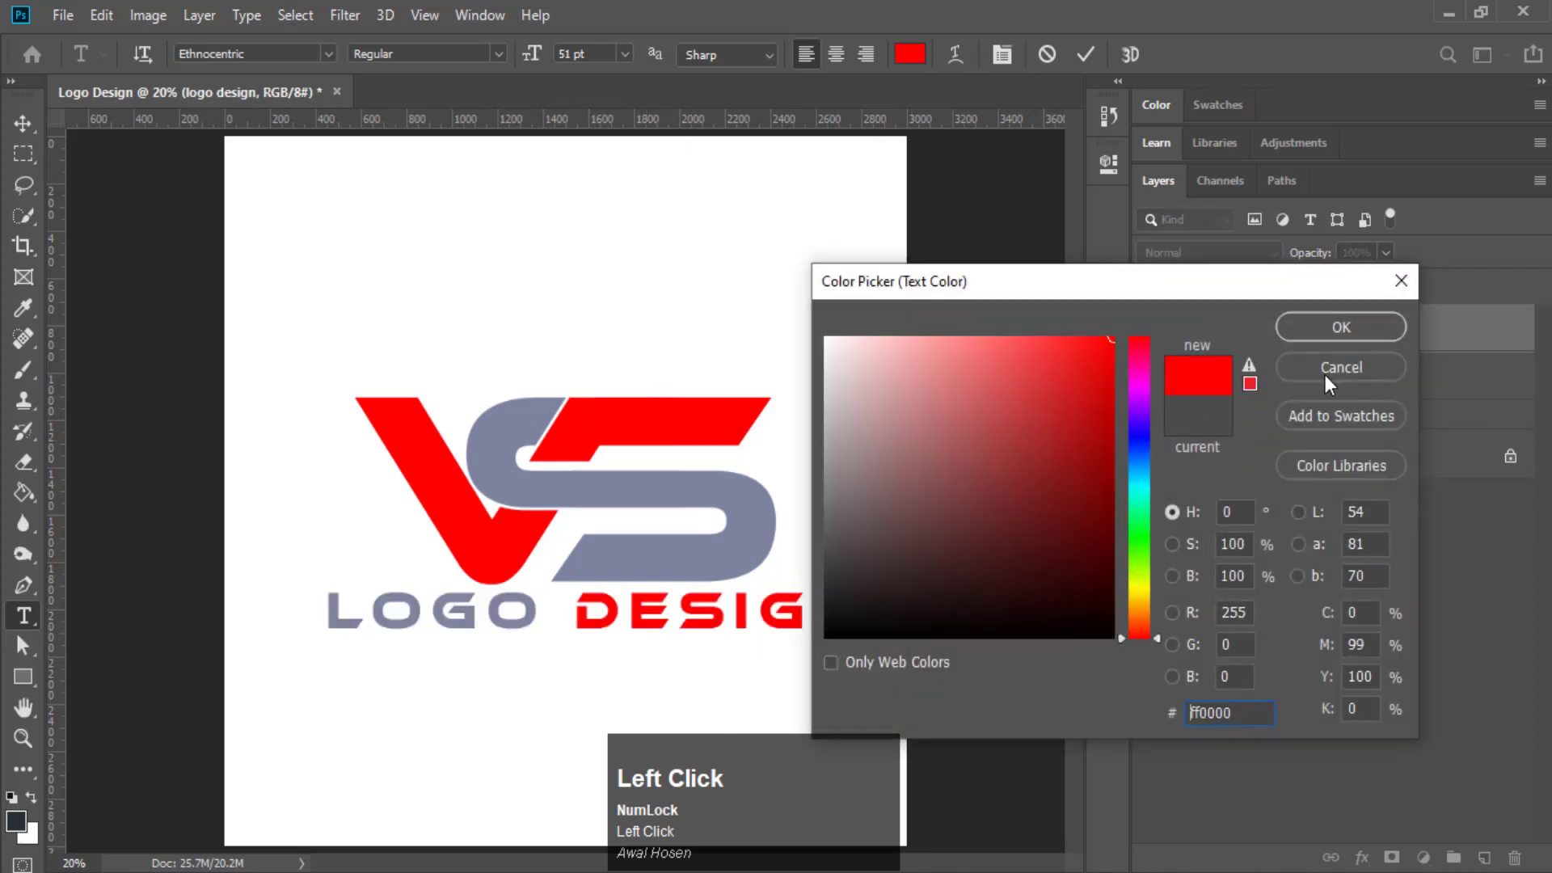
left_click(1318, 331)
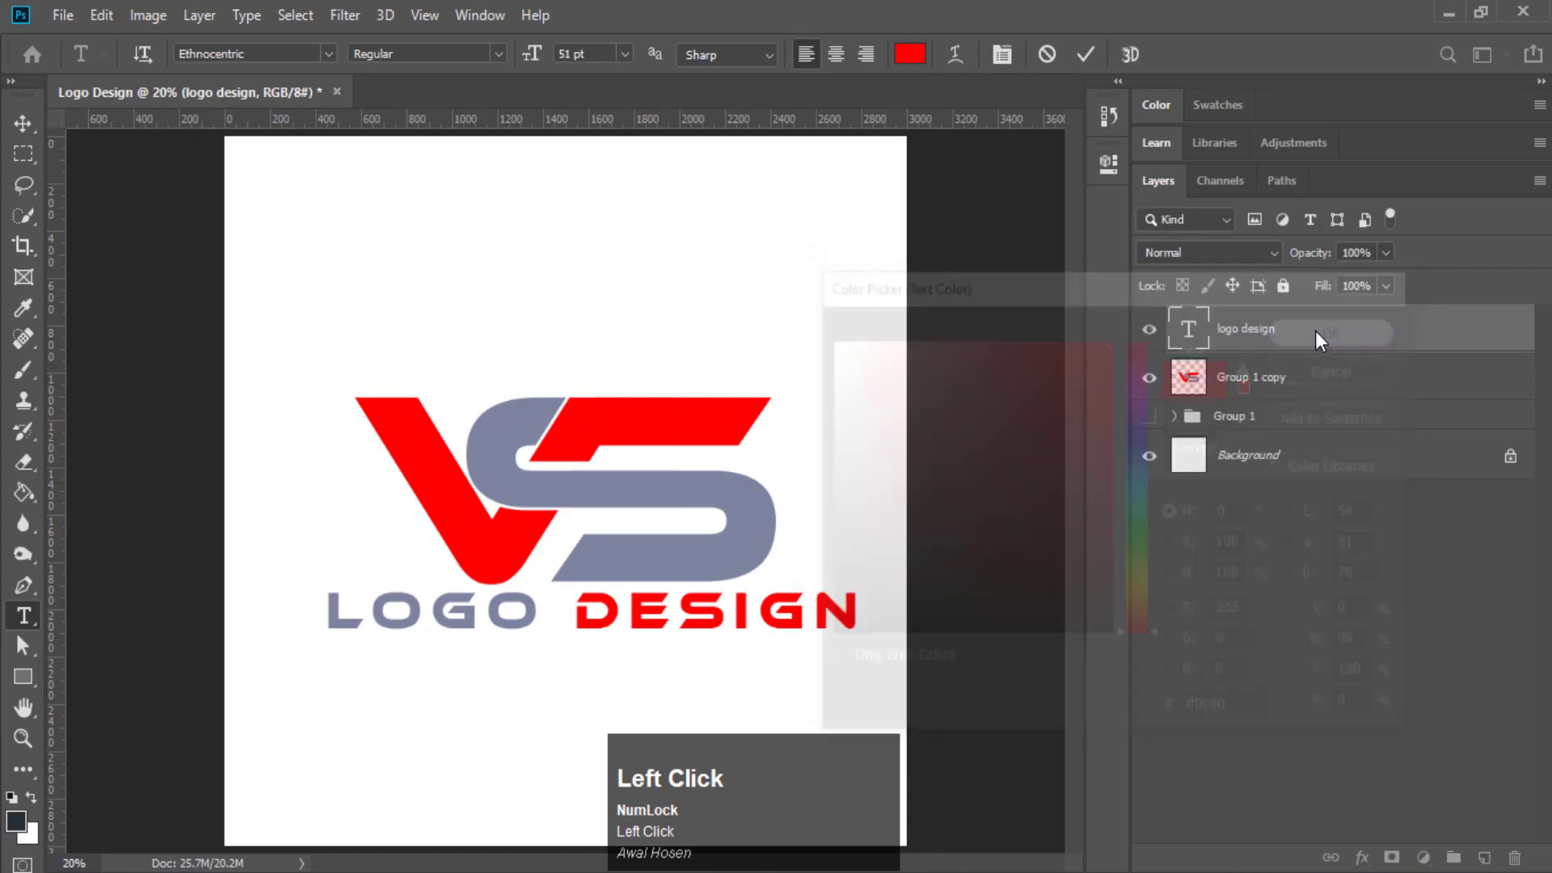
left_click(1086, 55)
key("v")
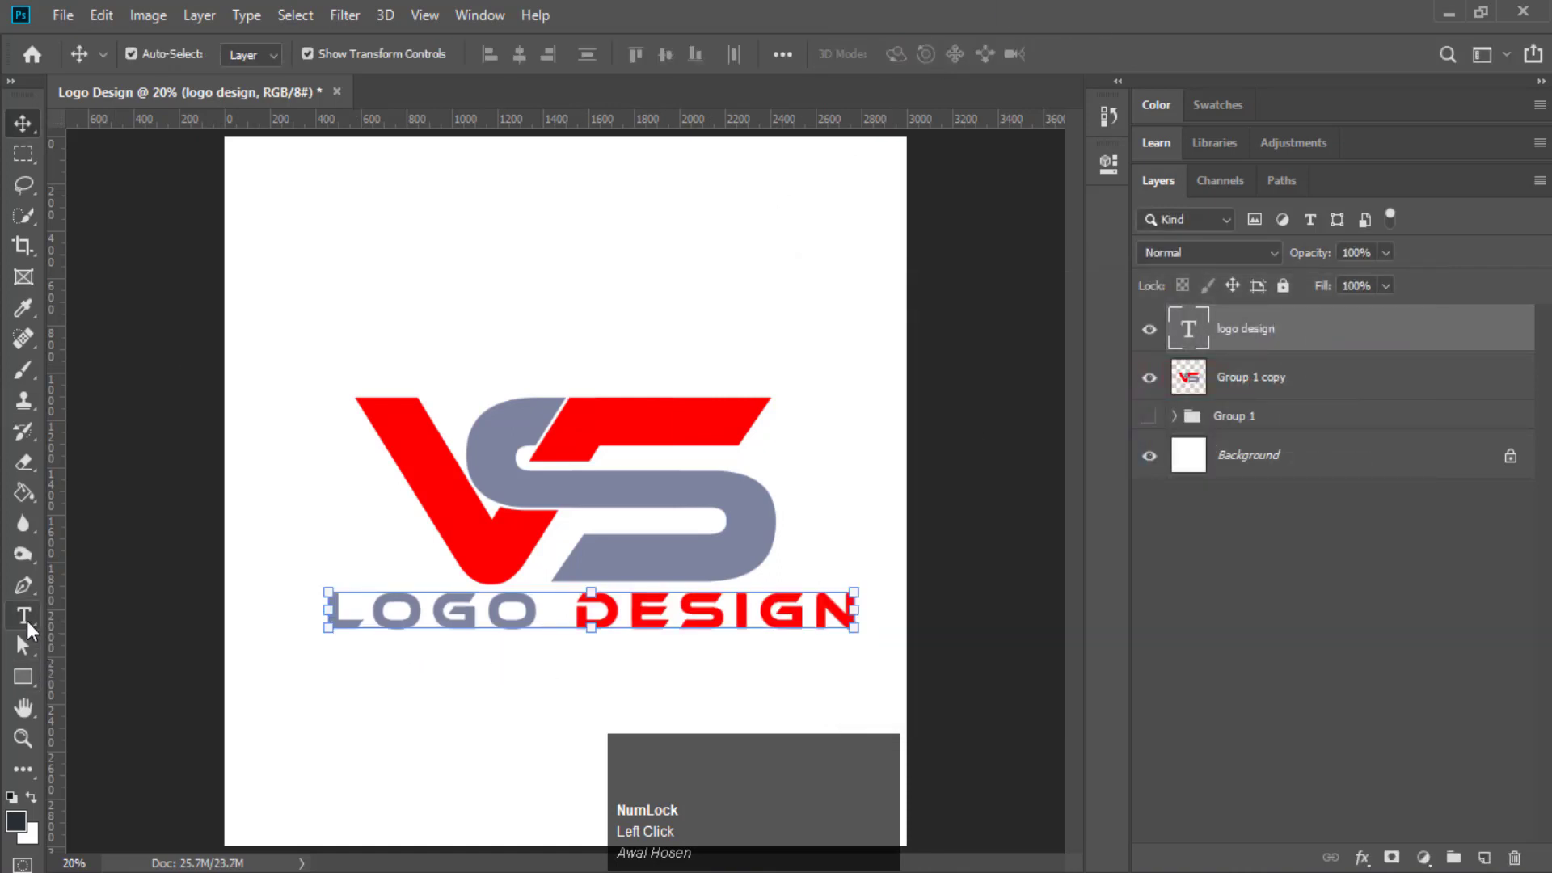
Add a new text line reading YOUR SOLOGAN HERE beneath the LOGO DESIGN text
left_click(23, 616)
left_click(332, 688)
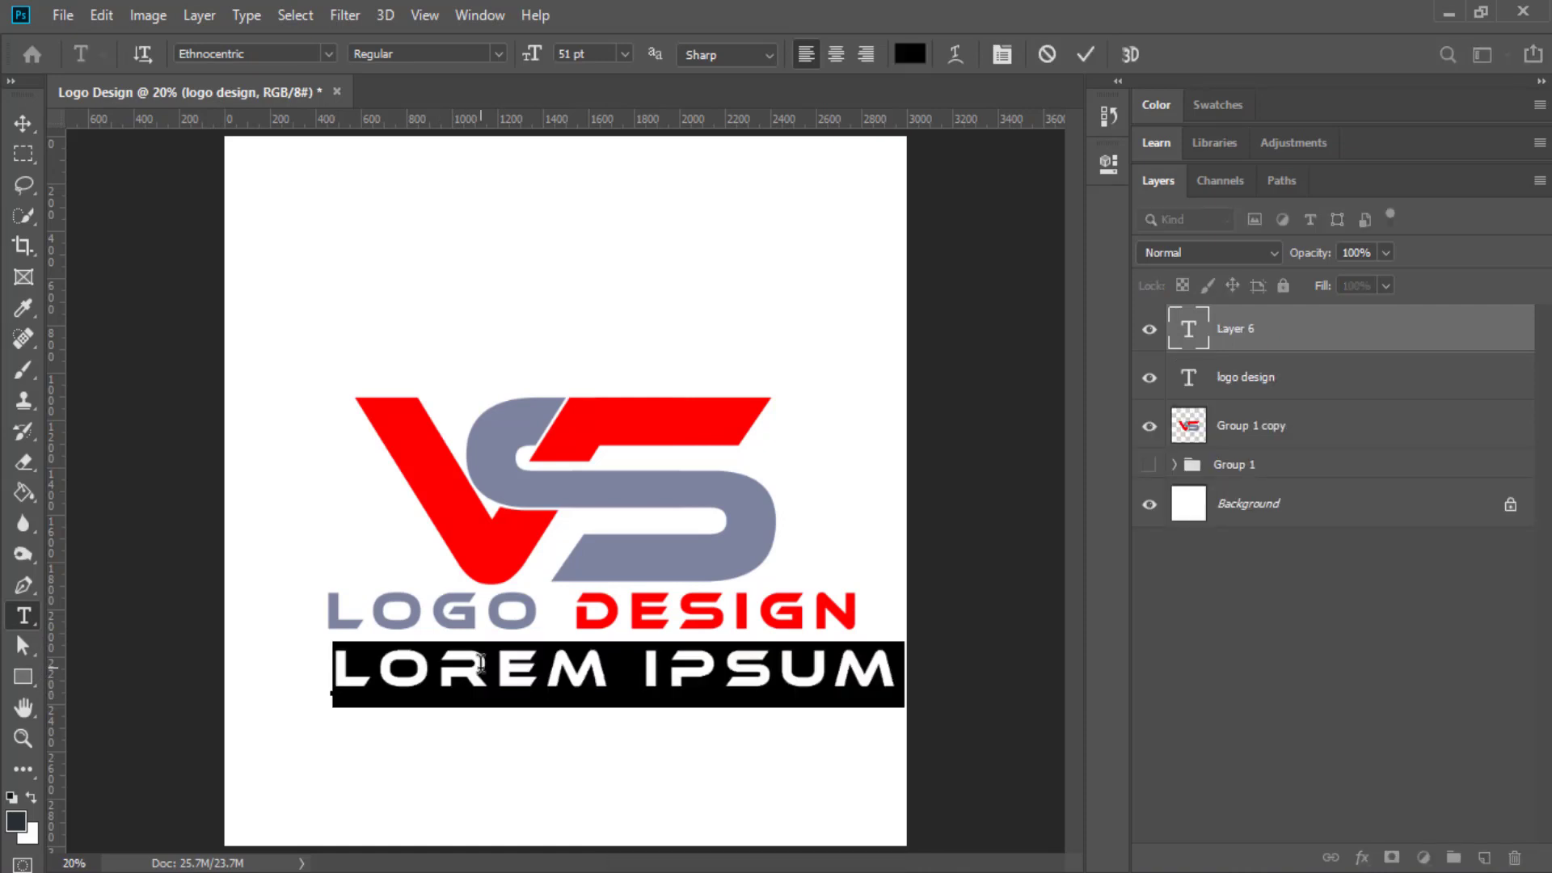
type("YOU")
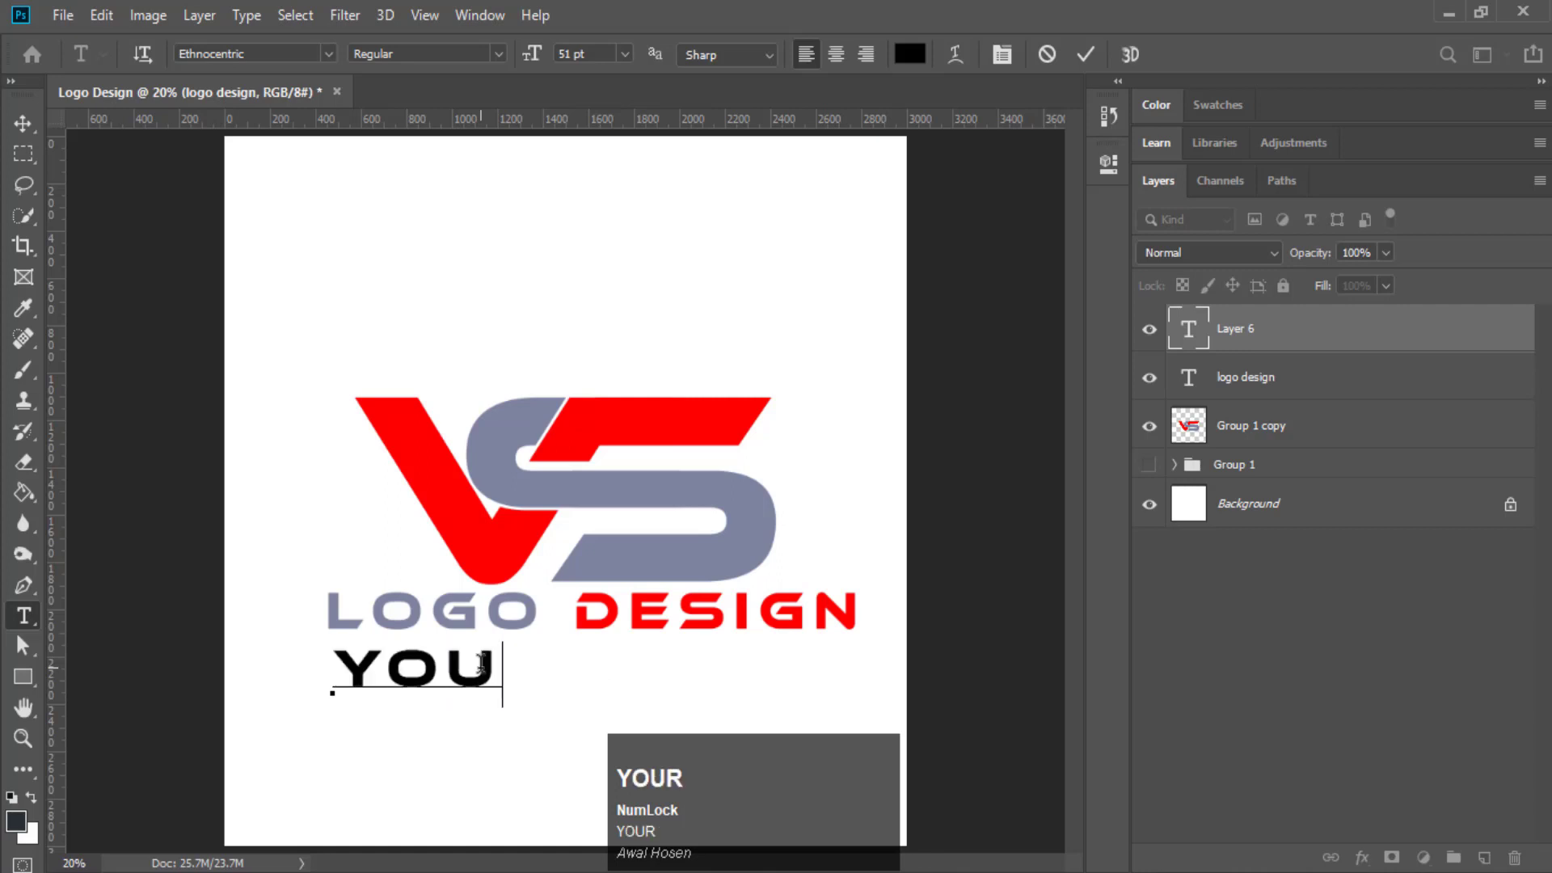
type("R S")
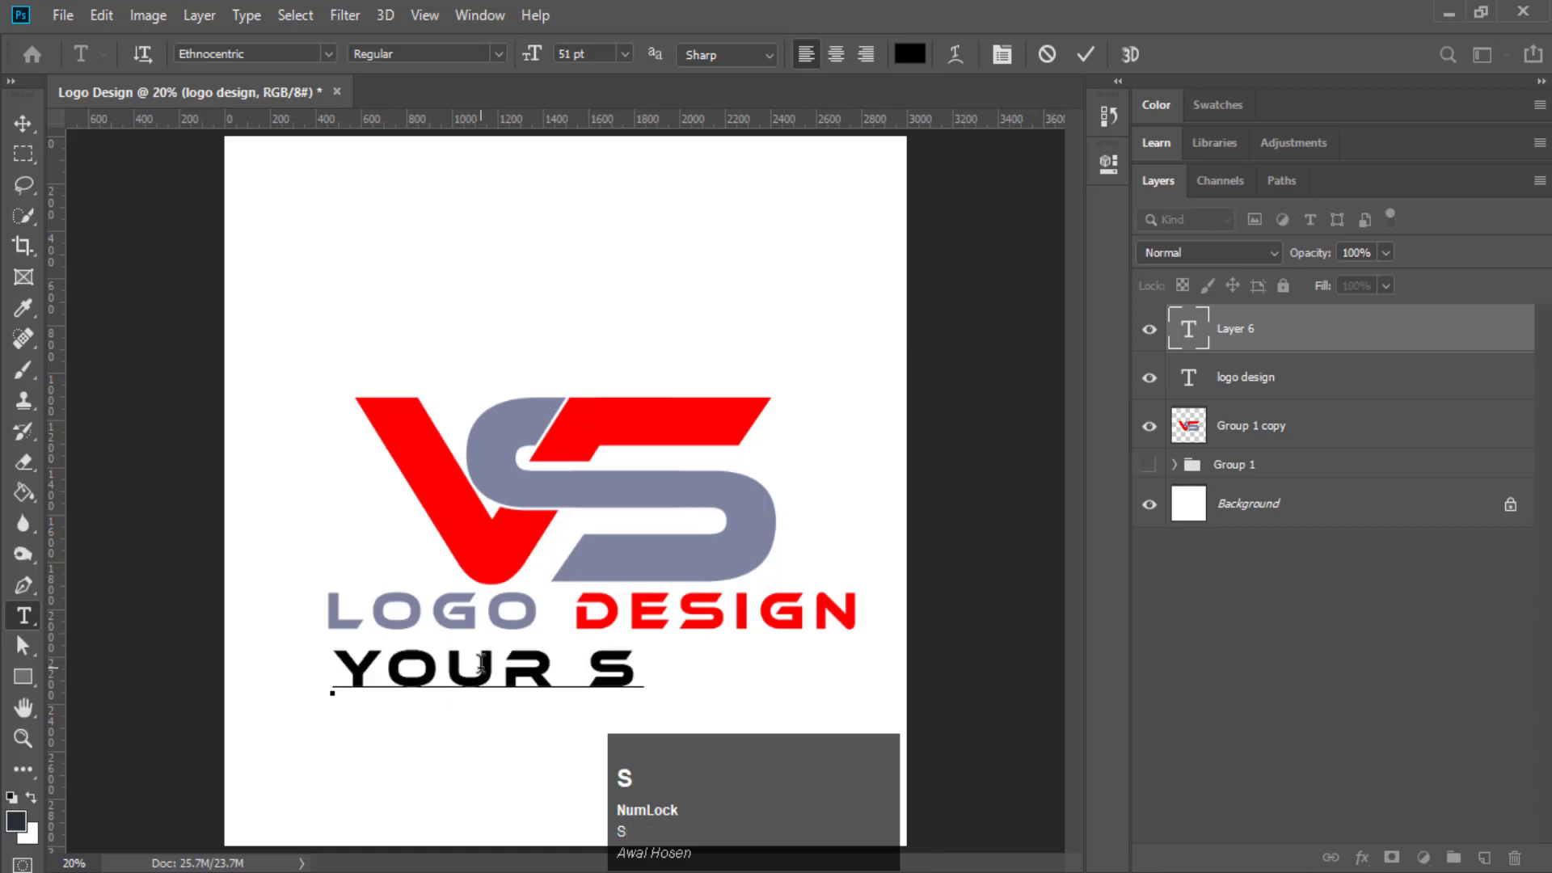
type("OLO")
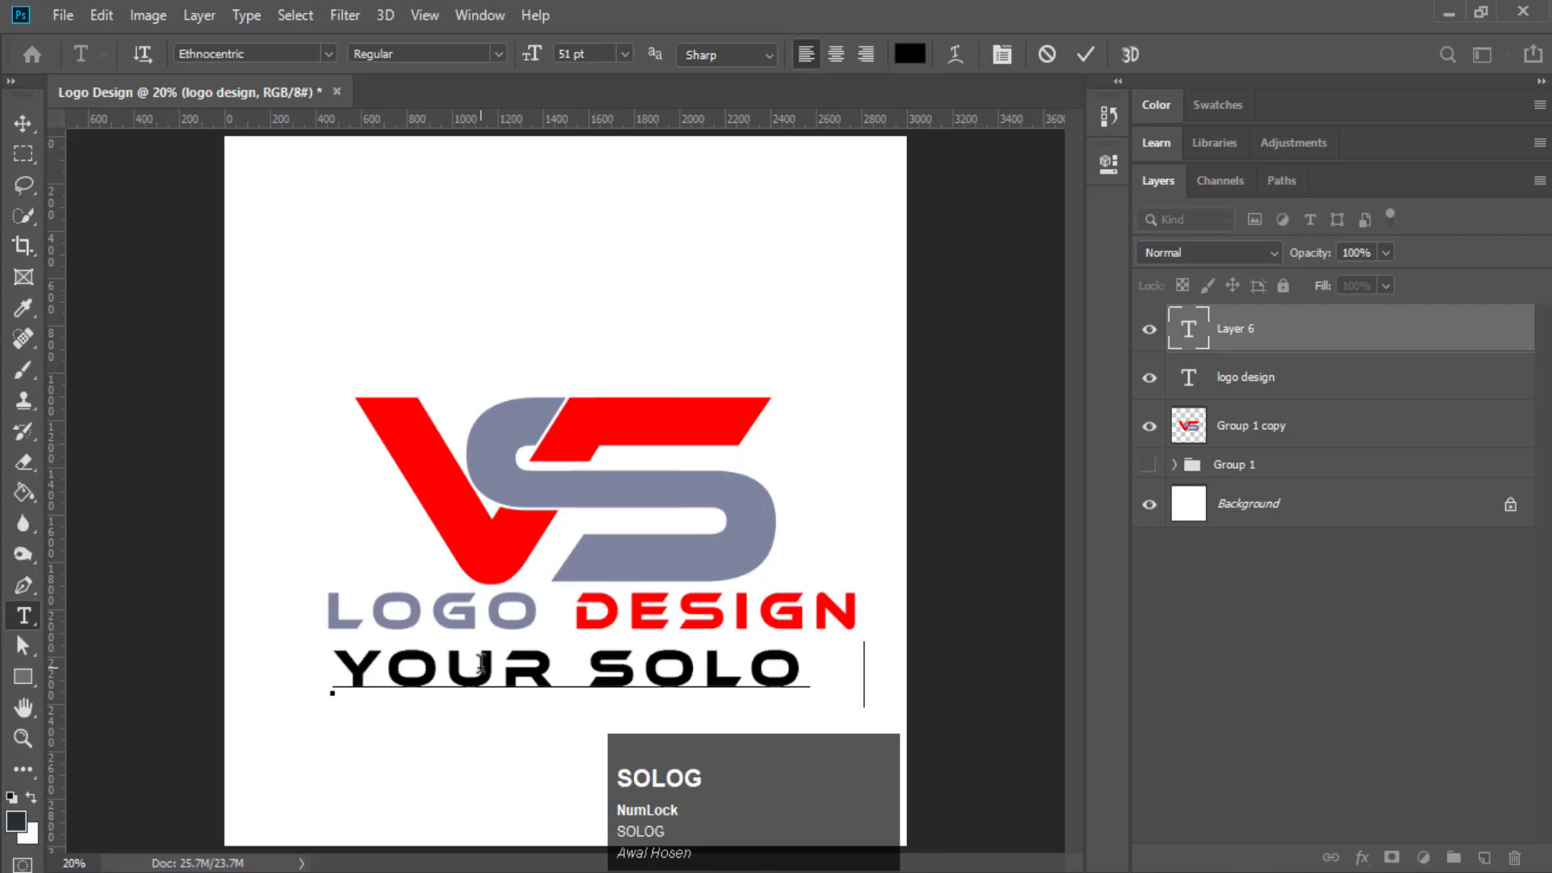
type("GA")
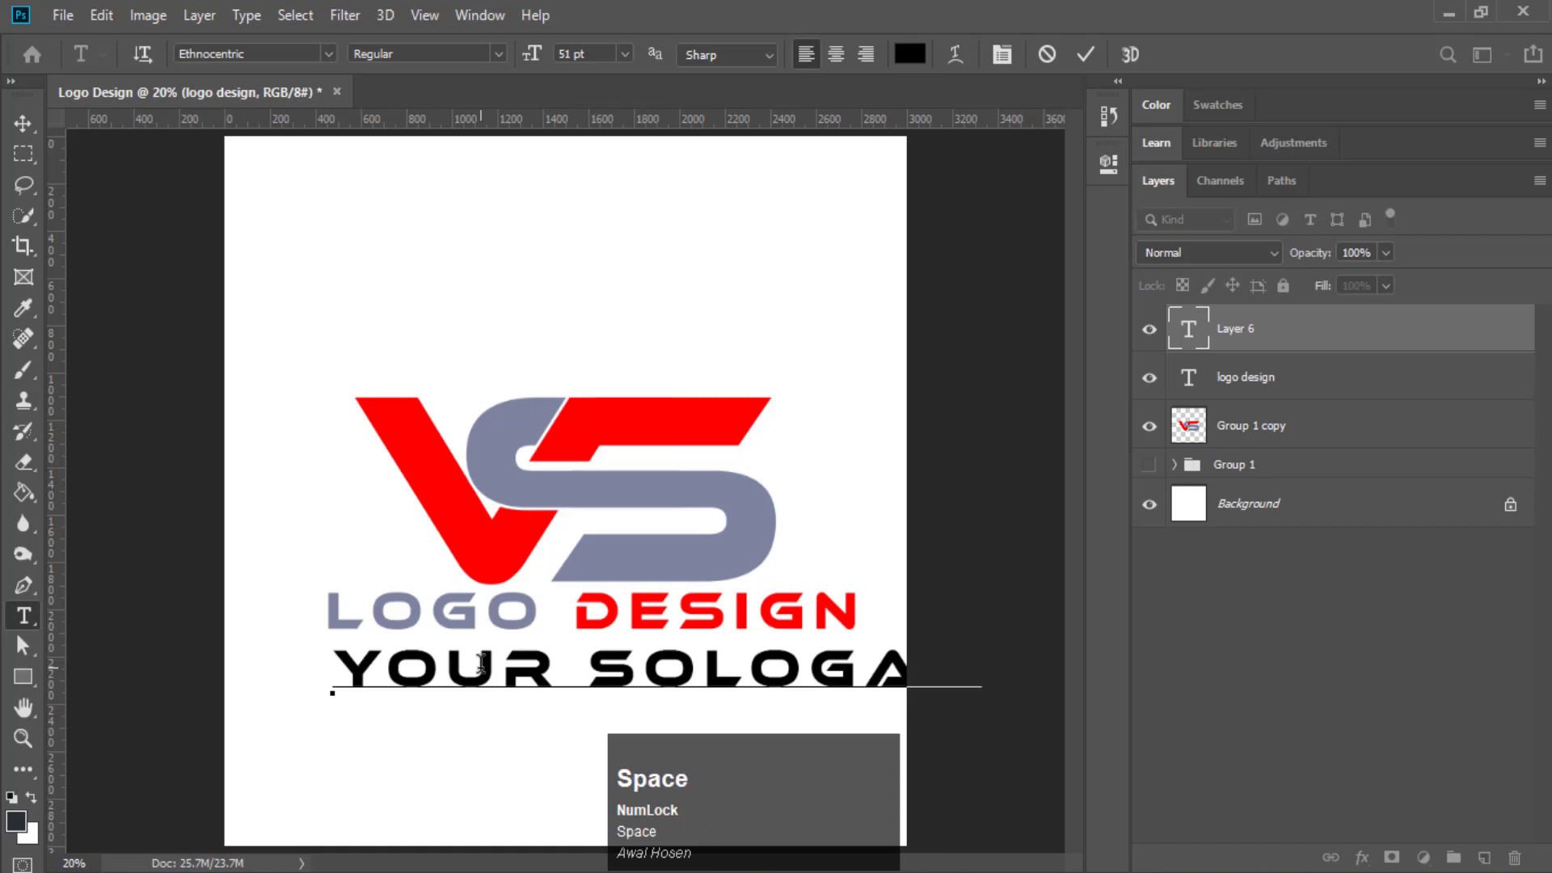
type("N HERE")
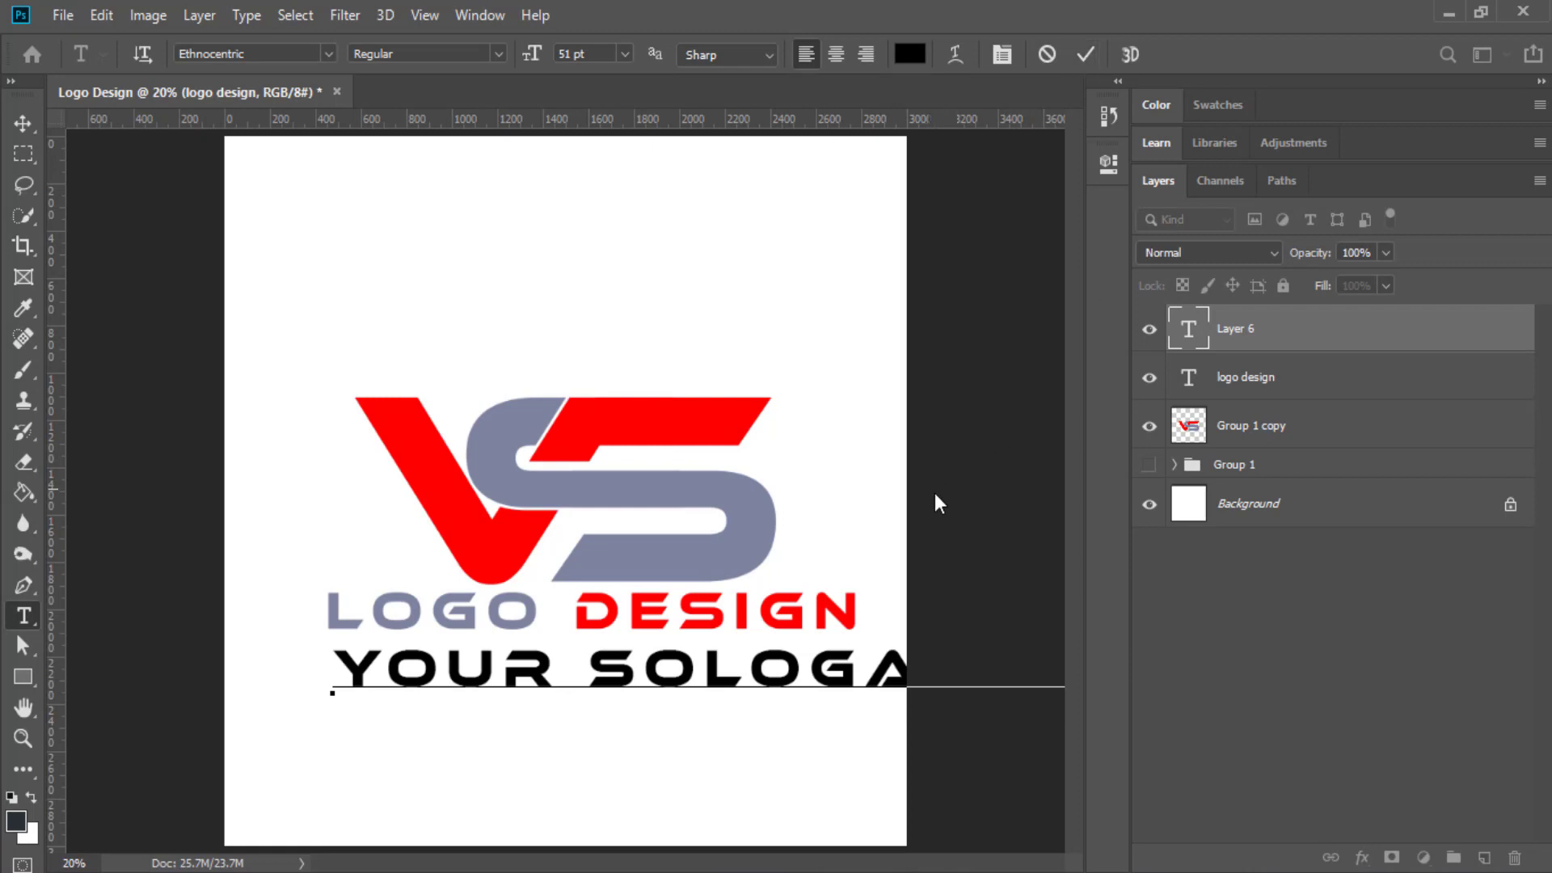
Format the whole slogan line as 23 pt Nexa Bold in all caps
key("ctrl+a")
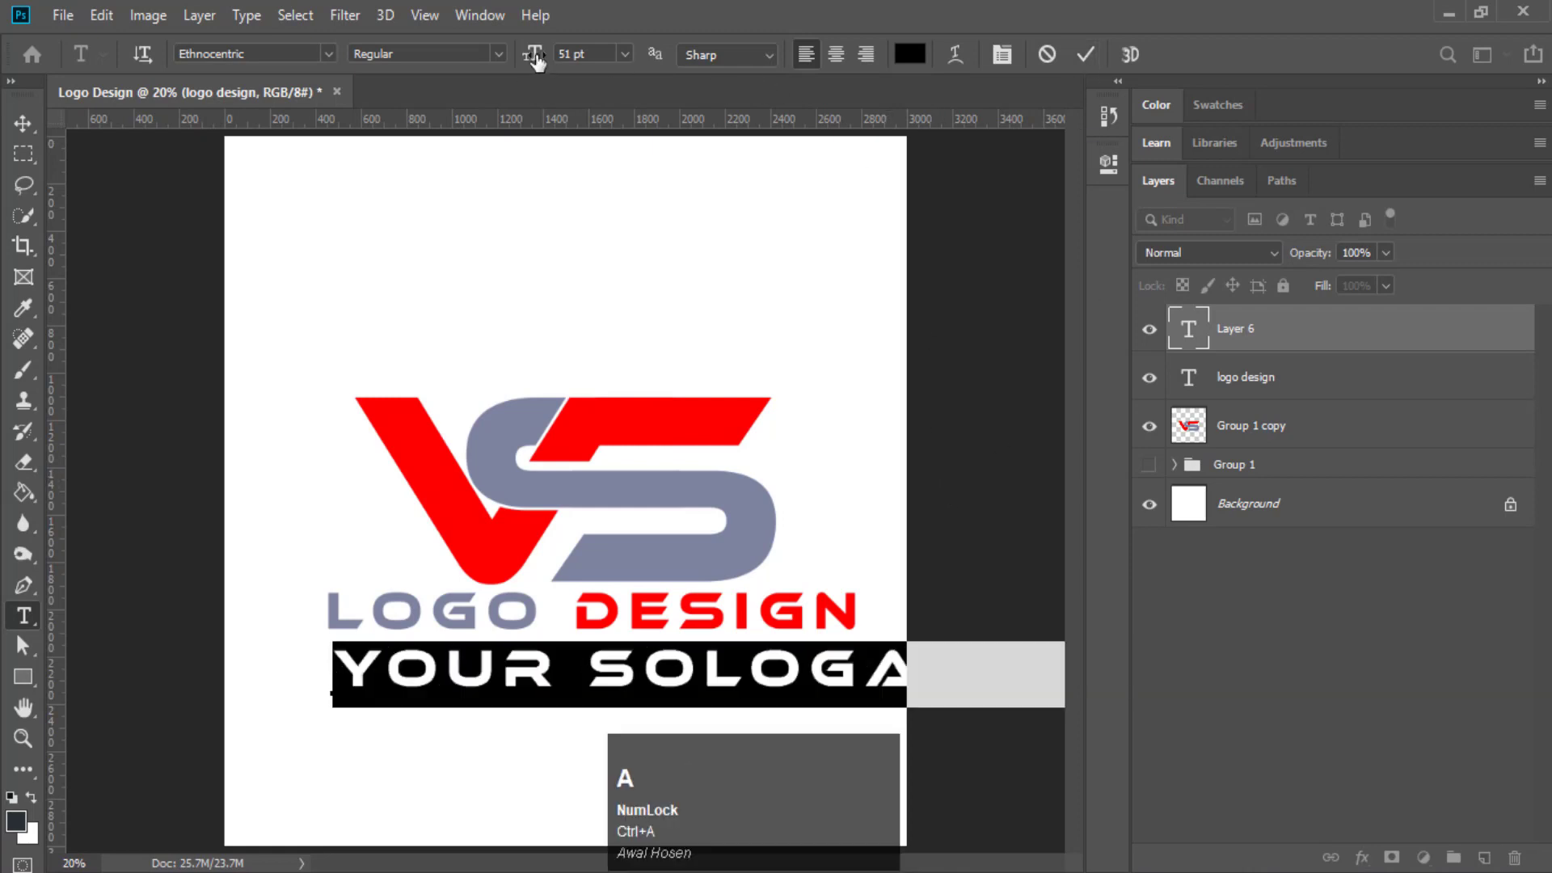
left_click_drag(535, 58, 505, 63)
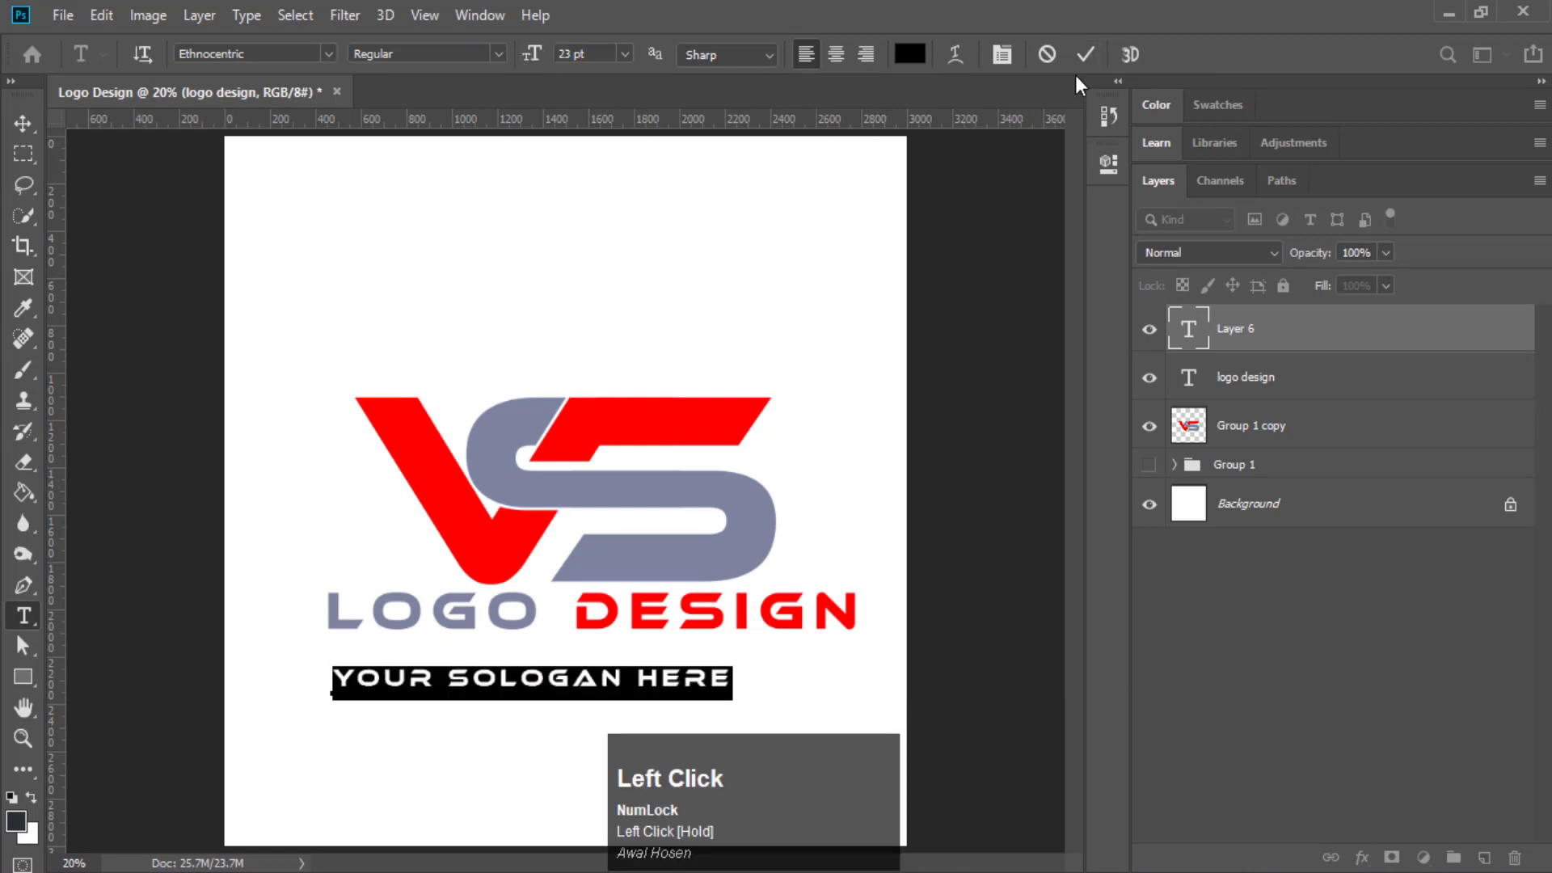
left_click(327, 53)
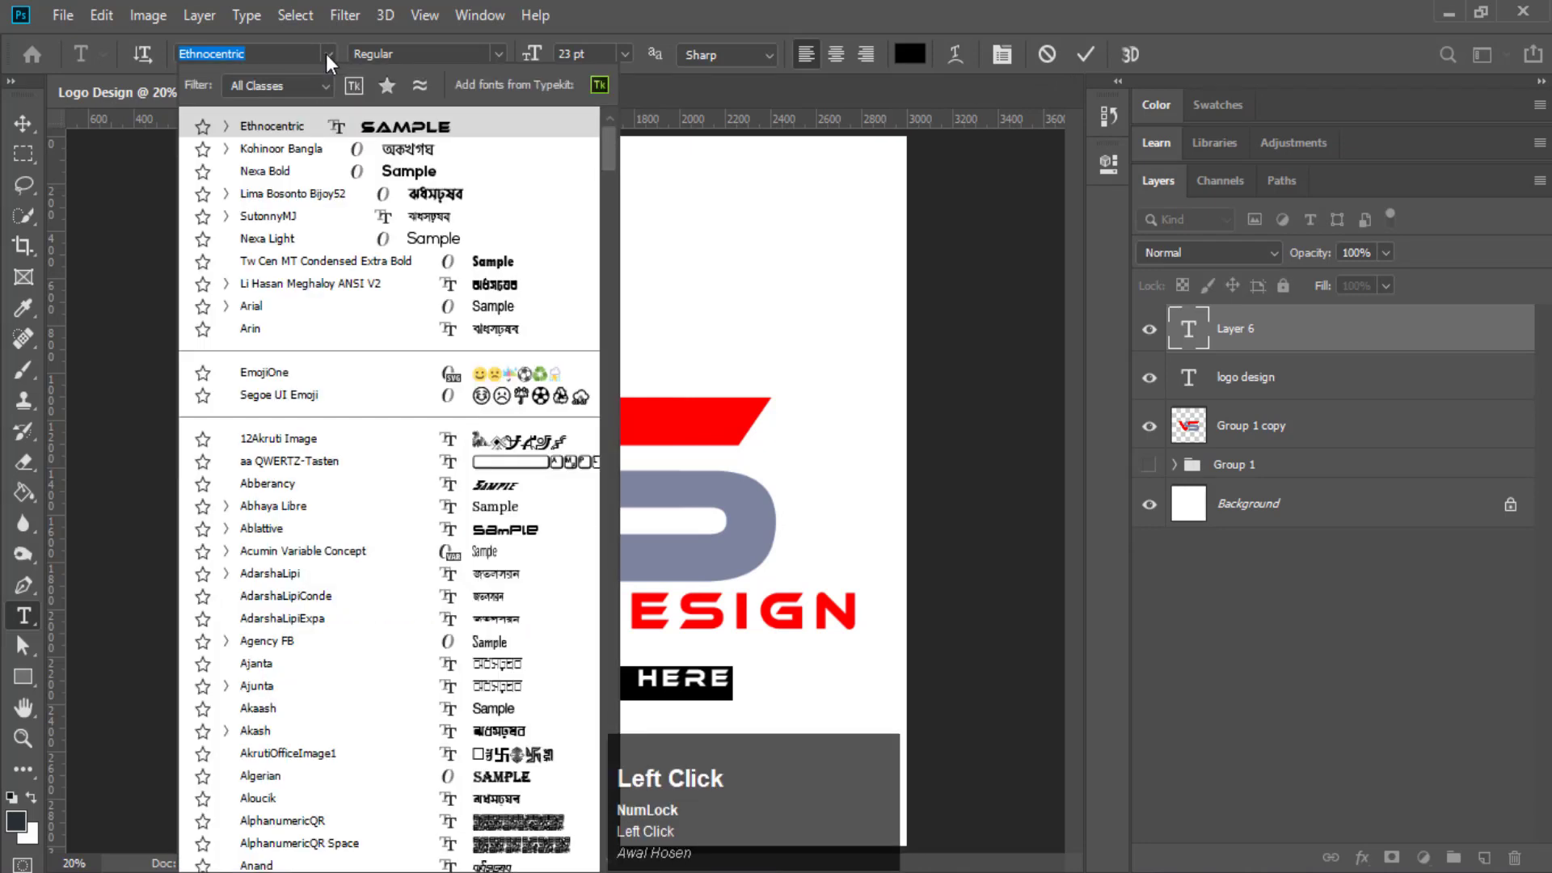
left_click(293, 172)
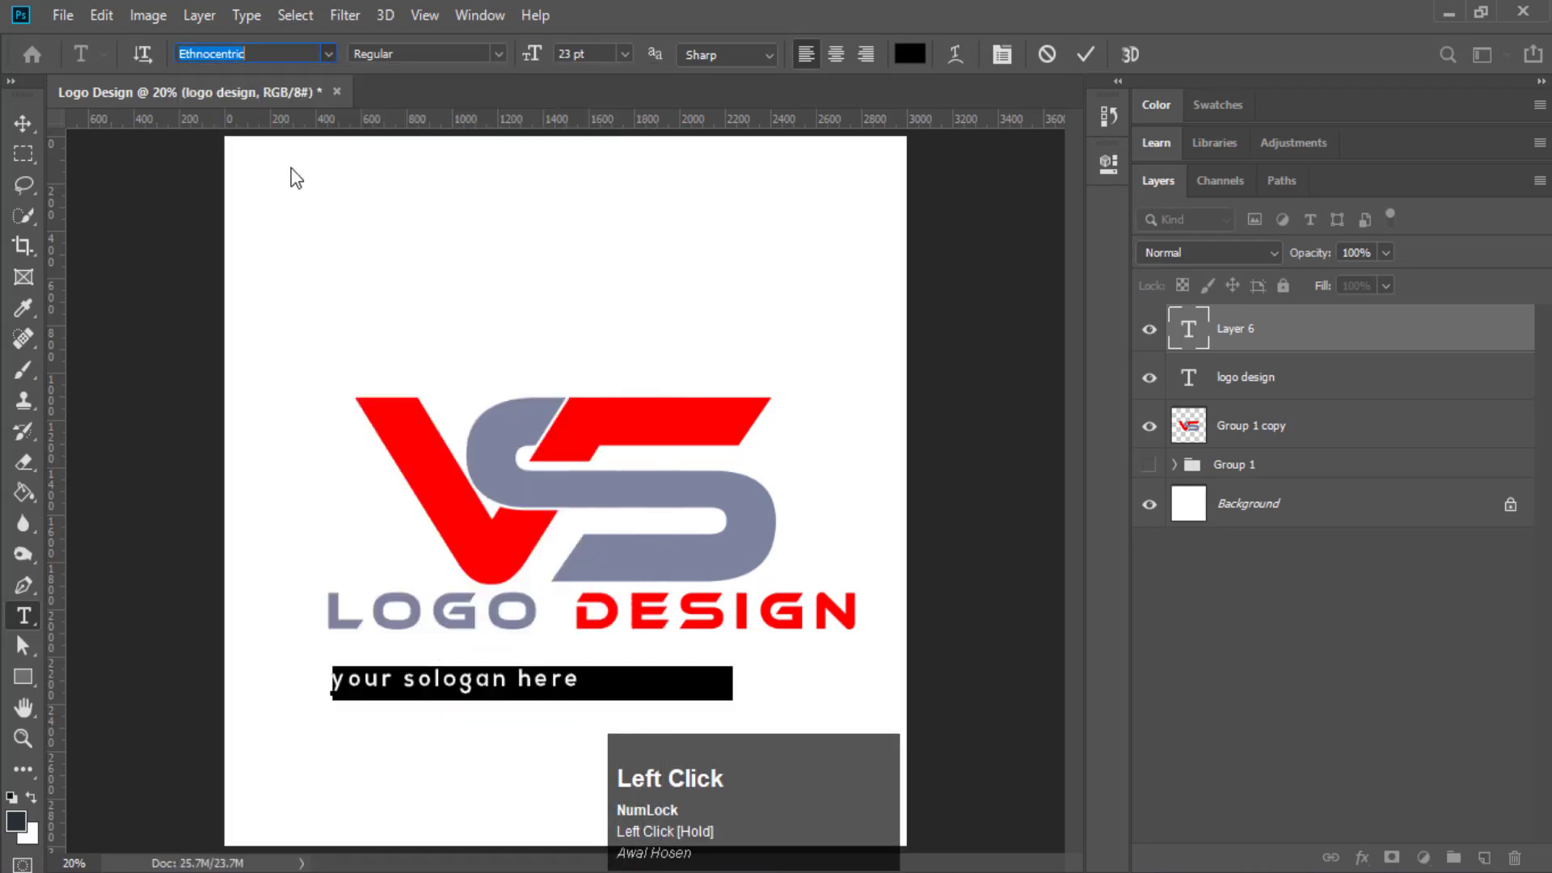
left_click(1109, 164)
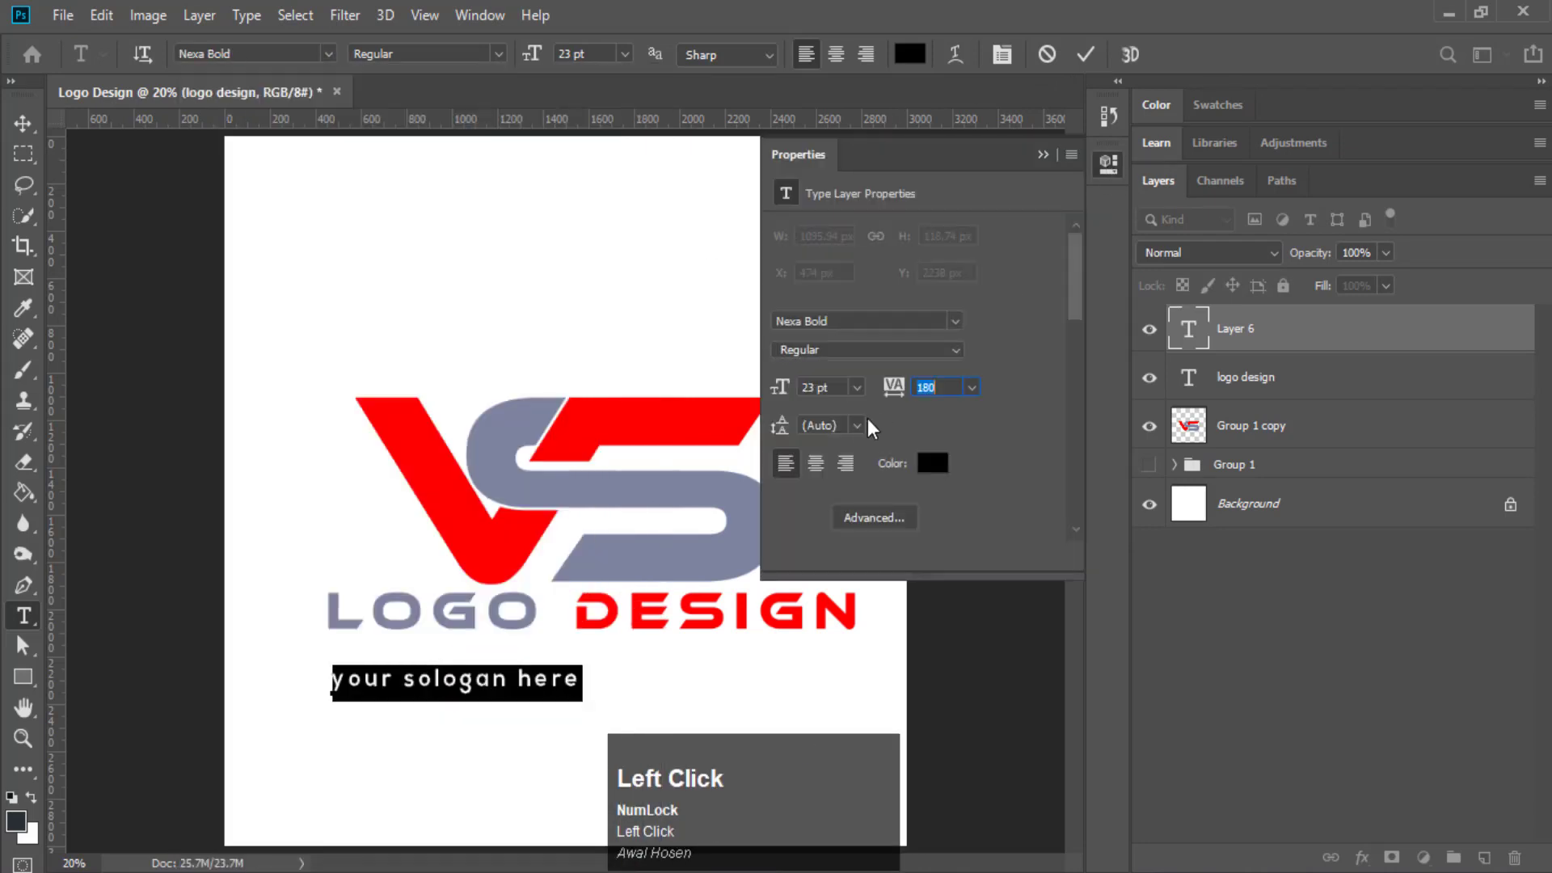
left_click(861, 512)
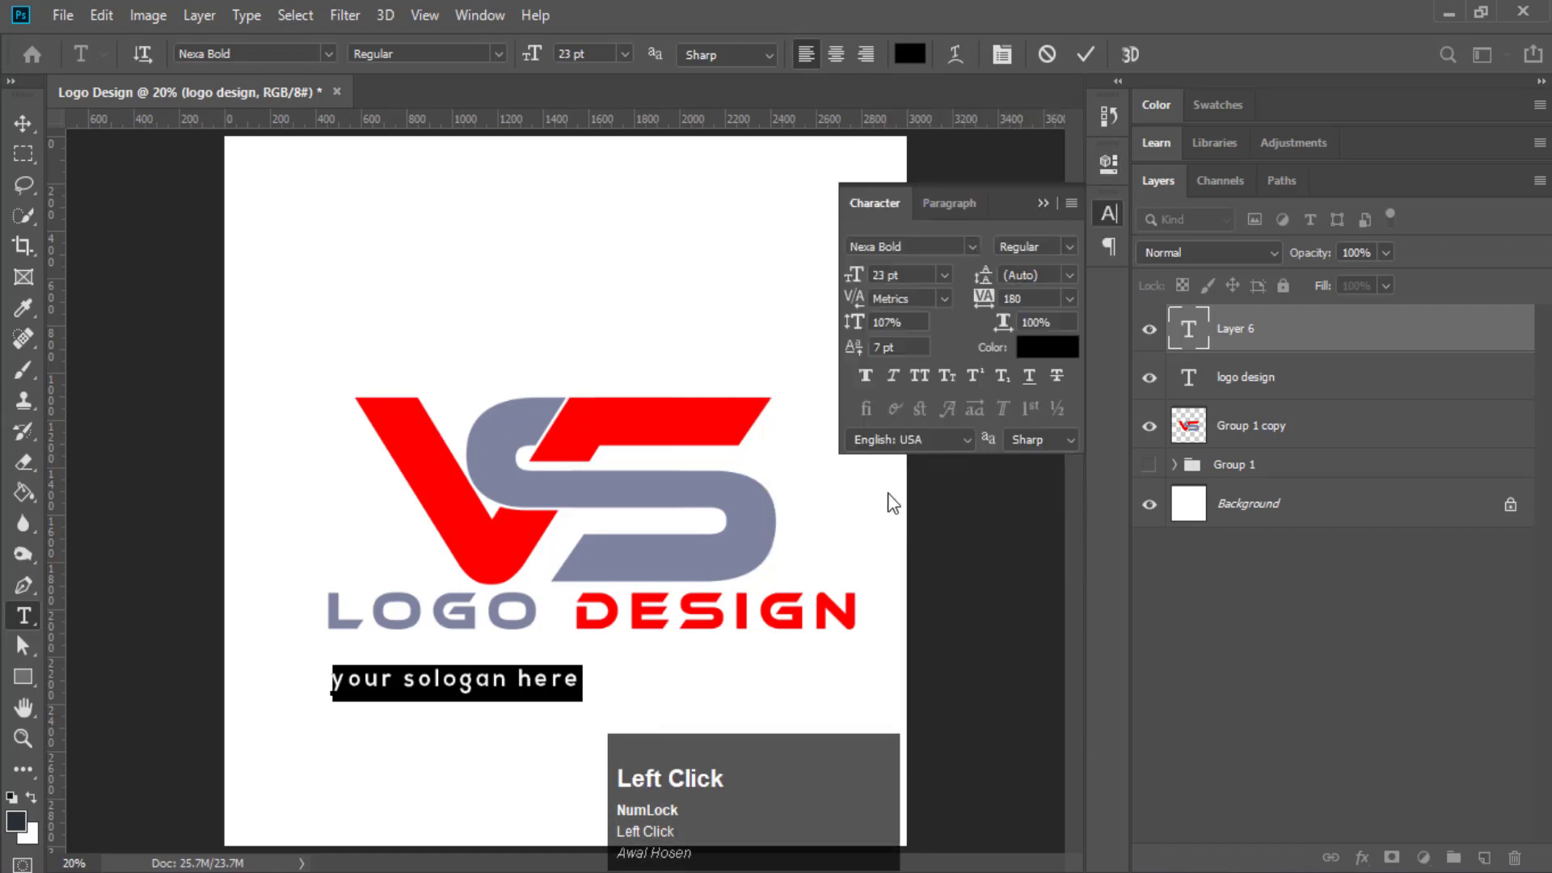
left_click(919, 373)
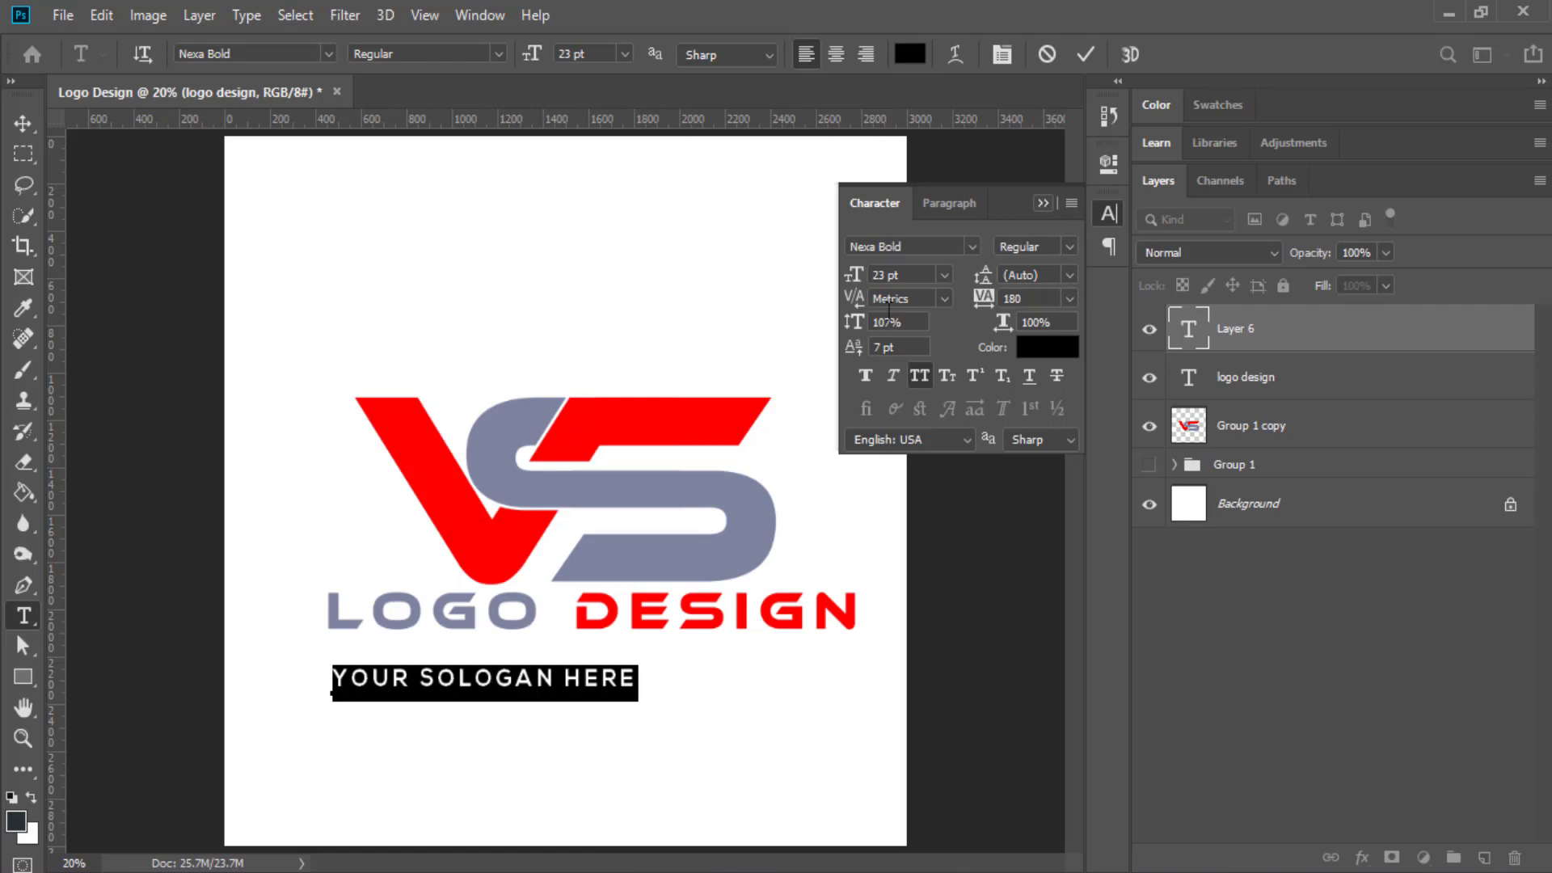
Set the slogan's size to 22 pt and its tracking to 780, and commit the text edit
left_click(857, 326)
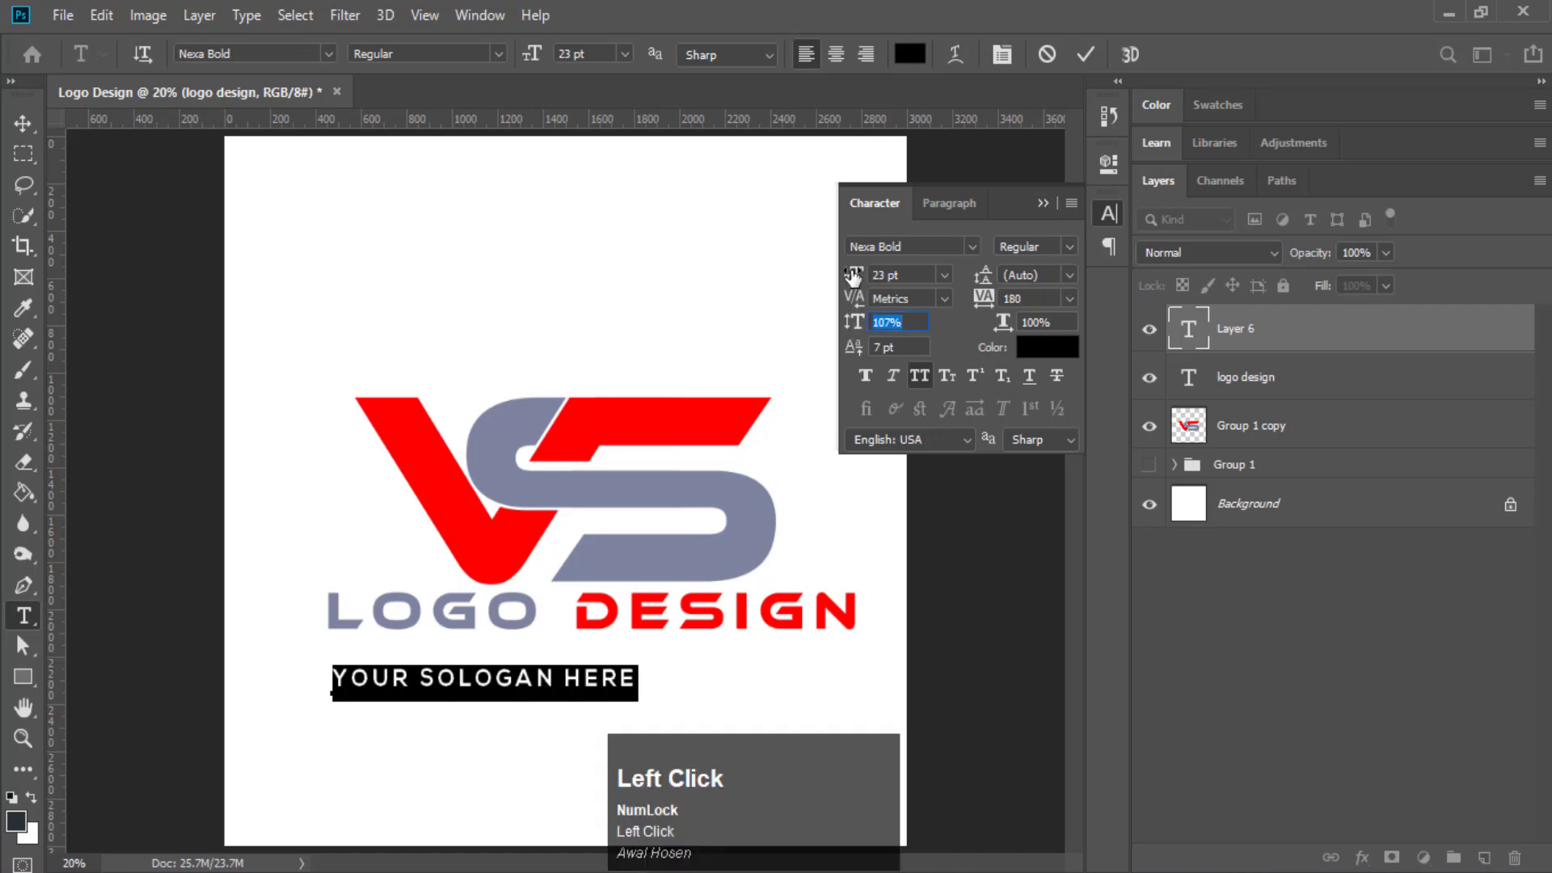
mouse_move(853, 276)
left_mouse_down()
mouse_move(873, 277)
mouse_move(835, 281)
left_mouse_up()
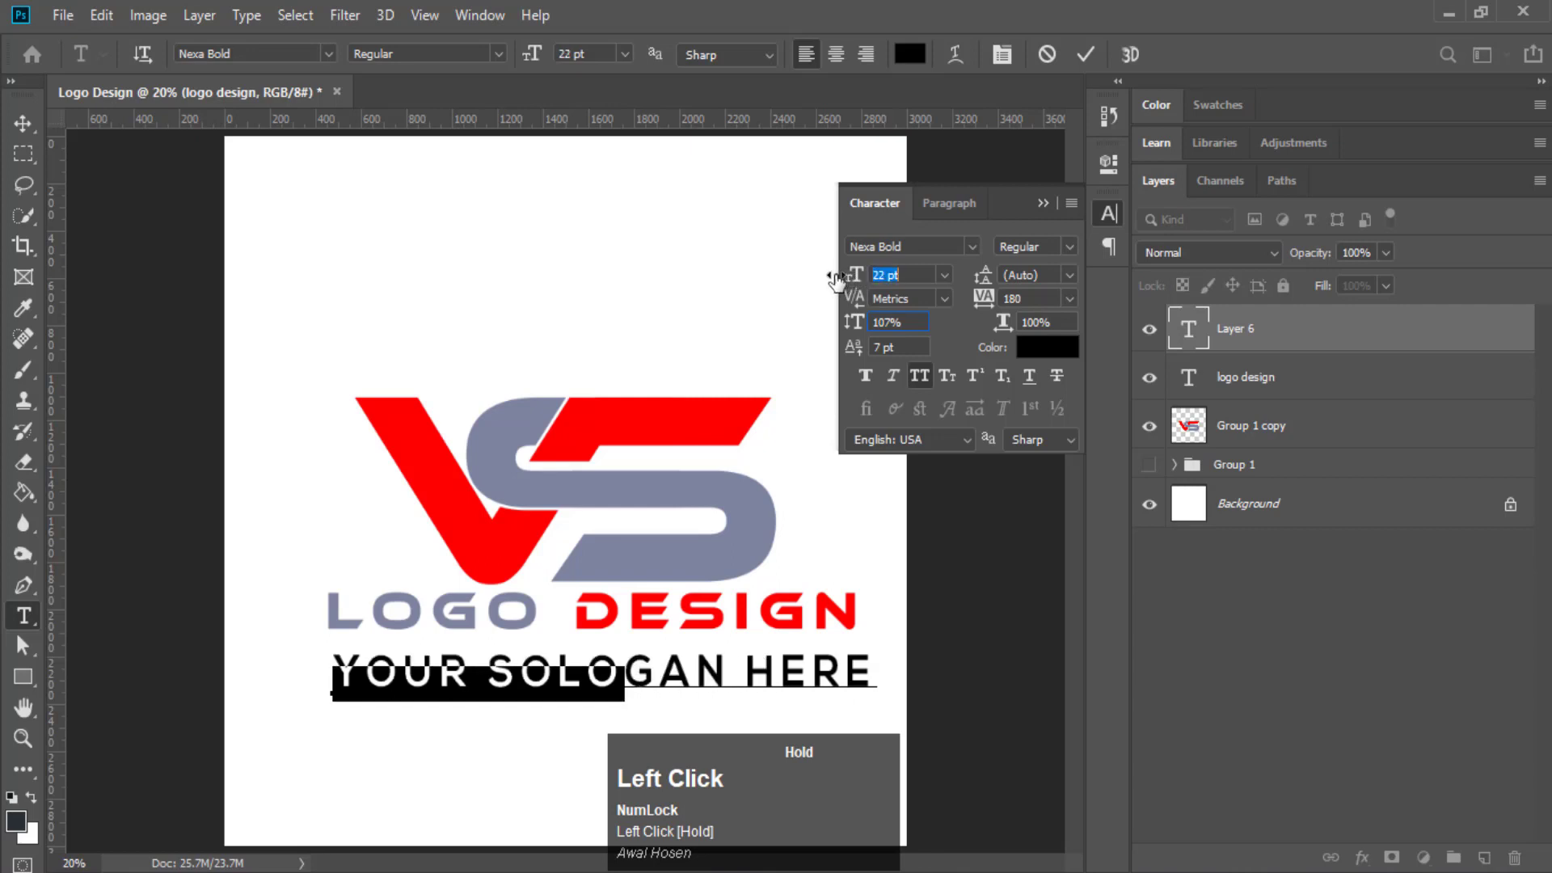
mouse_move(990, 299)
left_mouse_down()
mouse_move(1031, 307)
mouse_move(974, 303)
left_mouse_up()
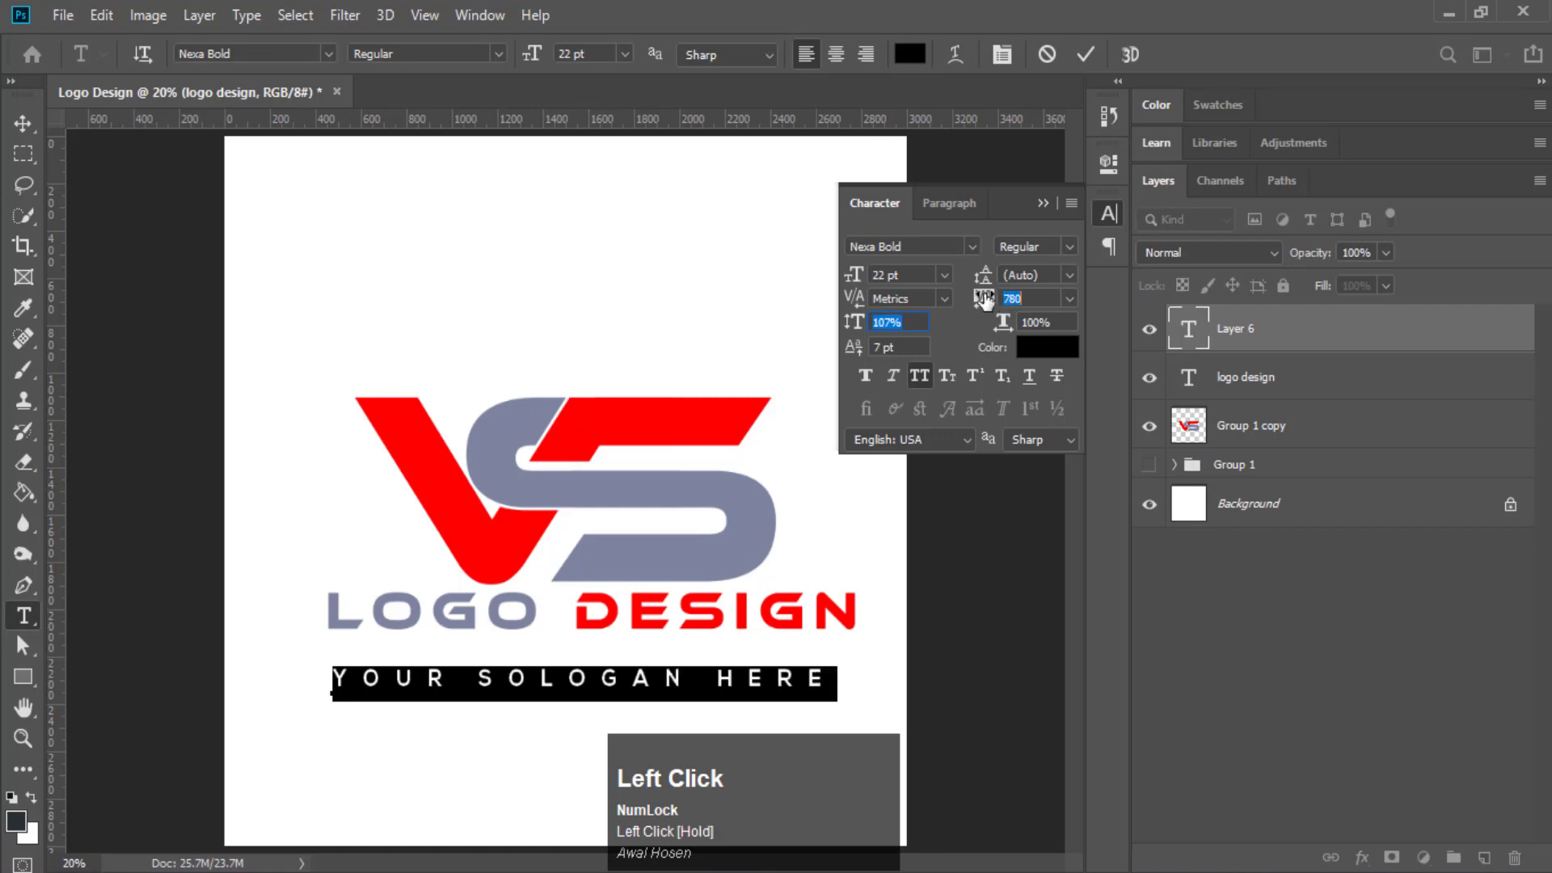
left_click(1048, 200)
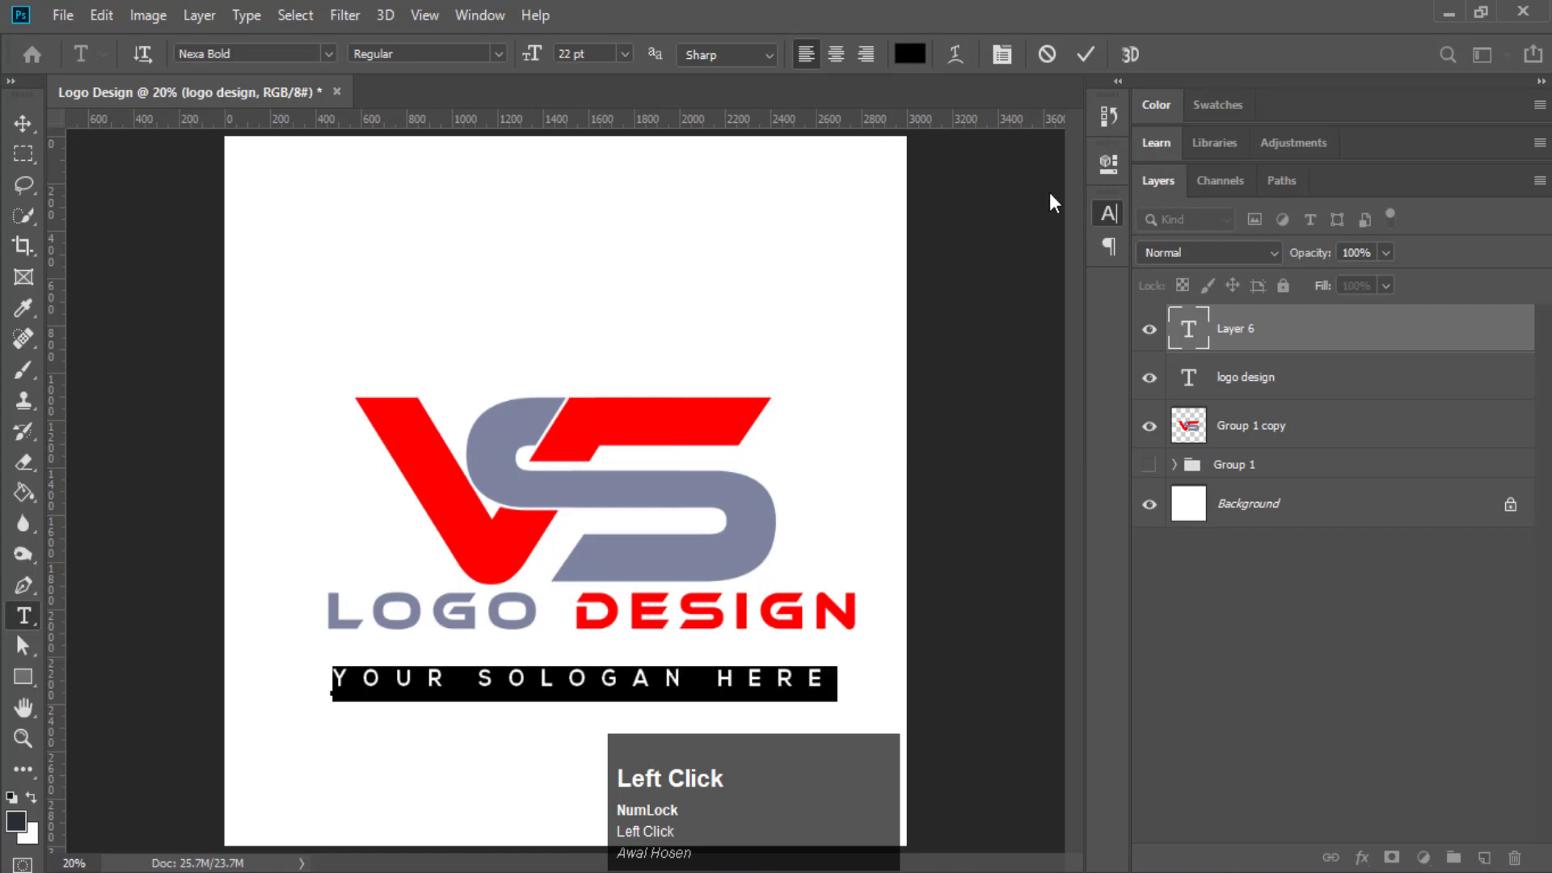
left_click(1084, 55)
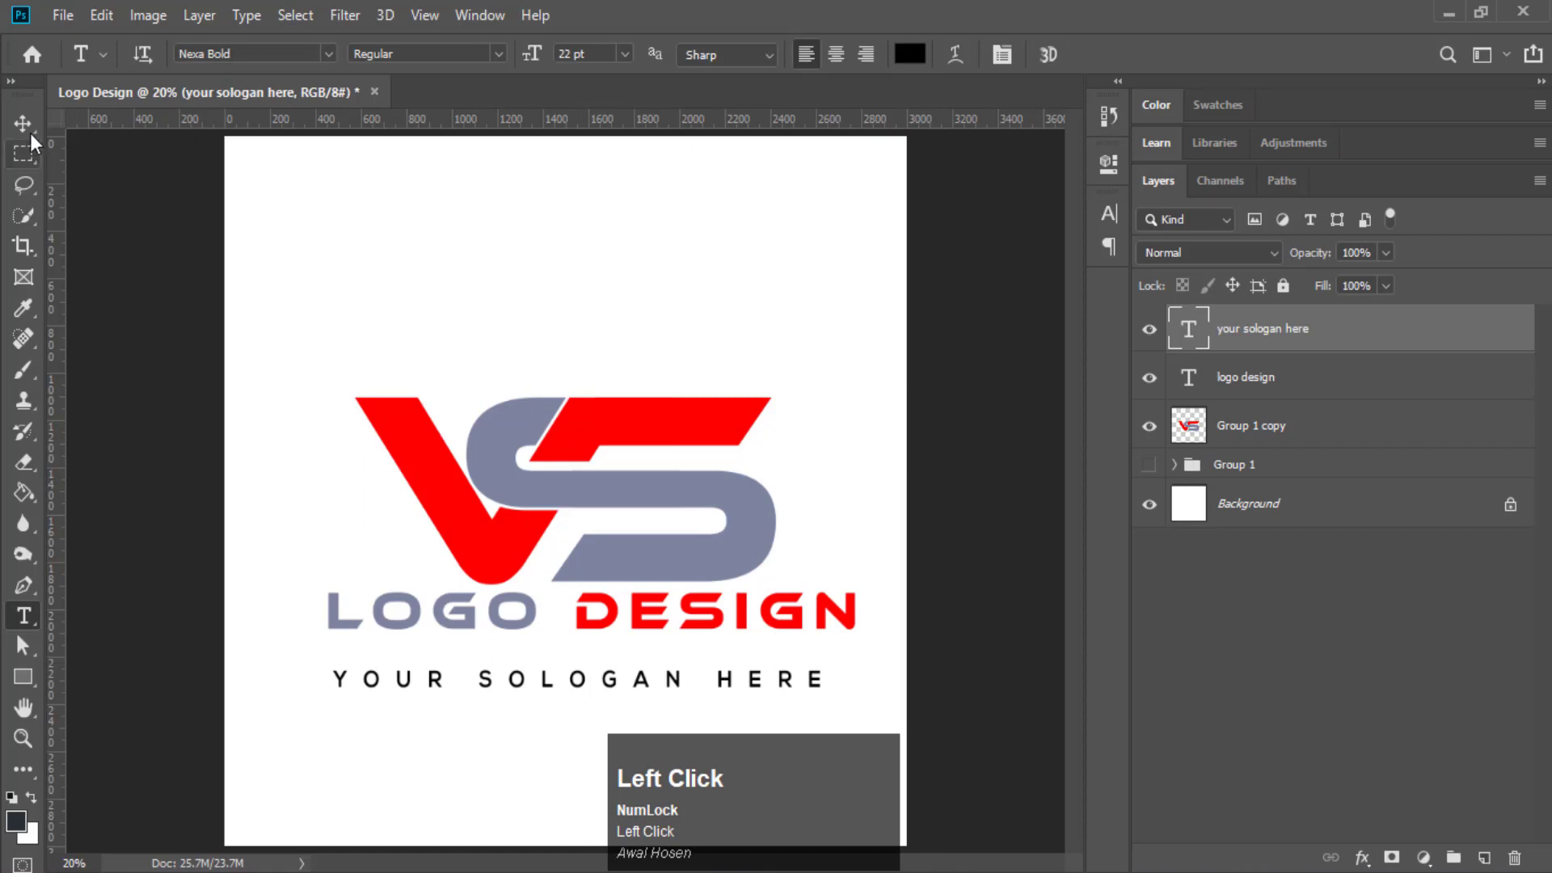
Move the slogan slightly up, closer to the LOGO DESIGN text, and deselect its layer
key("v")
left_click_drag(635, 689, 637, 674)
left_click(1269, 635)
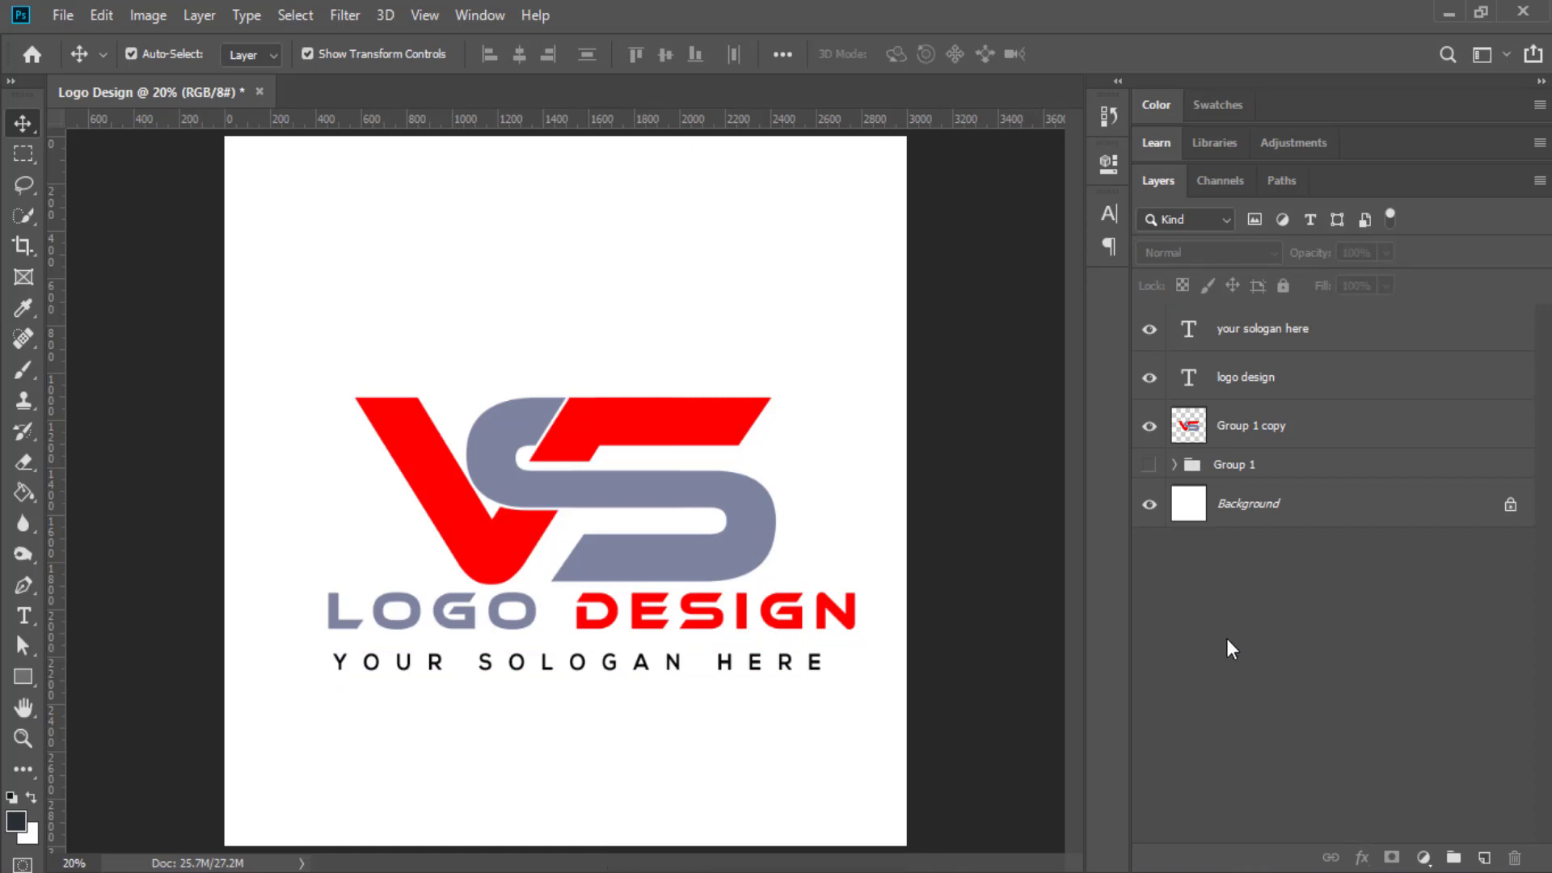
Switch to the Book Cover Design folder in File Explorer and open the mockup file logo m.psd in Photoshop
left_click(643, 870)
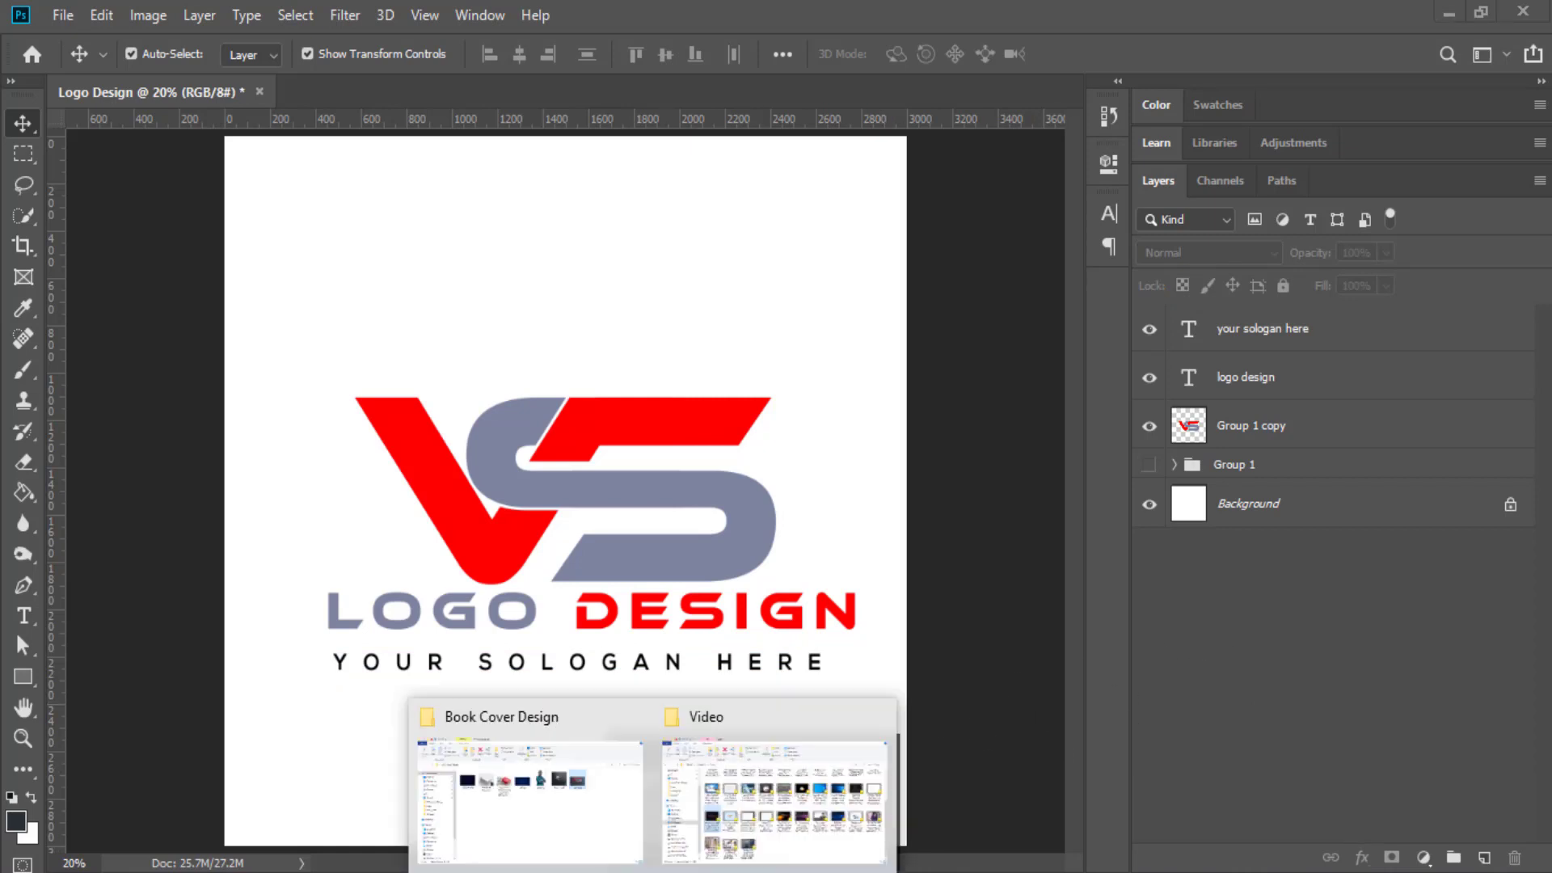
left_click(599, 840)
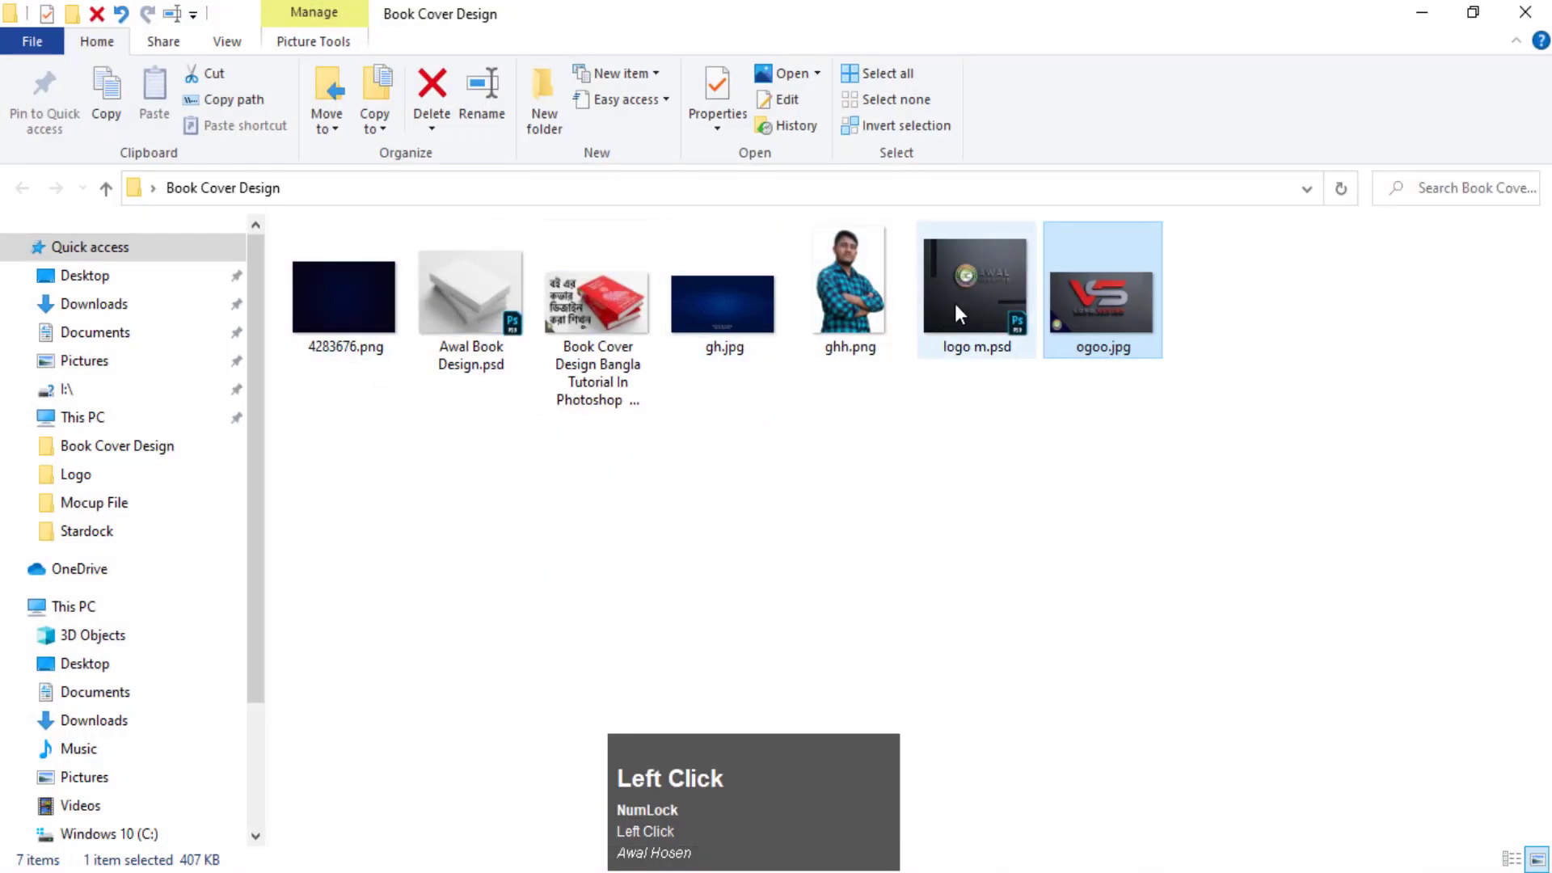
left_click(973, 279)
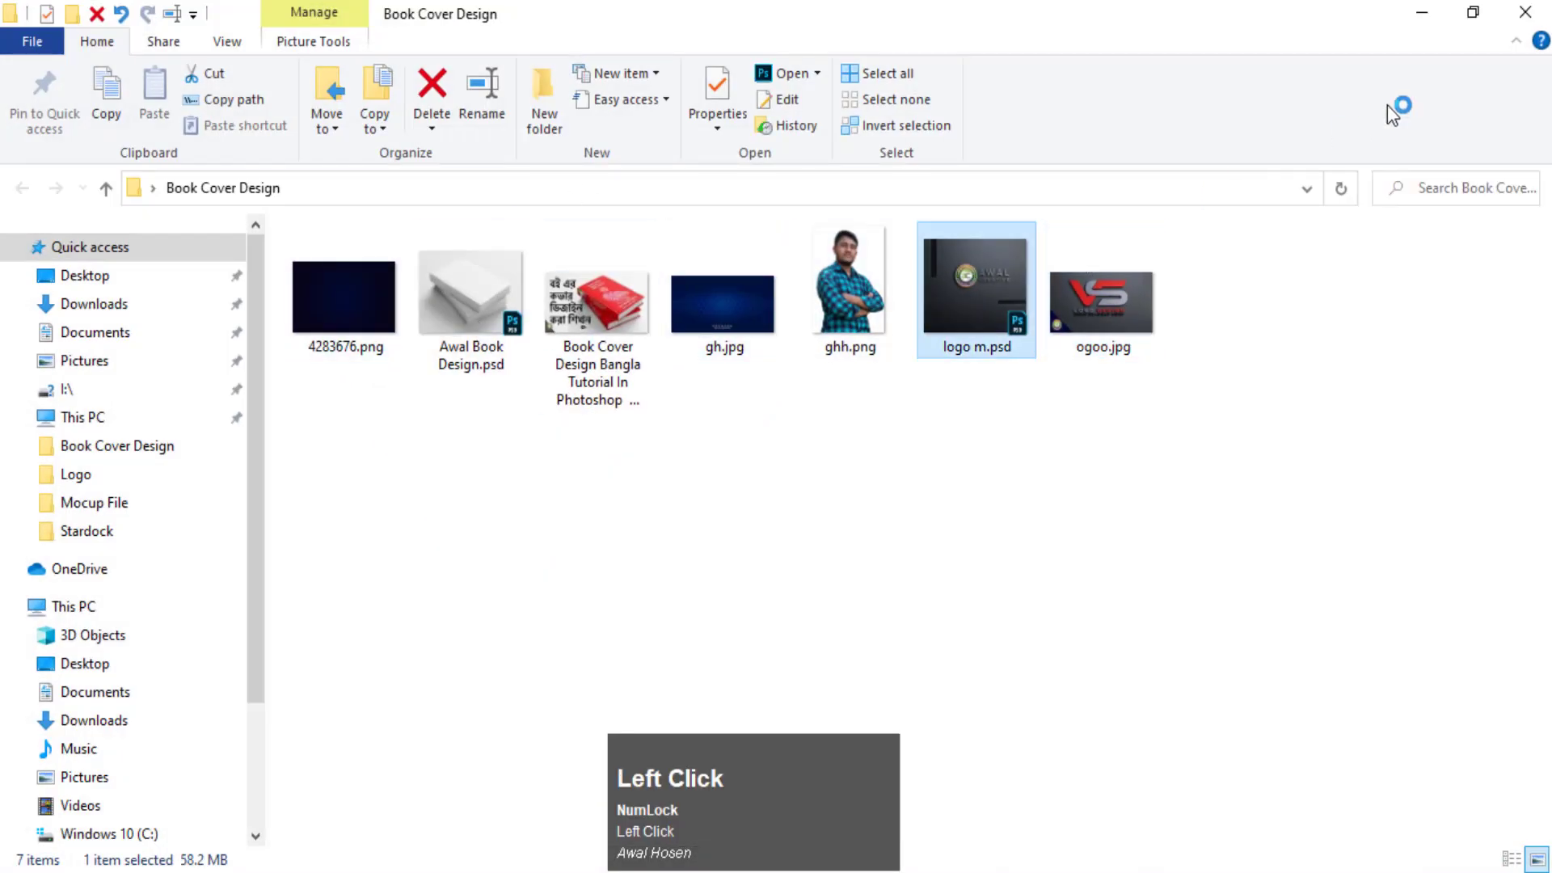
left_click(1432, 13)
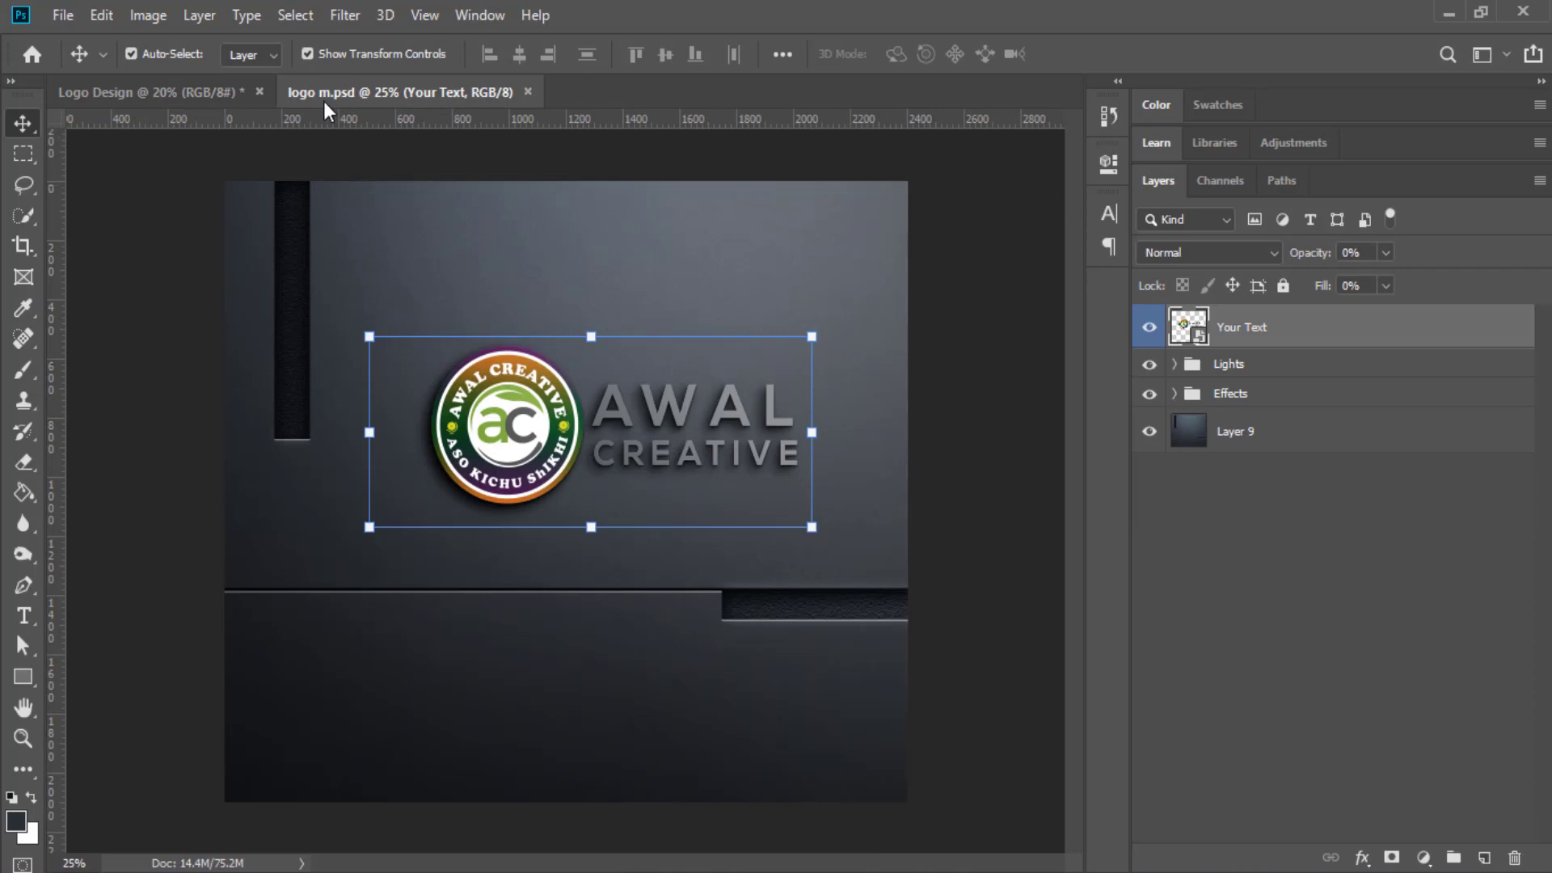
Open the contents of the mockup's Your Text smart object and hide its existing logo layer
left_click(1251, 329)
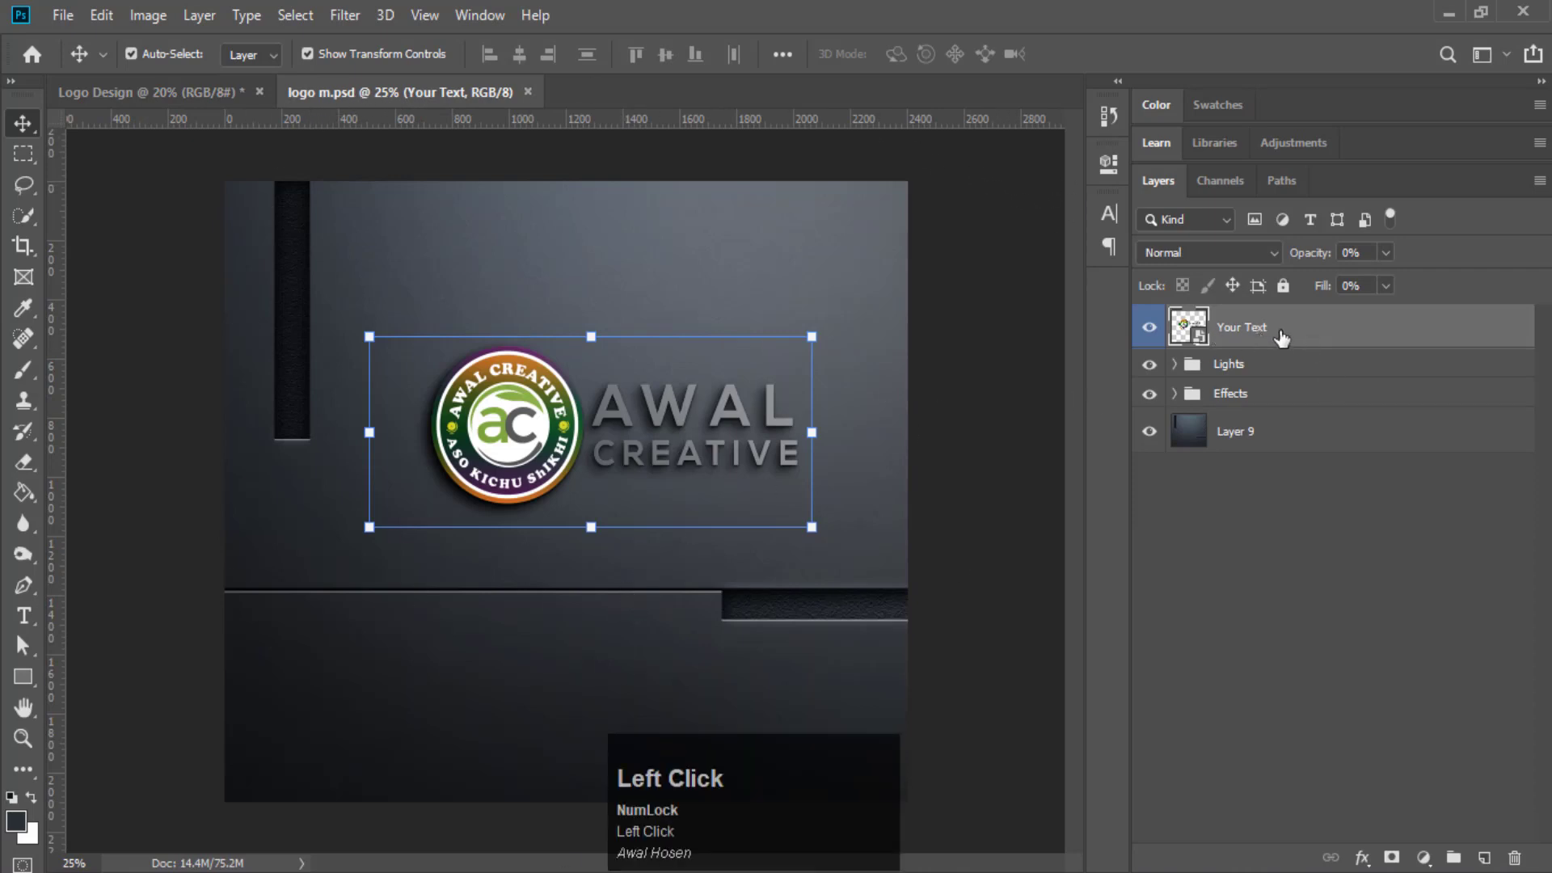
double_click(1201, 338)
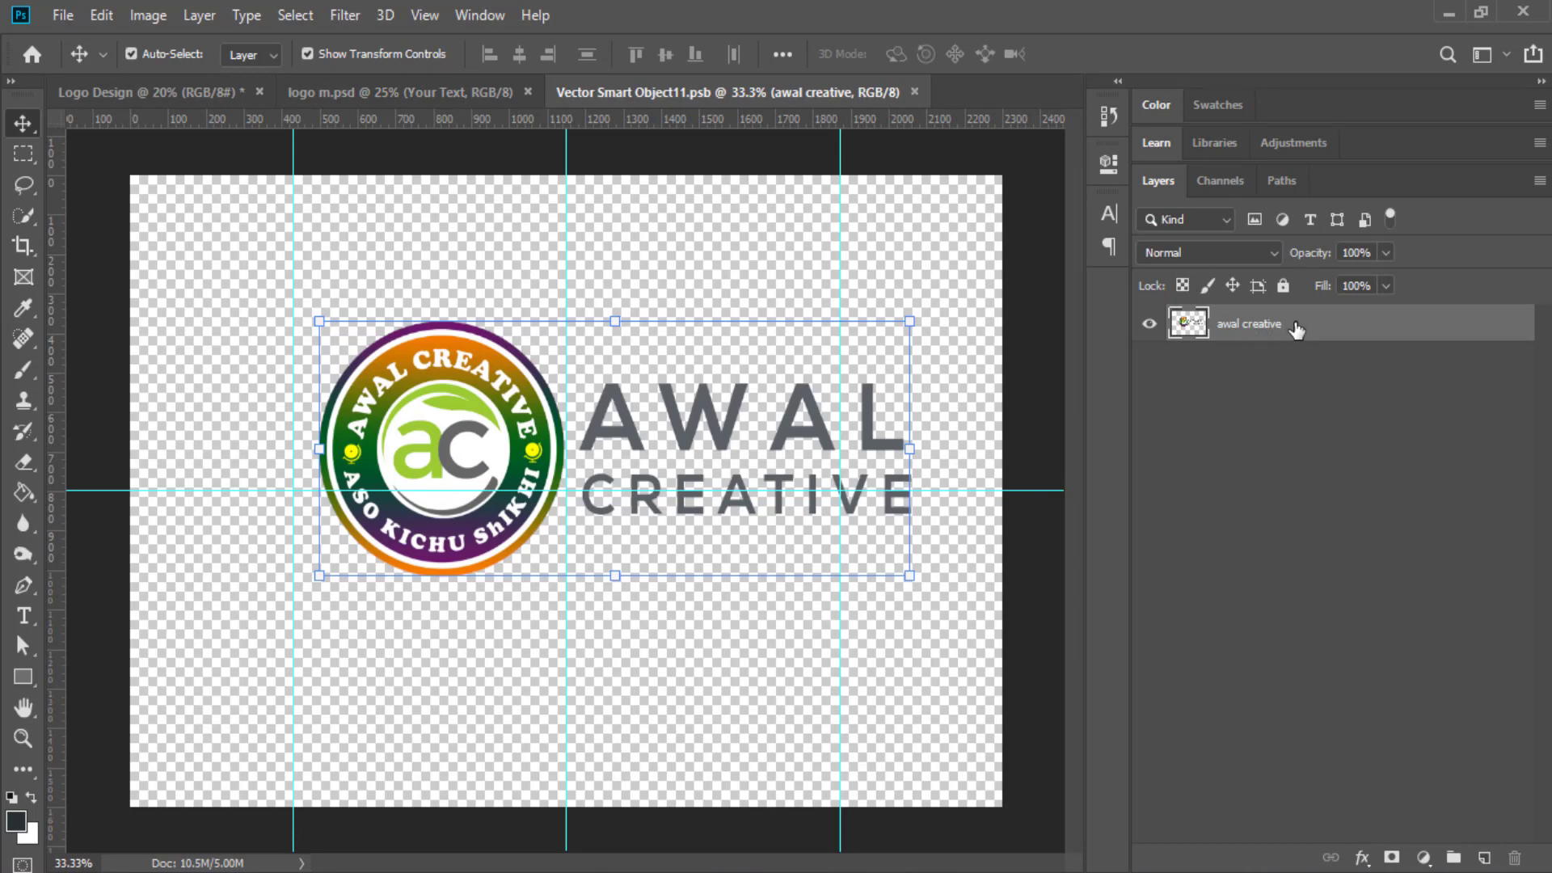
left_click(1149, 325)
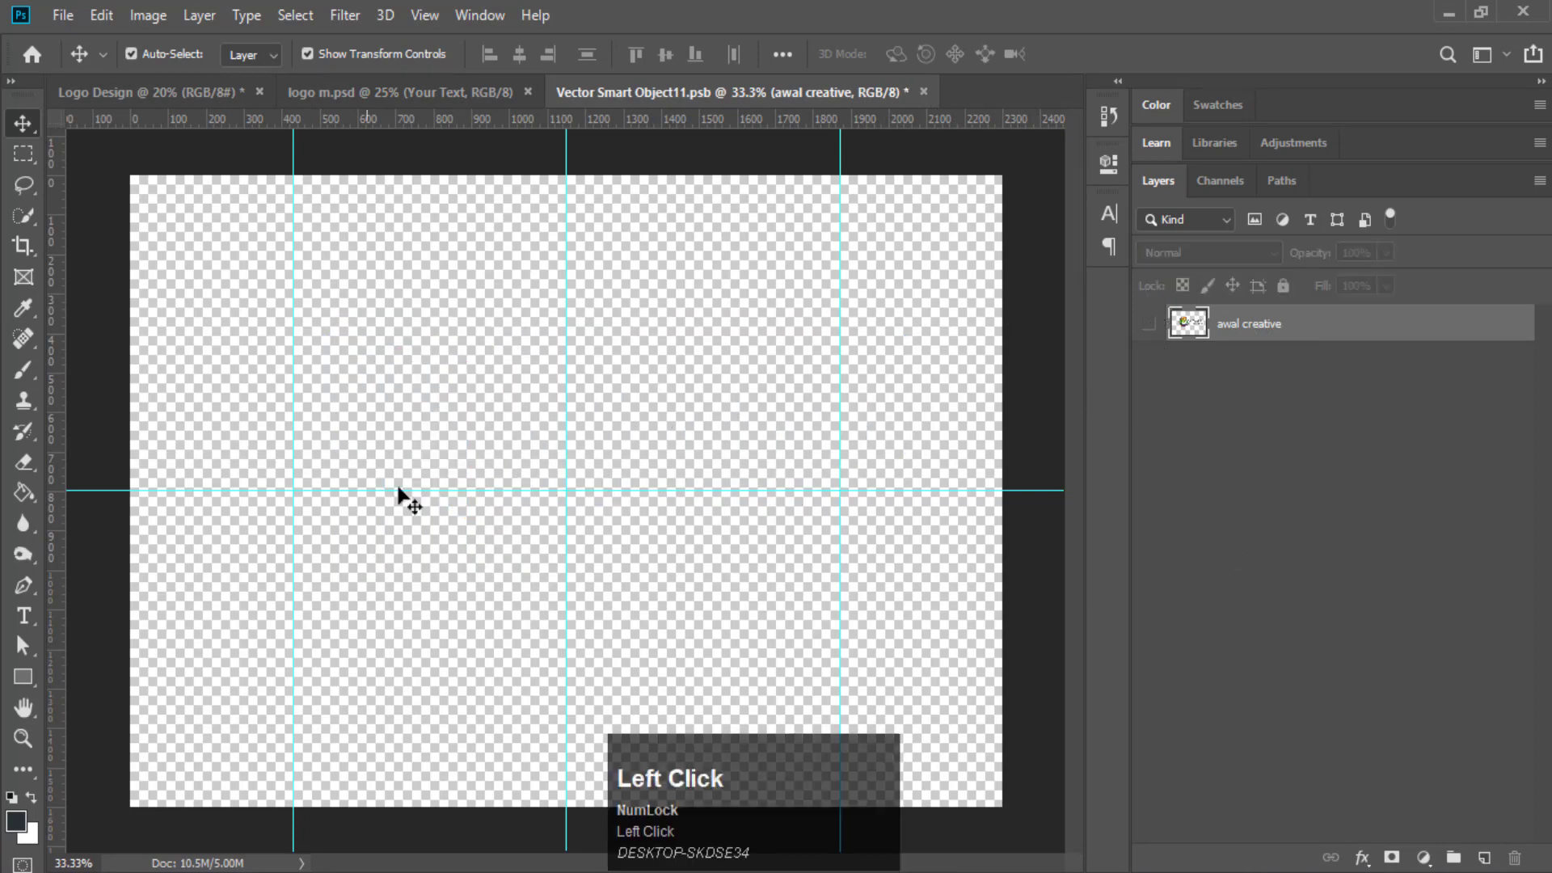
Copy the Group 1 copy, logo design and slogan layers from the Logo Design document into the smart object document
left_click(168, 97)
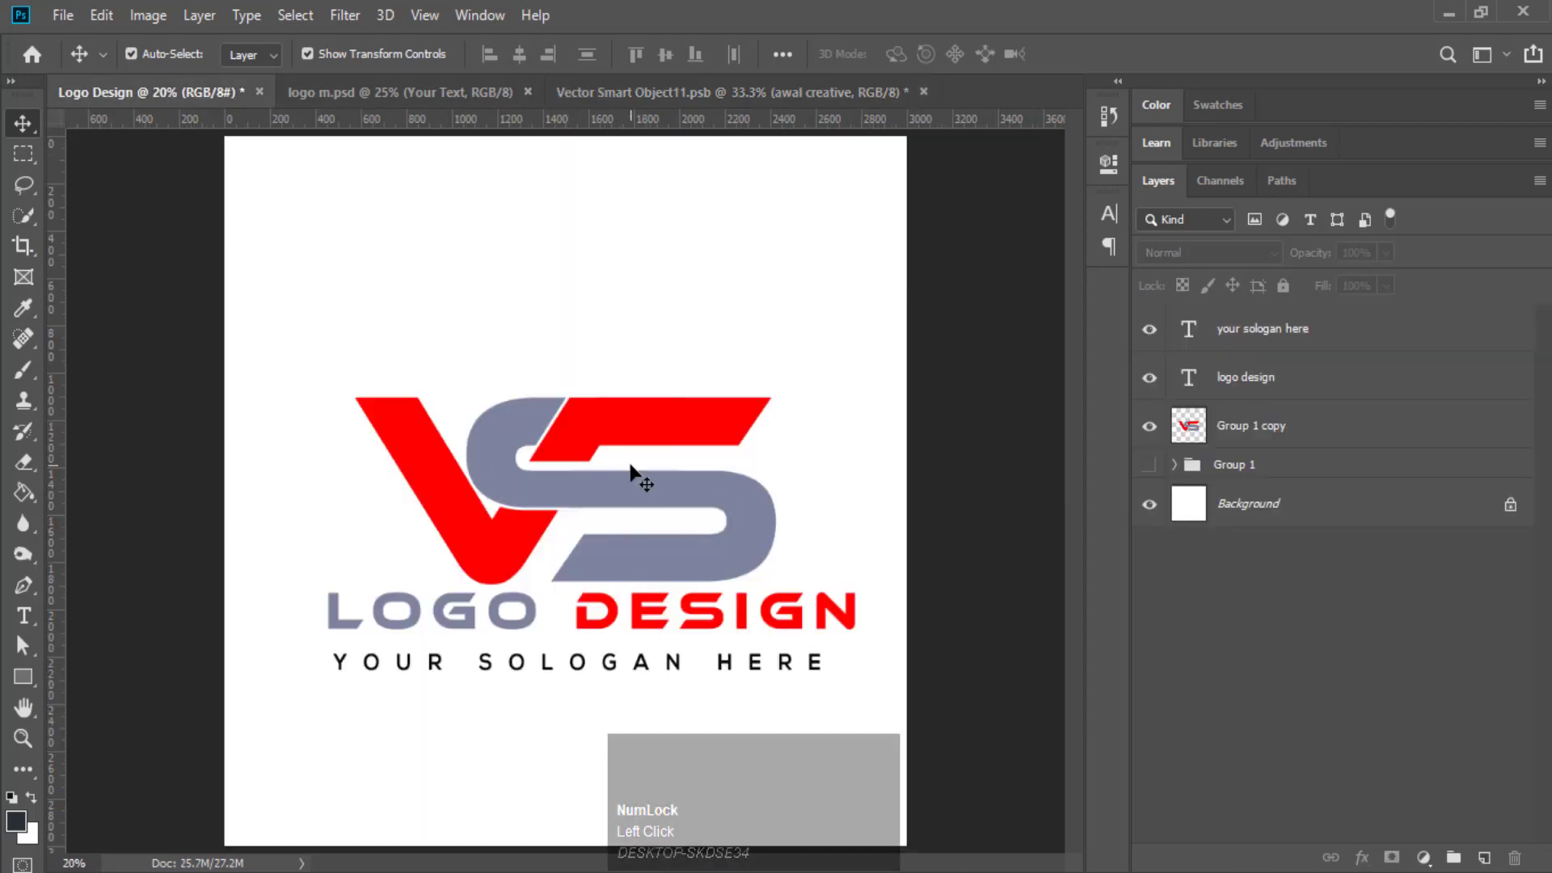
left_click(1249, 429)
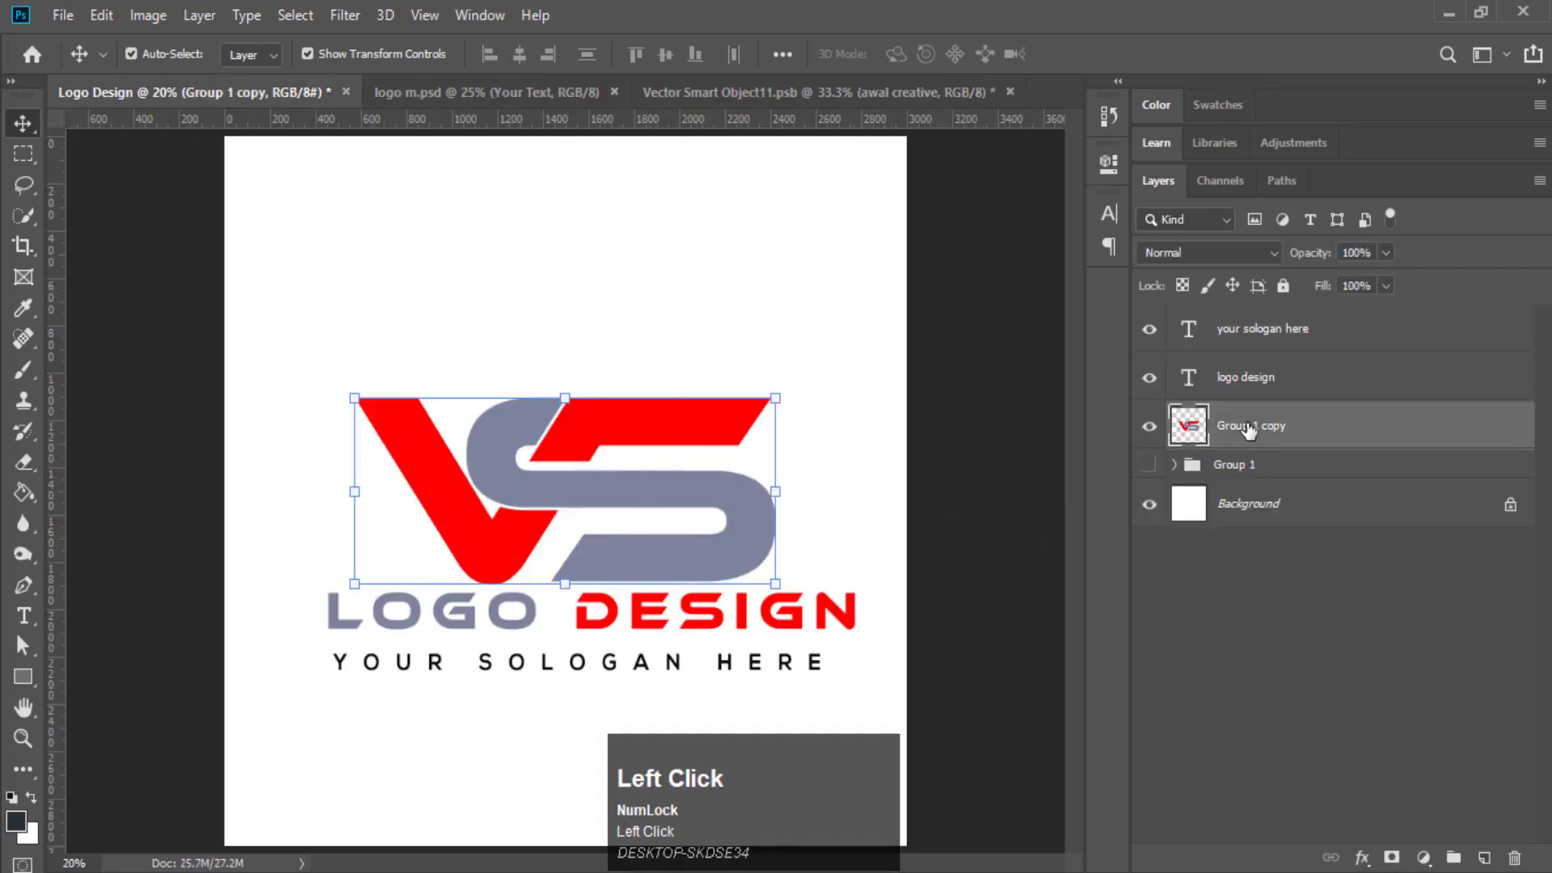
left_click(1249, 379, "shift")
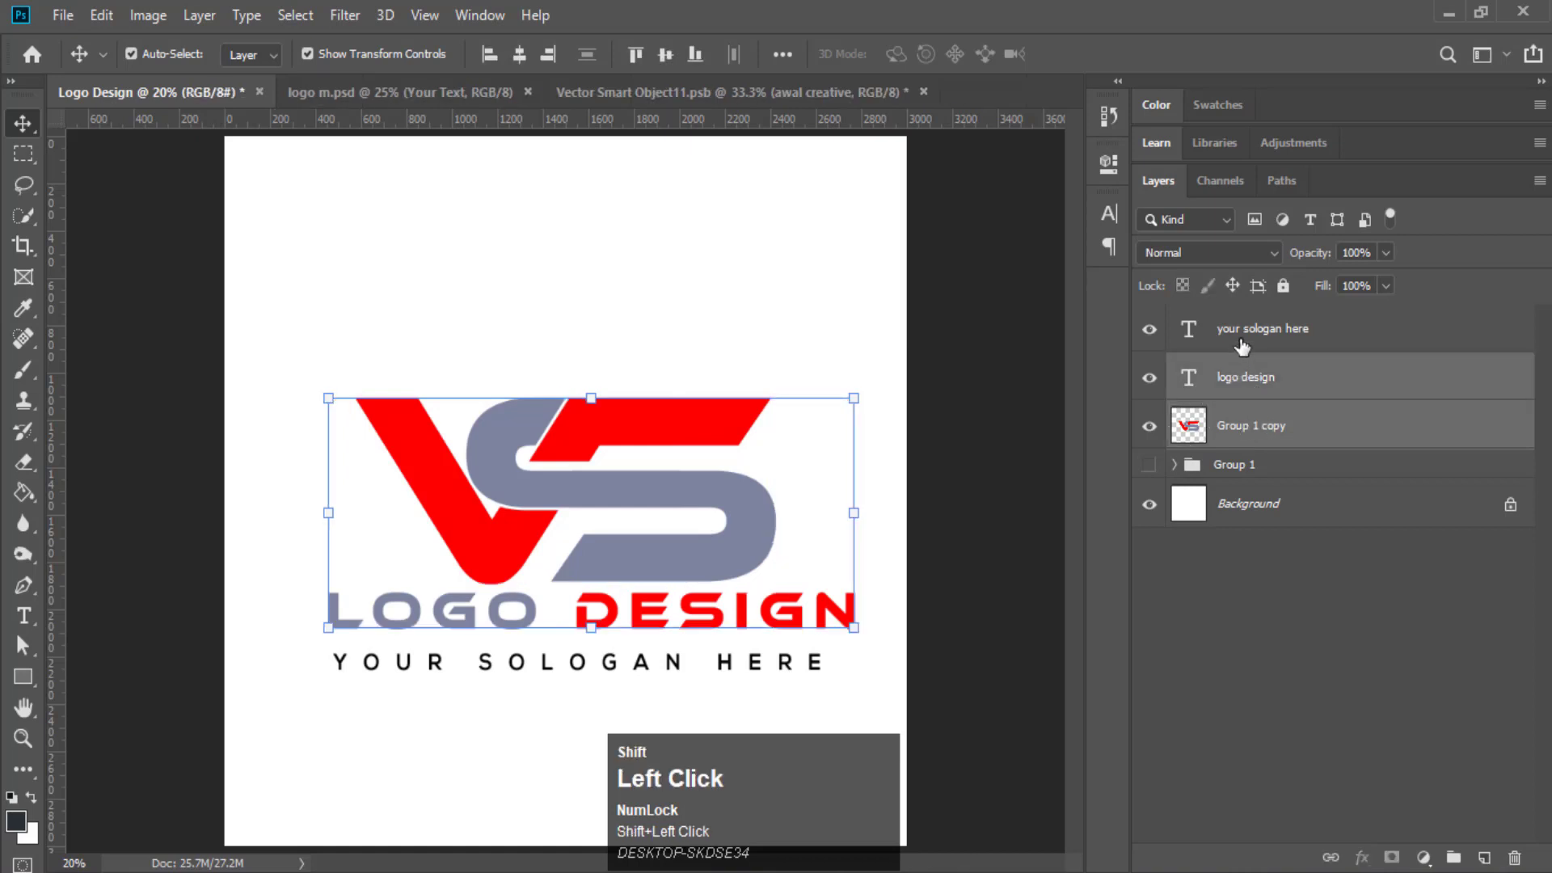
left_click(1241, 342, "shift")
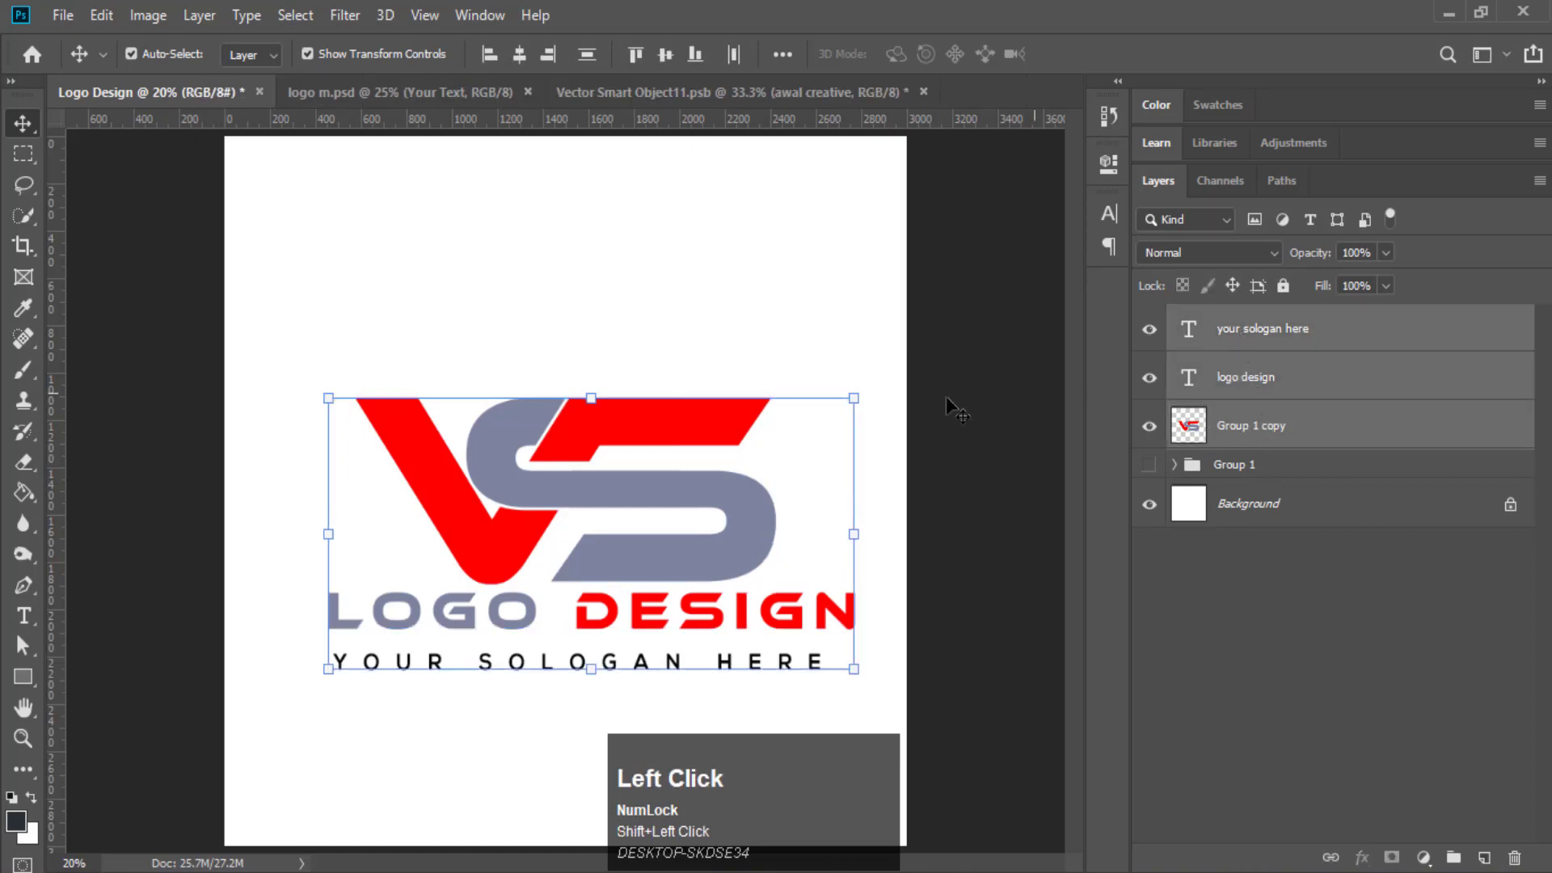
left_click_drag(690, 499, 614, 488)
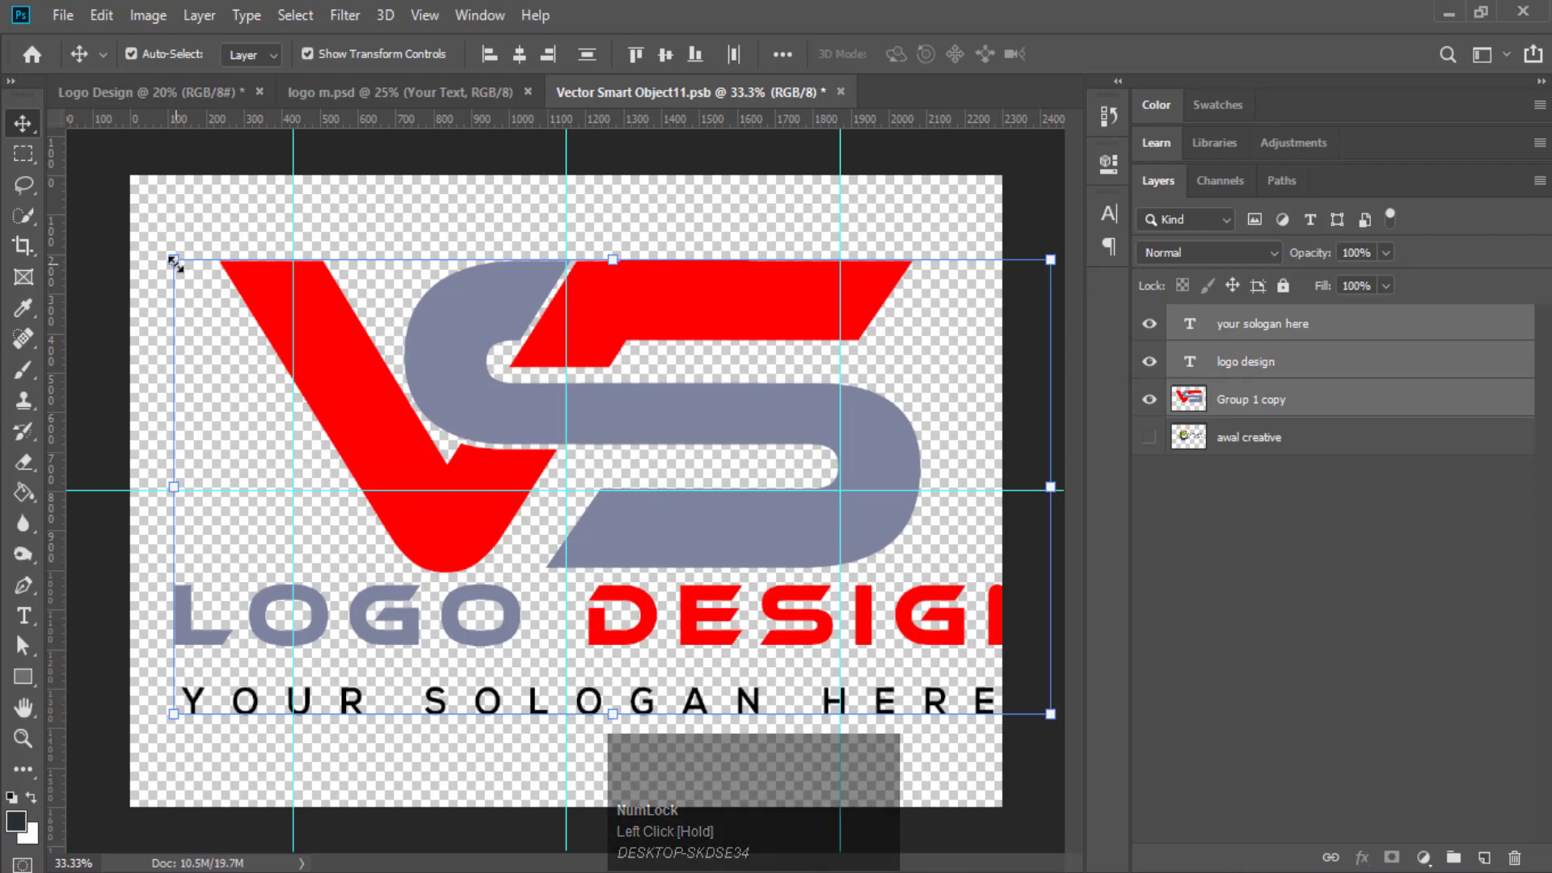
Scale the copied logo layers to 62.05% and place them between the outer vertical guides, just above the horizontal guide
left_click_drag(182, 270, 537, 485)
left_click_drag(717, 551, 515, 343)
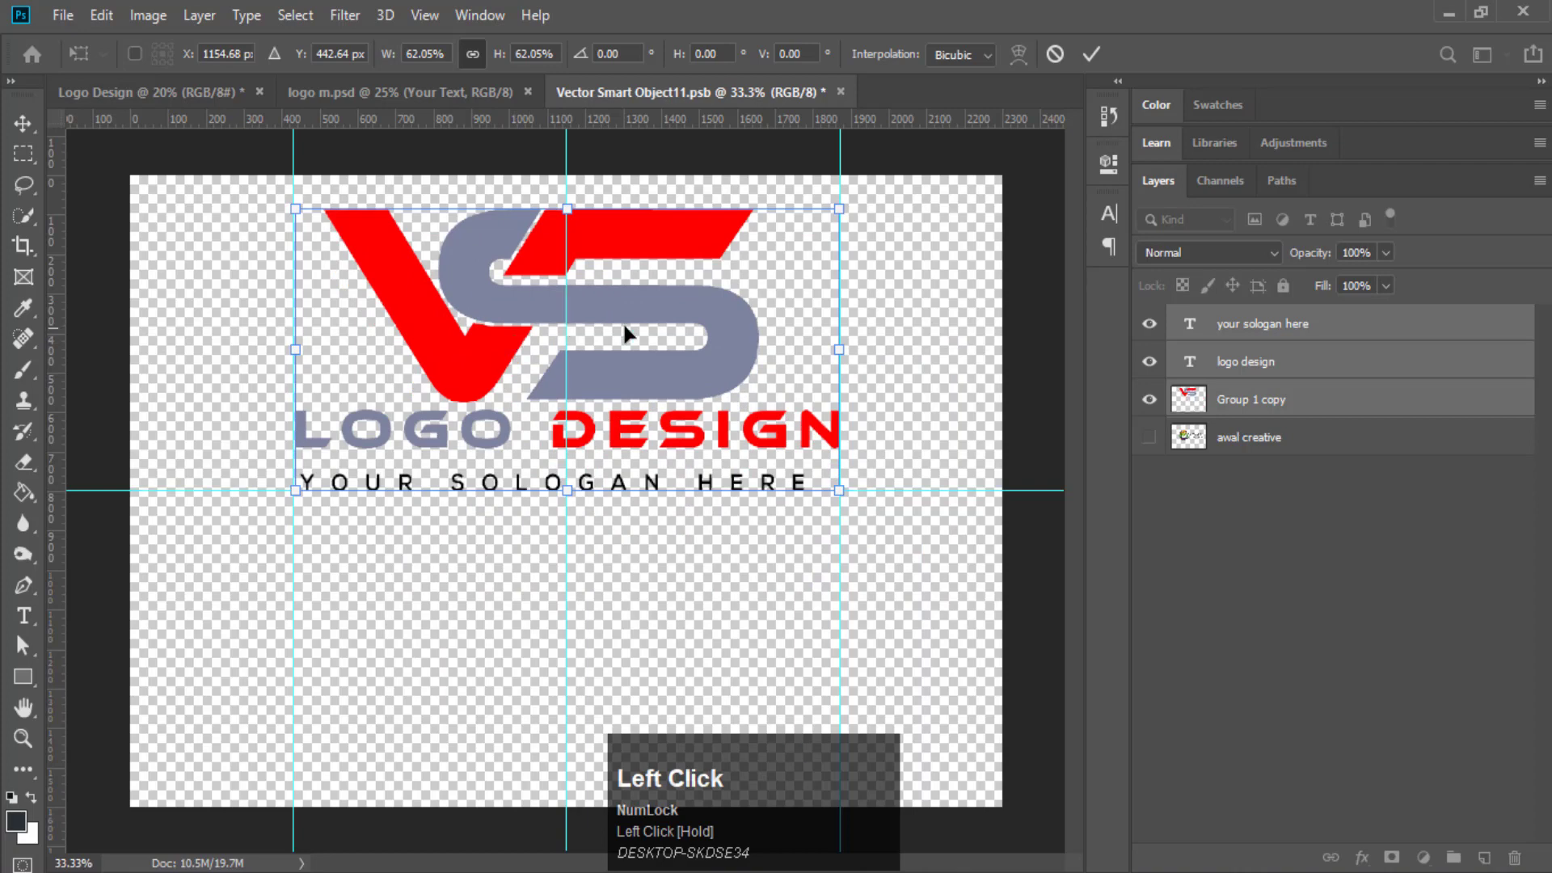
left_click(1092, 53)
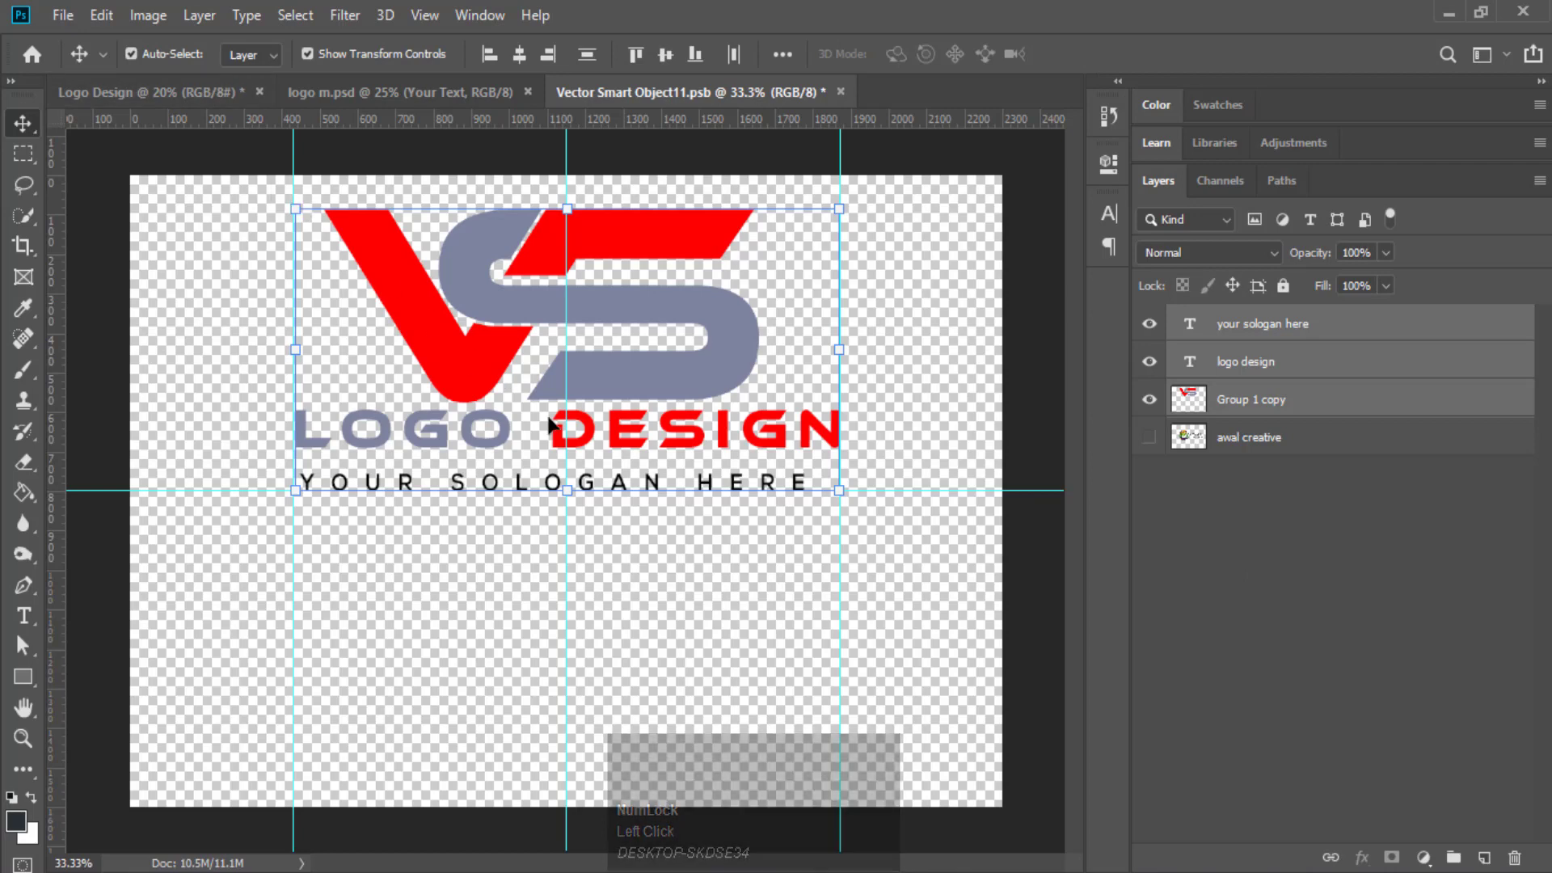
Save the smart object, return to logo m.psd, and view the whole mockup with no layer selected
left_click(76, 13)
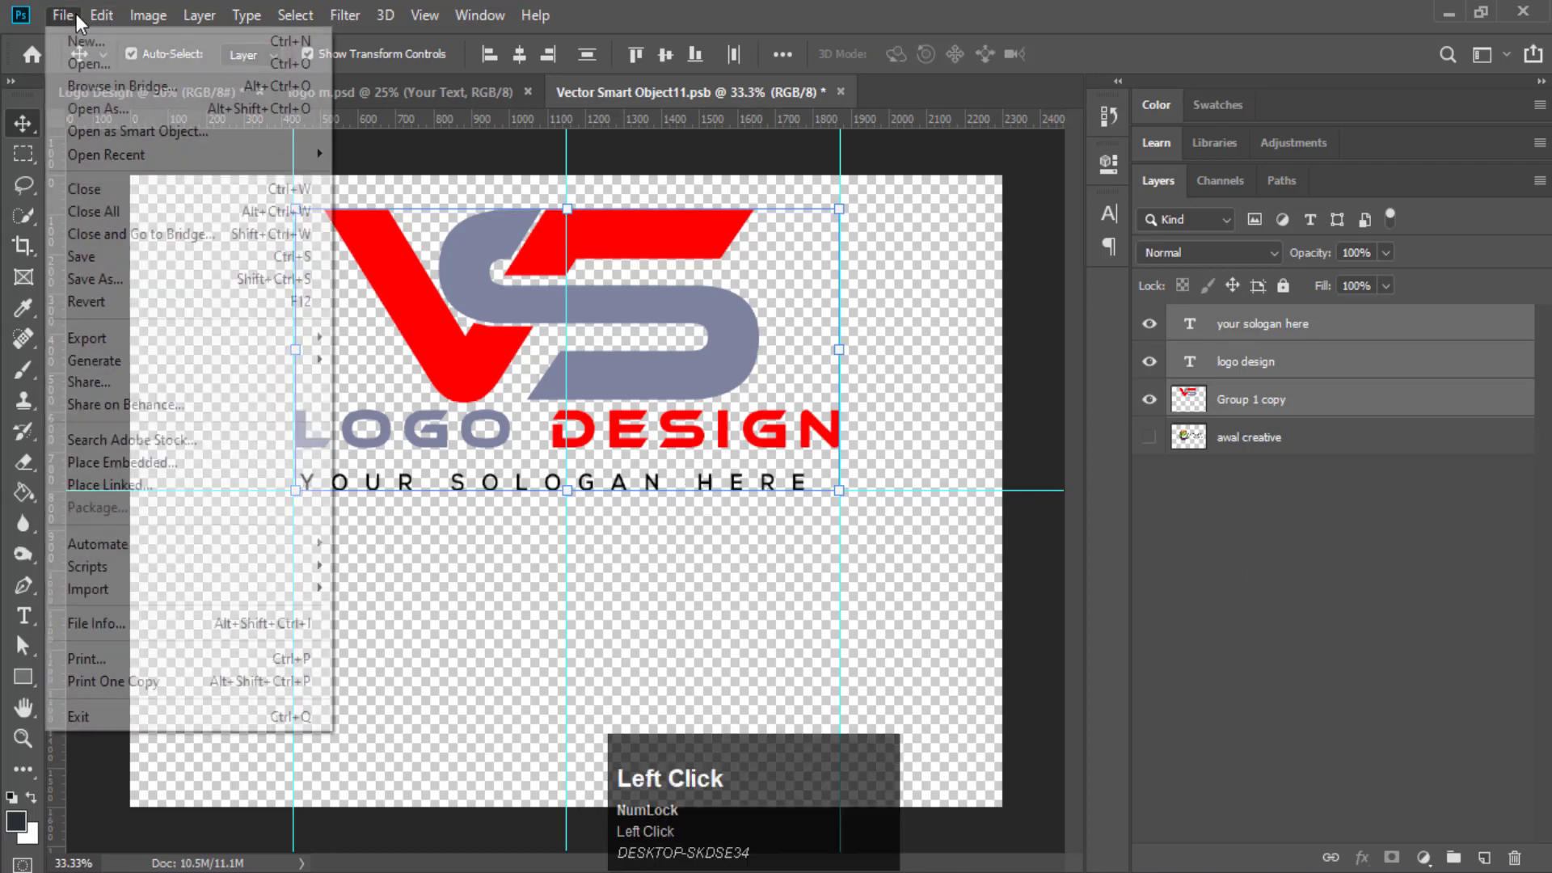
left_click(120, 262)
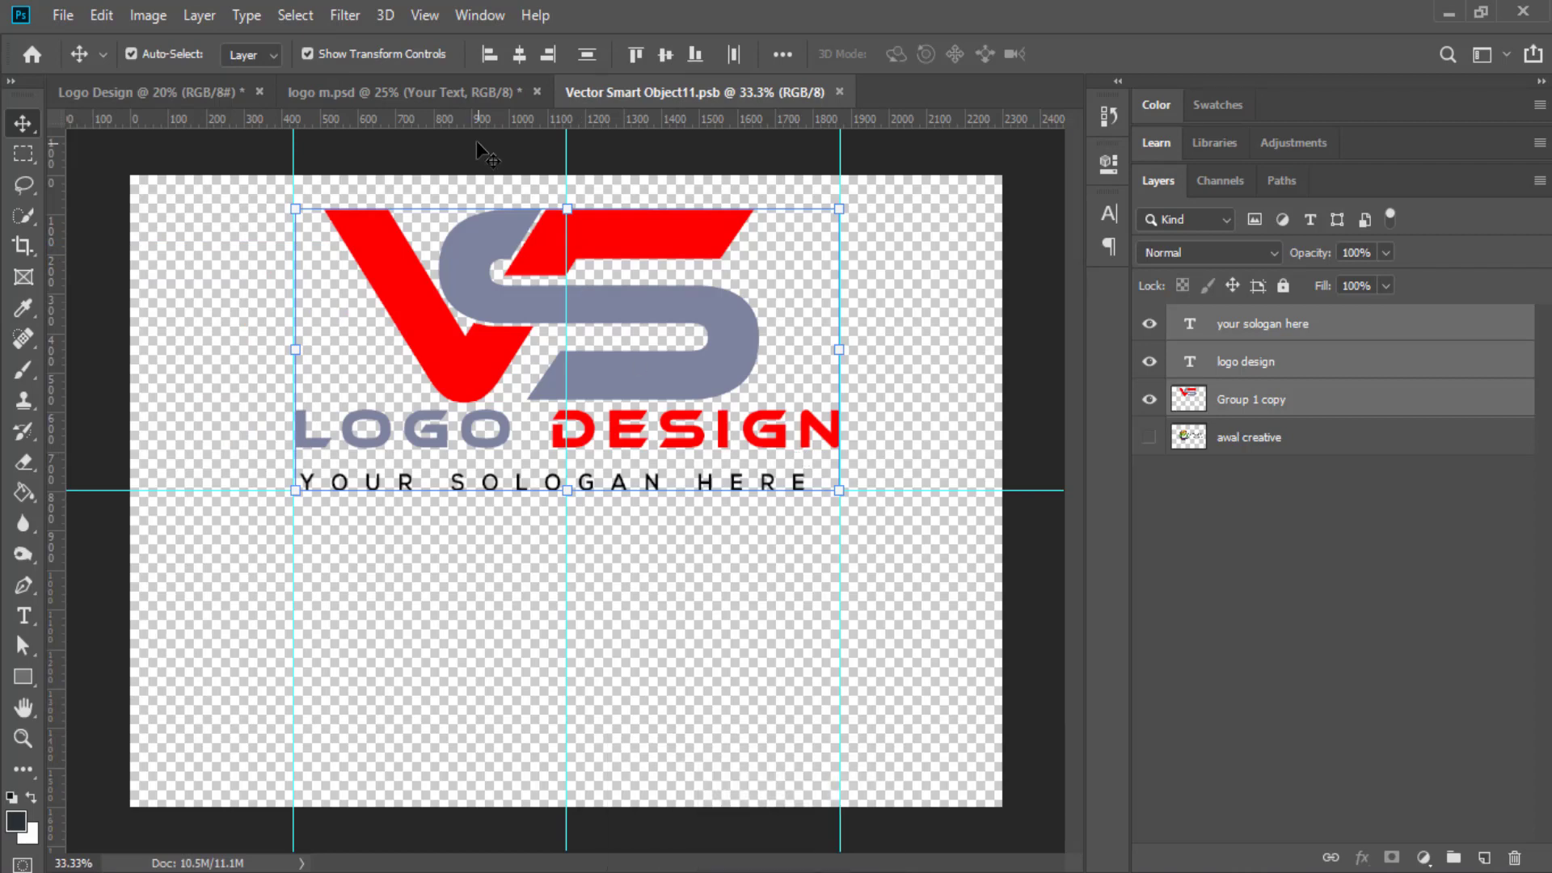
left_click(434, 96)
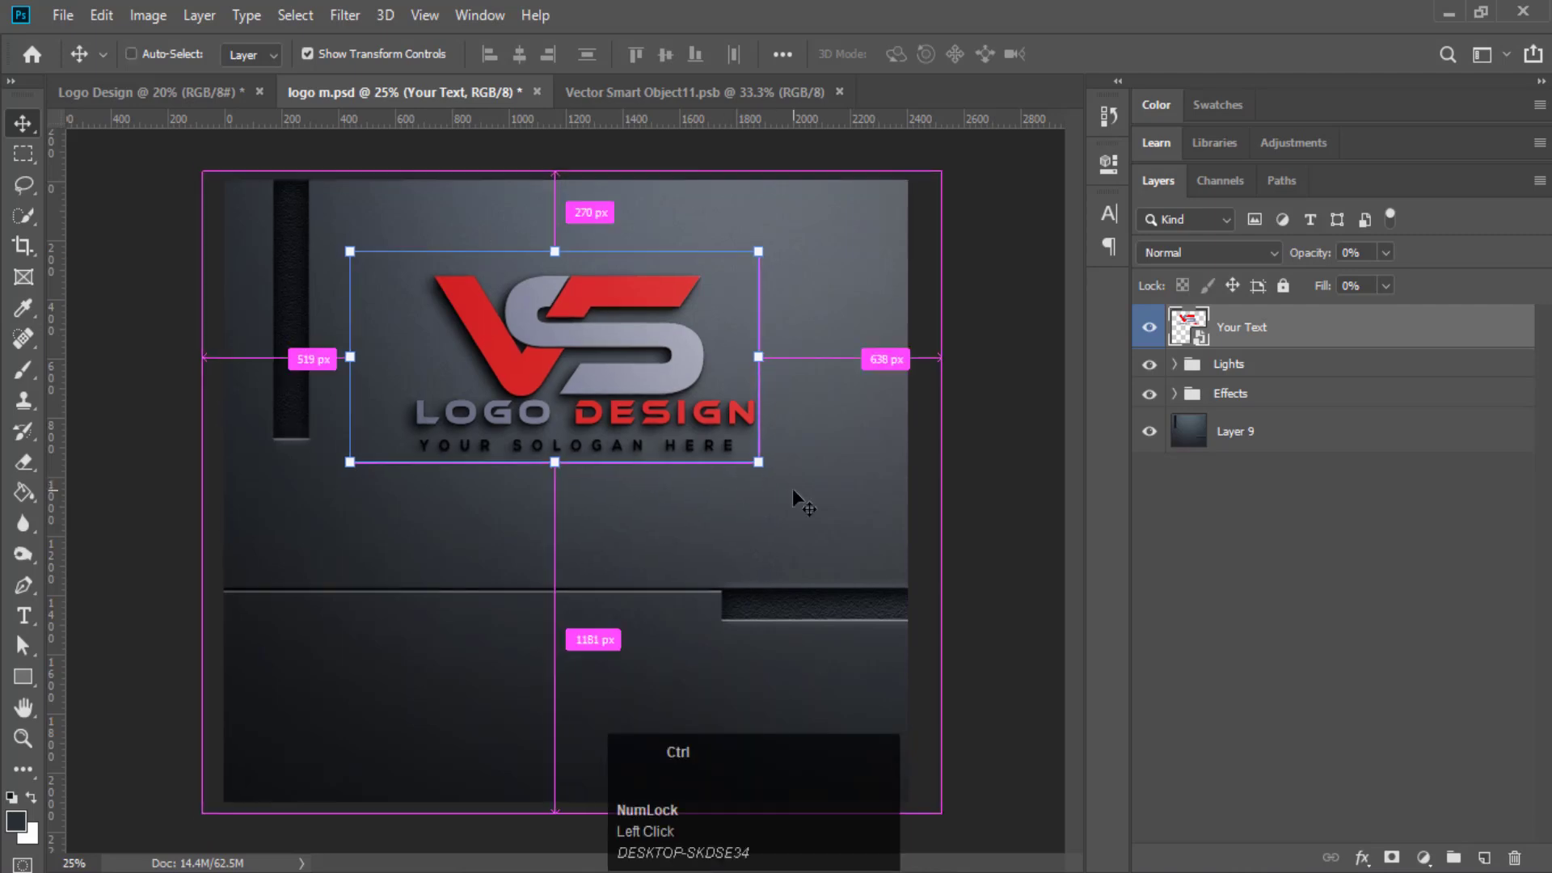
key("ctrl+0")
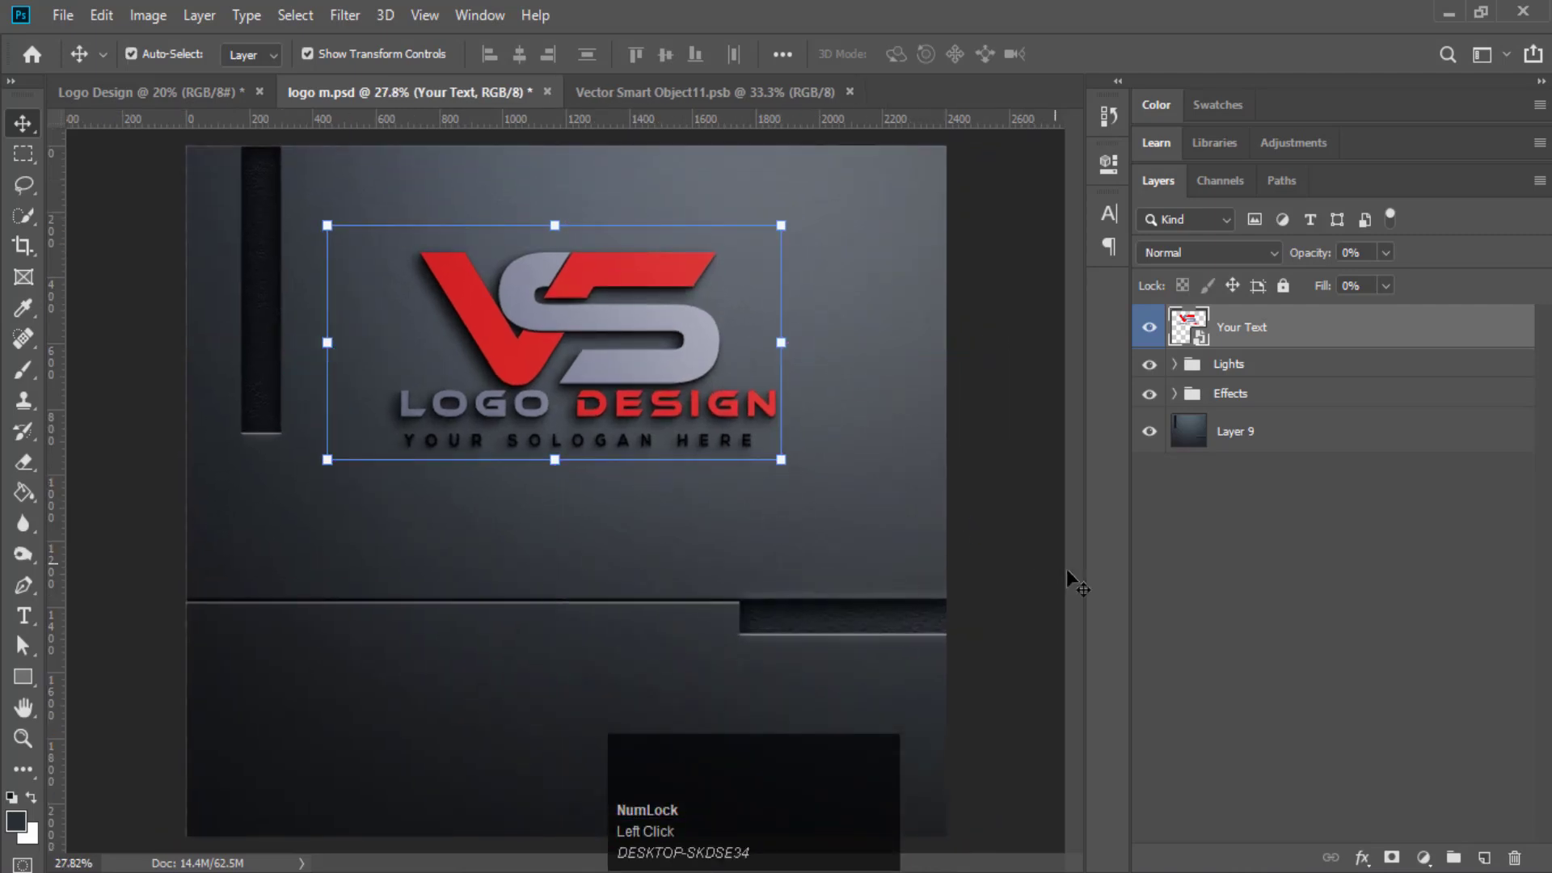
left_click(1261, 637)
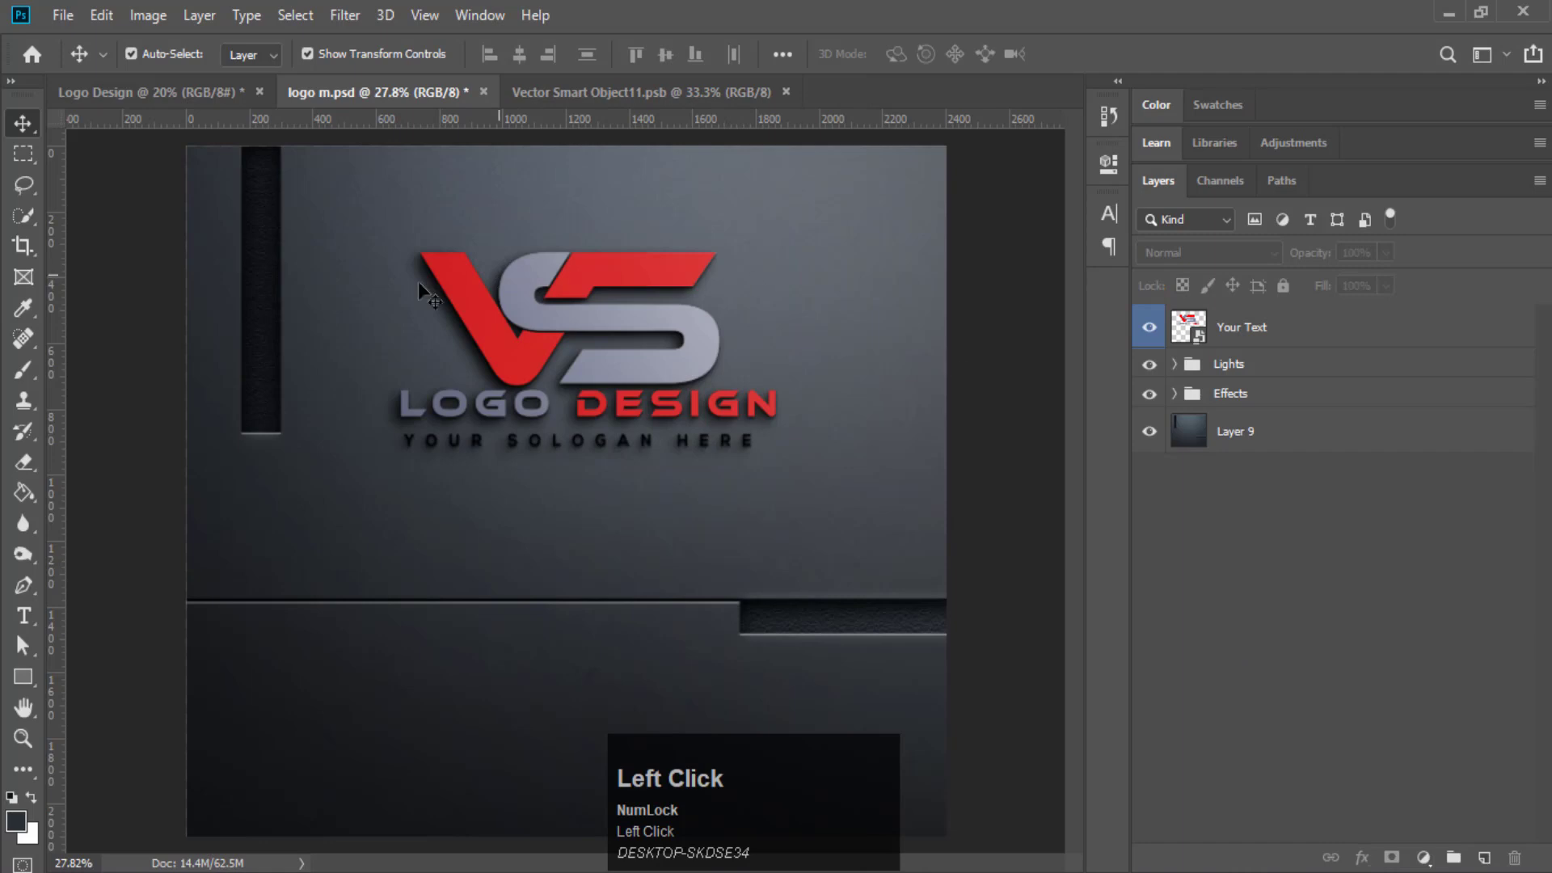